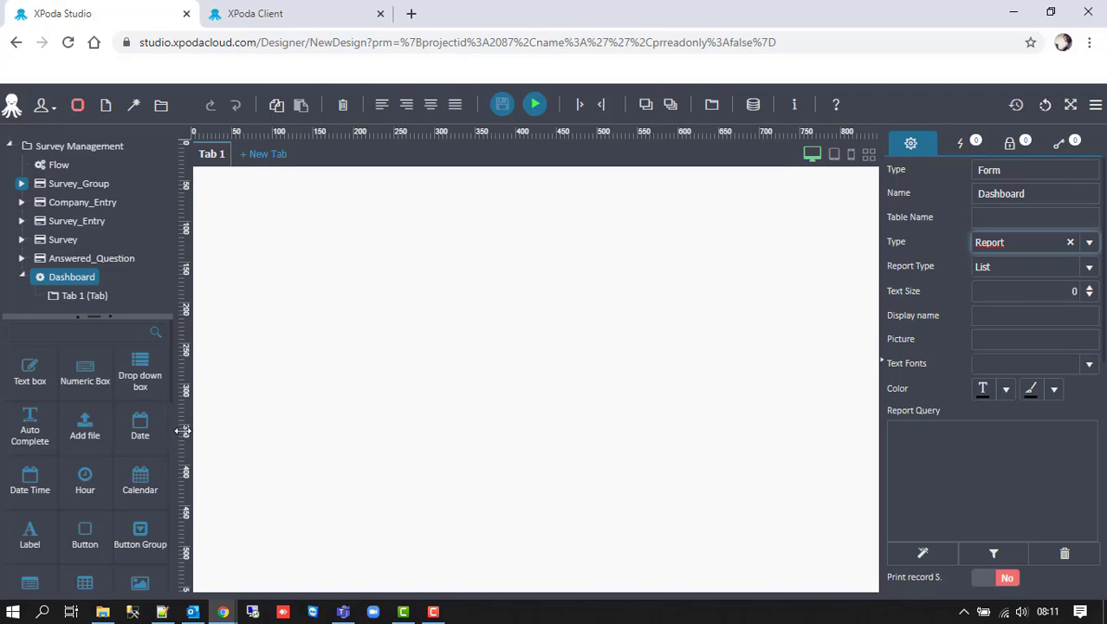
- Add list GridListe_1 to the Dashboard tab and stretch it to 386 × 827 across the tab
left_click_drag(29, 580, 264, 488)
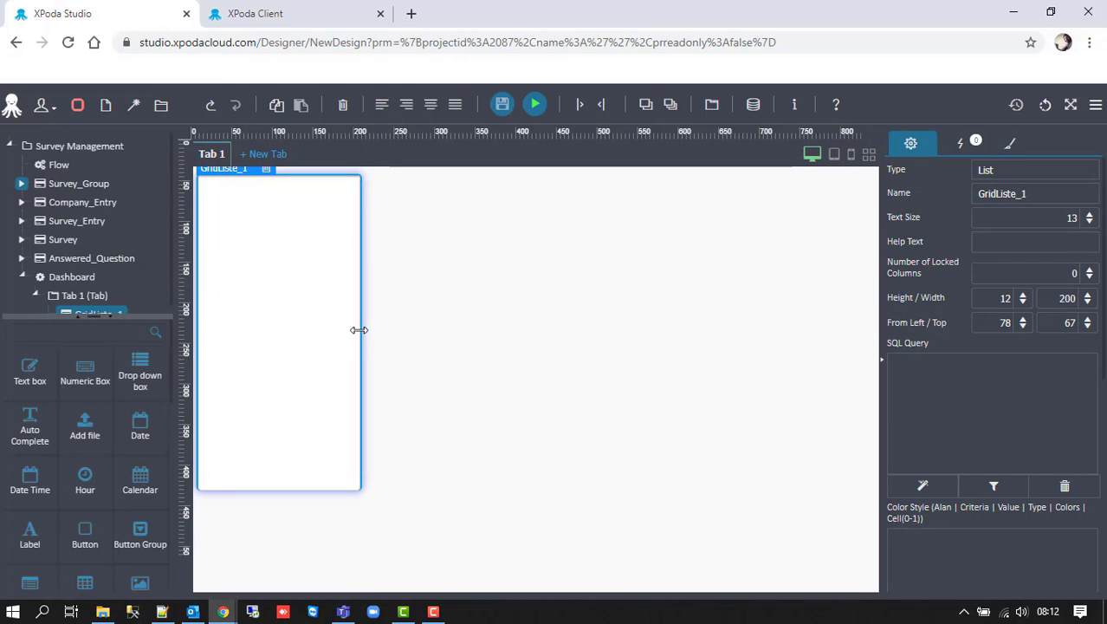
left_click_drag(358, 329, 869, 338)
left_click(382, 238)
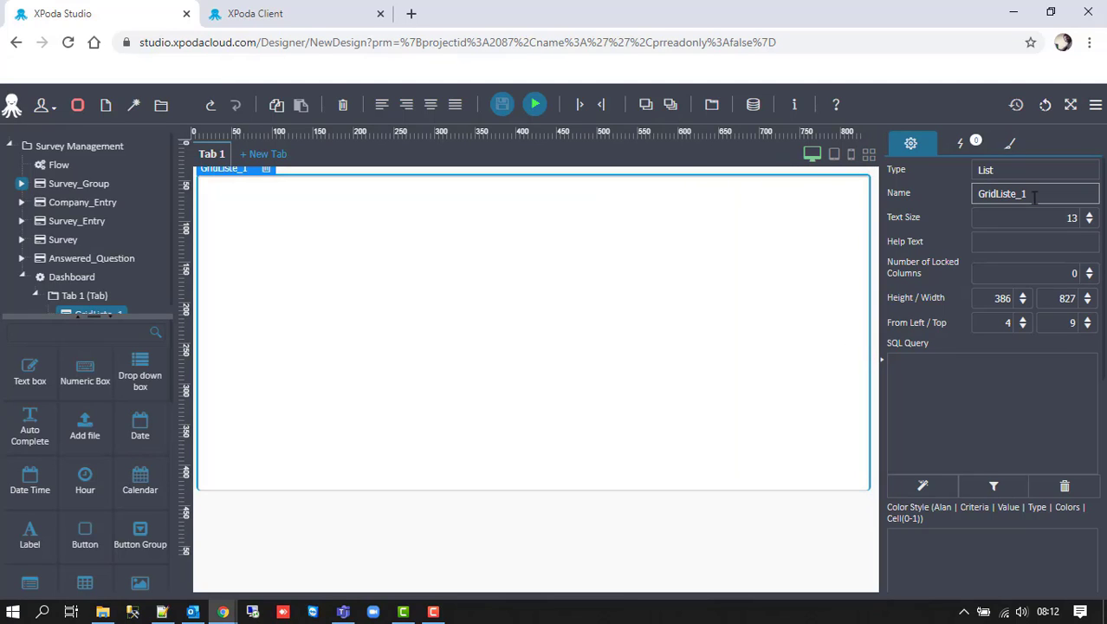
left_click(934, 397)
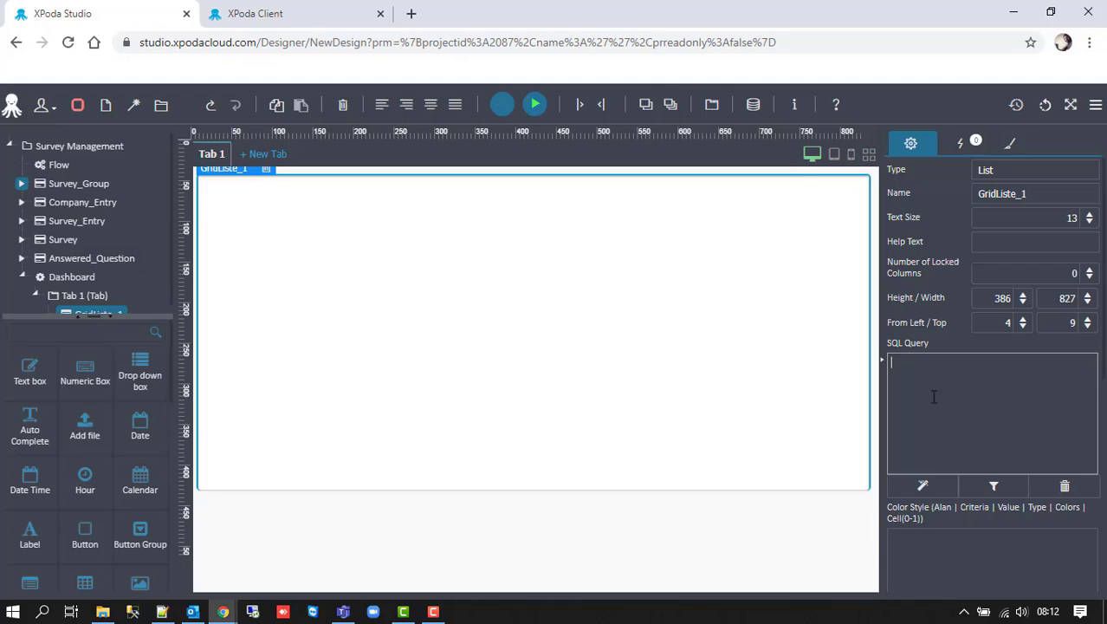
- In the query builder, add UserTableID and Average_Rating from SM_SURVEY to the list's query
left_click(916, 491)
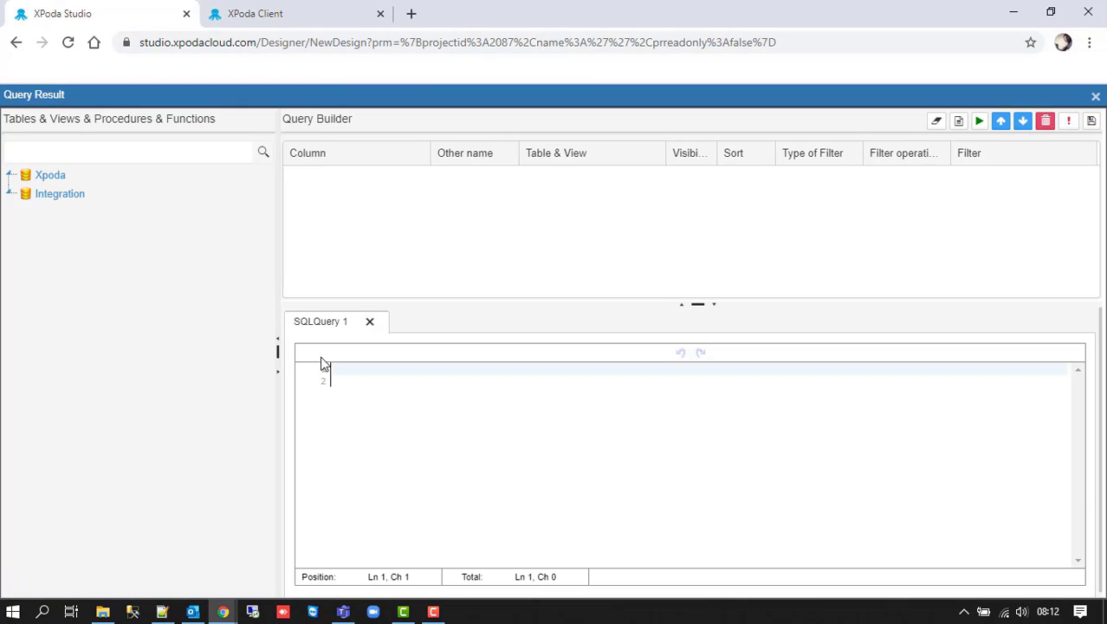
left_click(21, 194)
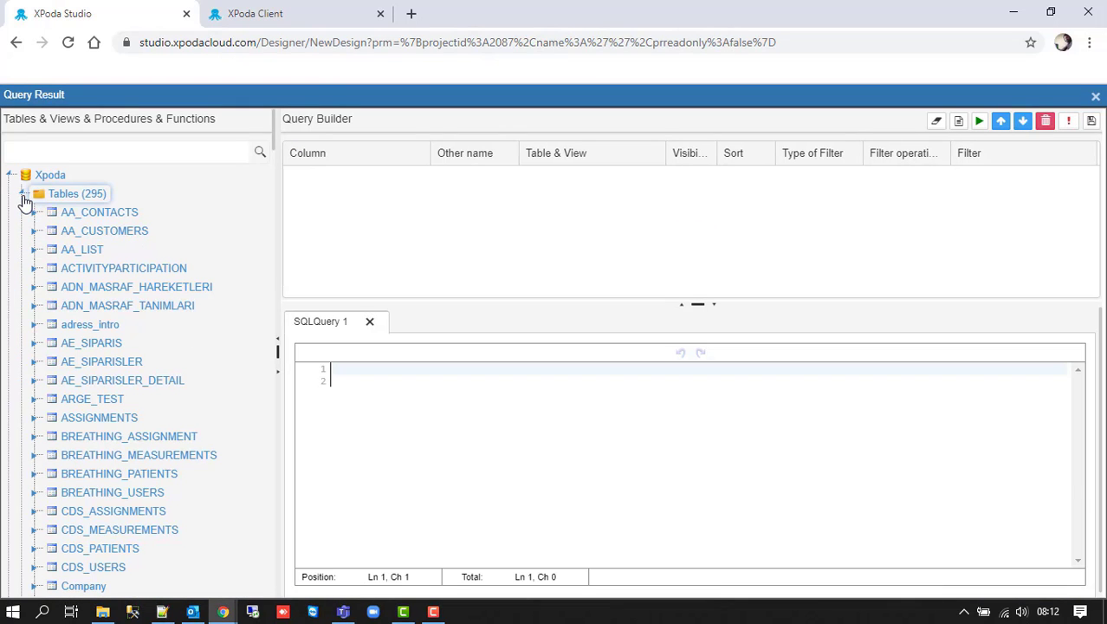
left_click(39, 153)
type("SM_")
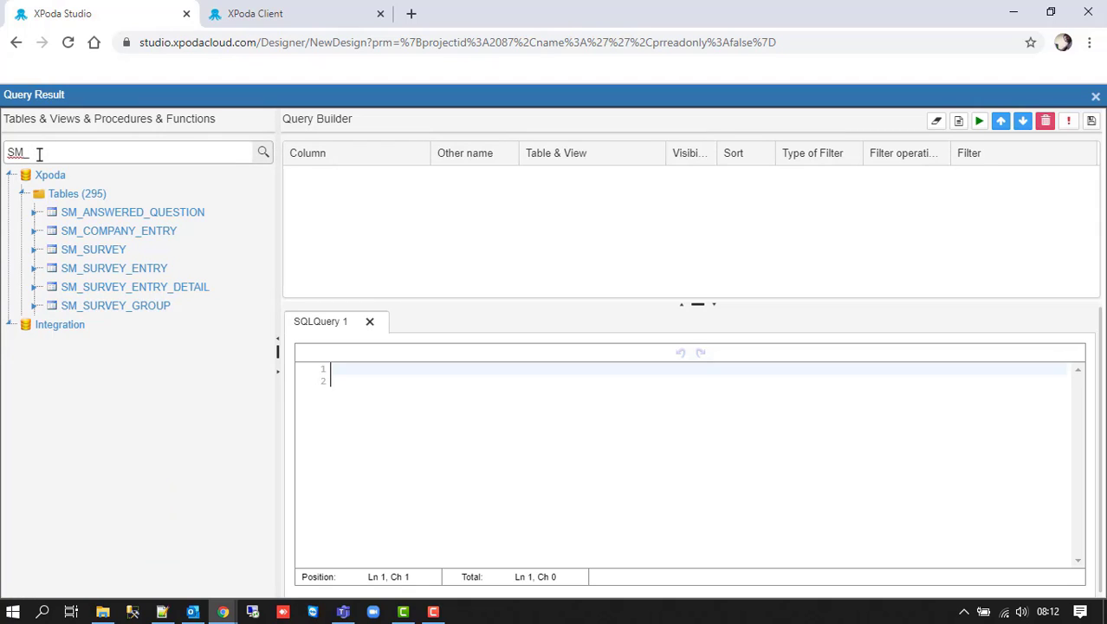
left_click(33, 251)
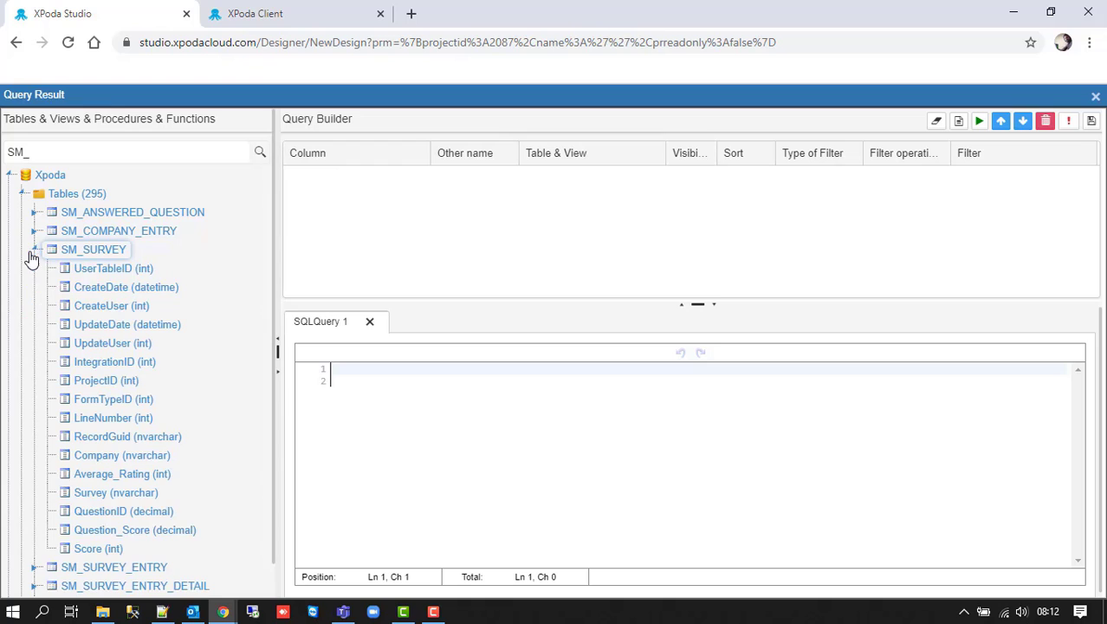
left_click_drag(113, 269, 391, 208)
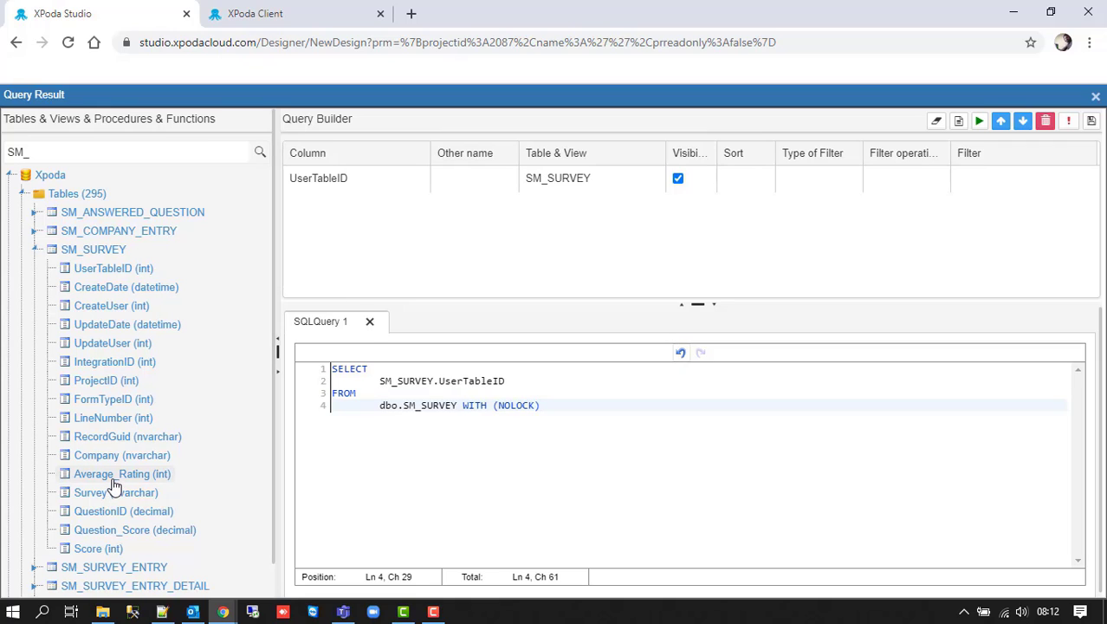
left_click_drag(113, 485, 433, 239)
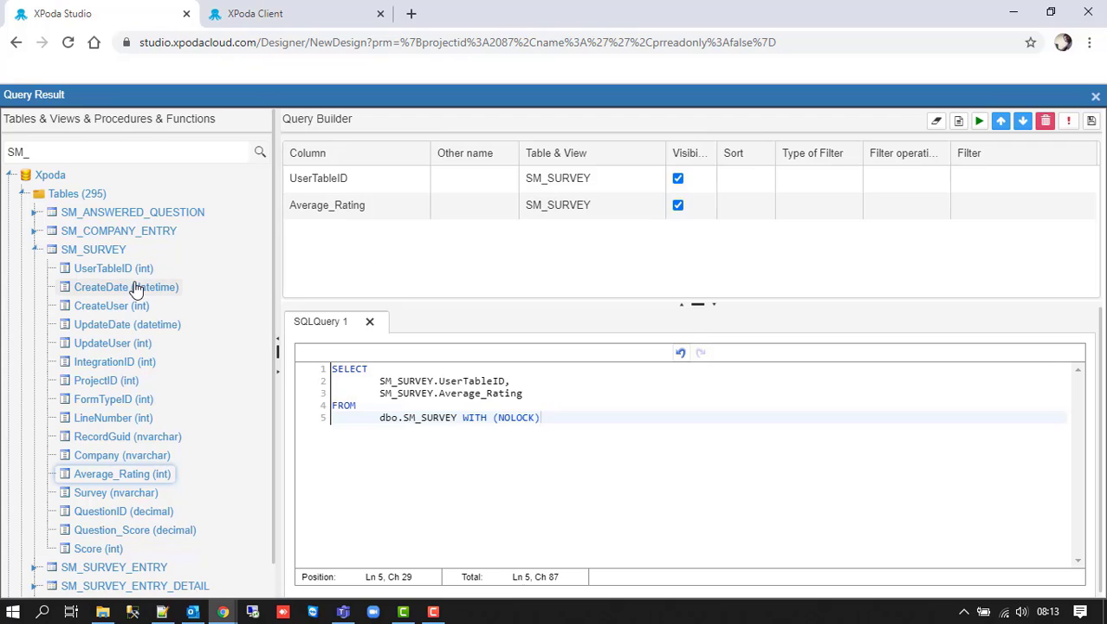
- Add SM_COMPANY_ENTRY's Name column, left-joined with master field Company on UserTableID
left_click(35, 231)
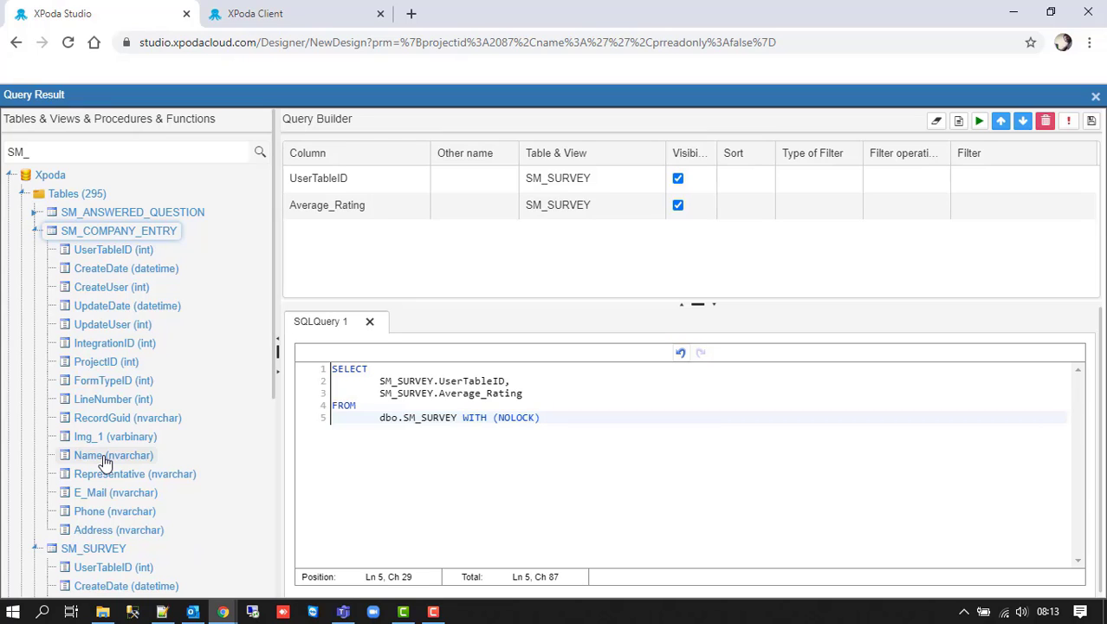
left_click_drag(104, 462, 392, 252)
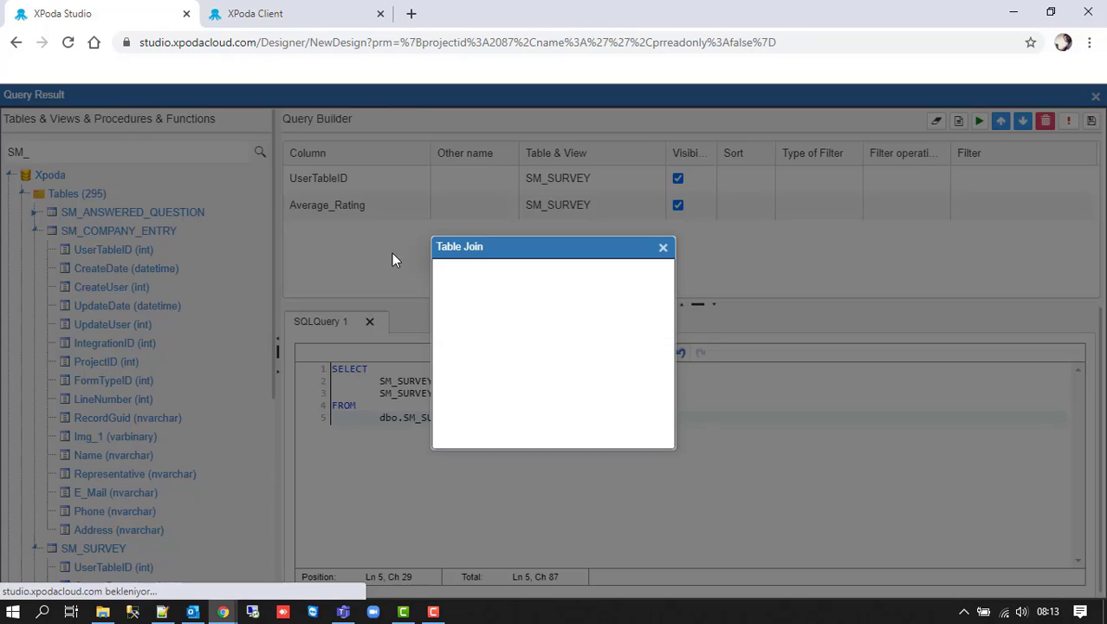
left_click(537, 345)
type("com")
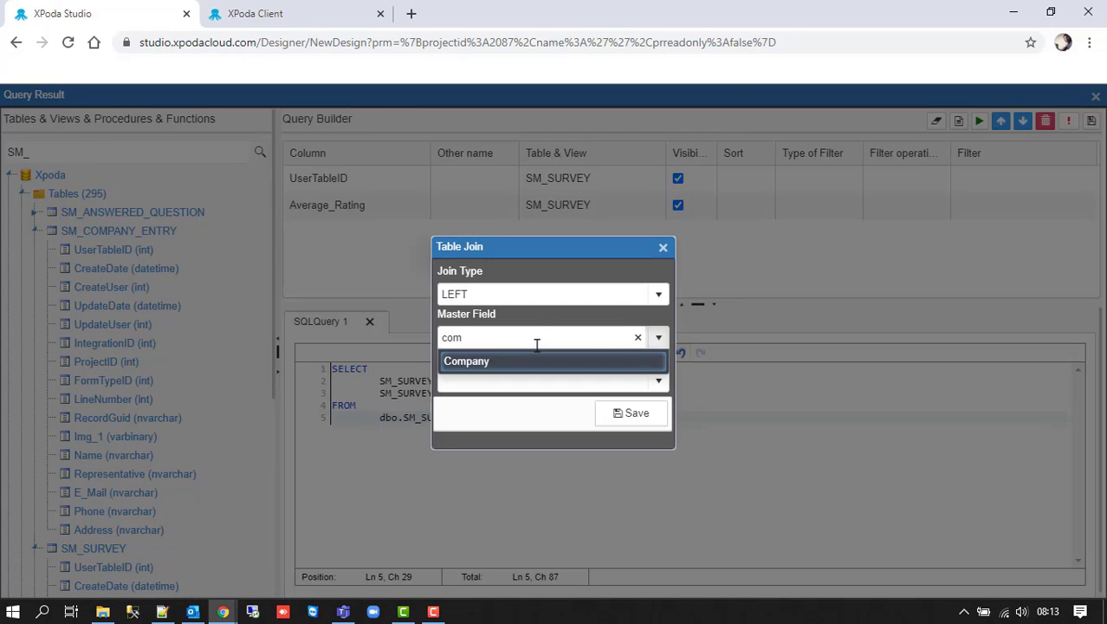
key("Tab")
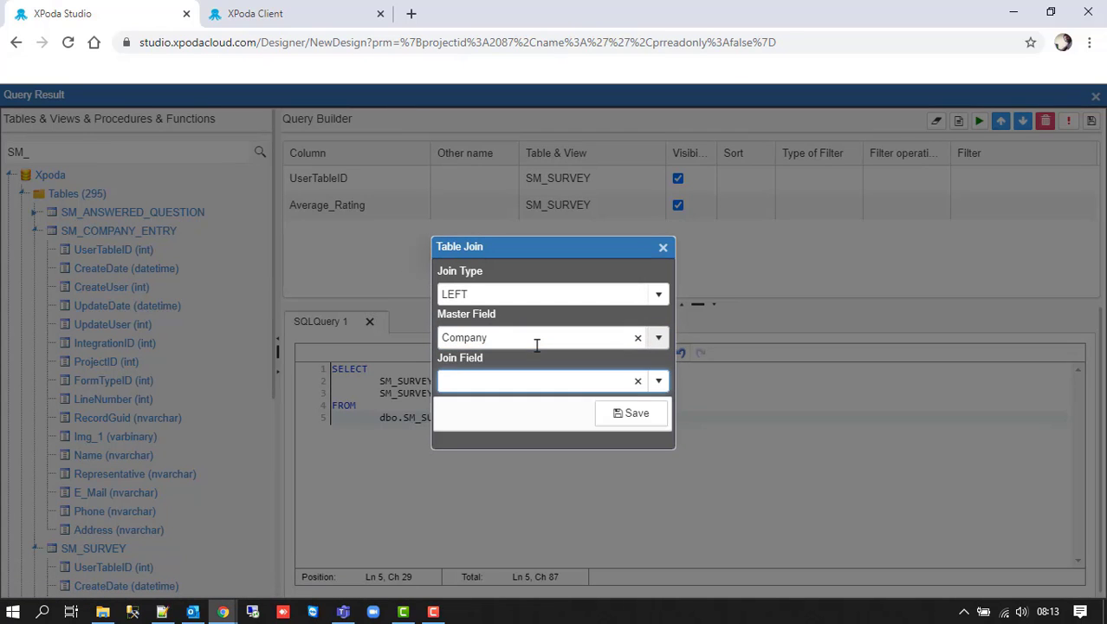
type("user")
key("Down")
key("Return")
left_click(633, 418)
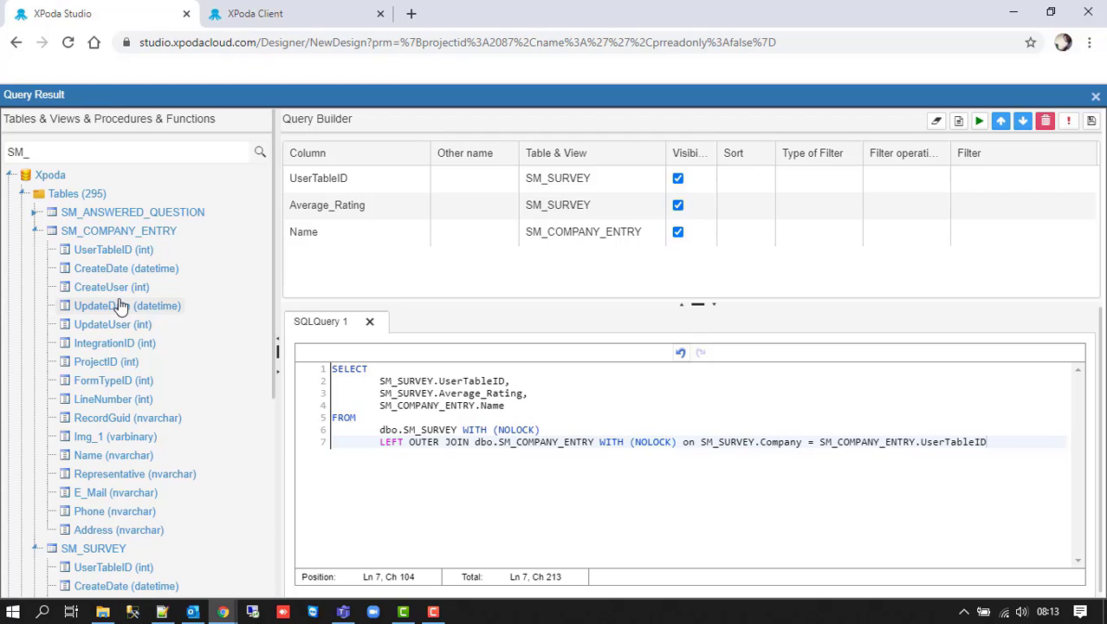
- Add SM_SURVEY_ENTRY's Name column, left-joined with master field Survey on UserTableID
scroll(120, 305, "down", 4)
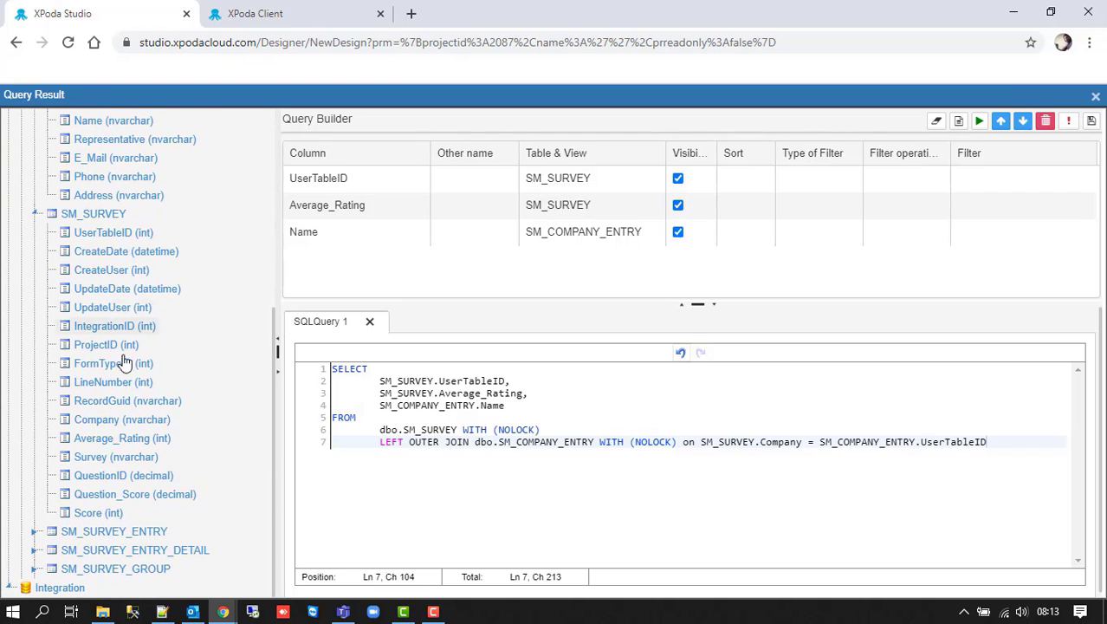
left_click(36, 532)
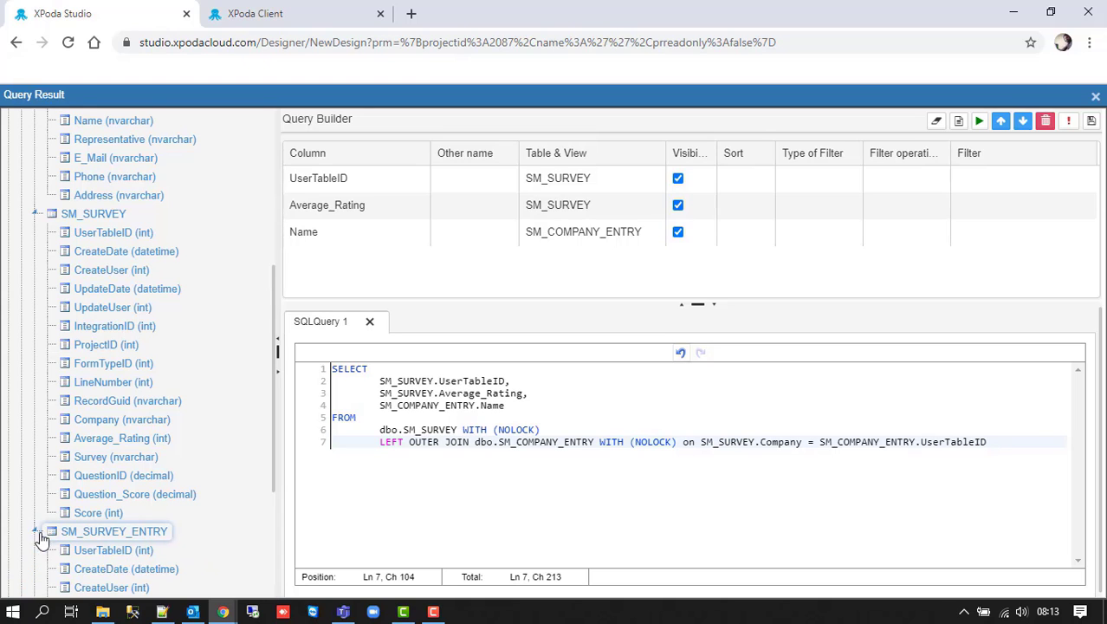
scroll(104, 511, "down", 3)
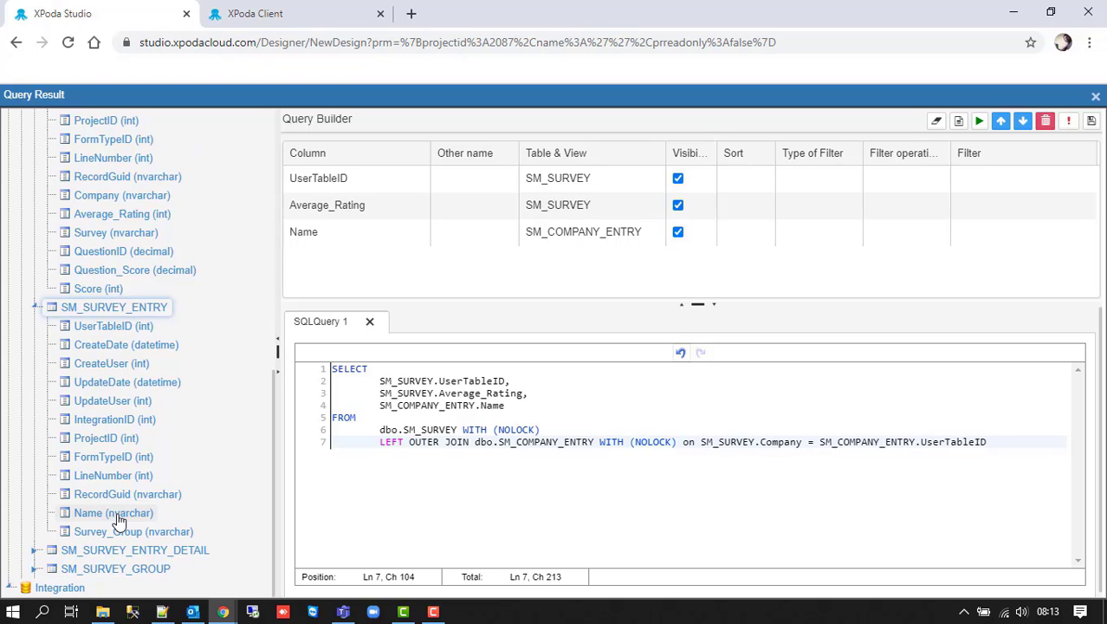
left_click_drag(119, 520, 404, 283)
left_click(493, 338)
type("su")
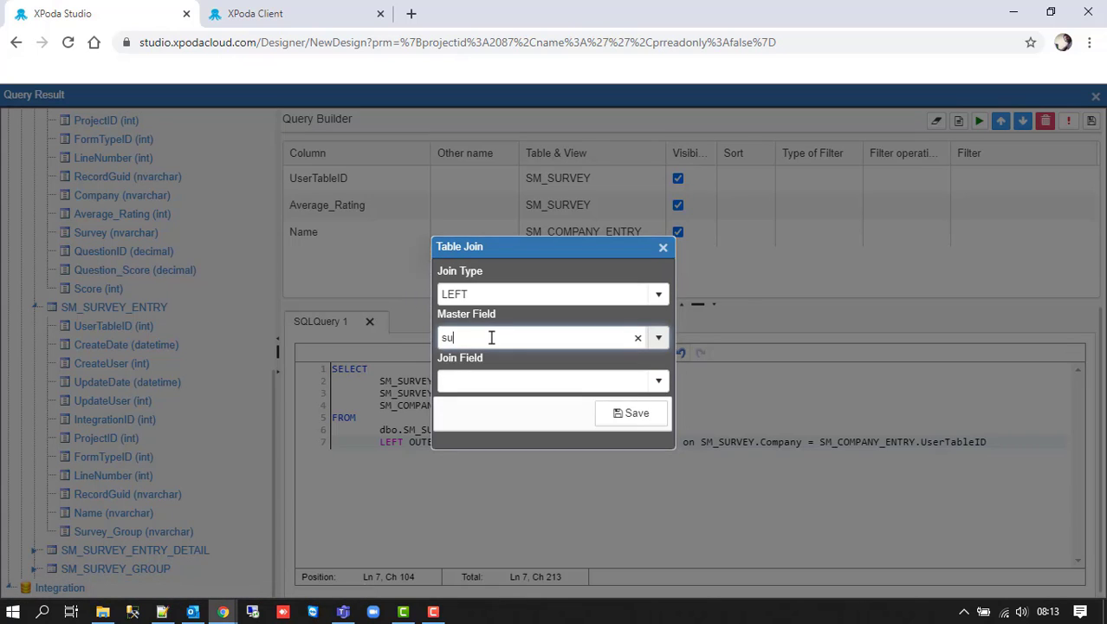
type("rvey")
key("Return")
key("Tab")
type("us")
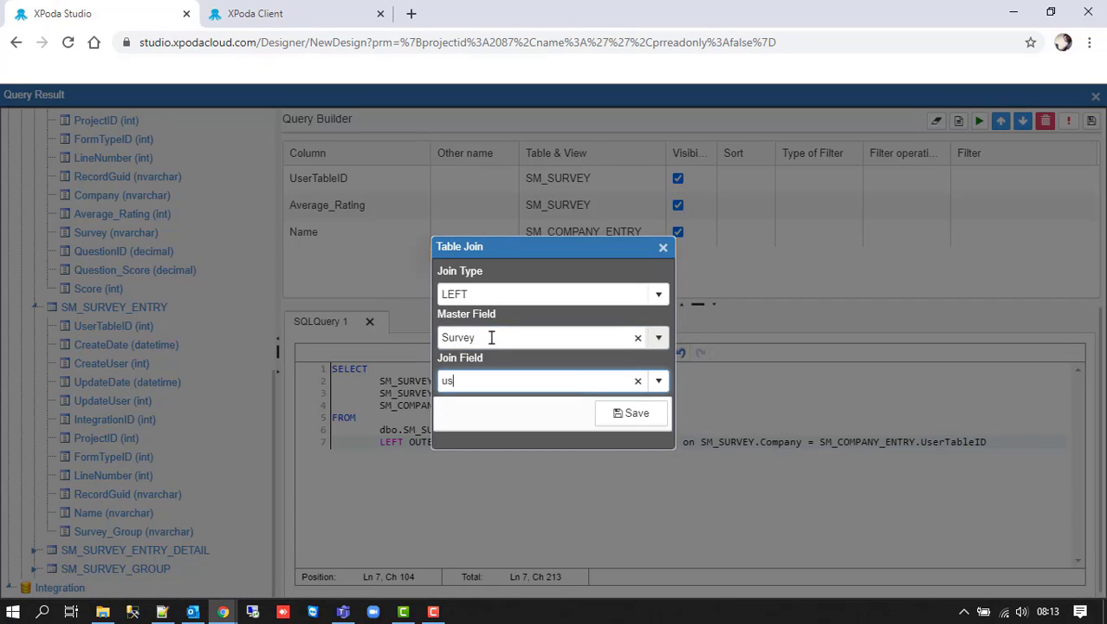
type("ert")
key("Return")
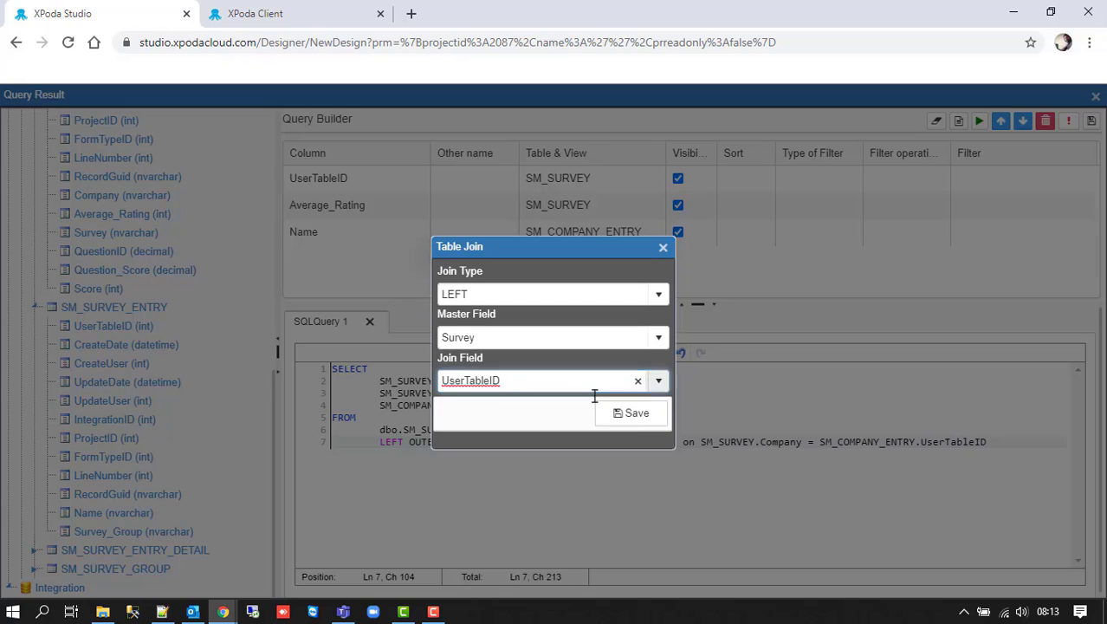
left_click(632, 414)
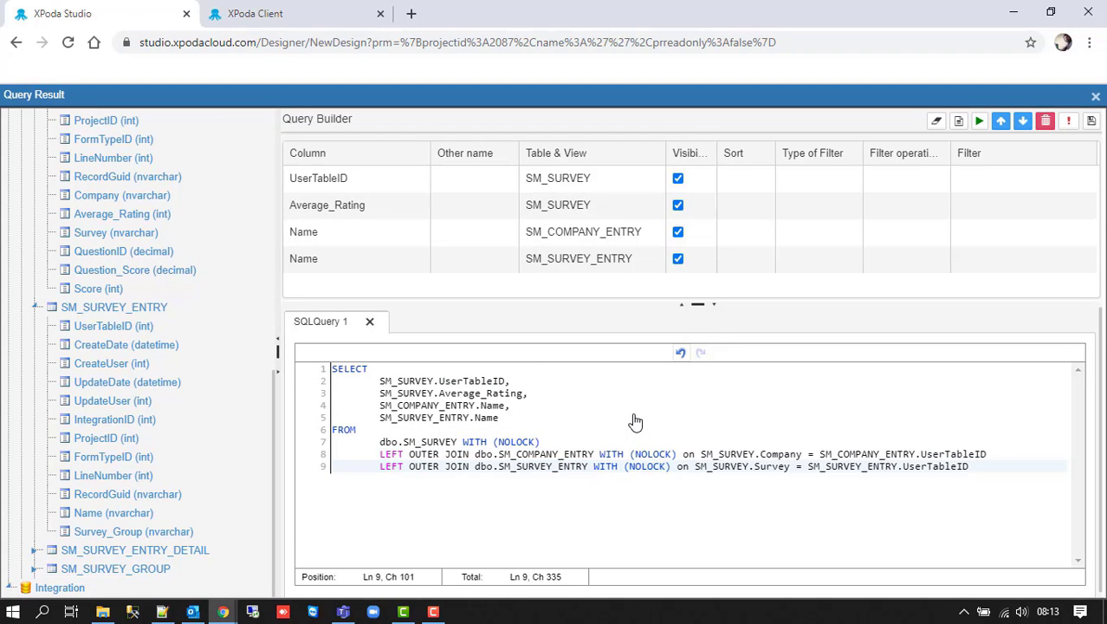
- Alias Average_Rating as 'Average Score' and move it to the last column
left_click(468, 206)
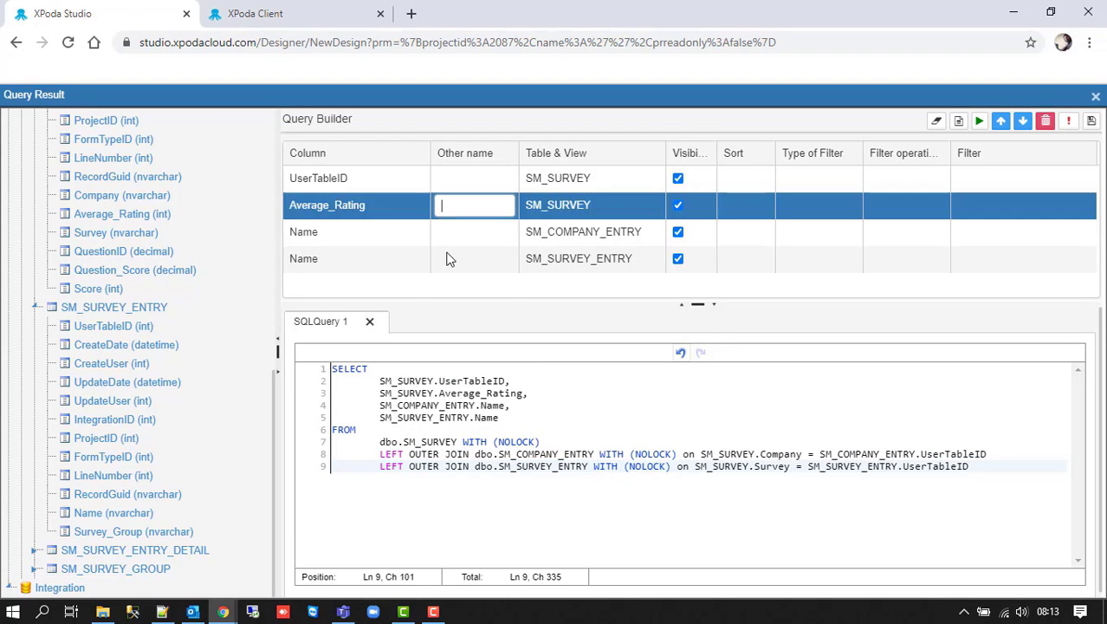
type("Average Score")
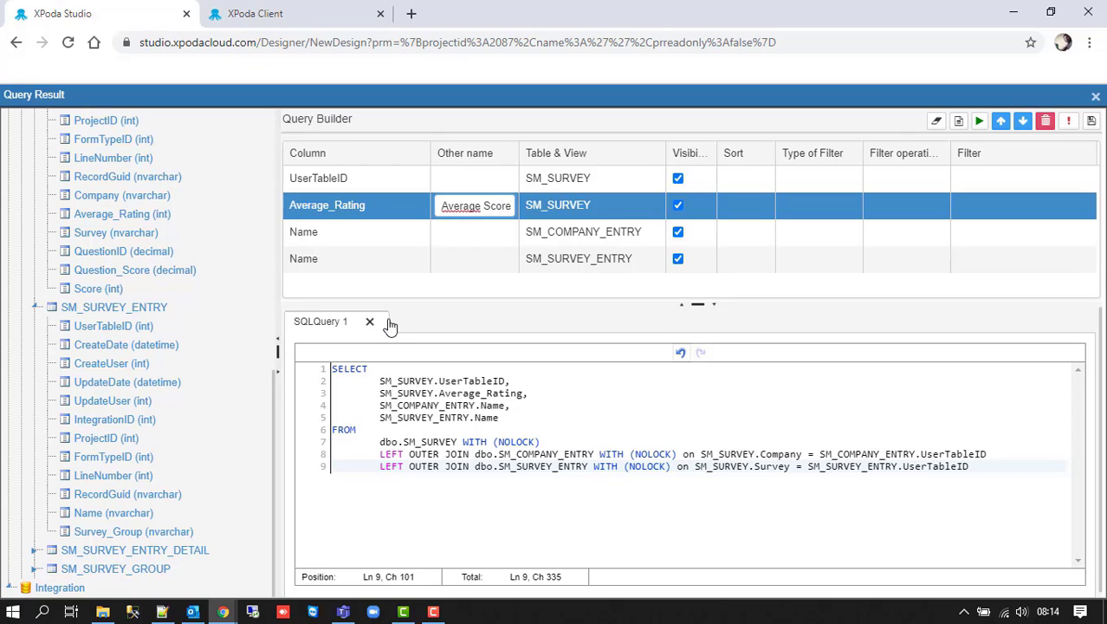
key("Return")
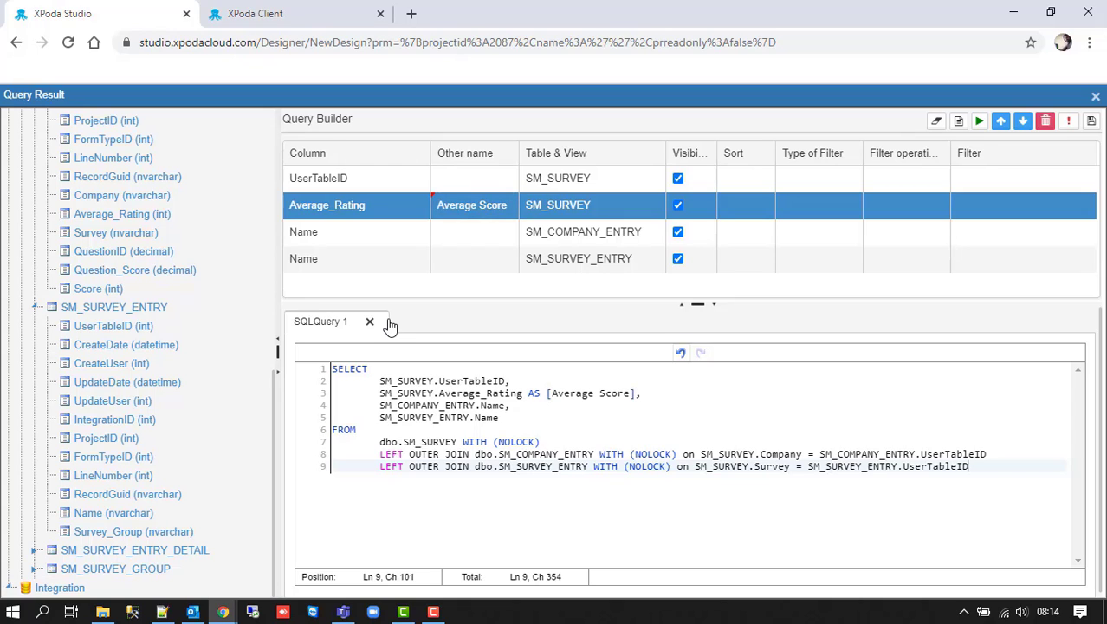
left_click(1023, 121)
left_click(1023, 121)
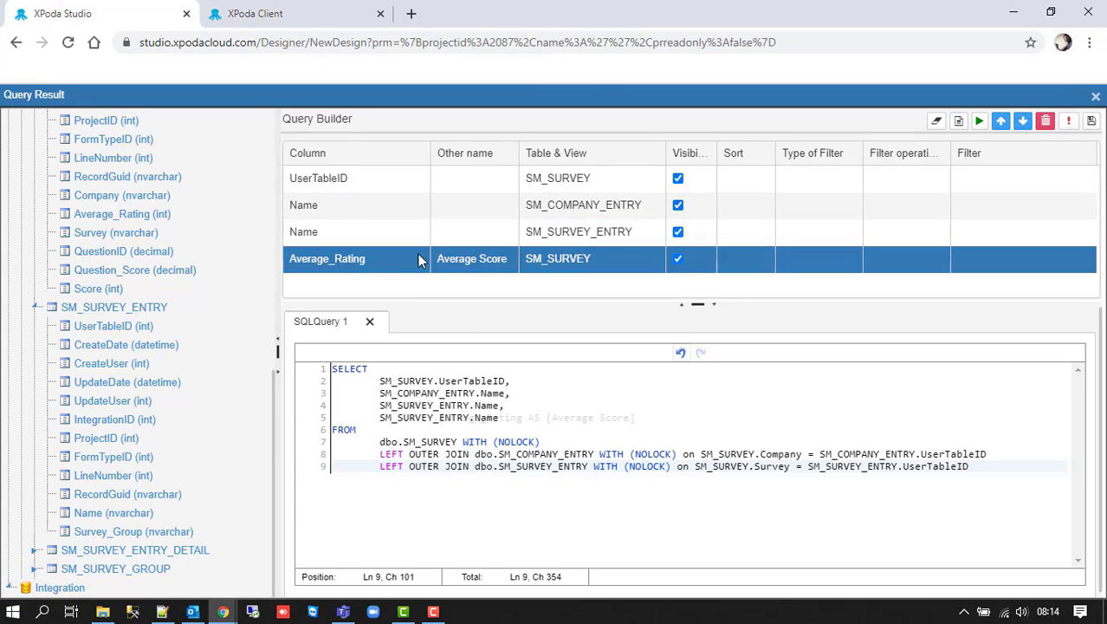
- Alias the company name column as 'Company' and the survey name column as 'Survey'
left_click(452, 208)
type("Company")
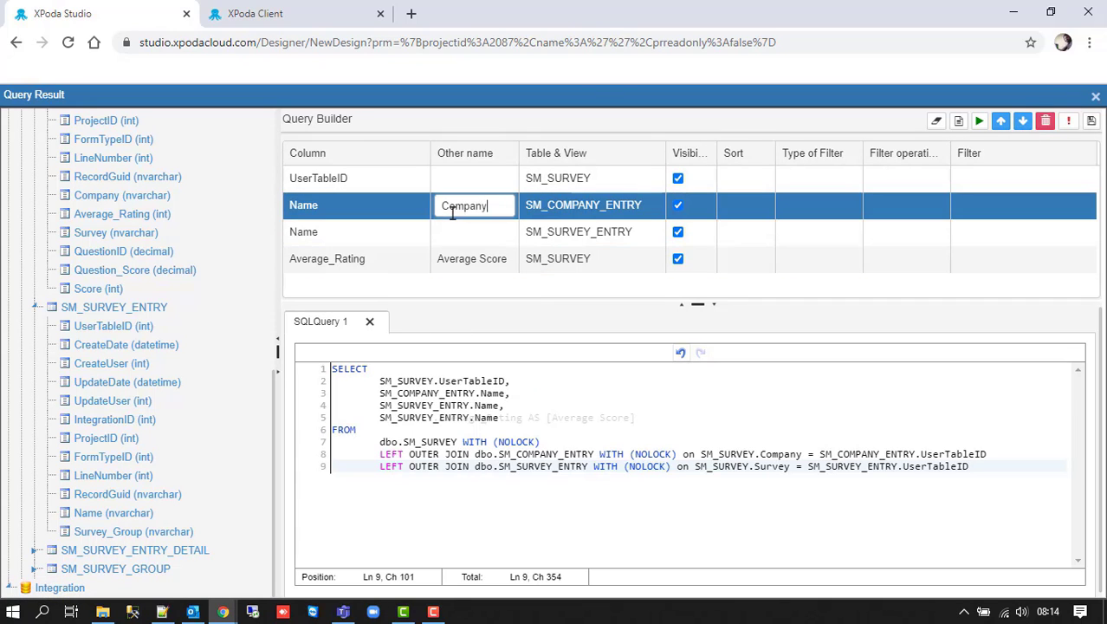
key("Return")
left_click(455, 232)
type("Survey")
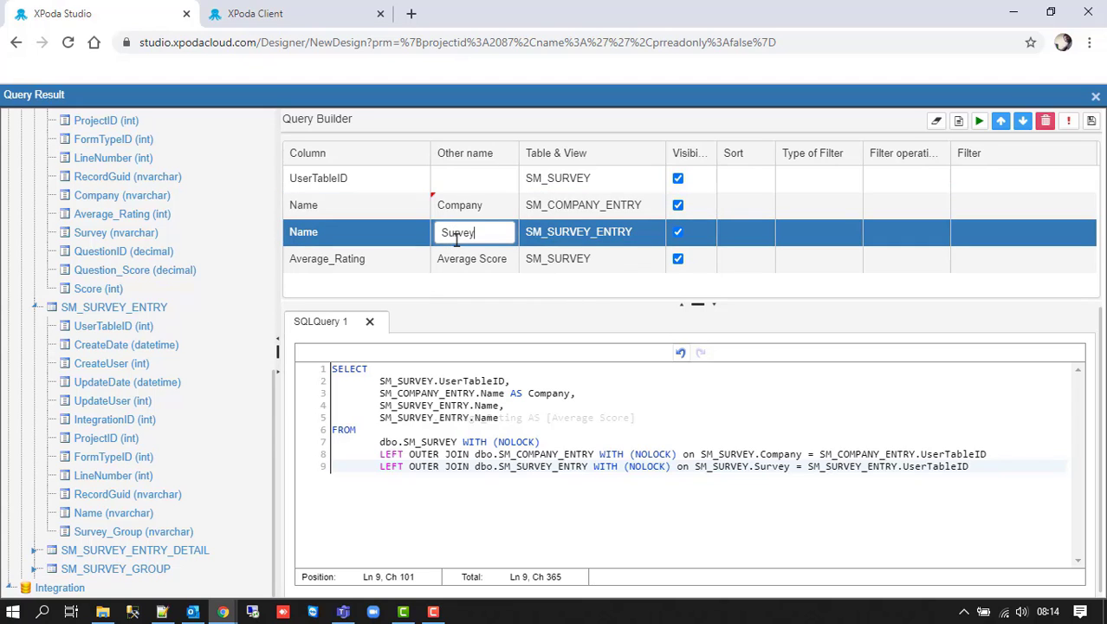
key("Return")
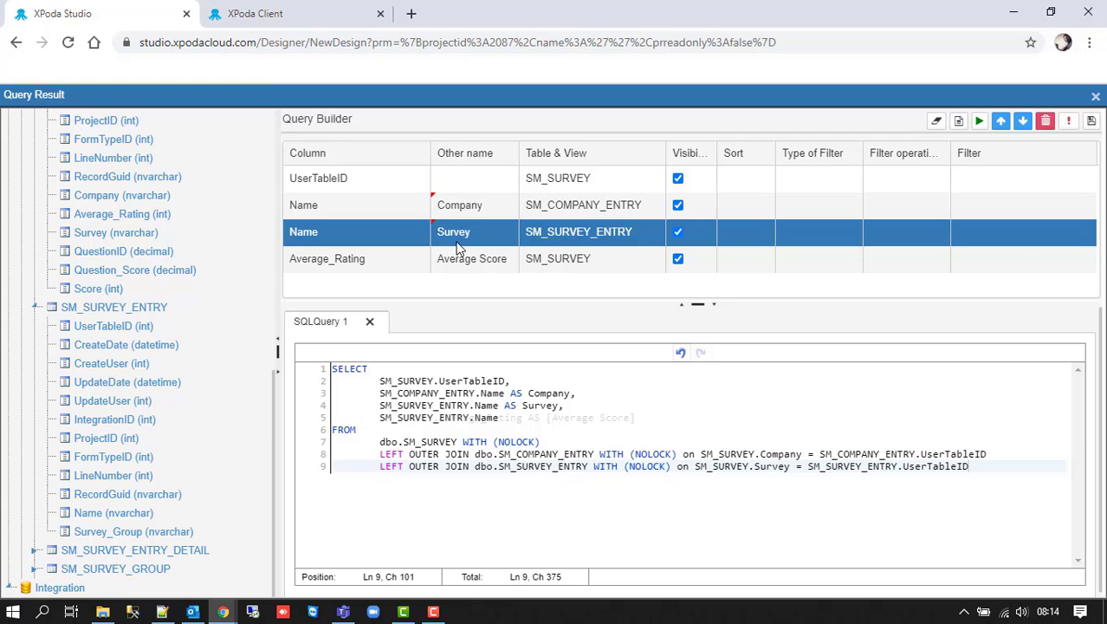
- Run the query to preview its results, then save it to GridListe_1
left_click(979, 121)
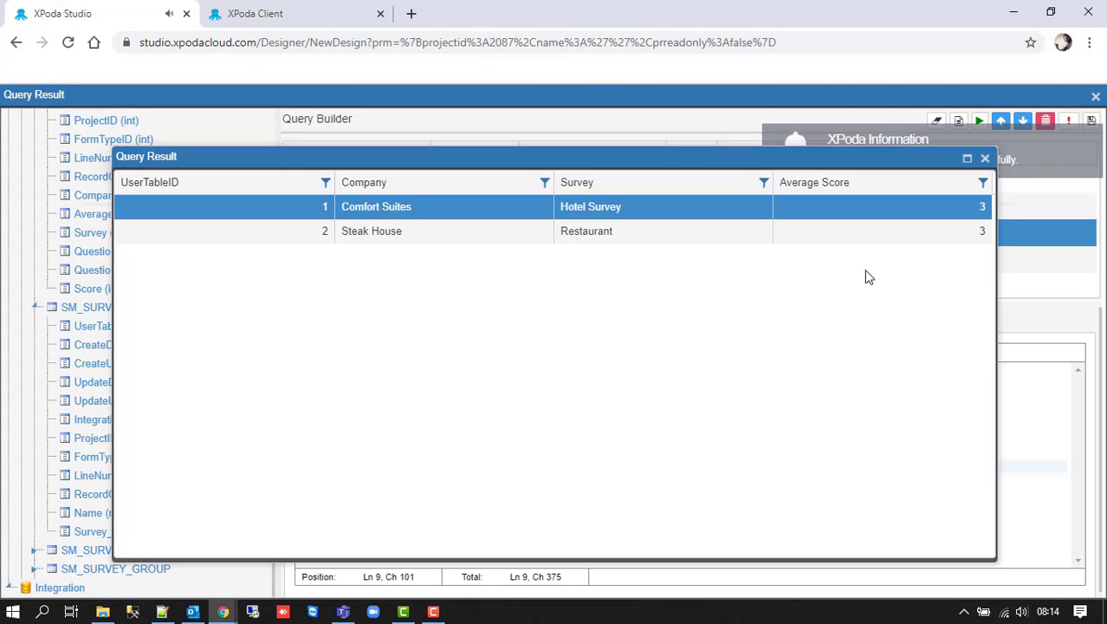
left_click(986, 160)
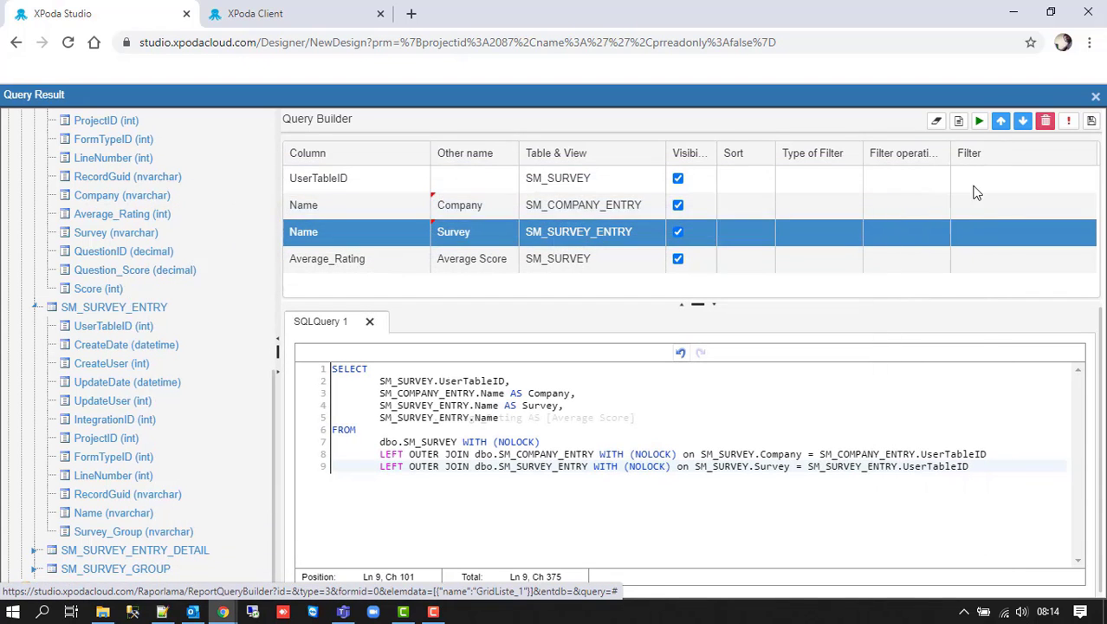
left_click(1091, 121)
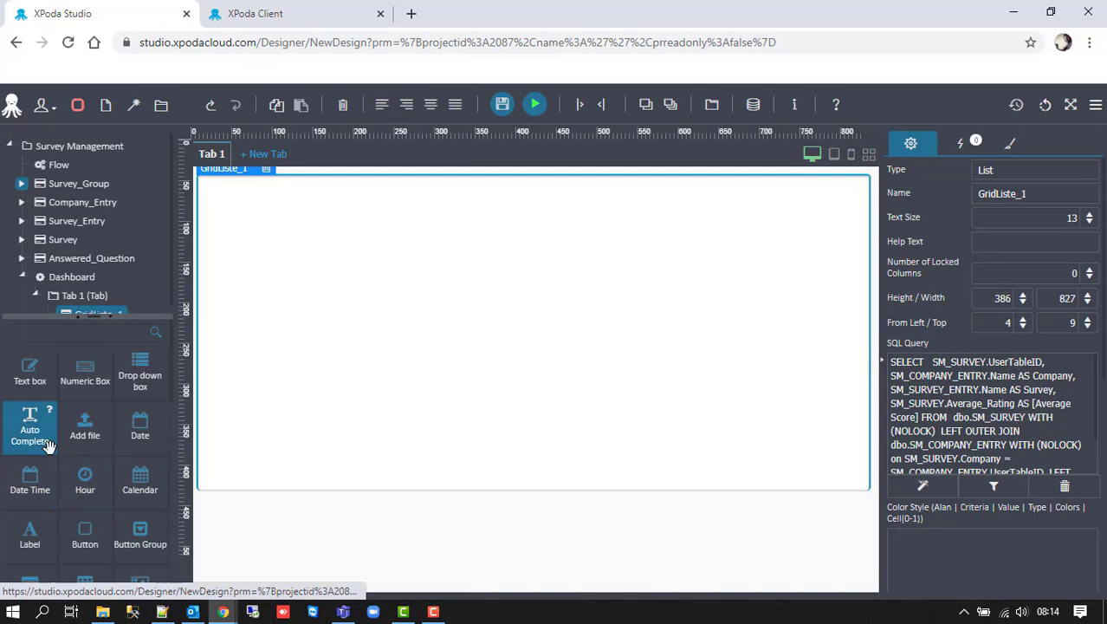
- Place a chart below the list and resize the list to 900 wide by 400 high
scroll(52, 451, "down", 5)
left_click_drag(48, 466, 299, 529)
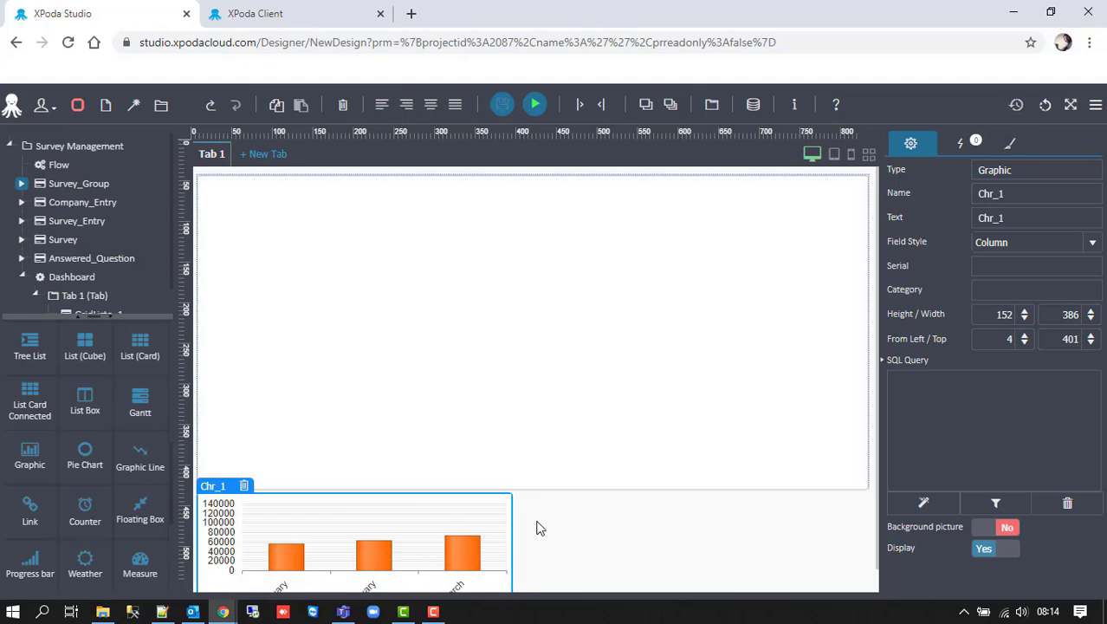
scroll(540, 524, "down", 1)
mouse_move(531, 392)
left_mouse_down()
mouse_move(531, 410)
mouse_move(527, 378)
left_mouse_up()
scroll(528, 404, "up", 1)
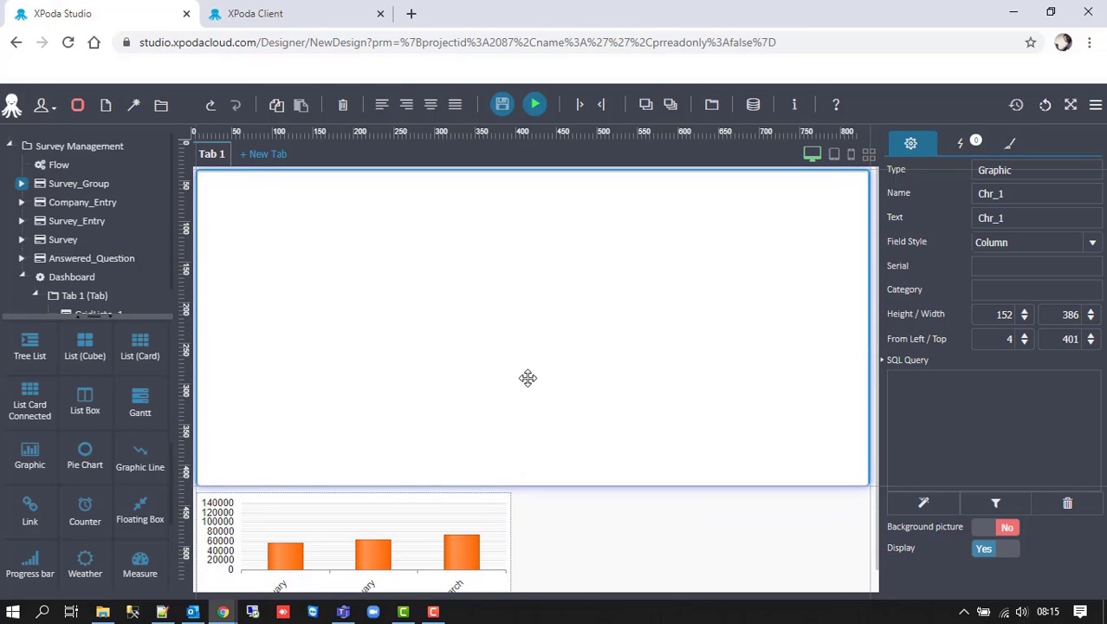
double_click(1072, 315)
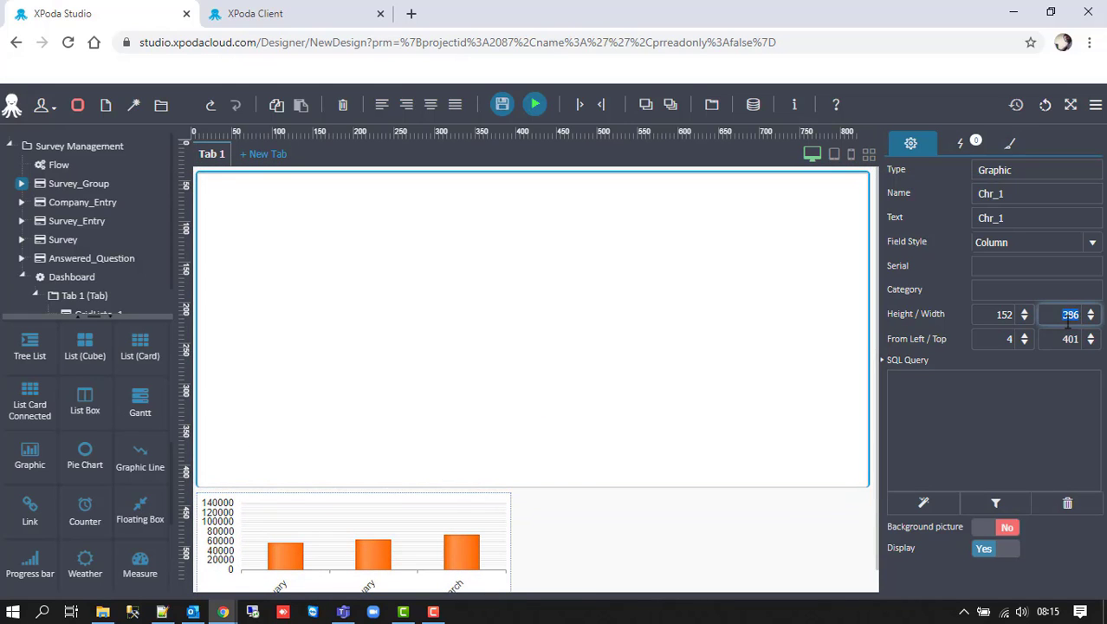
type("400")
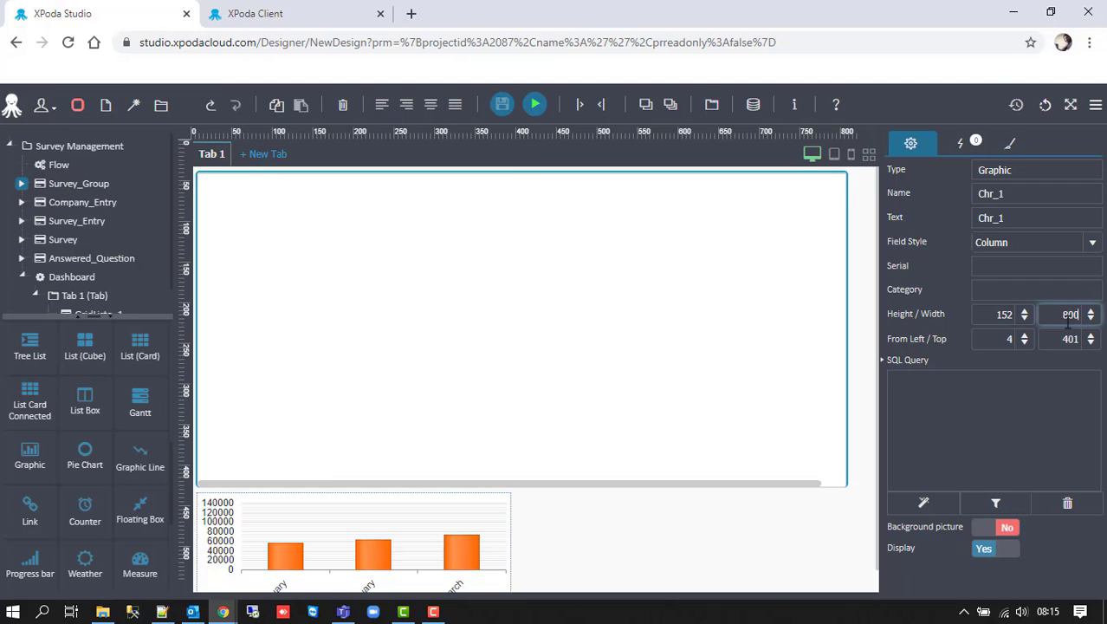
type("900")
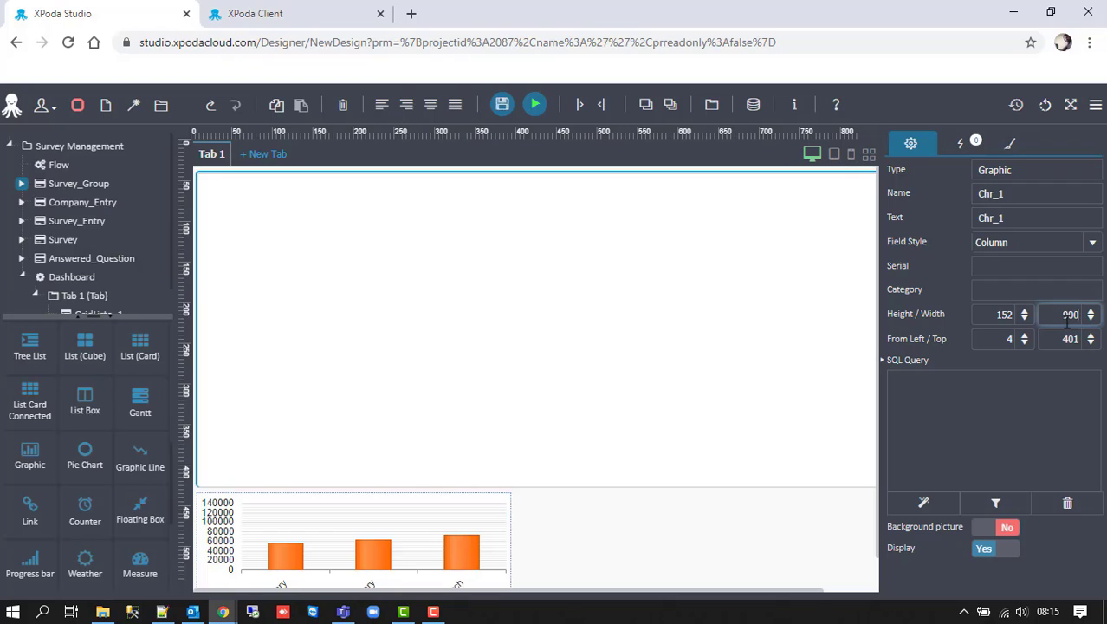
double_click(1004, 316)
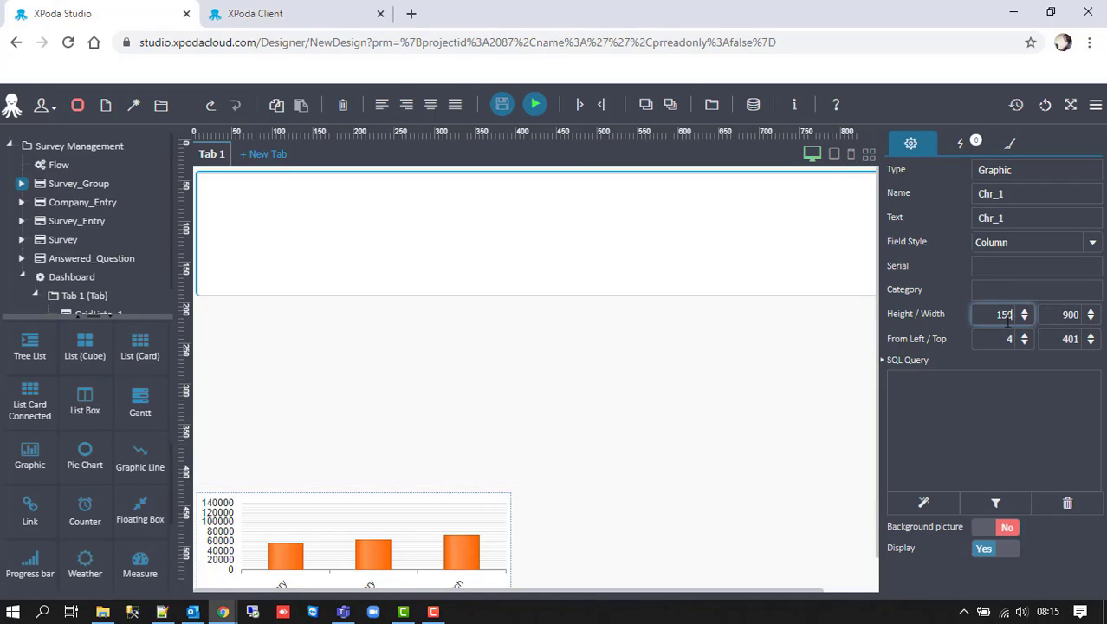
type("400")
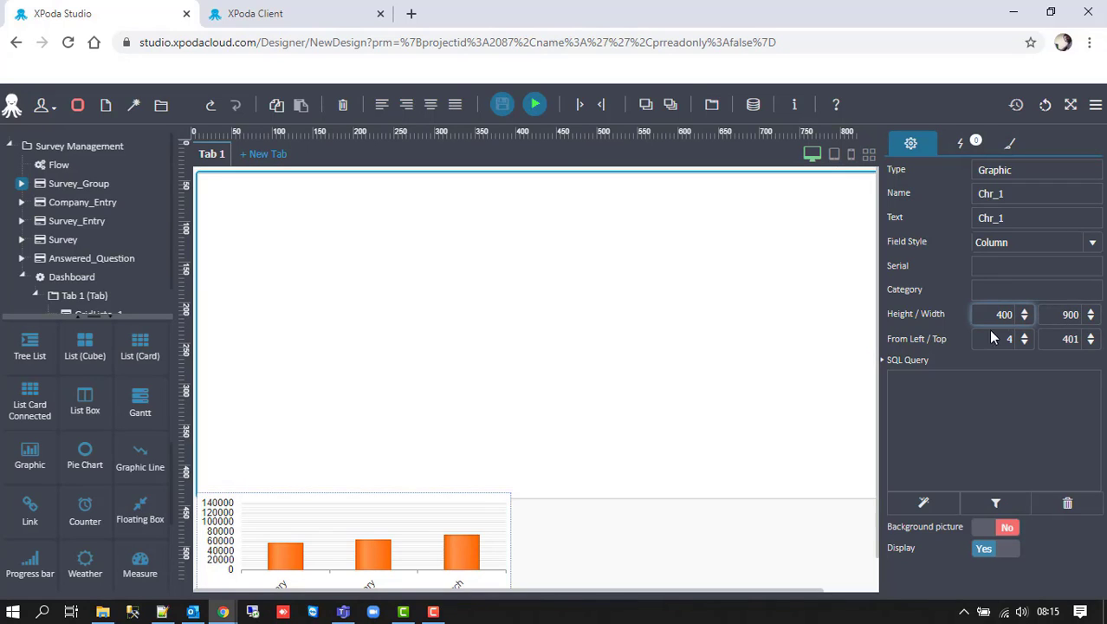
- Set the first chart to top 410, 450 wide, 200 high, and add a second chart beside it
left_click(435, 559)
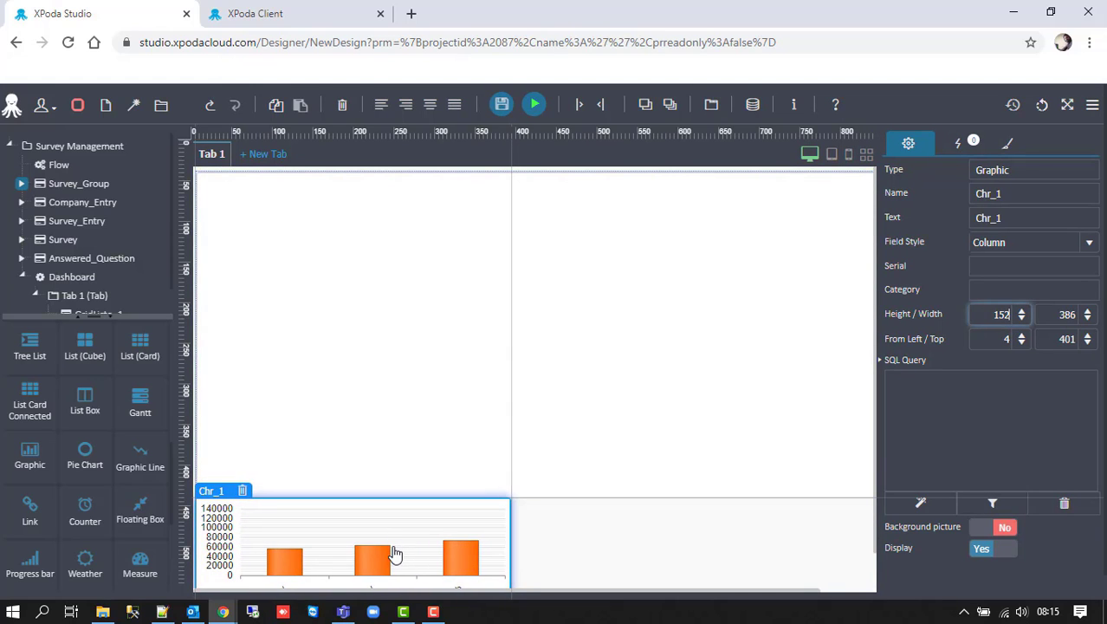
left_click_drag(395, 555, 395, 550)
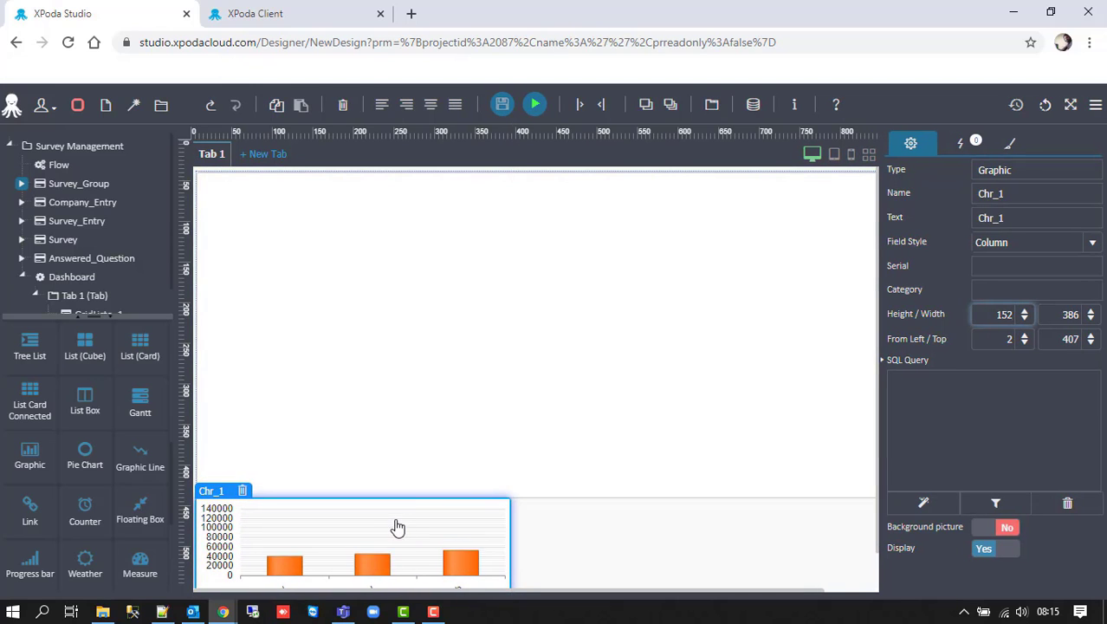
triple_click(1090, 337)
double_click(1070, 314)
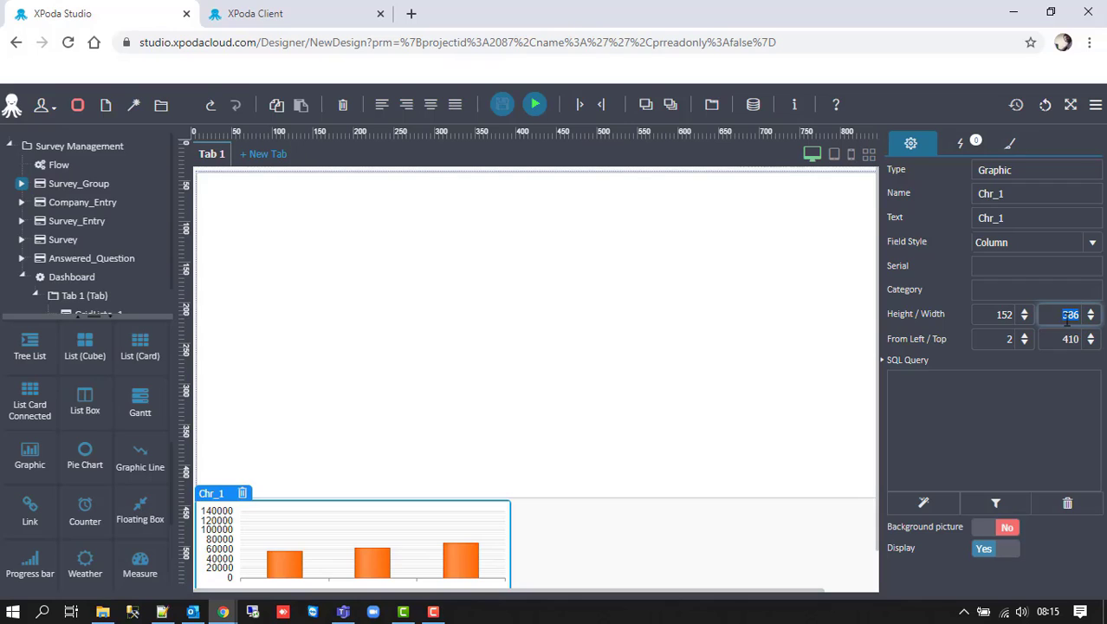
key("Return")
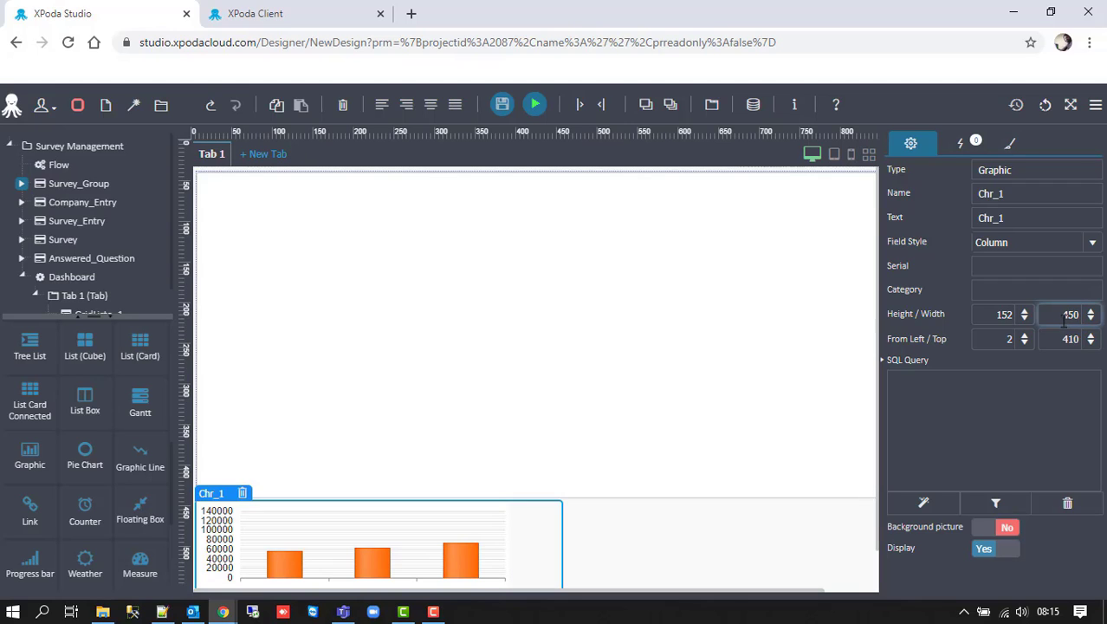
double_click(1008, 316)
scroll(527, 383, "down", 1)
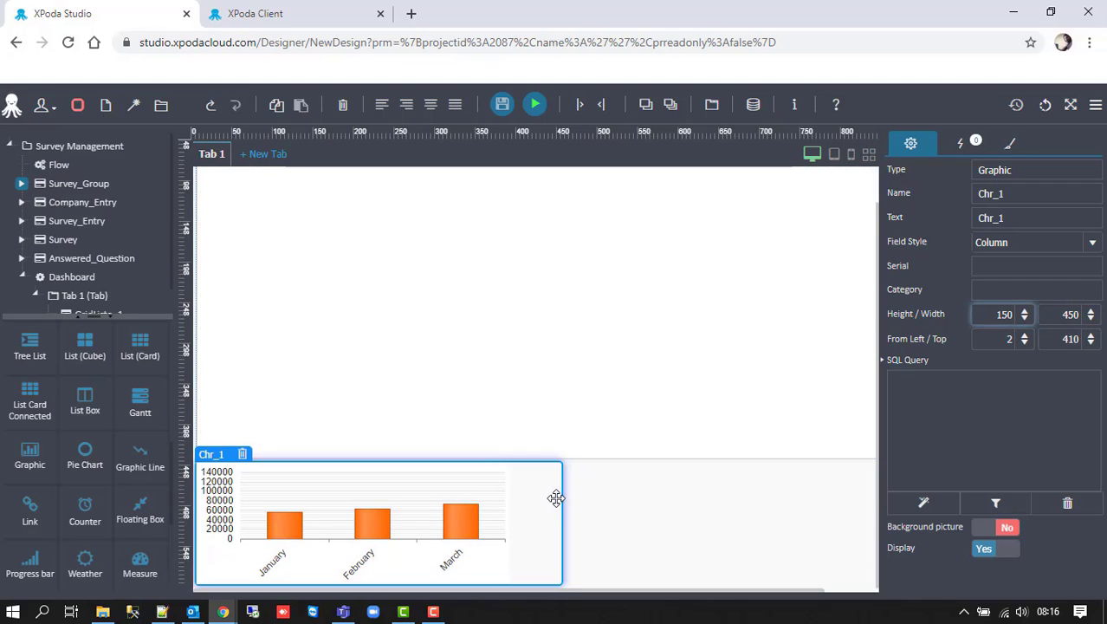
double_click(993, 315)
type("200")
key("Return")
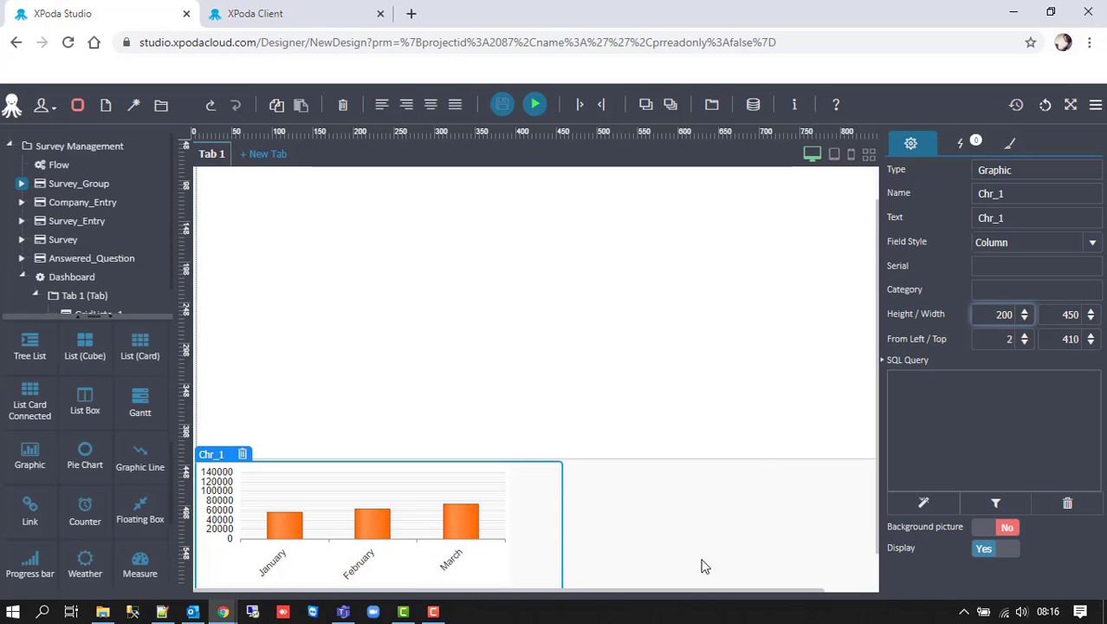
left_click(277, 396)
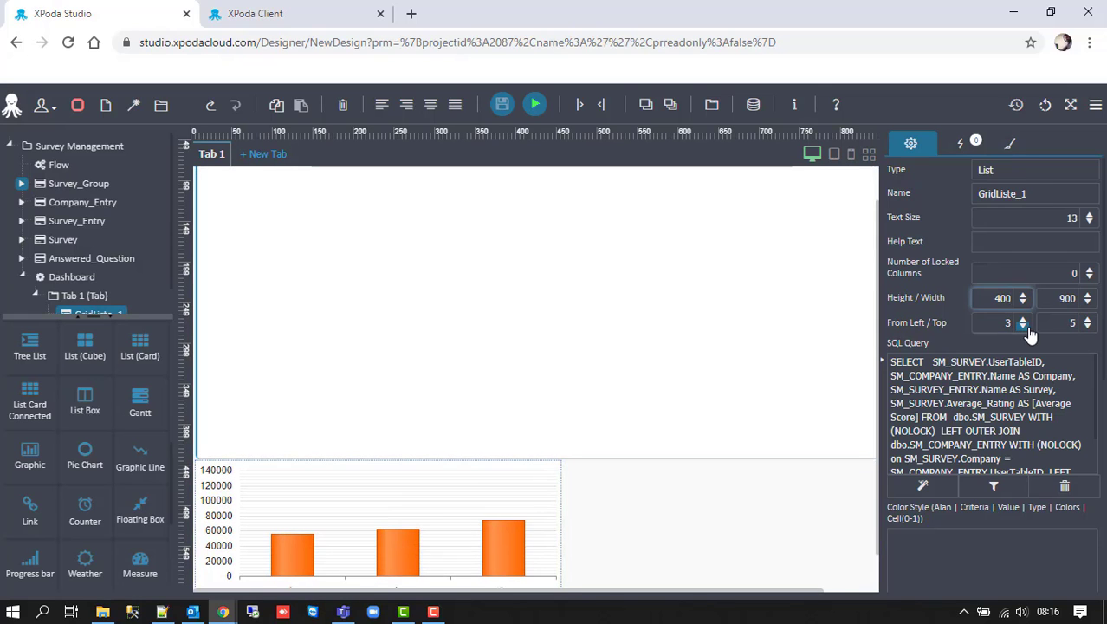
left_click_drag(29, 454, 609, 509)
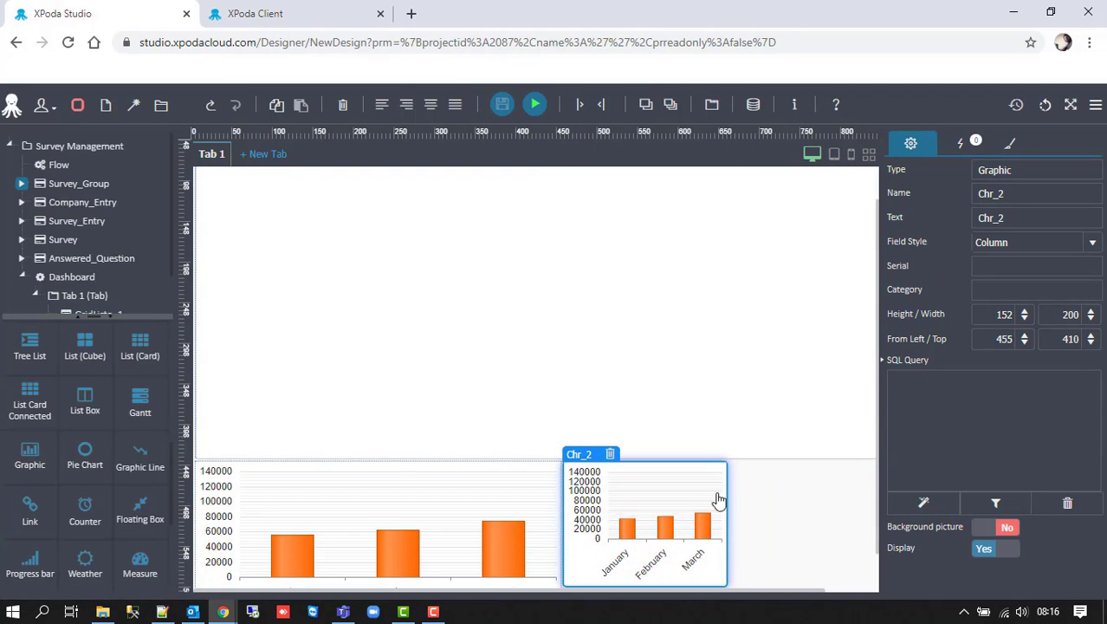
- Size the second chart to 450 wide by 200 high
double_click(1023, 319)
left_click(1075, 320)
double_click(1072, 315)
type("450")
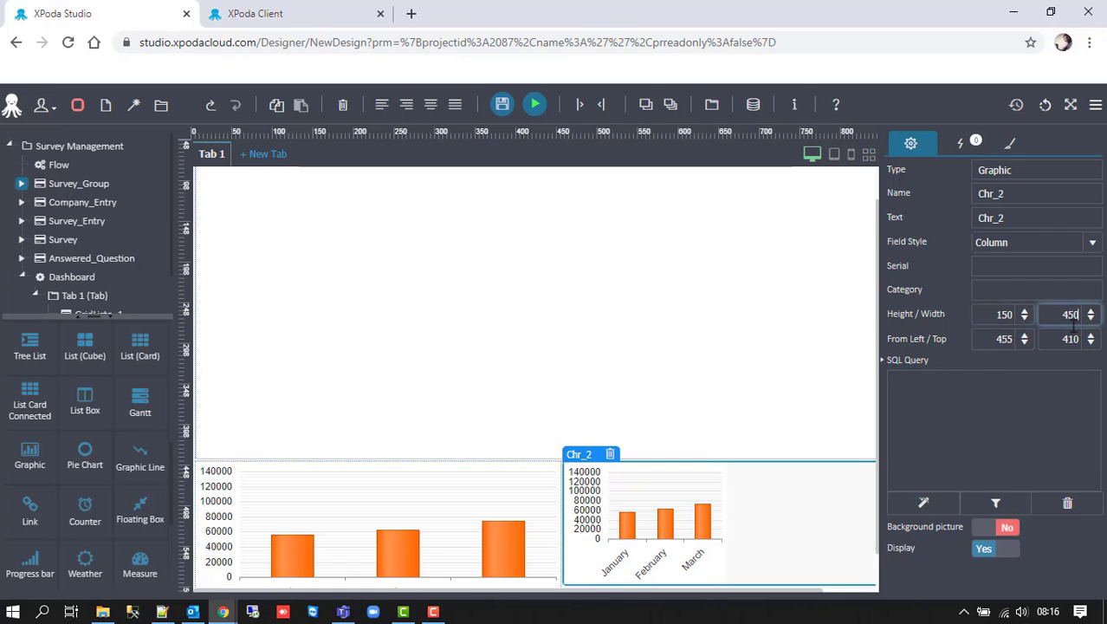
double_click(1005, 315)
type("200")
scroll(637, 476, "down", 2)
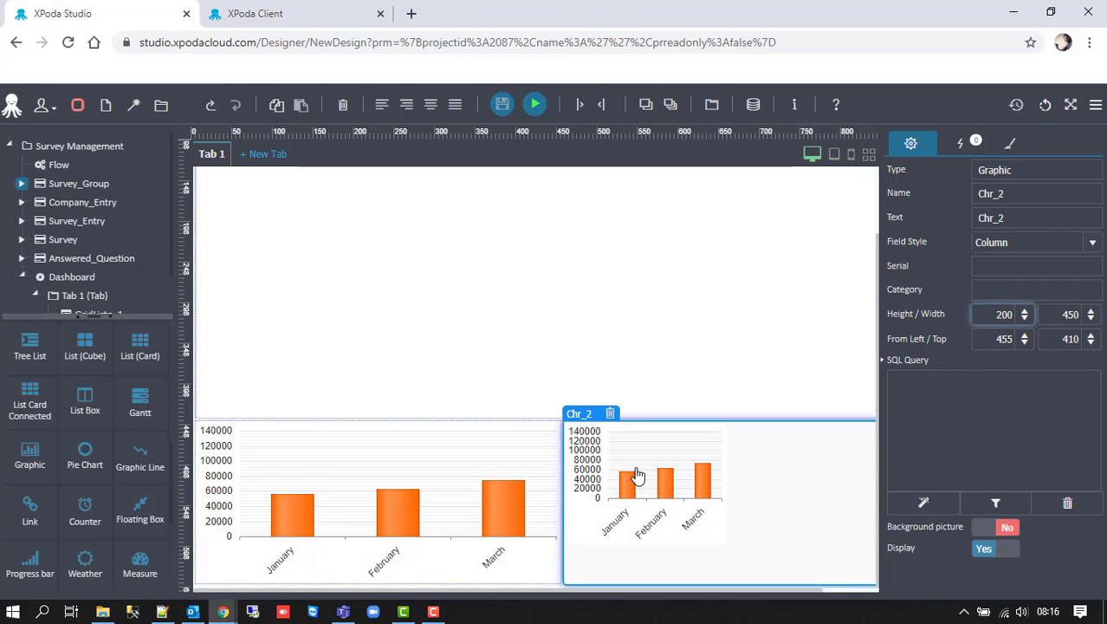
scroll(474, 531, "up", 2)
- Rename the first chart Company_Score and set its text to 'Company Score'
left_click(430, 525)
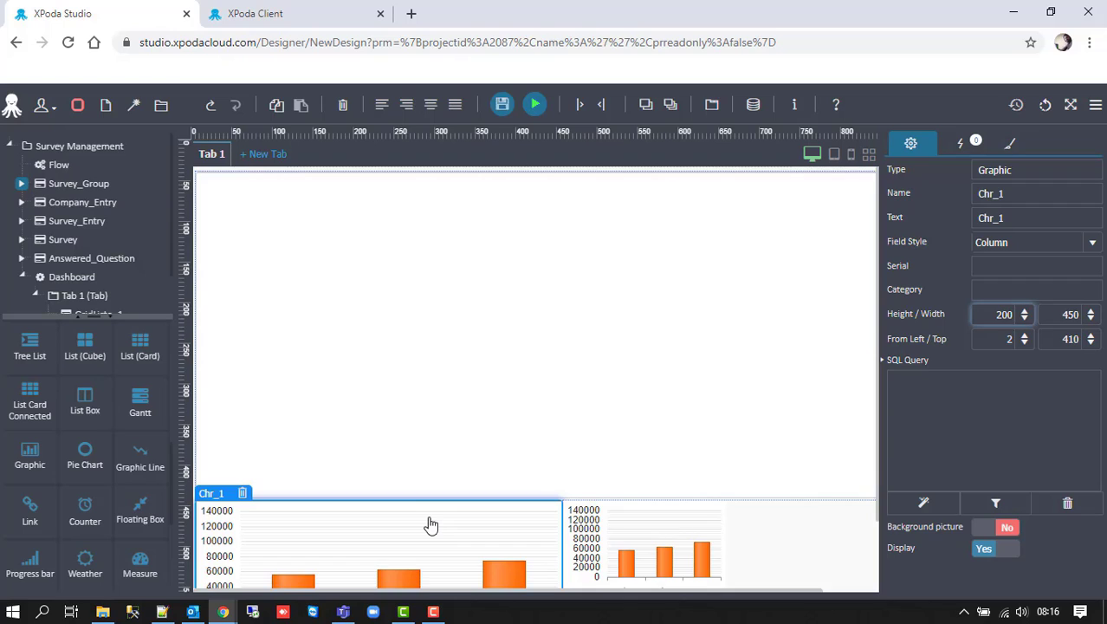
double_click(990, 193)
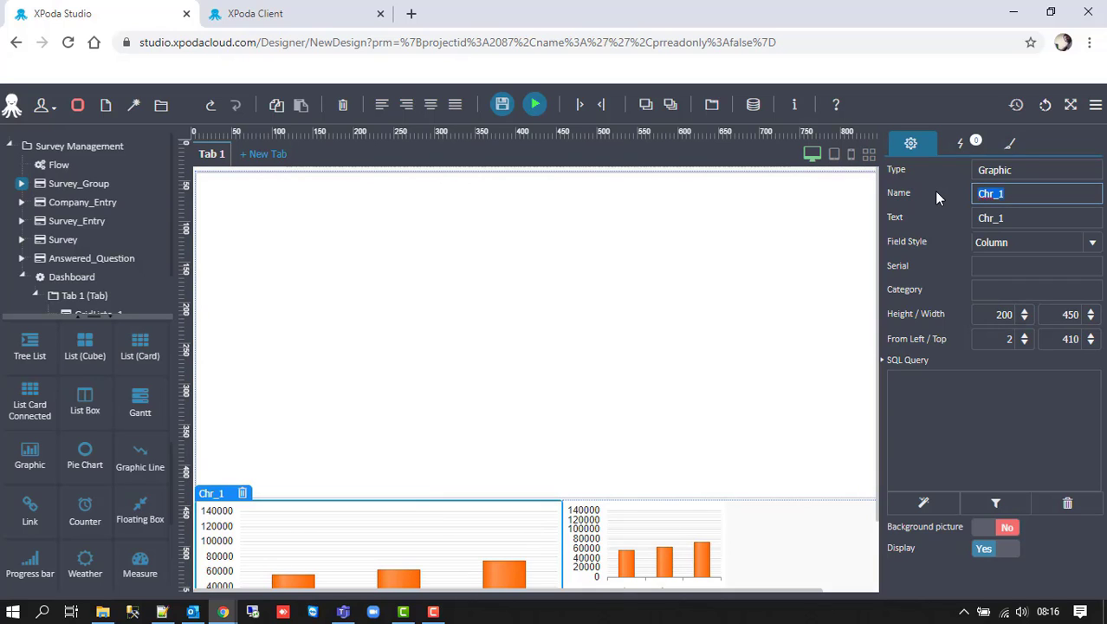
type("CompanyScore")
key("Left")
type("_")
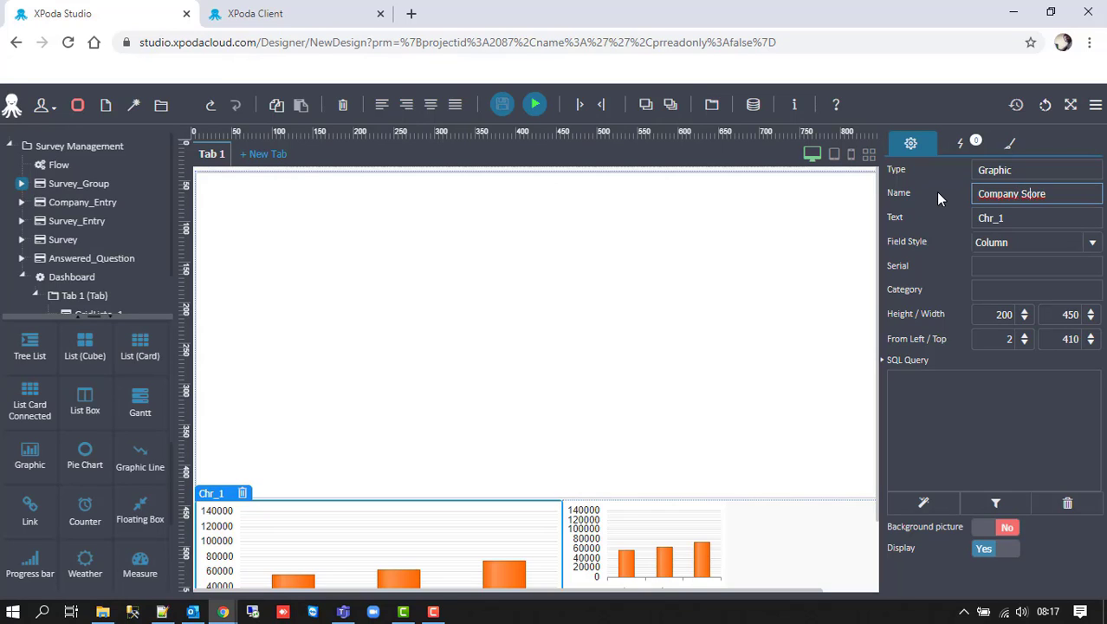
key("Tab")
type("Compar")
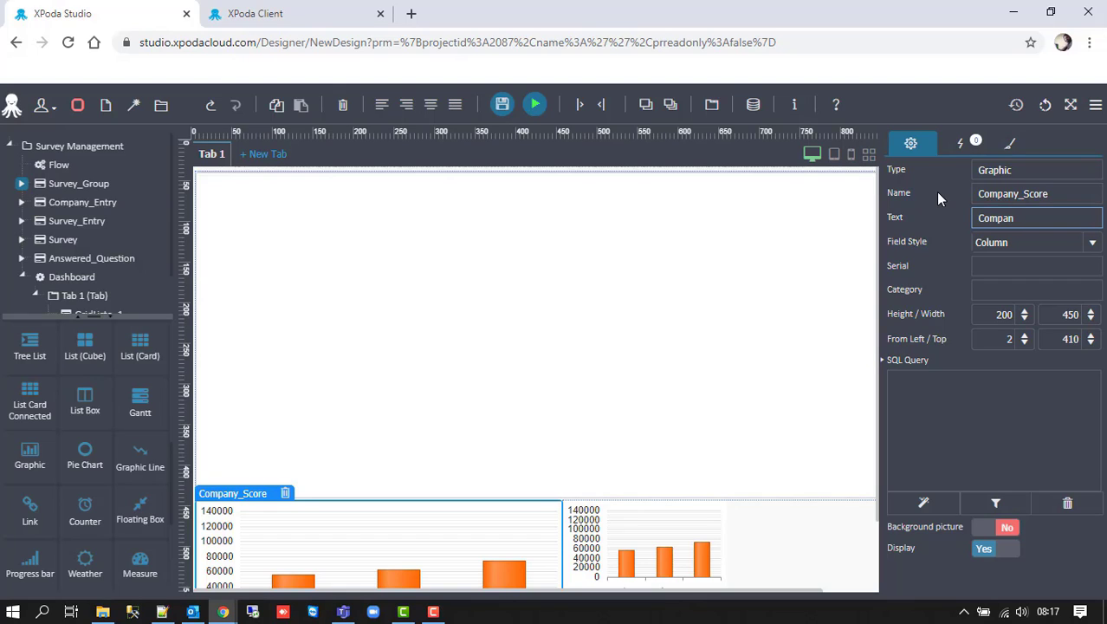
type("ny Score")
- In the chart's query builder, add the Score column from SM_ANSWERED_QUESTION
left_click(929, 507)
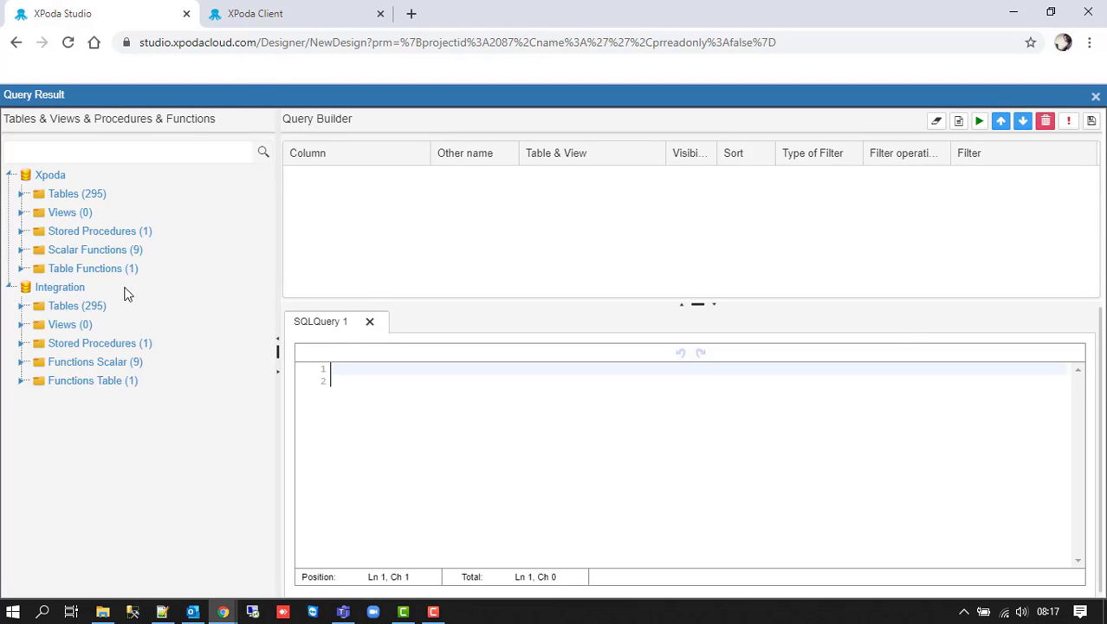
left_click(21, 194)
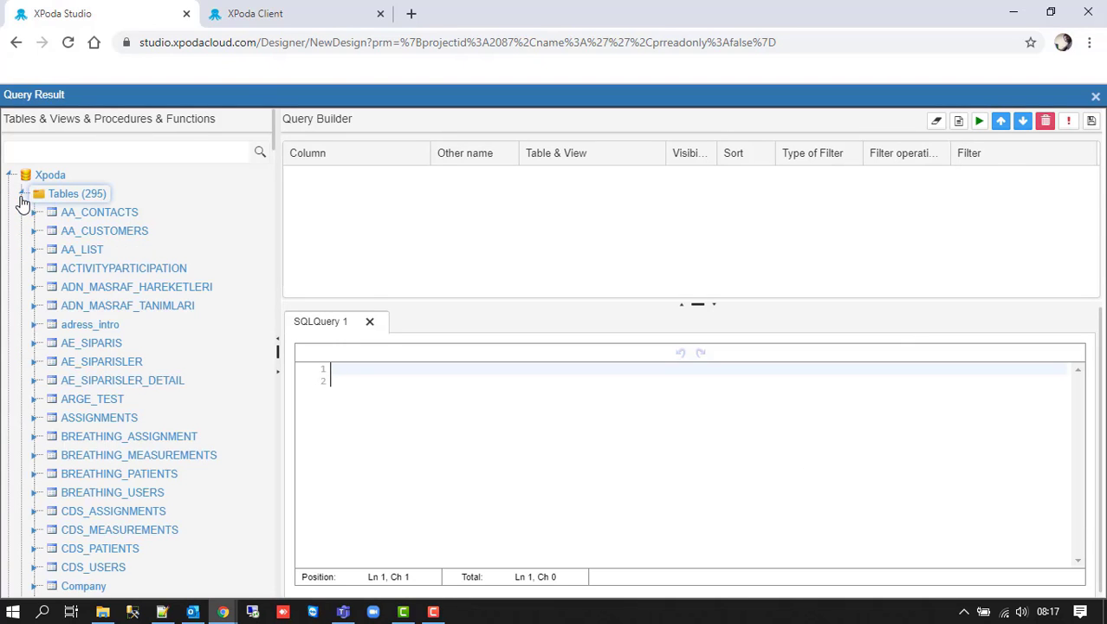
left_click(25, 152)
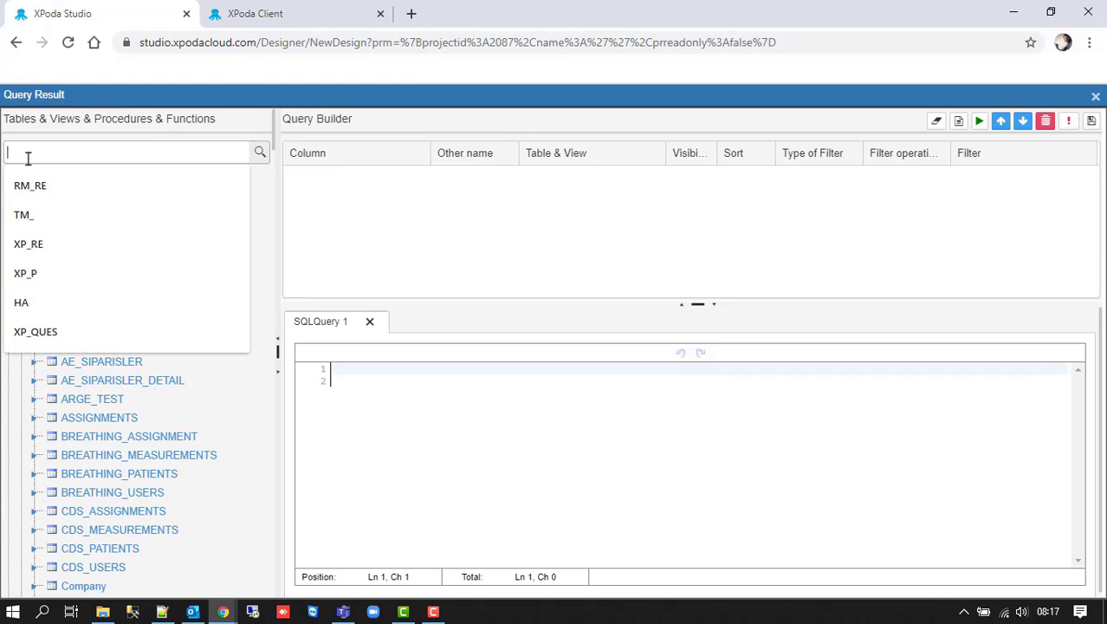
type("SM")
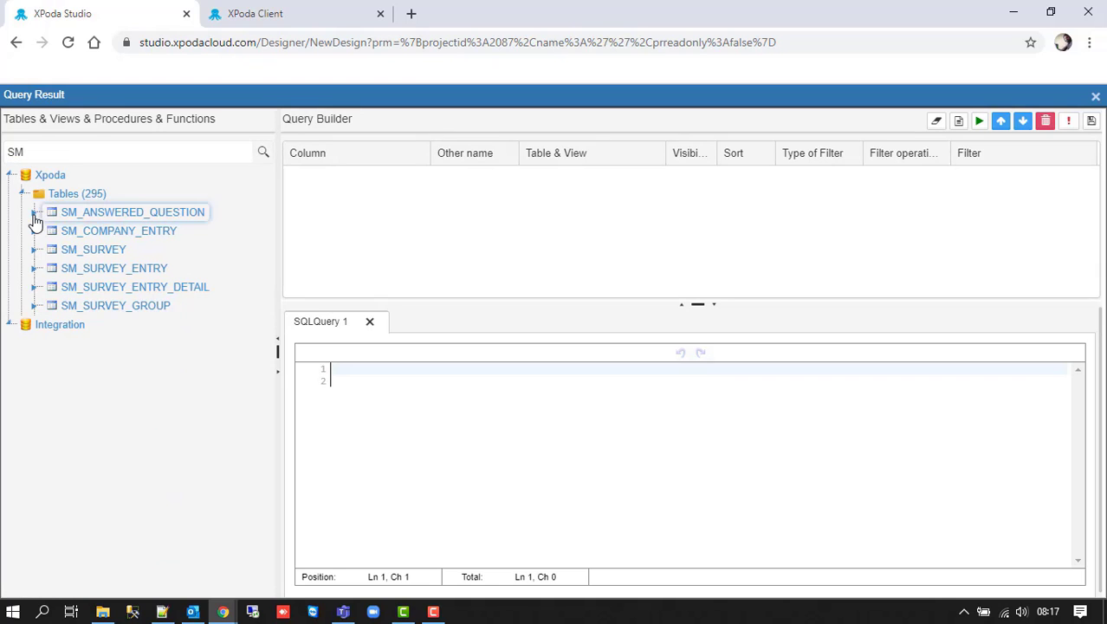
left_click(34, 213)
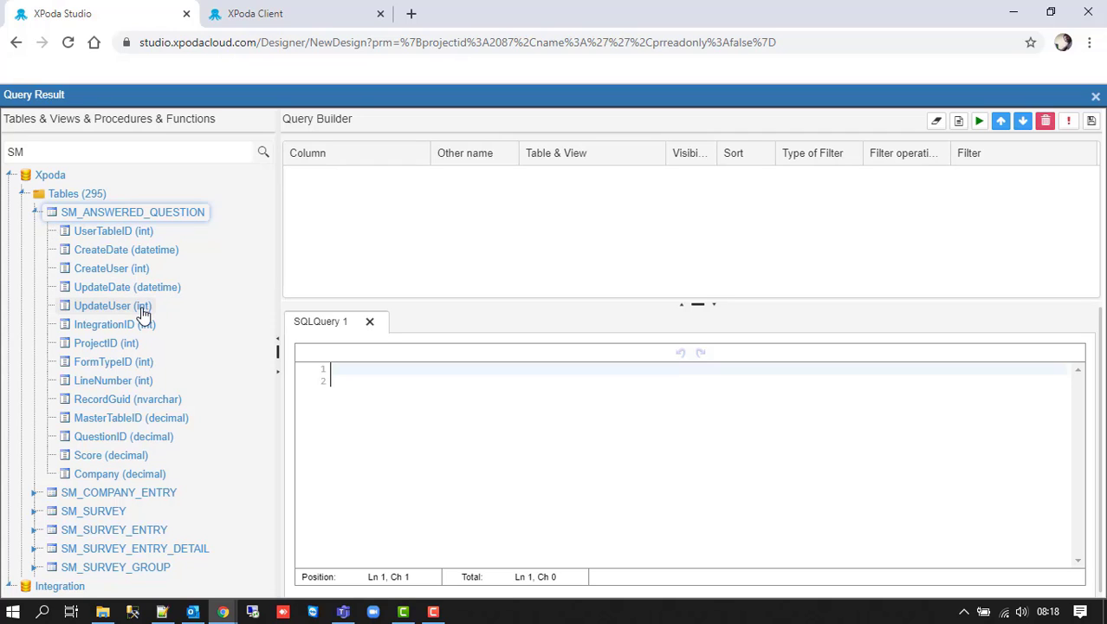
left_click_drag(106, 455, 336, 220)
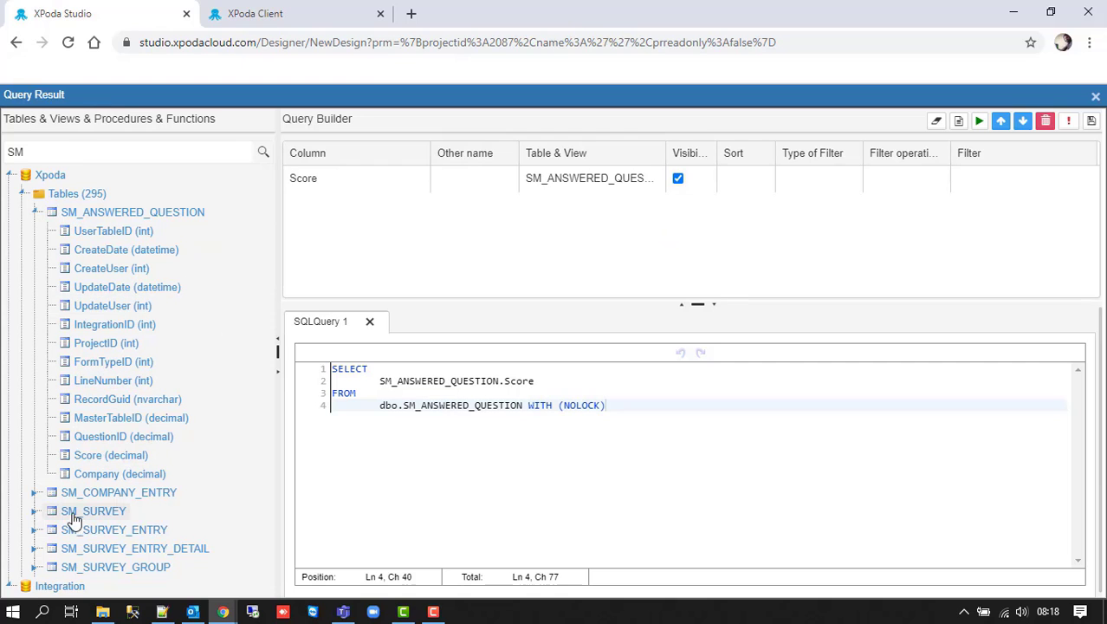
- Add SM_COMPANY_ENTRY's Name column to the chart query
left_click(36, 494)
scroll(113, 537, "down", 3)
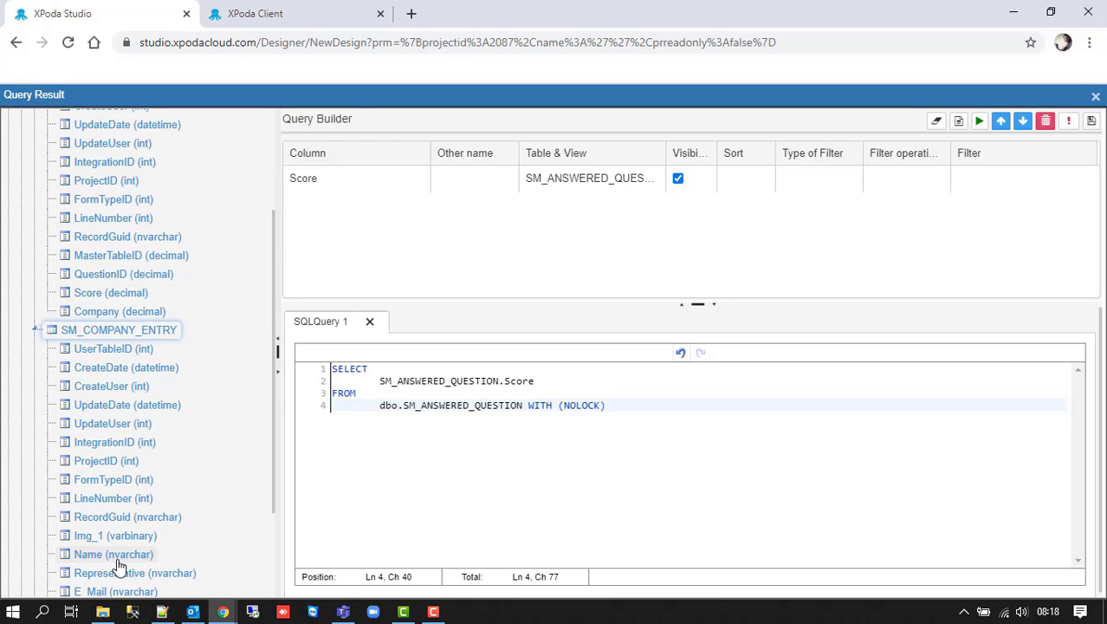
left_click_drag(119, 562, 451, 249)
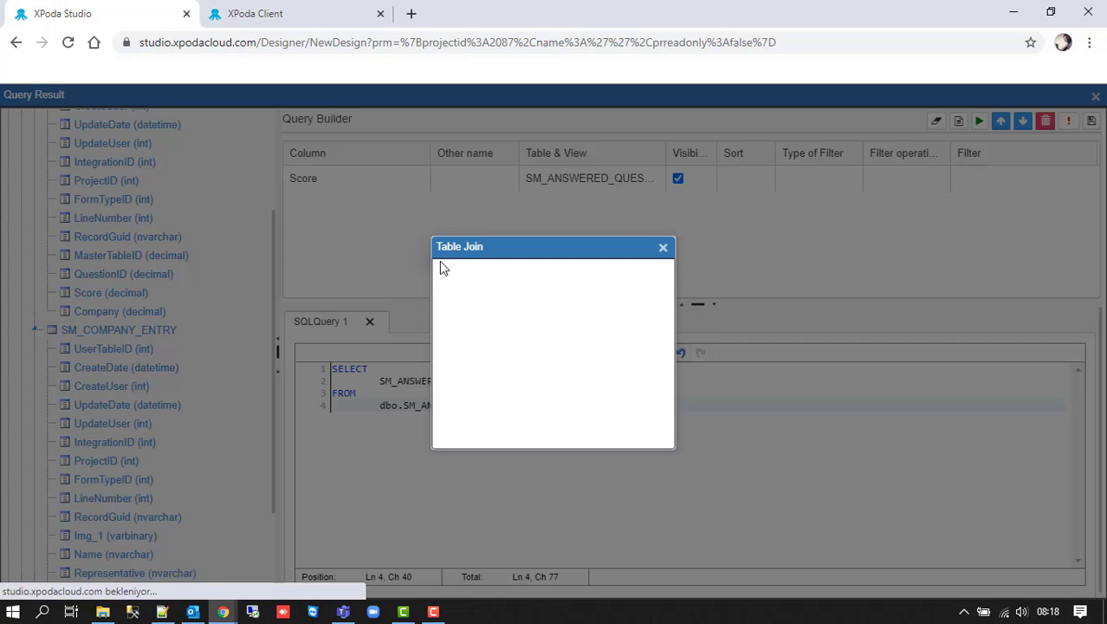
- Left-join SM_COMPANY_ENTRY on Company = UserTableID and alias its Name as Company
left_click(495, 337)
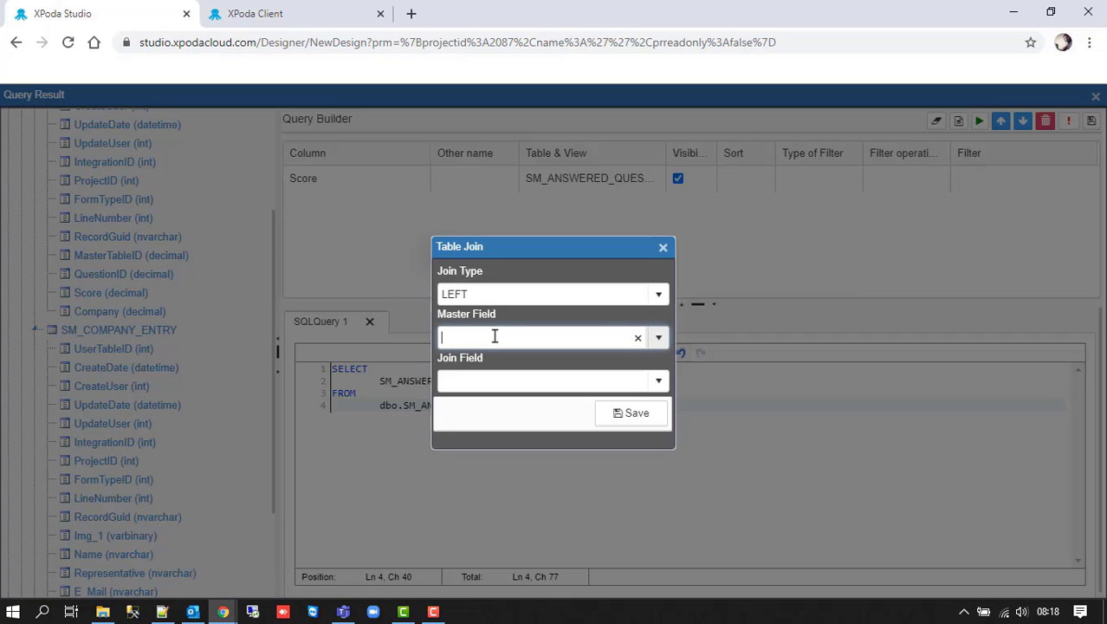
type("com")
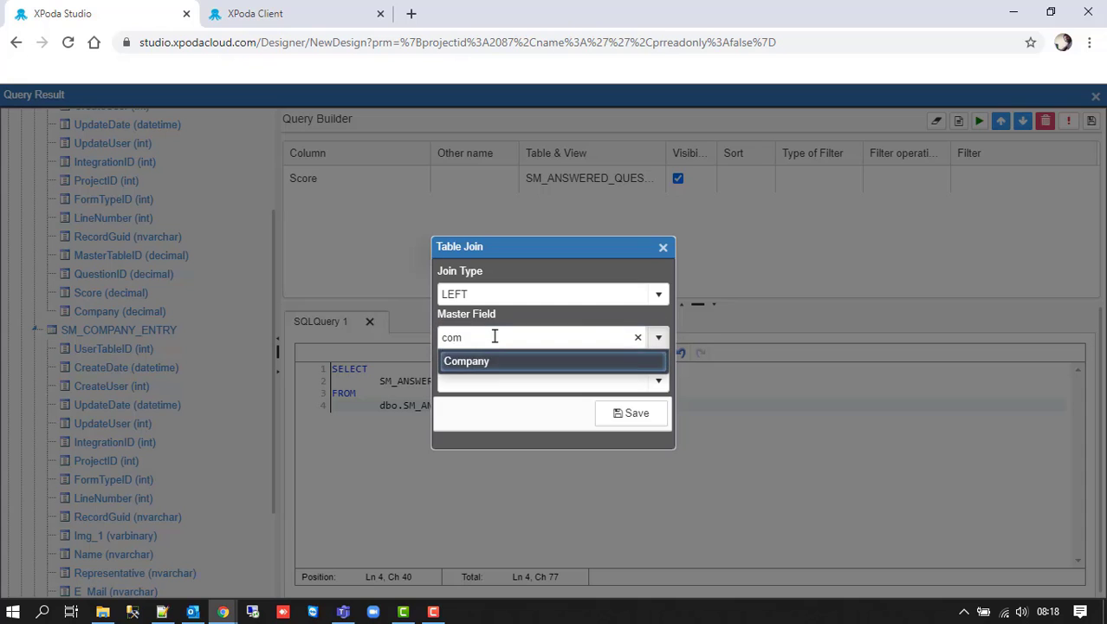
key("Tab")
type("usert")
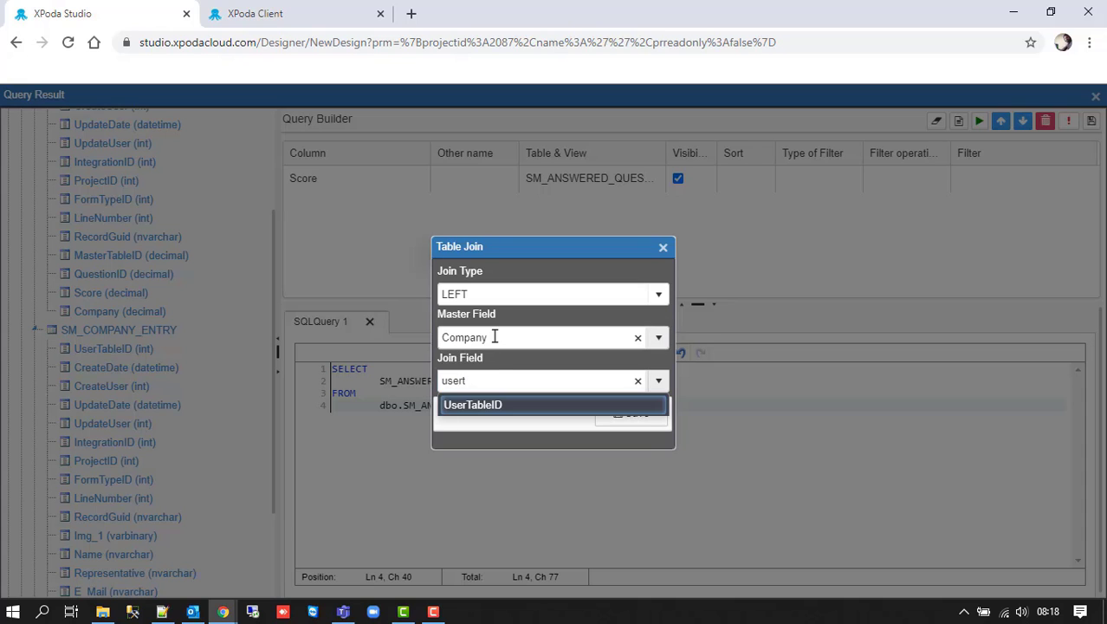
left_click(507, 406)
left_click(631, 414)
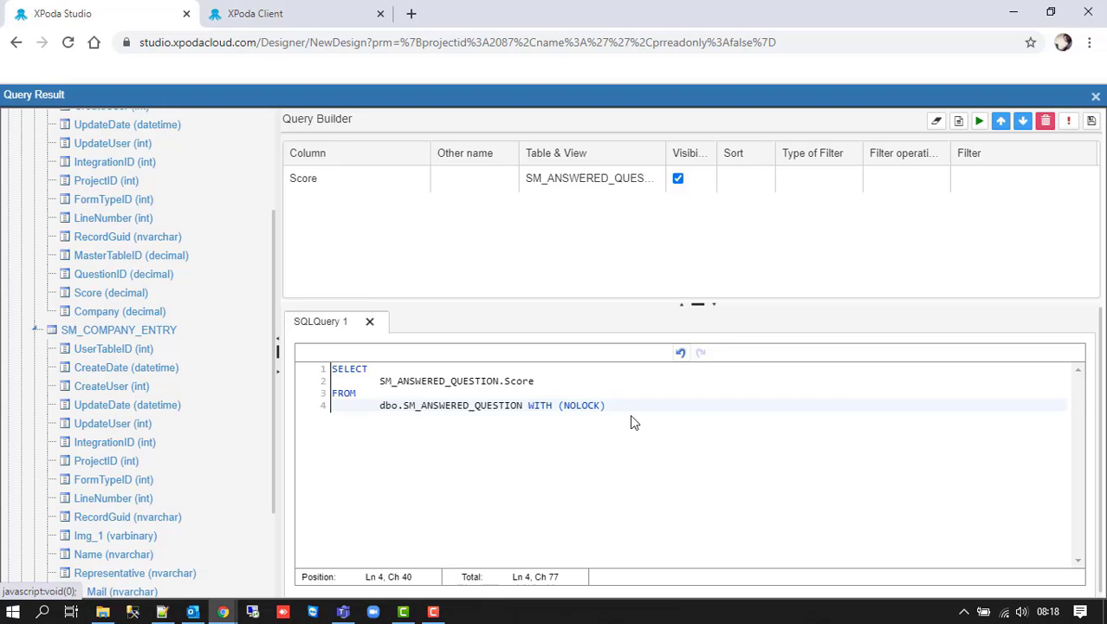
left_click(453, 214)
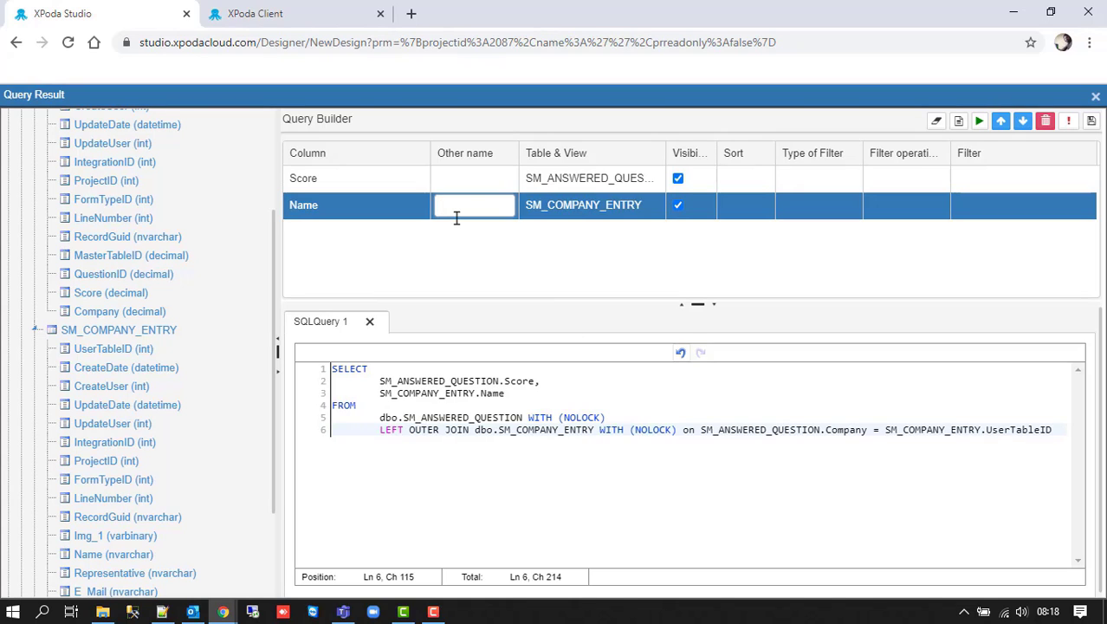
type("Company")
key("Return")
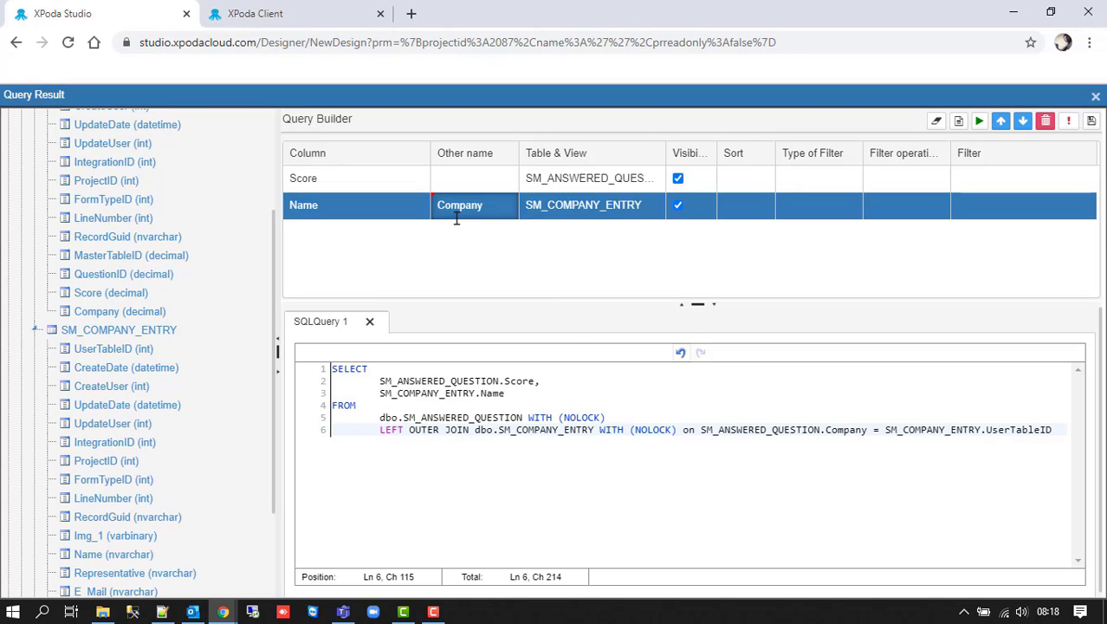
- Wrap Score in AVG() and begin a Group By line after the join
left_click(380, 382)
type("AVG(")
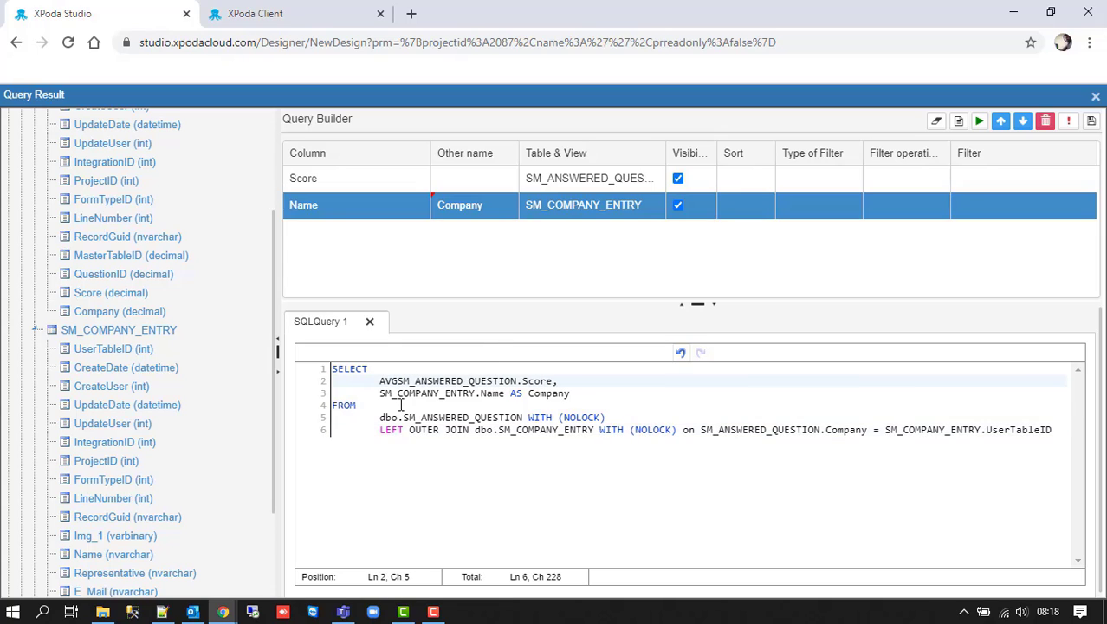
left_click(560, 381)
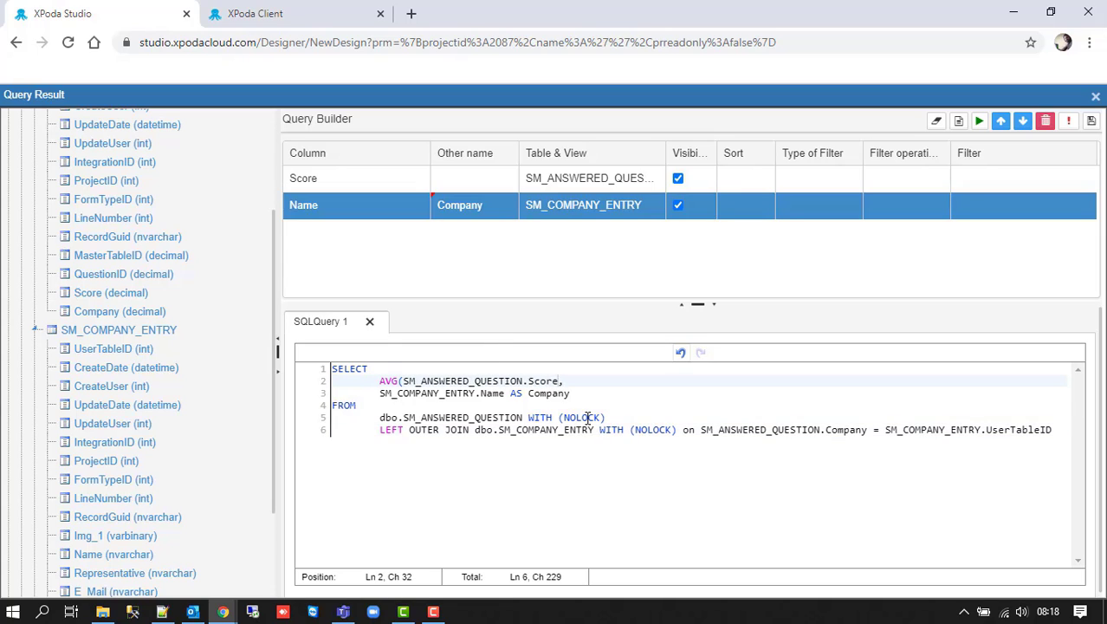
type(")")
left_click(1071, 429)
key("Return")
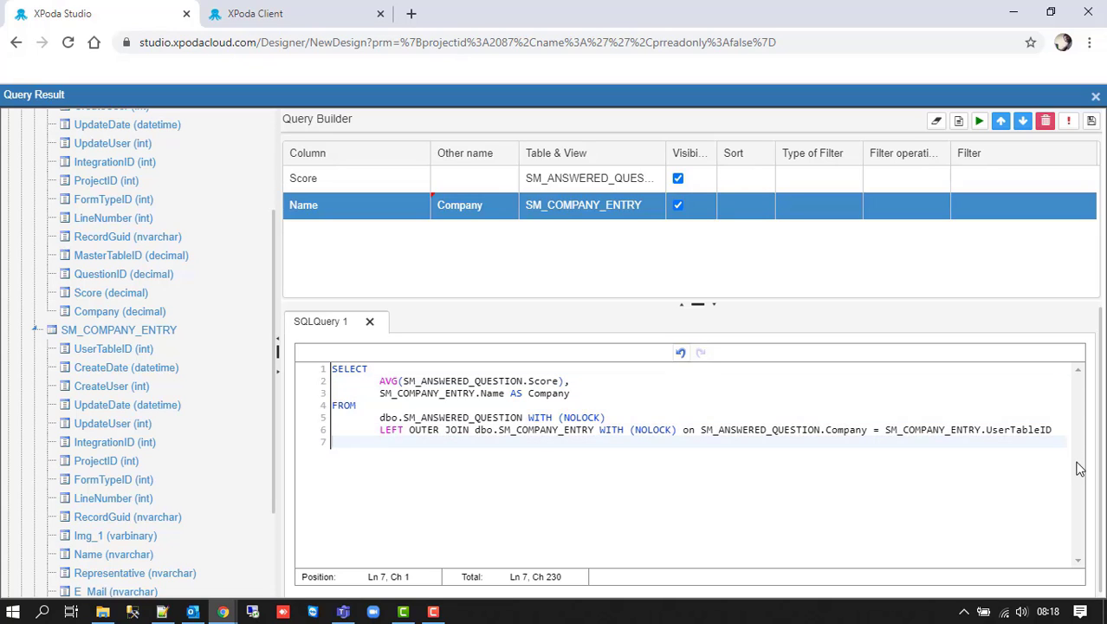
type("gR")
type("roup BY")
- Group the query by SM_COMPANY_ENTRY.Name and run it to check the results
key("BackSpace")
type("y")
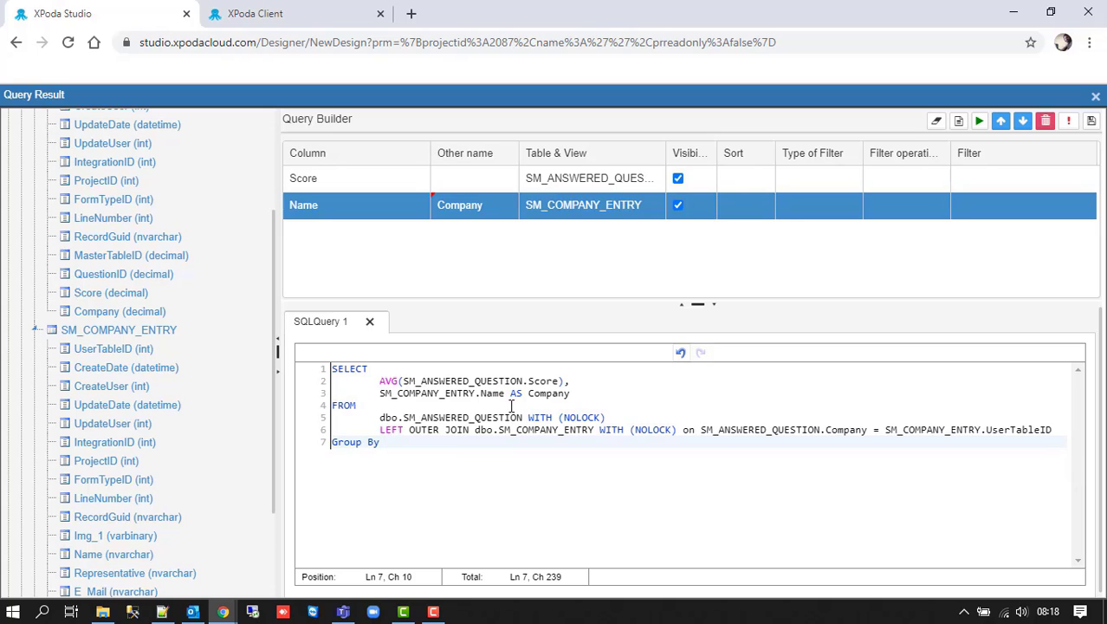
left_click_drag(506, 394, 381, 394)
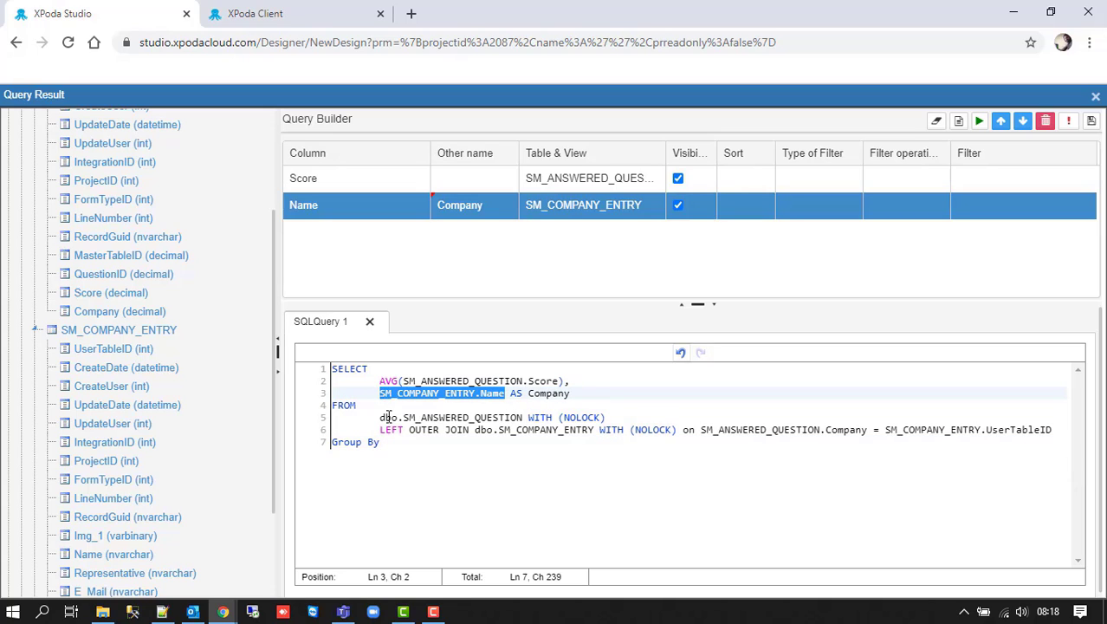
left_click(402, 442)
type("SM_COMPANY_ENTRY.Name")
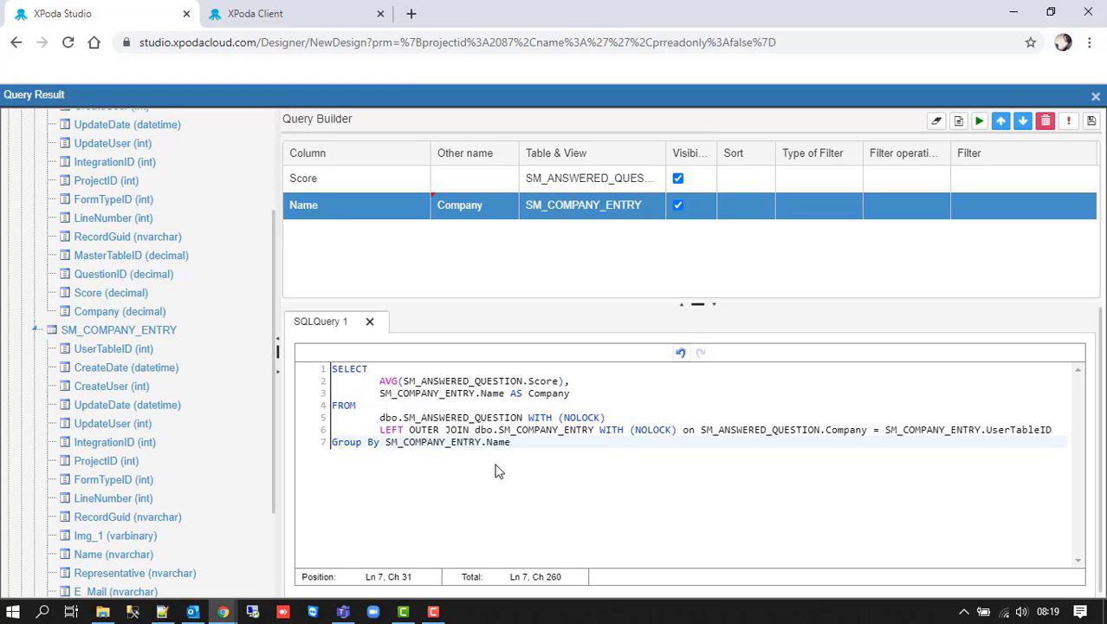
left_click(980, 122)
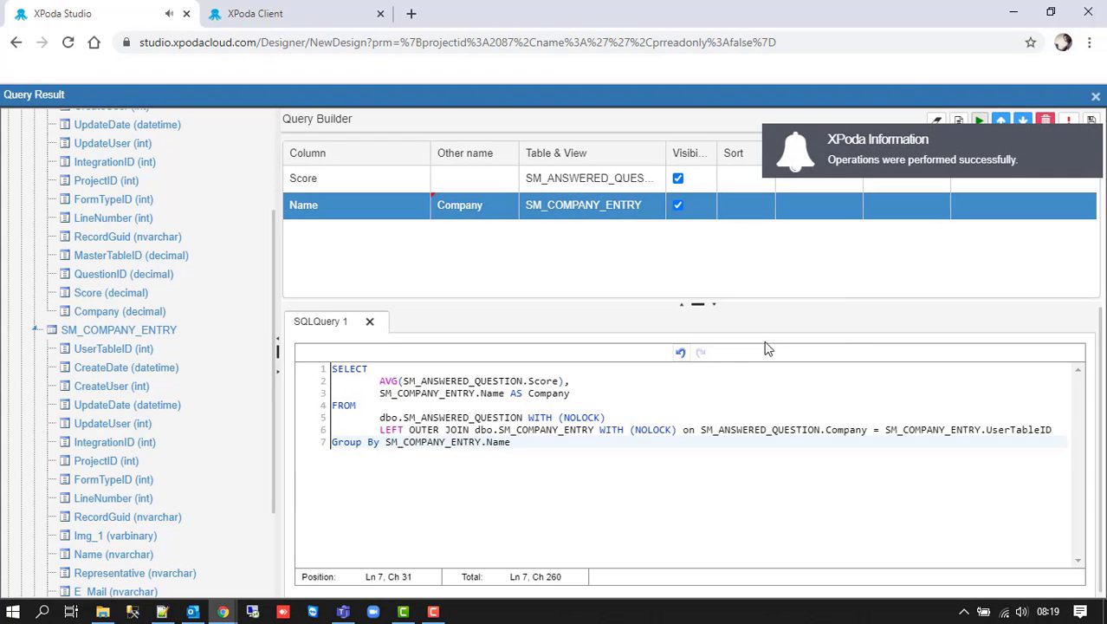
- Alias the averaged Score 'as Score' and save the query to the chart
left_click(589, 381)
type("as ")
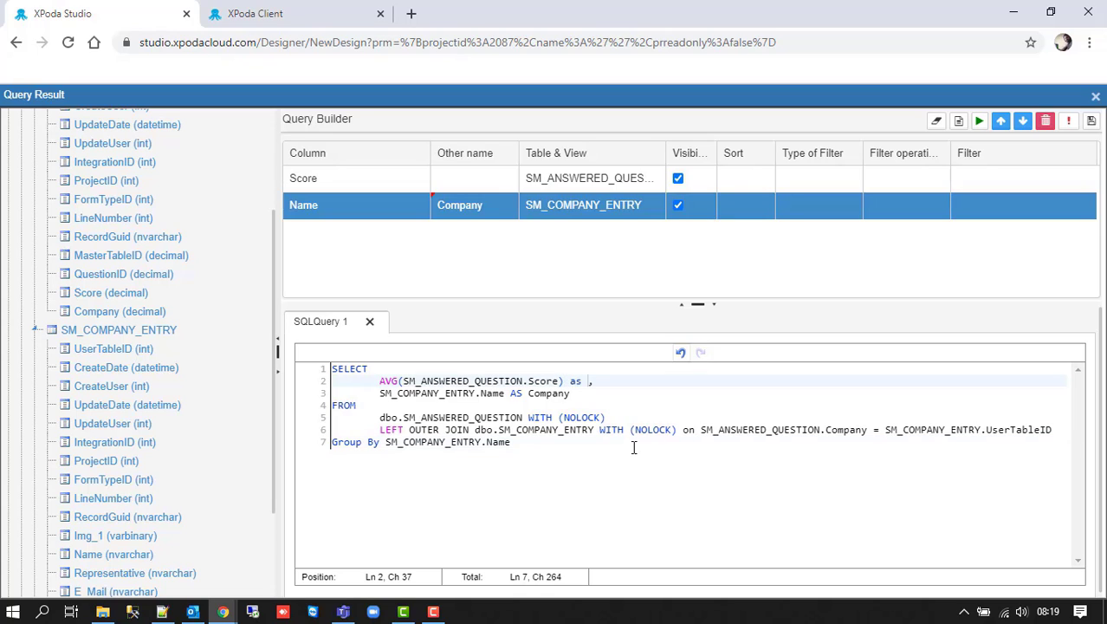
type("Score")
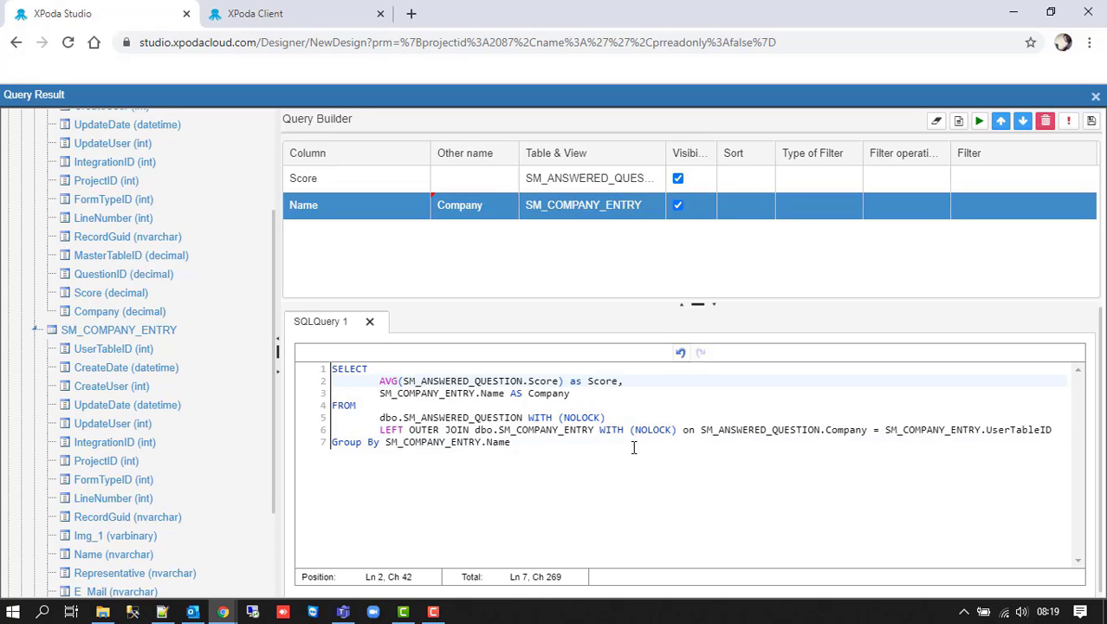
left_click(1092, 123)
- Set the Company_Score chart's series to Score and its category to Company
left_click(1005, 266)
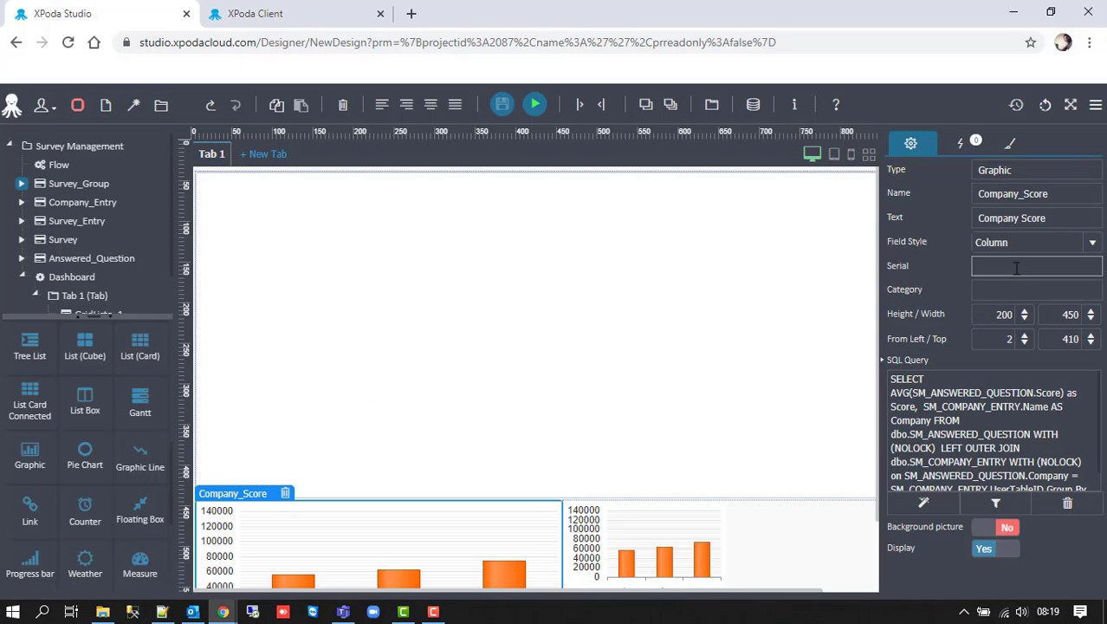
type("Score")
key("Tab")
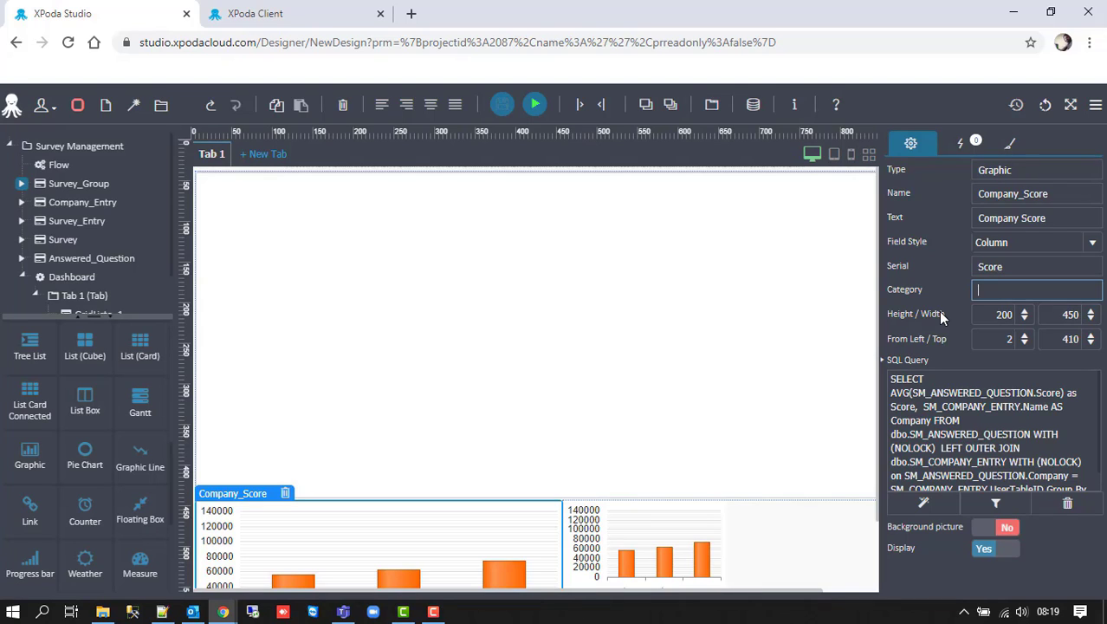
type("Company")
left_click(937, 278)
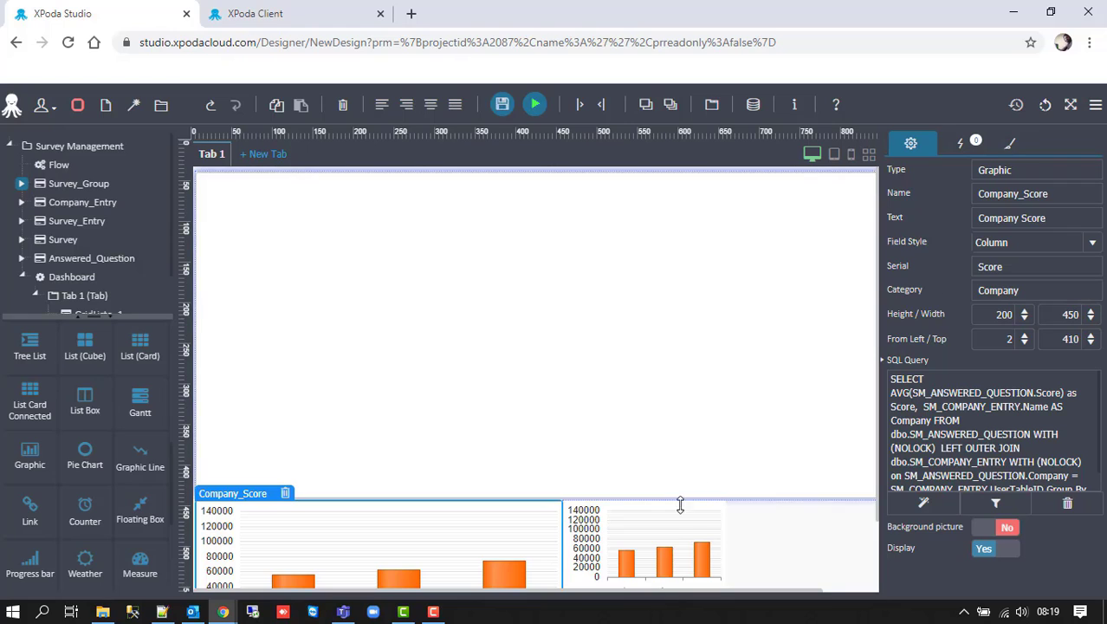
left_click(672, 530)
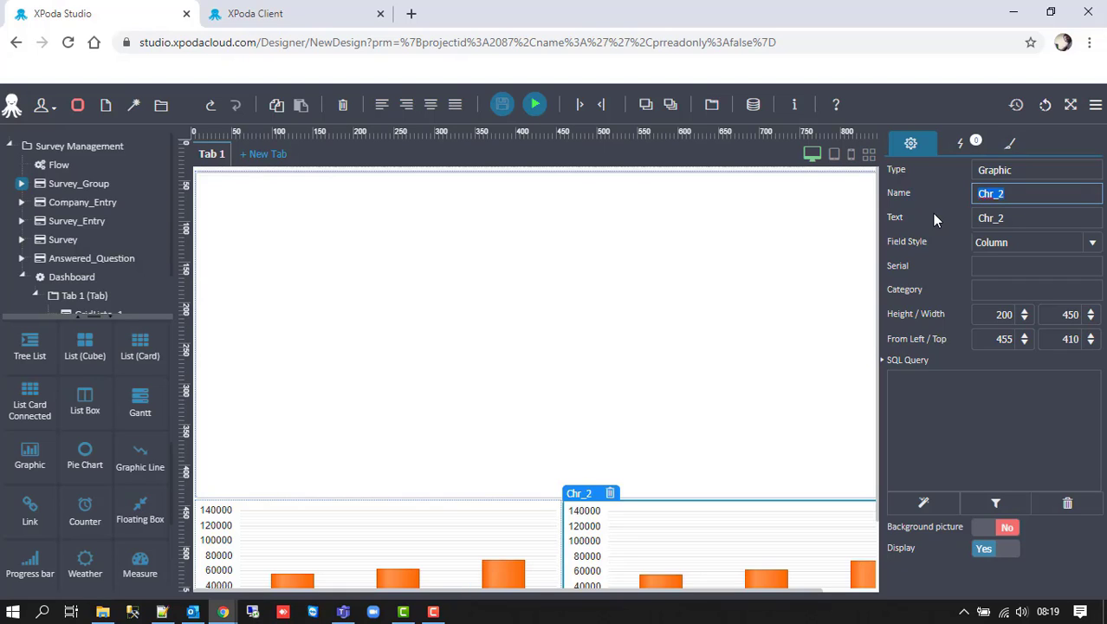
- Name the second chart User_Surveys and title it 'Number of Survey by User'
type("User Surveys")
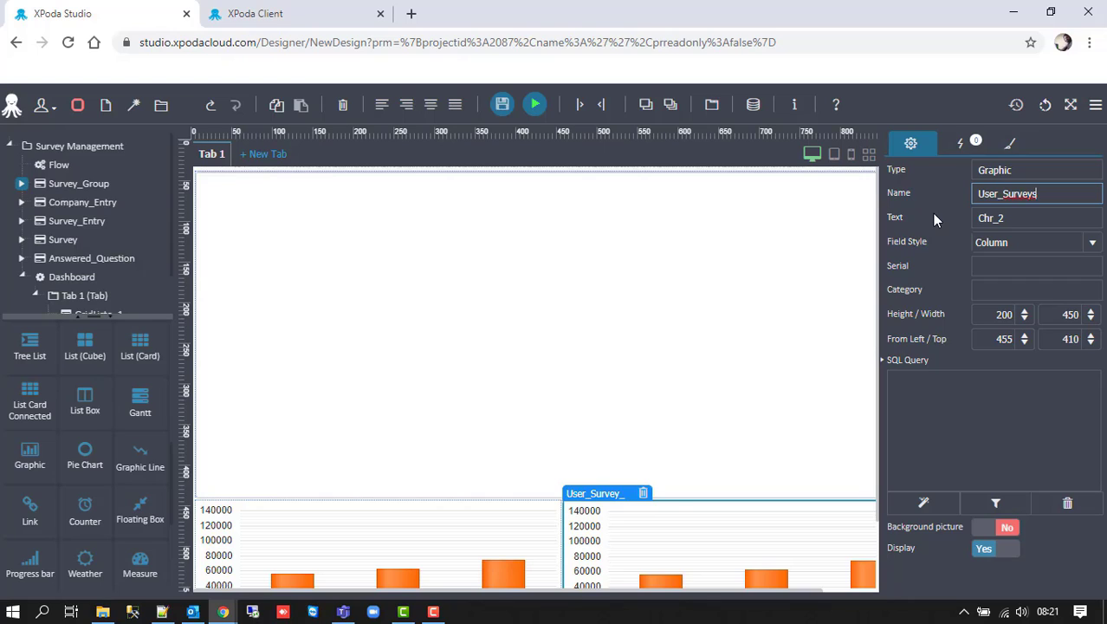
key("Tab")
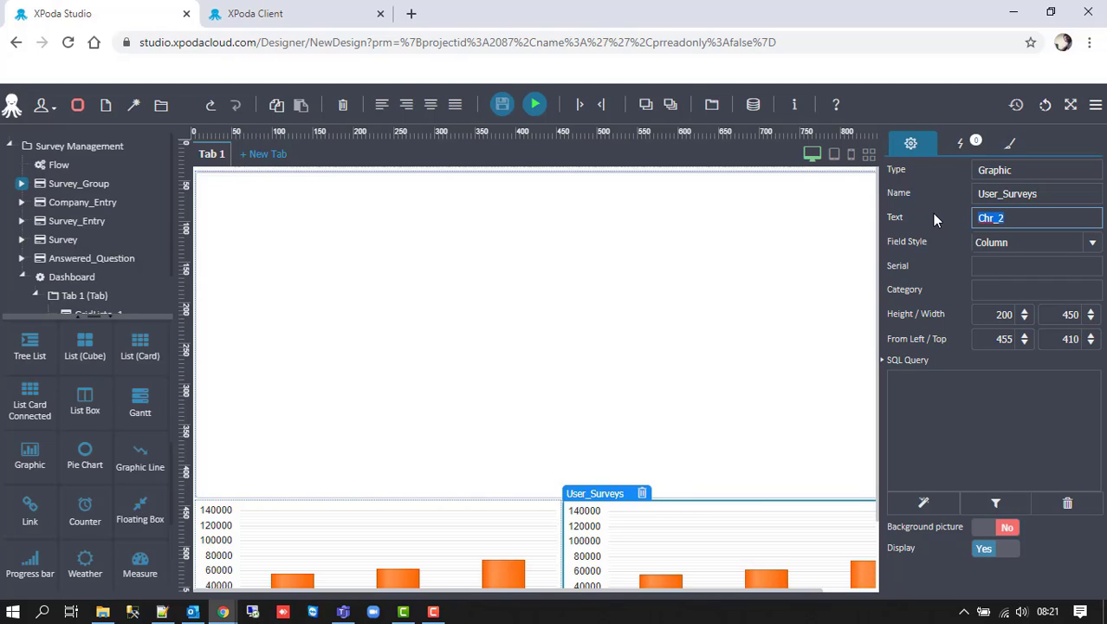
type("Number of Surve")
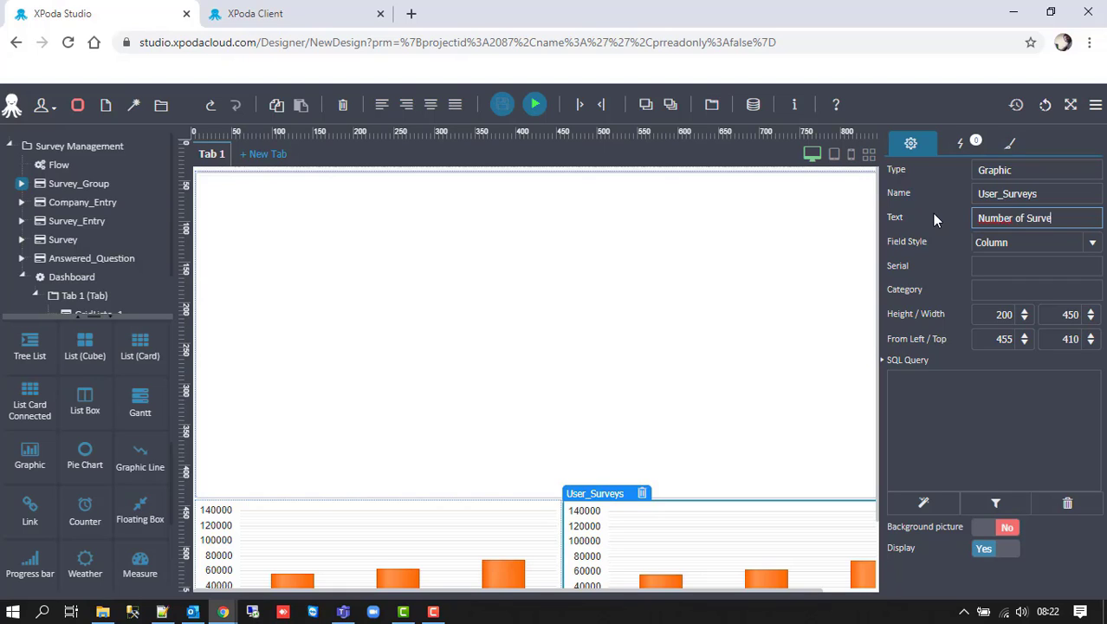
type("y by User")
key("Tab")
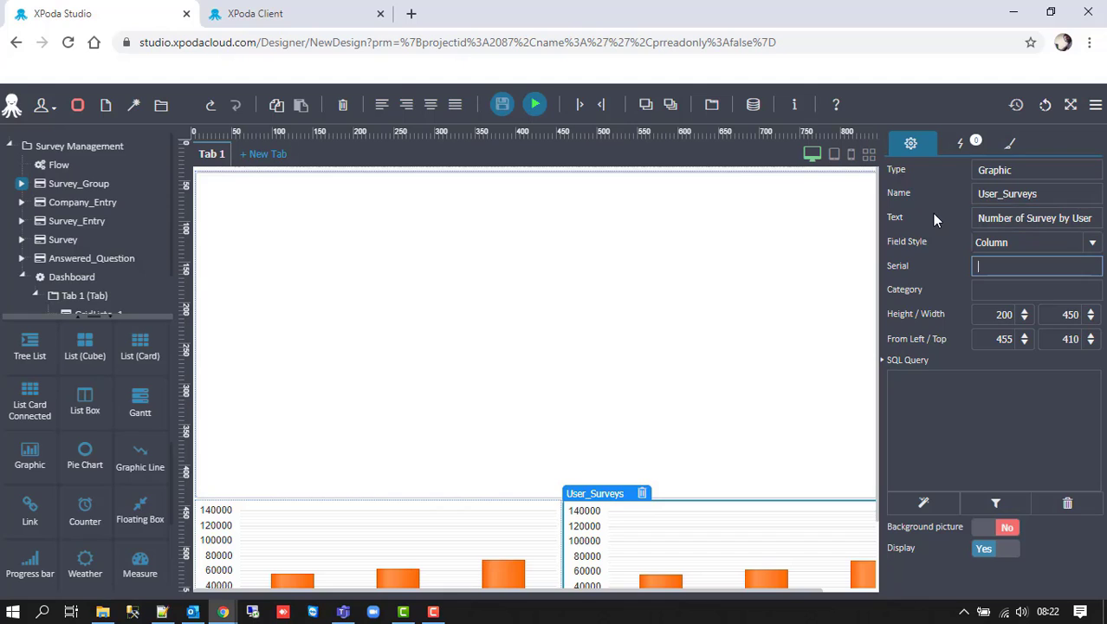
left_click(930, 500)
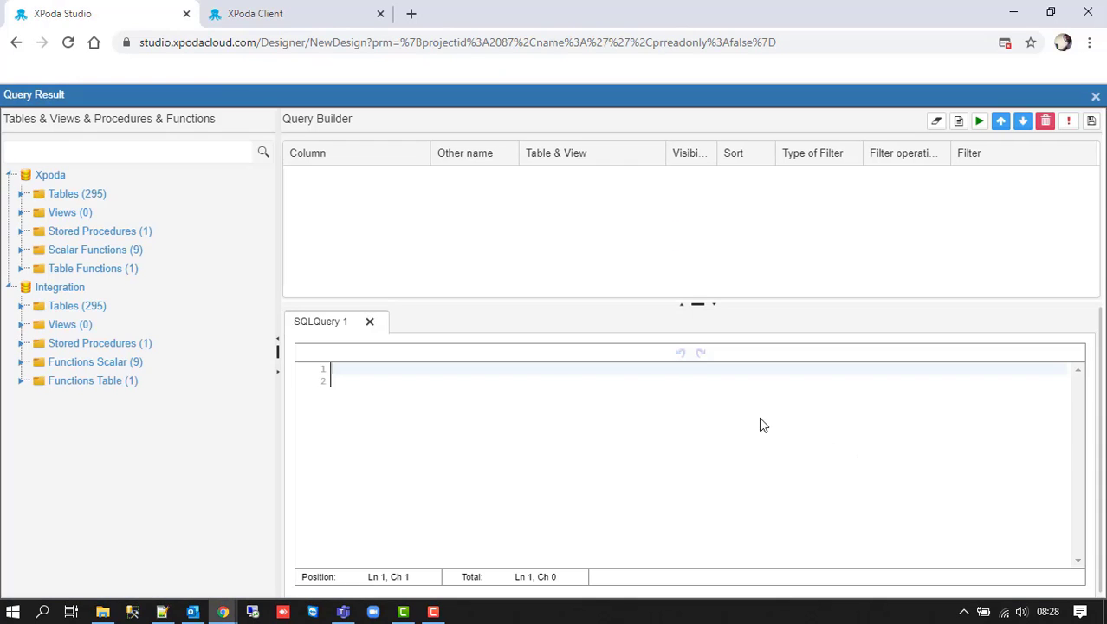
- Find SM_SURVEY in the tables list and add its UserTableID column to the query grid
left_click(21, 193)
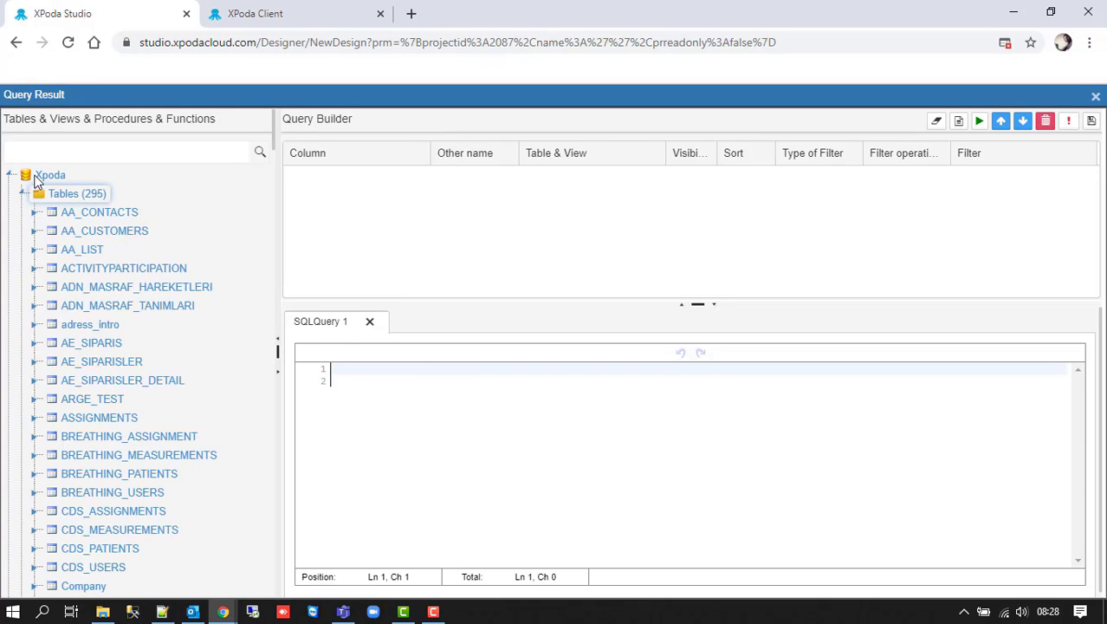
left_click(42, 156)
type("SM_")
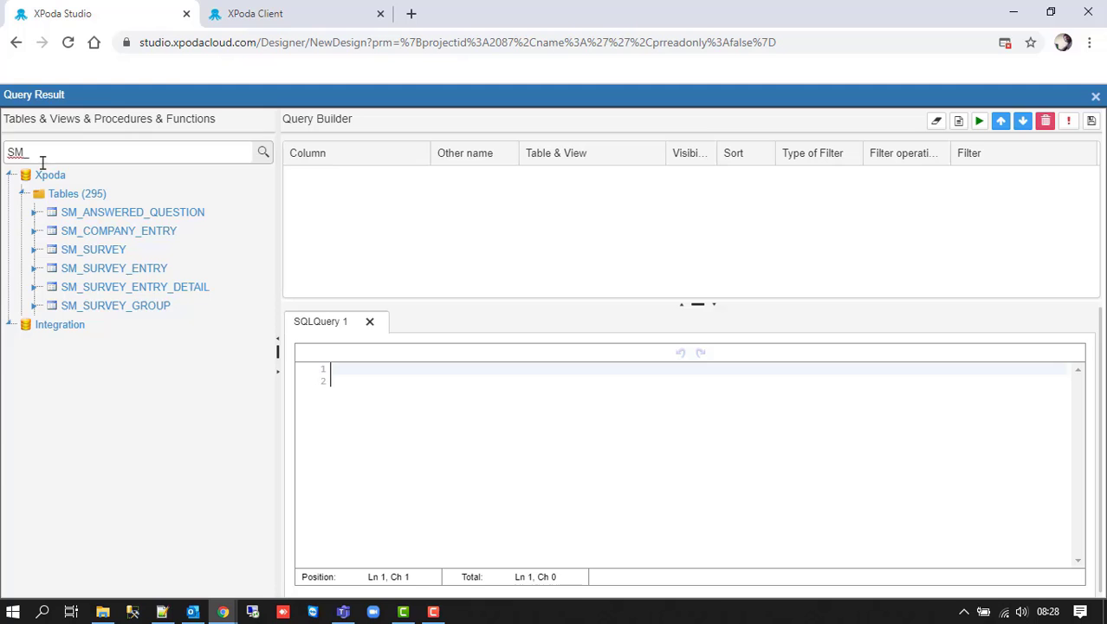
left_click(34, 249)
left_click_drag(99, 270, 352, 273)
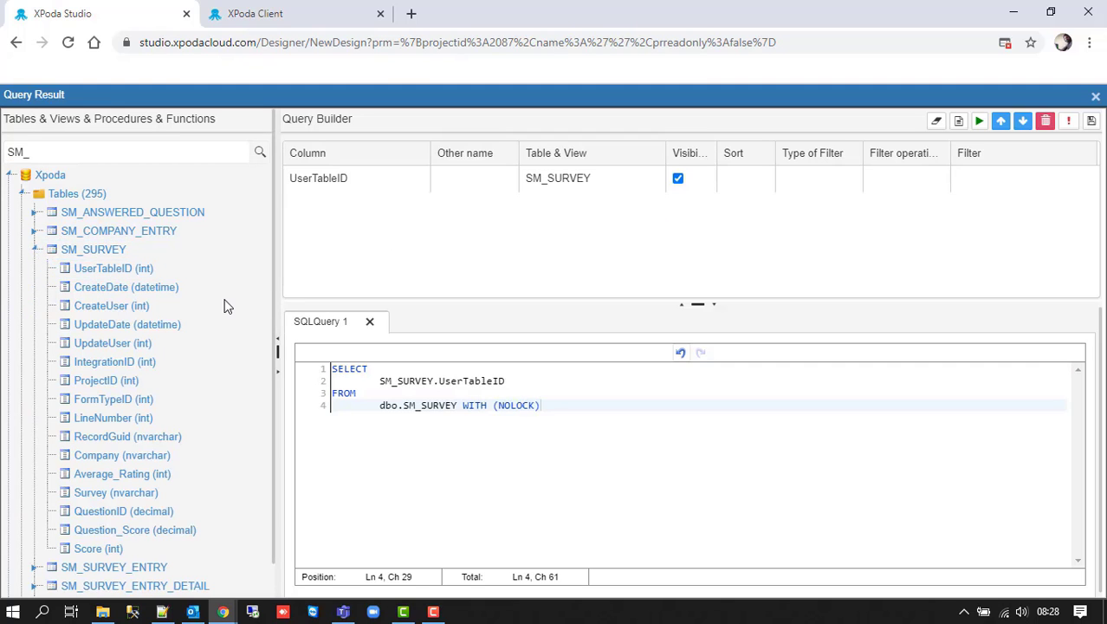
- Drag UserFullName from XPODA_CLIENT_USERS onto the grid to start a LEFT table join
double_click(78, 154)
type("X")
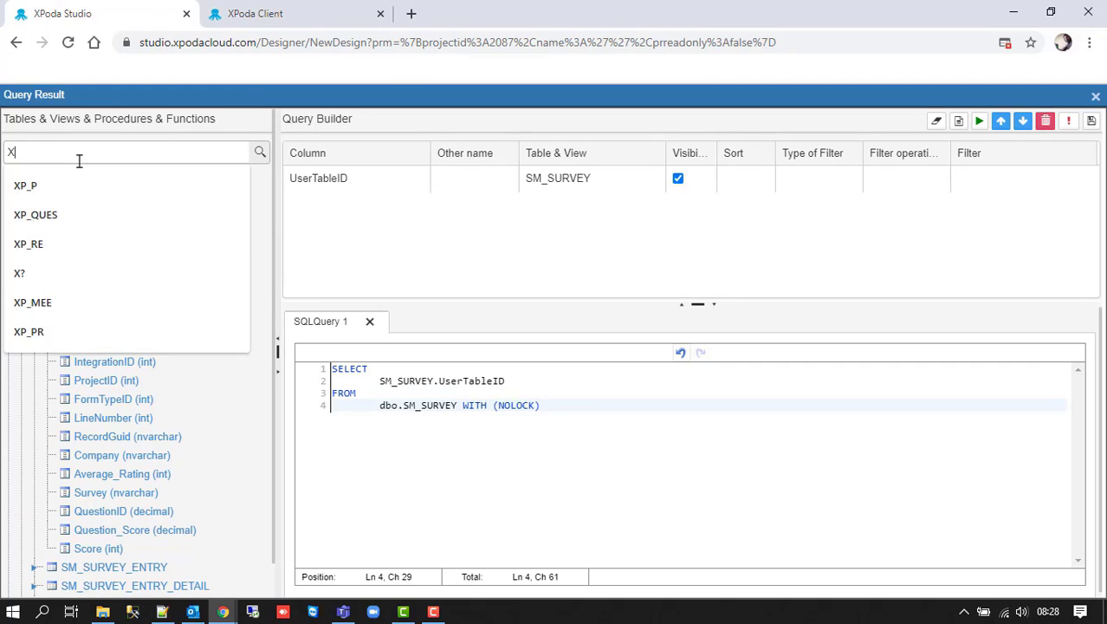
type("PODA_CLI")
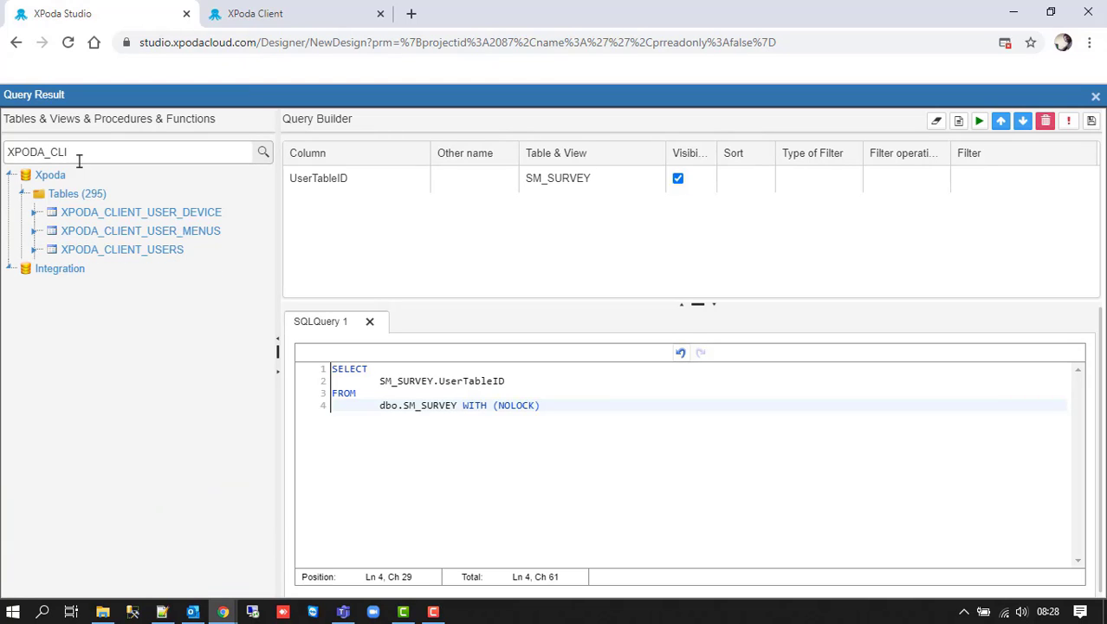
left_click(34, 249)
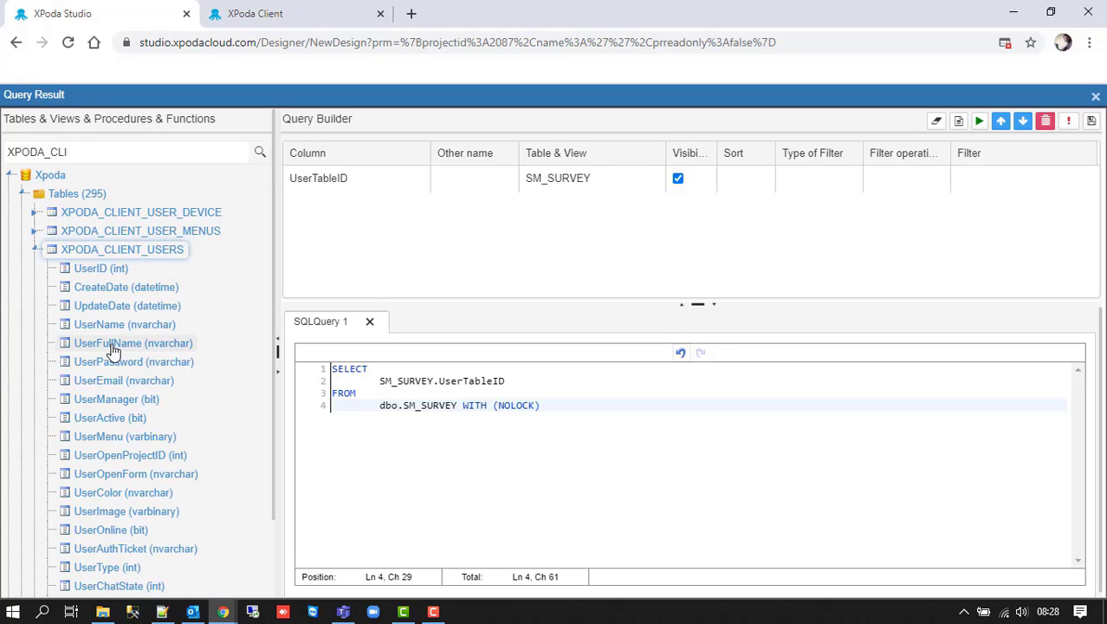
left_click_drag(112, 350, 412, 252)
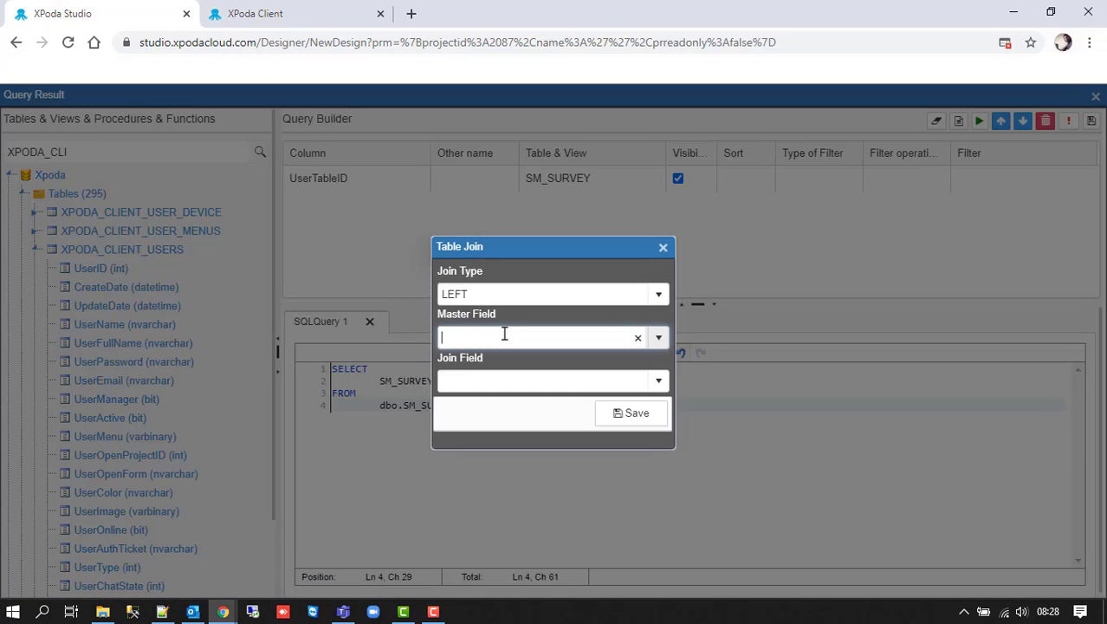
- Join on Master Field CreateUser and Join Field UserID, and save the join
type("crea")
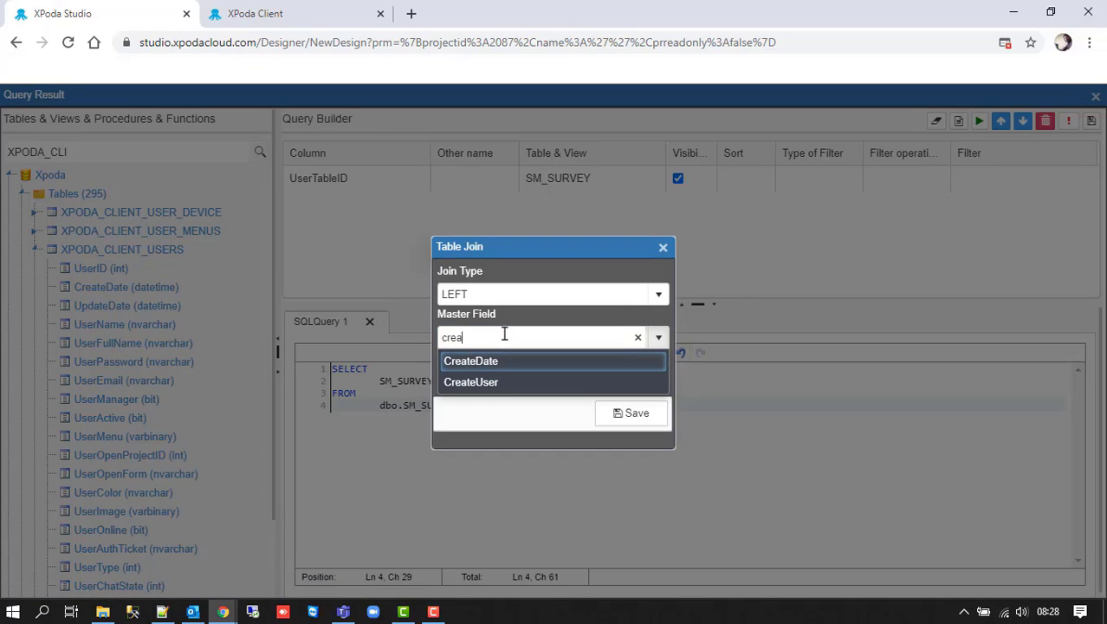
left_click(502, 381)
left_click(660, 382)
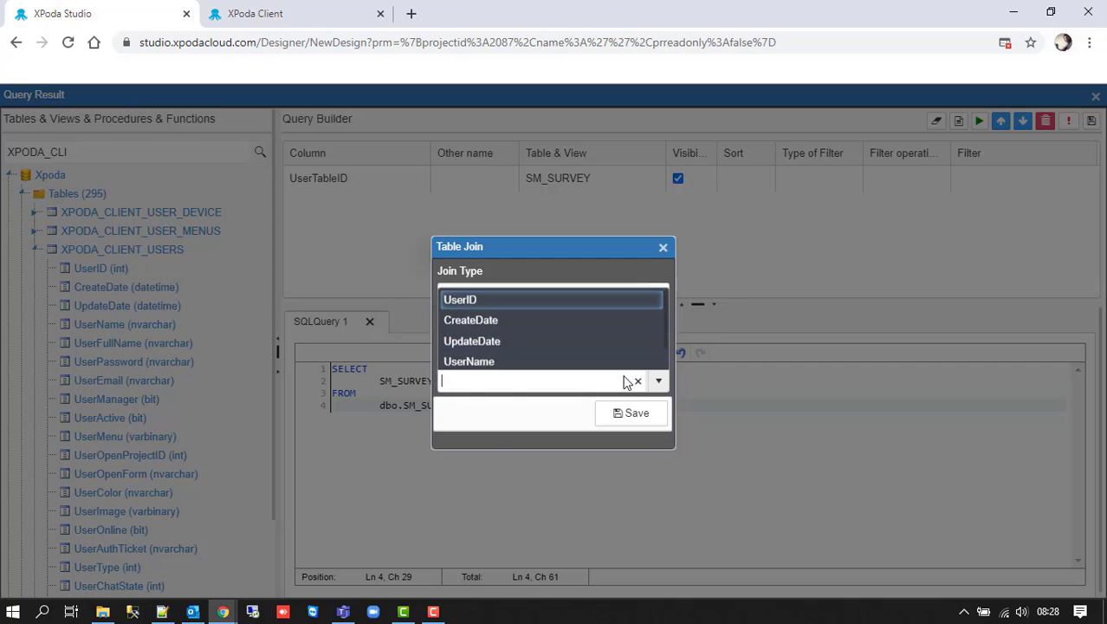
left_click(521, 299)
left_click(639, 415)
- Alias the UserFullName column as Person
left_click(460, 208)
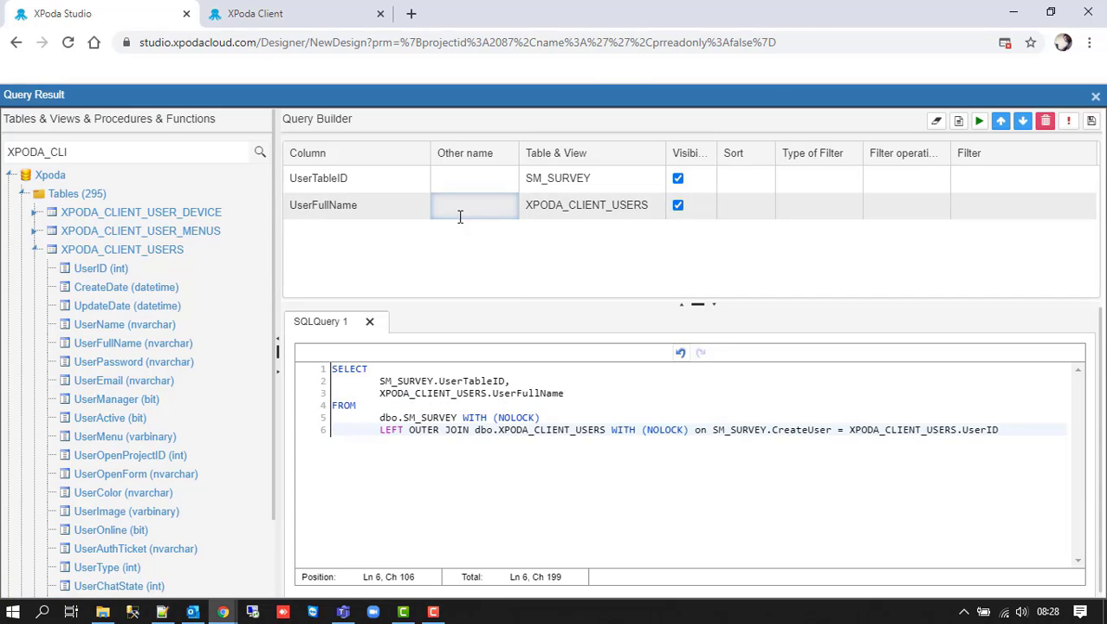
type("Perosn")
key("BackSpace")
key("BackSpace")
key("BackSpace")
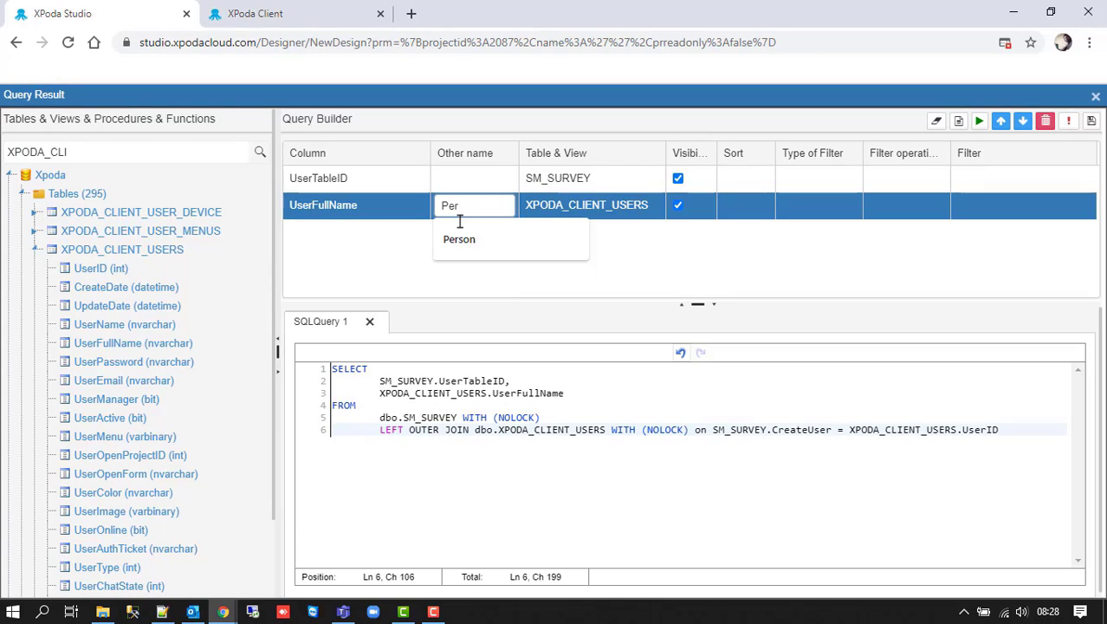
type("s")
key("Down")
key("Return")
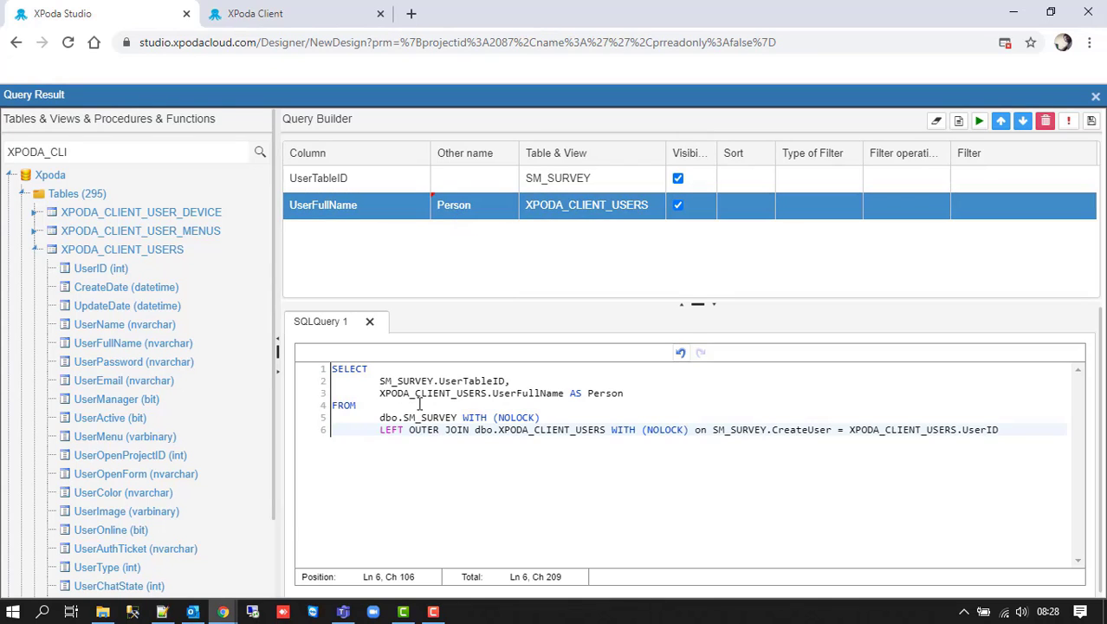
- Wrap SM_SURVEY.UserTableID in Count() AS Survey in the SQL editor
left_click(383, 385)
type("Count")
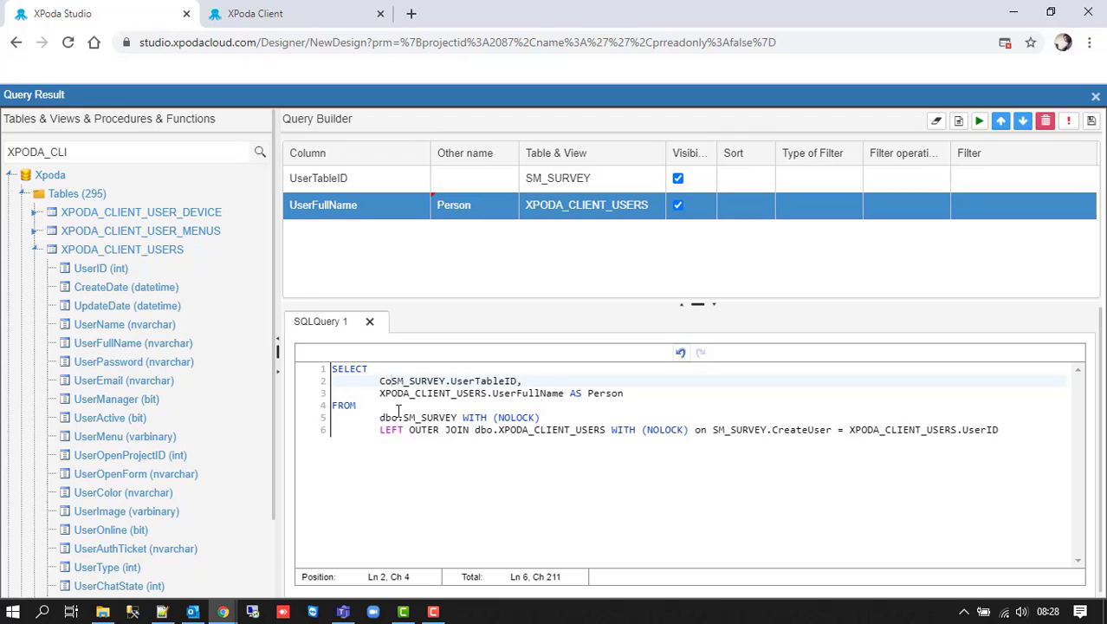
type("(")
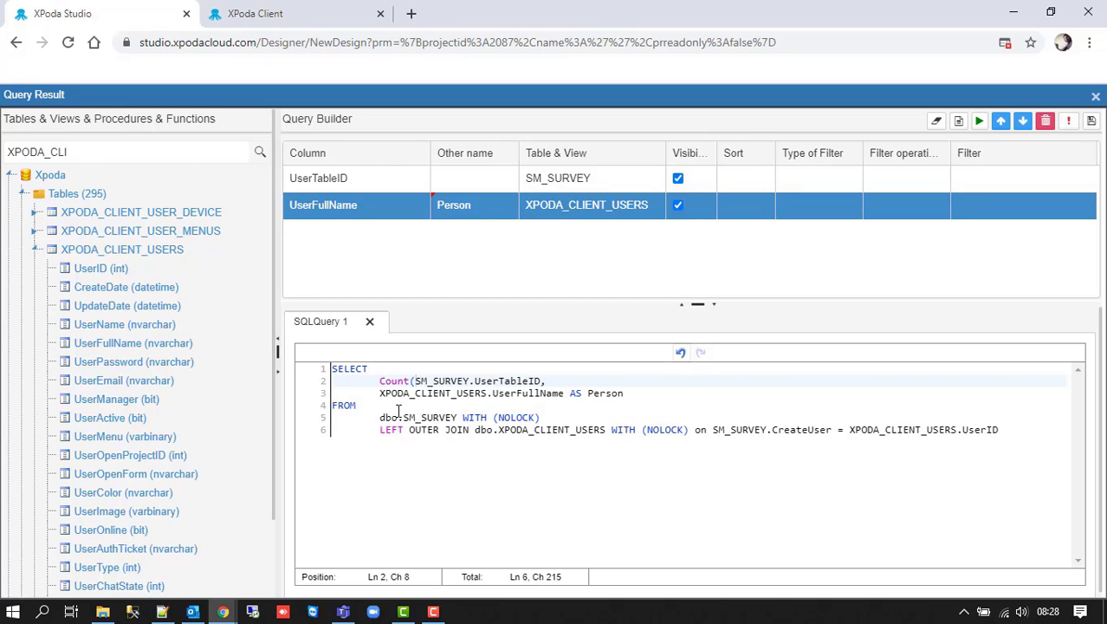
left_click(543, 392)
left_click_drag(543, 392, 541, 381)
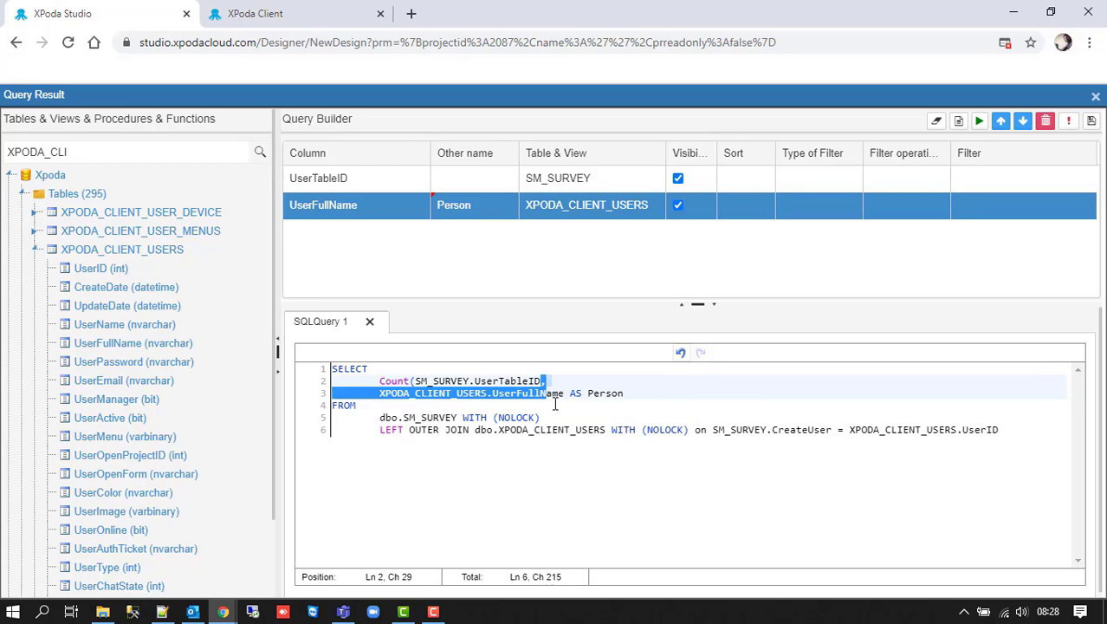
left_click(544, 381)
type(") AS")
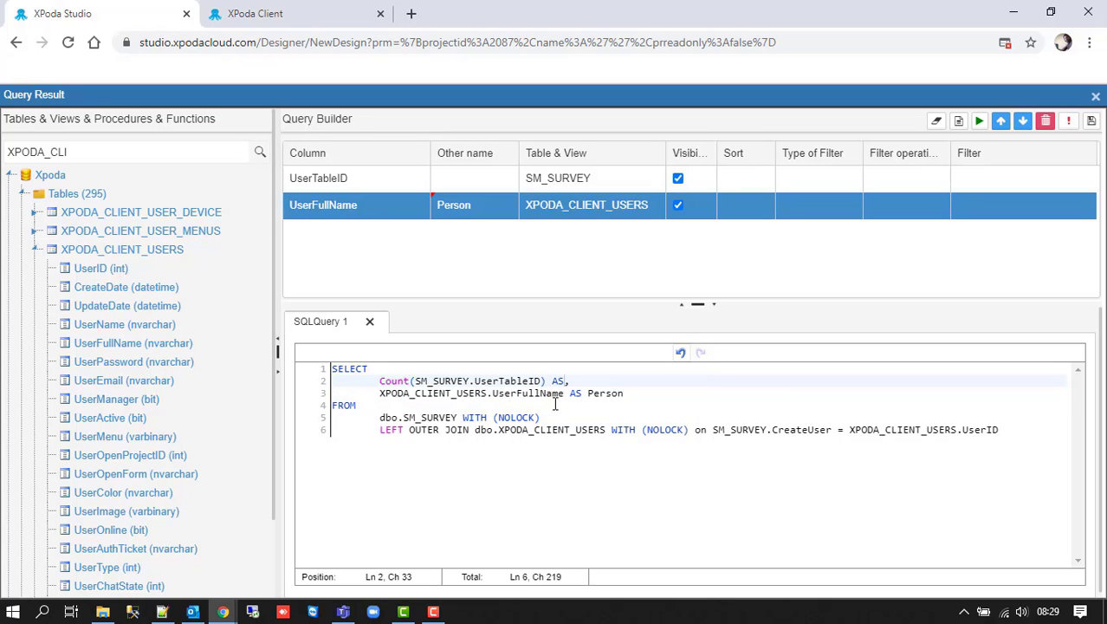
type(" Survey")
- Add Group By XPODA_CLIENT_USERS.UserFullName, then run and save the query
left_click_drag(563, 399, 386, 399)
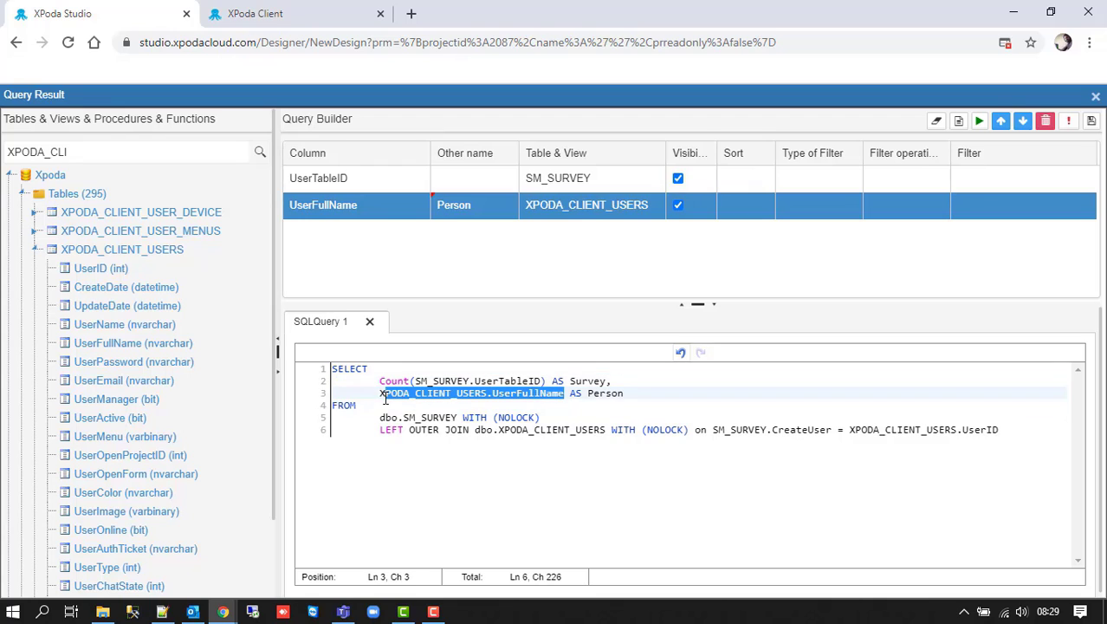
left_click(1027, 430)
key("Return")
type("Gr")
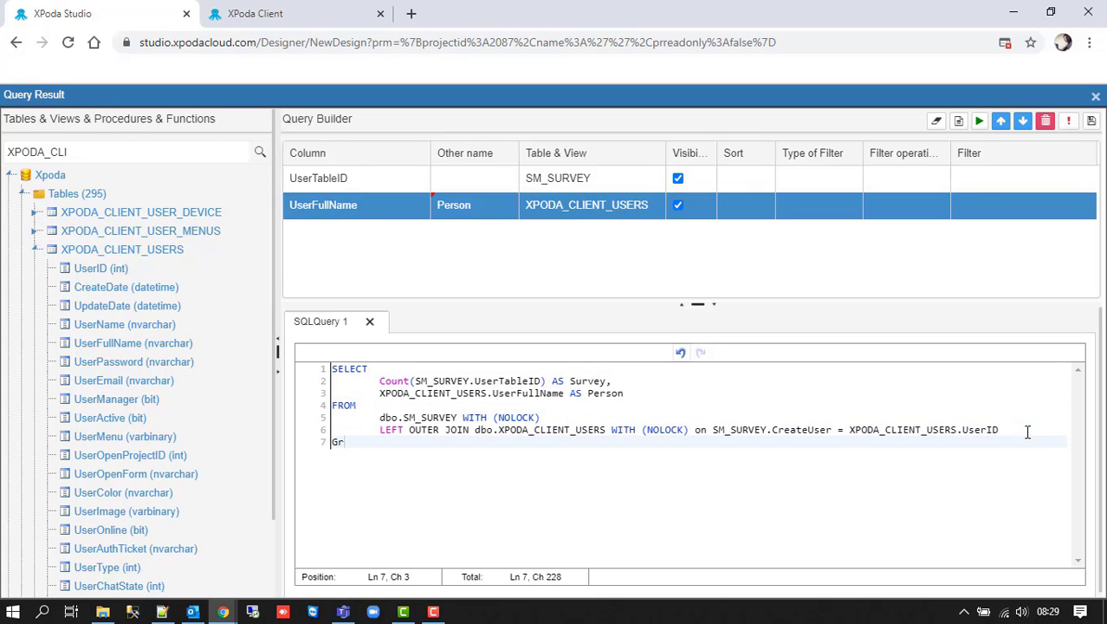
type("ouop")
key("BackSpace")
key("BackSpace")
type("p By")
type("XPODA_CLIENT_USERS.UserFullName")
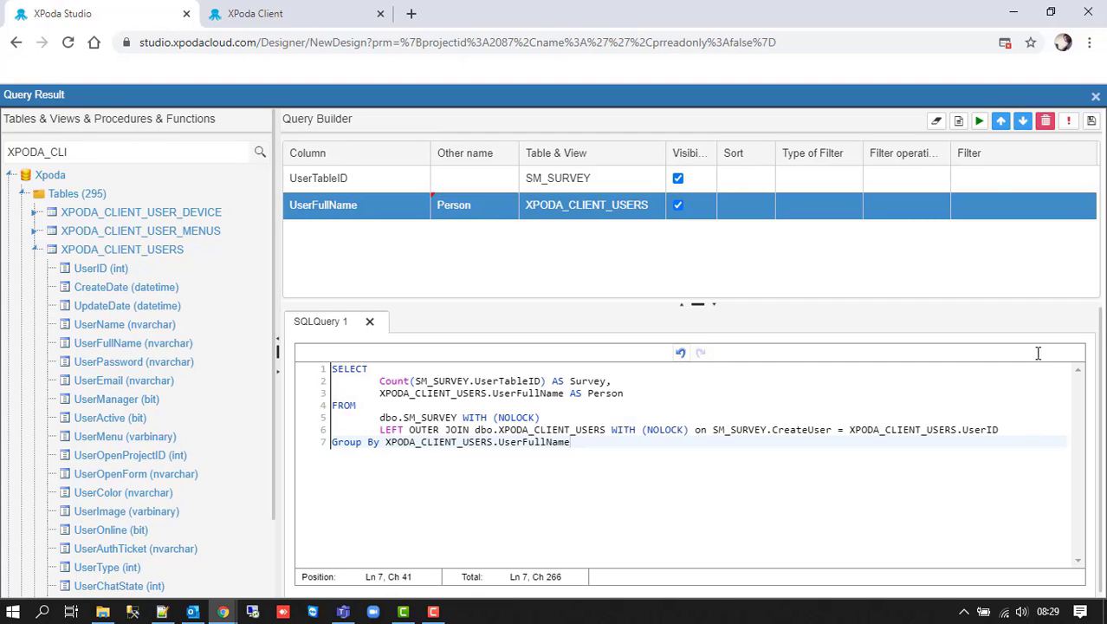
left_click(979, 122)
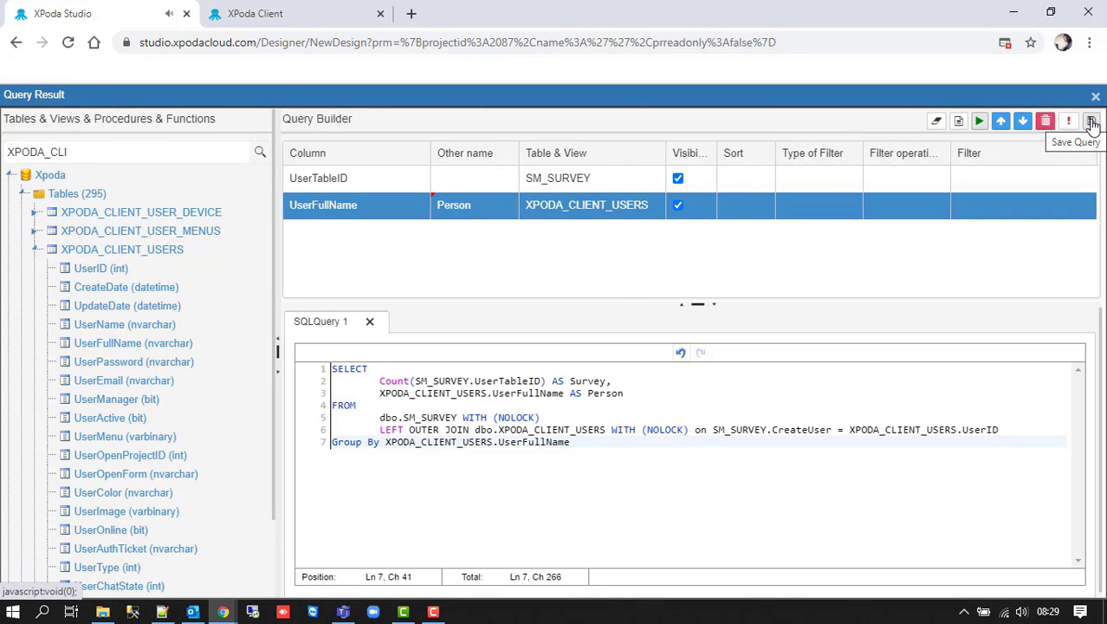
left_click(1092, 122)
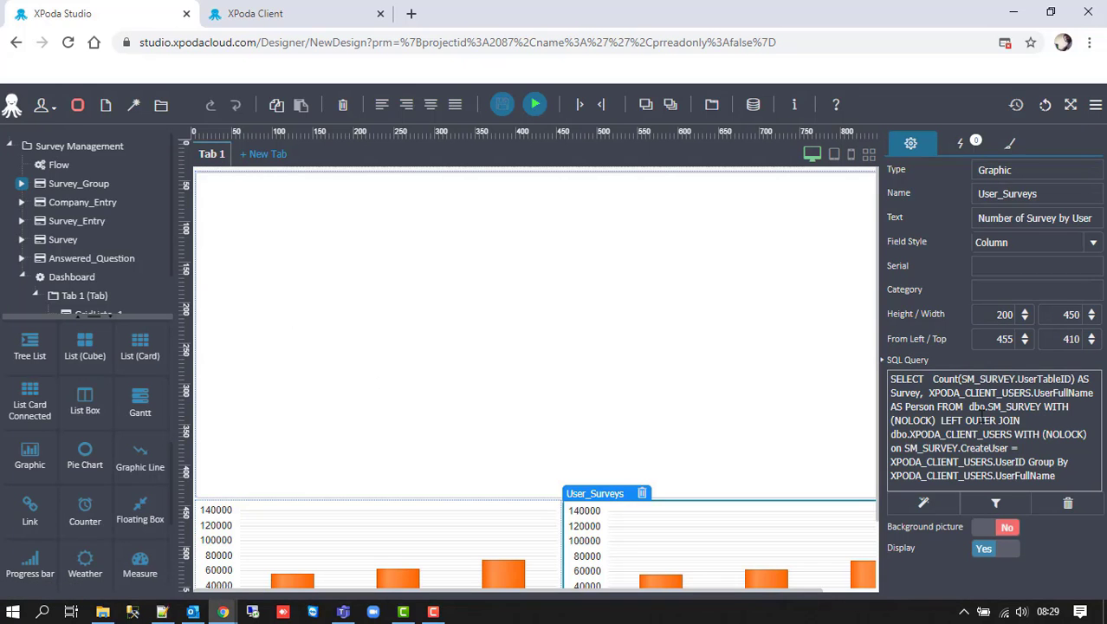
- Set the chart's Serial to Survey and Category to Person
left_click(983, 268)
type("Survey")
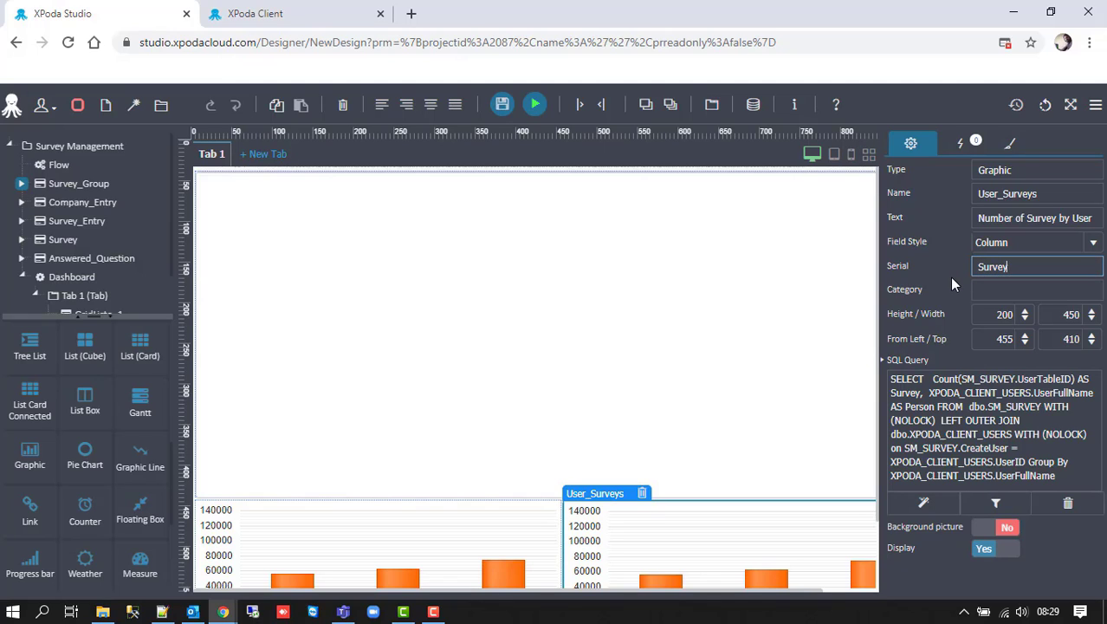
key("Tab")
type("Person")
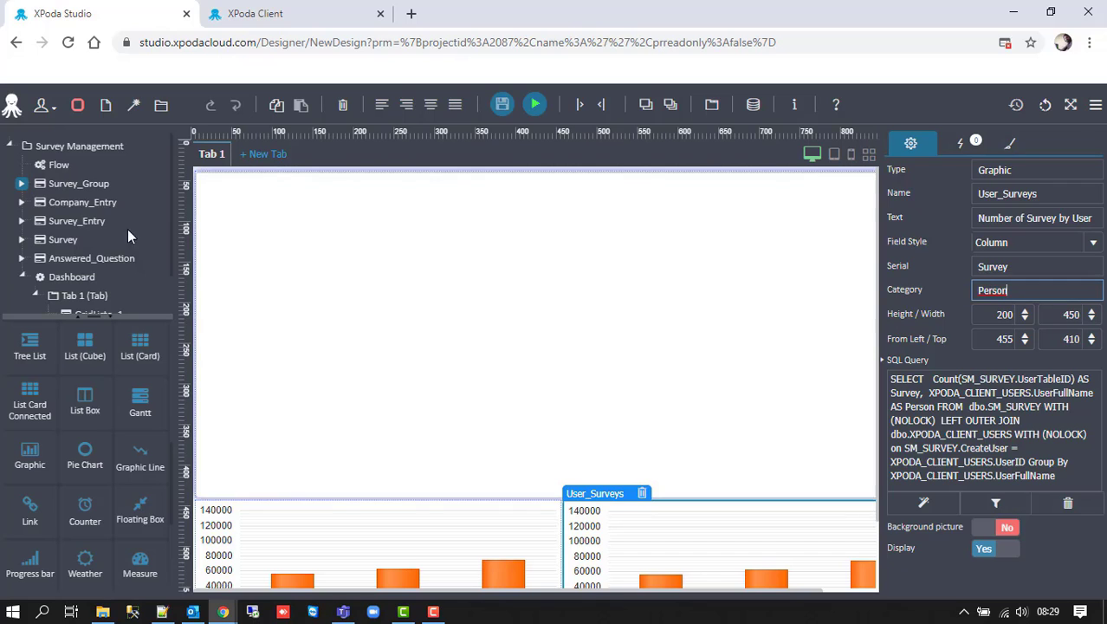
- Add a Dashboard action that updates GridListe_1's value when the form opens
left_click(82, 281)
left_click(969, 152)
left_click(929, 169)
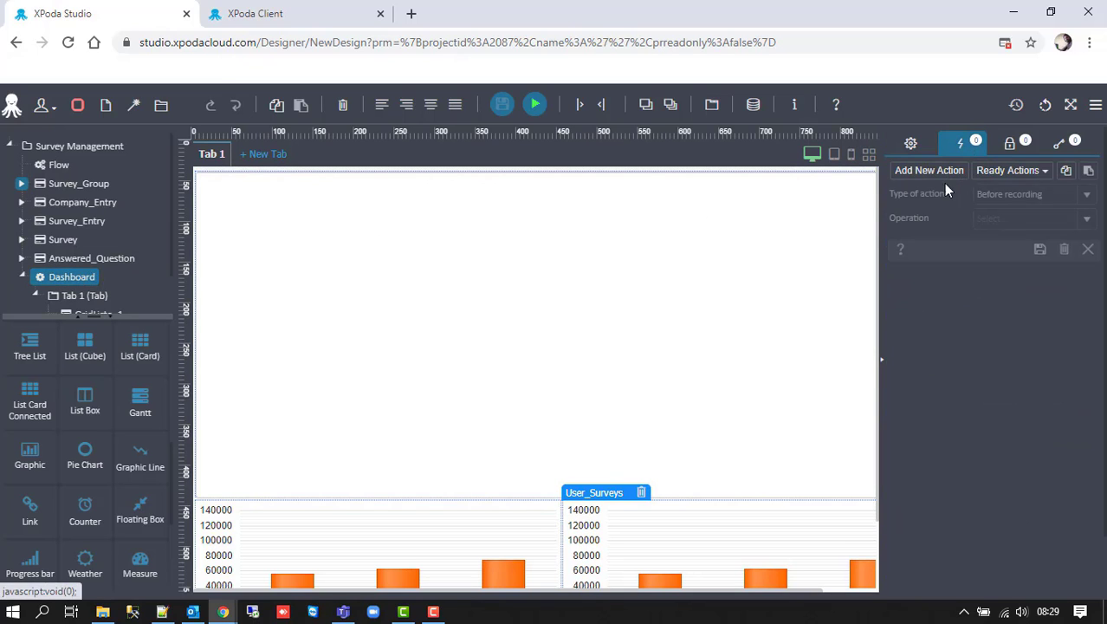
left_click(1086, 194)
left_click(1026, 364)
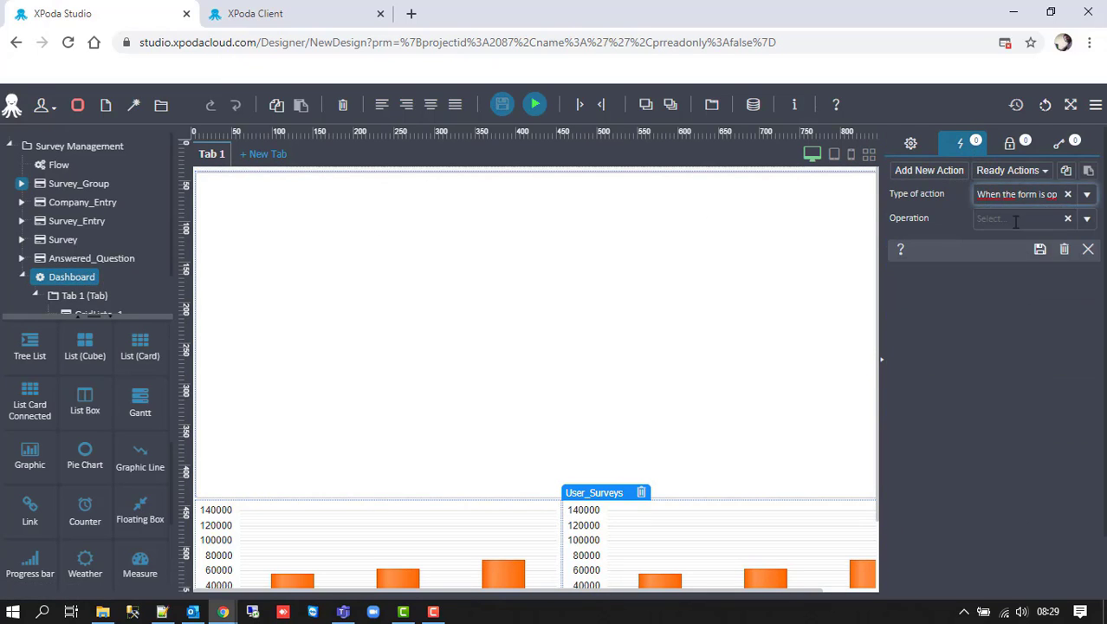
type("upda")
key("Return")
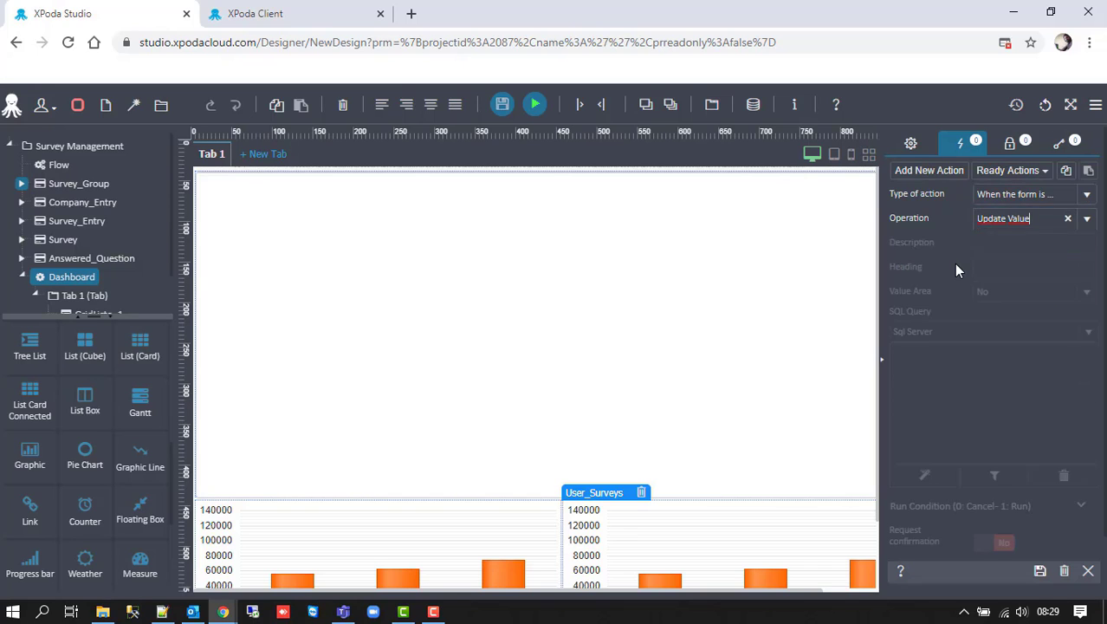
left_click(1010, 292)
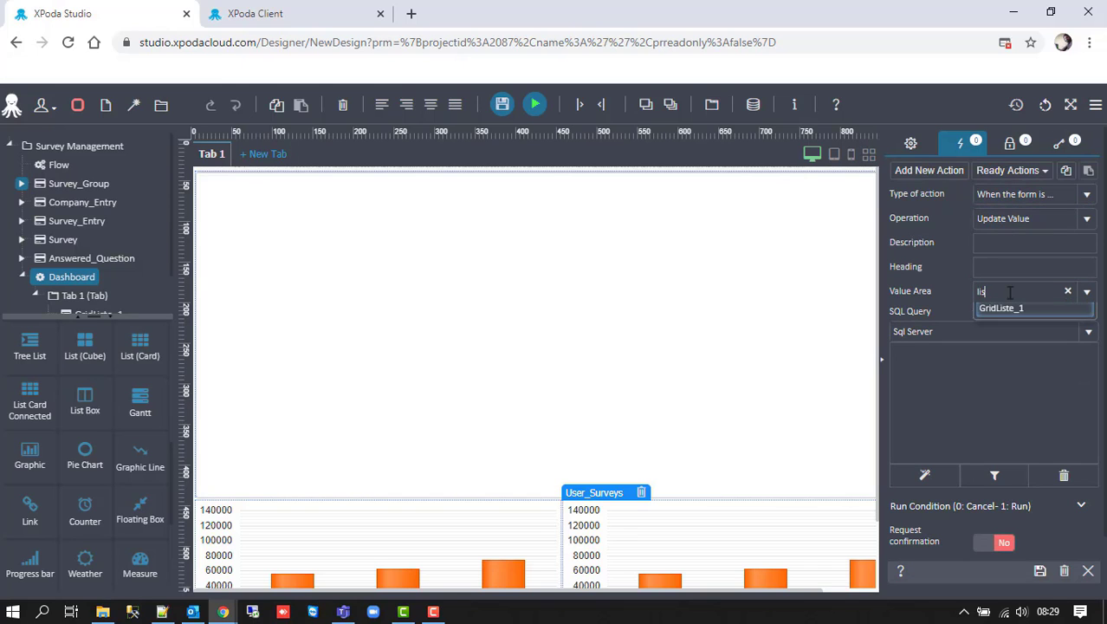
left_click(1014, 312)
left_click(1039, 570)
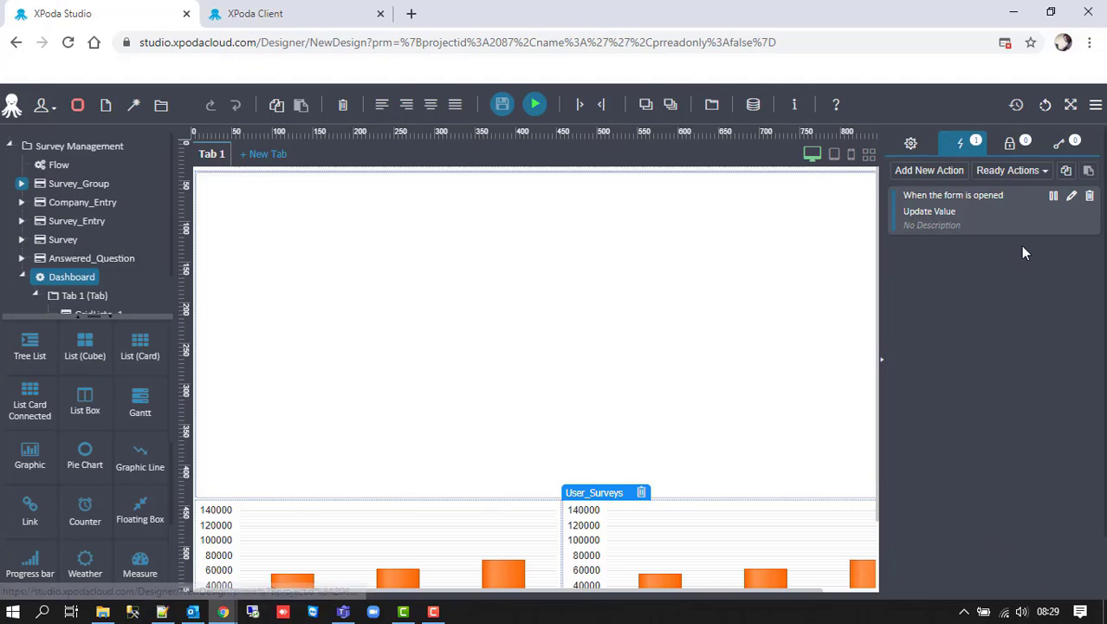
- Add a second form-opened Update Value action for Company_Score
left_click(951, 173)
left_click(1039, 194)
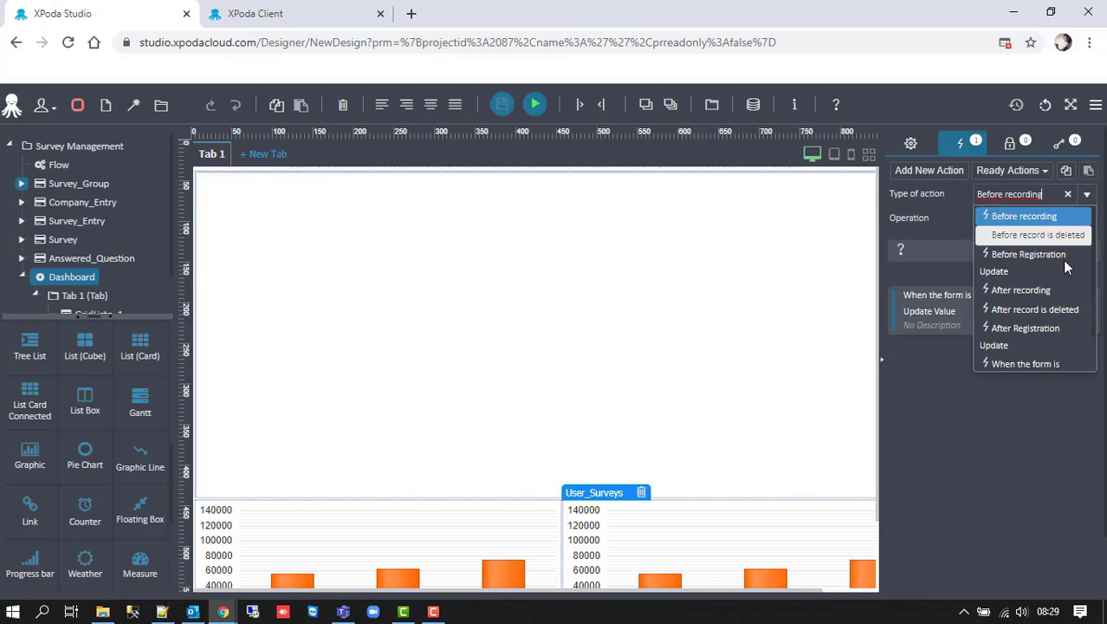
scroll(1019, 329, "down", 1)
left_click(1018, 329)
type("upda")
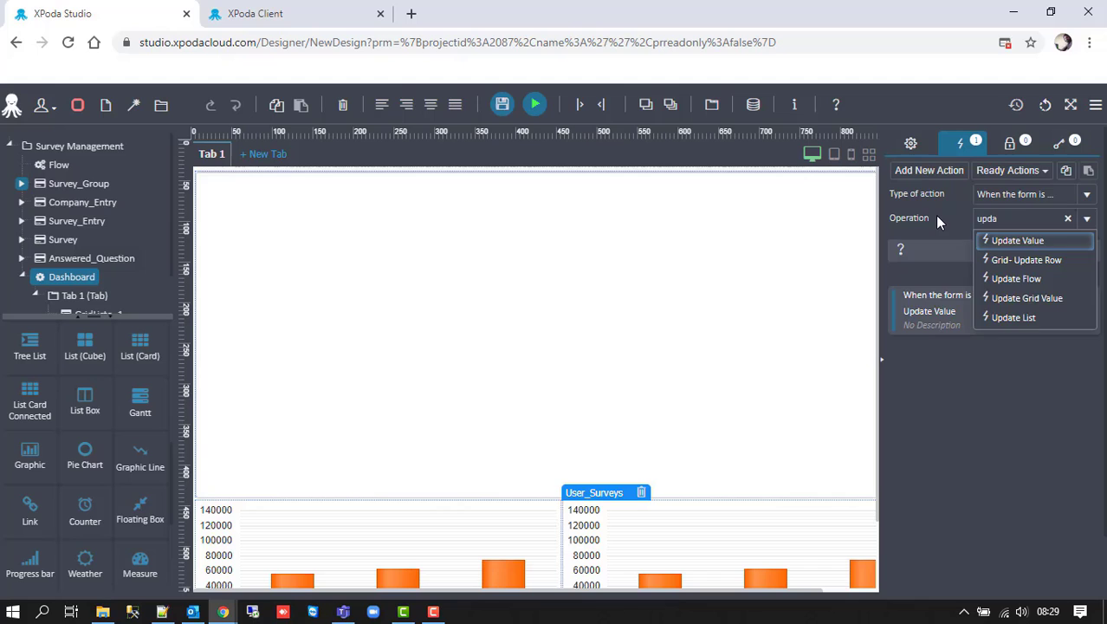
key("Return")
left_click(992, 295)
type("c")
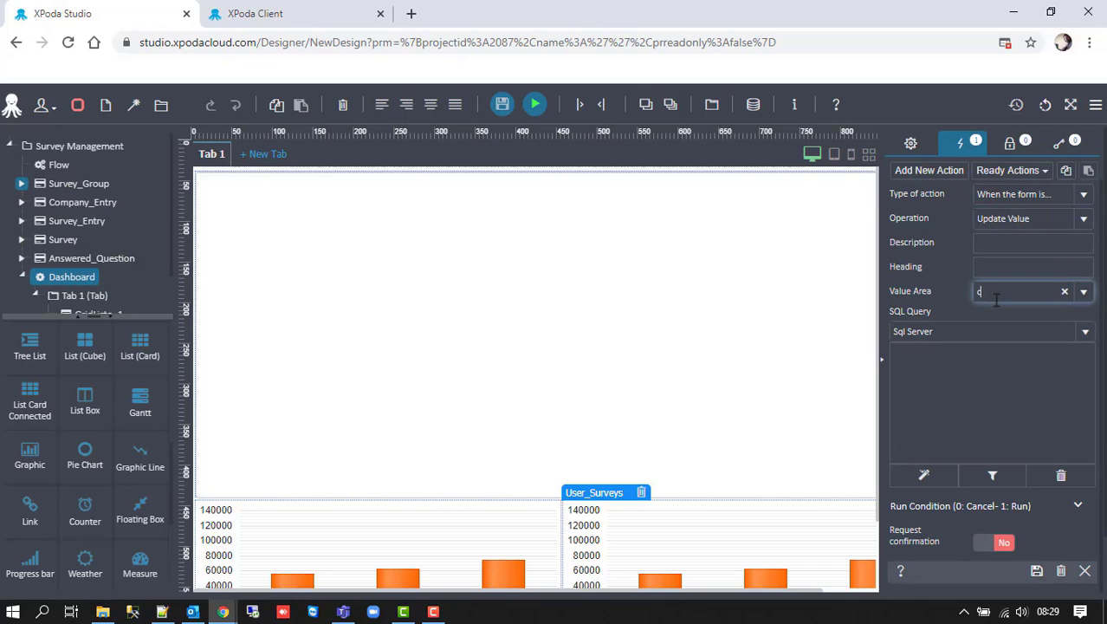
left_click(1004, 313)
left_click(1035, 570)
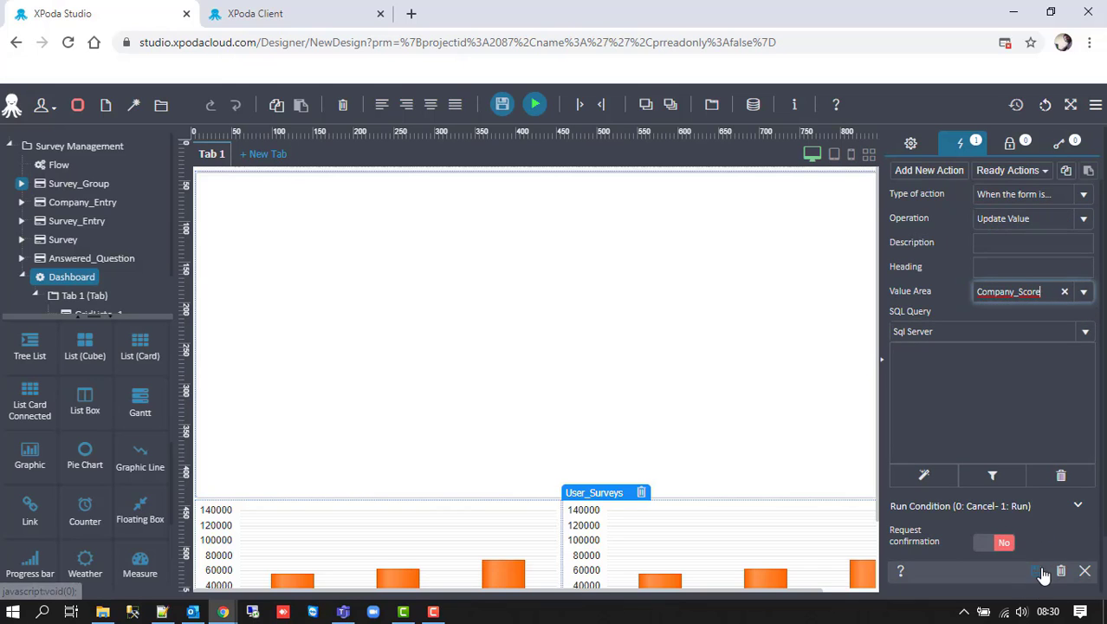
- Add a third form-opened Update Value action for User_Surveys and save the design
left_click(953, 170)
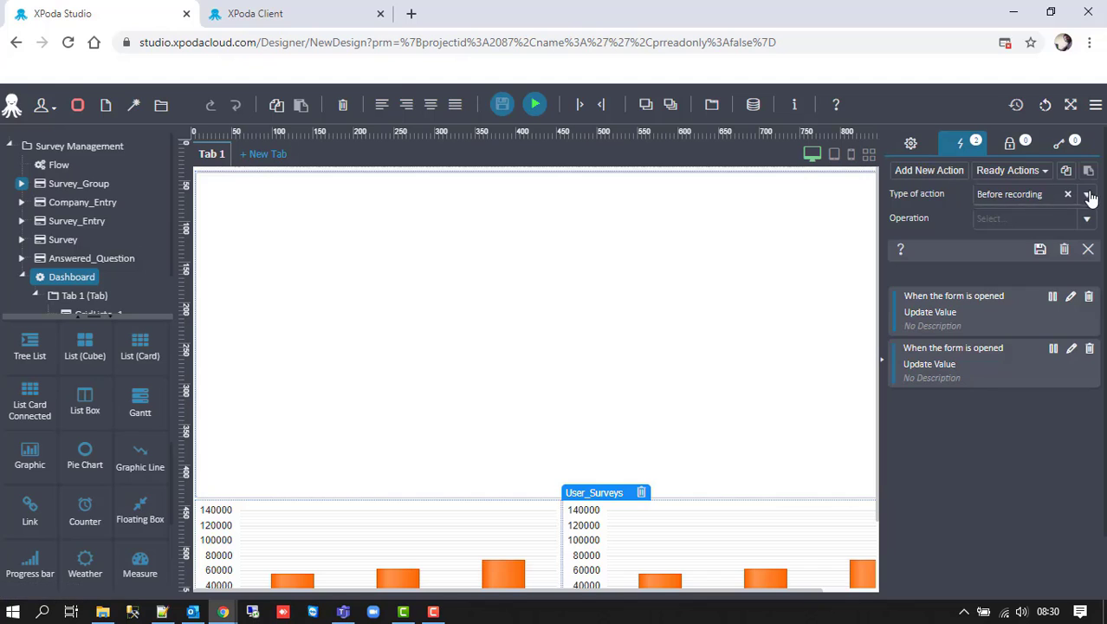
left_click(1086, 194)
left_click(1015, 363)
left_click(1038, 222)
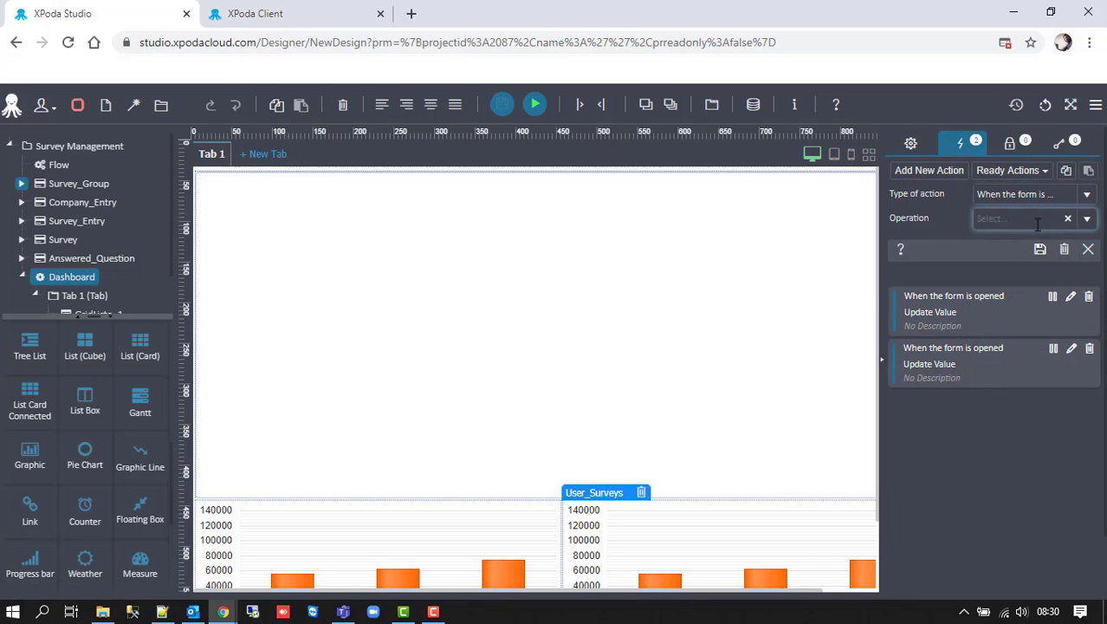
type("upda")
left_click(1036, 242)
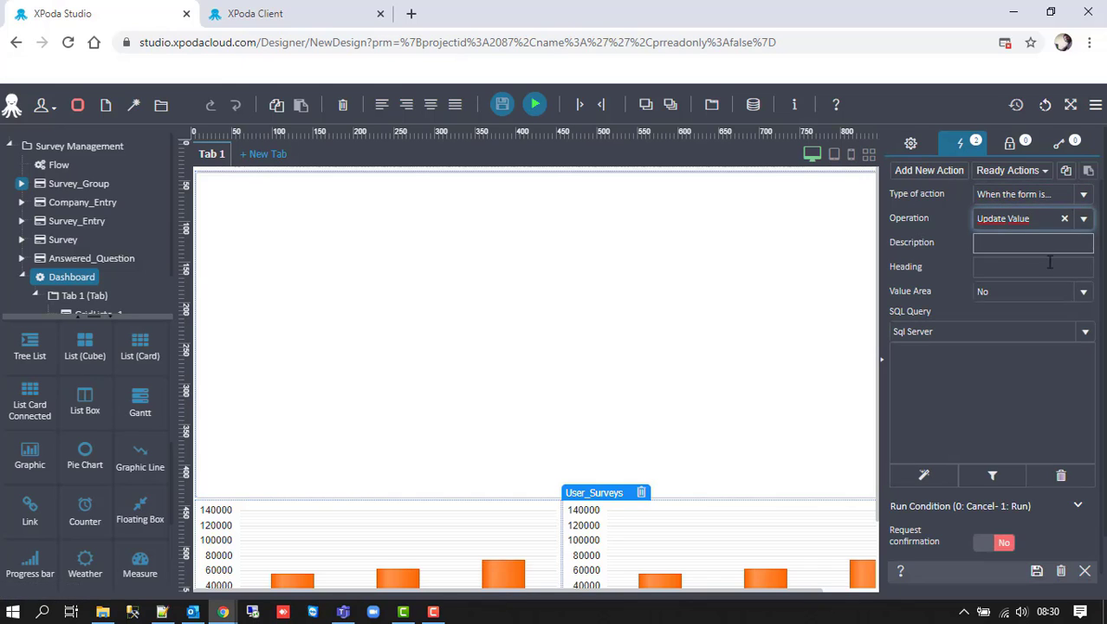
left_click(1083, 291)
left_click(1029, 429)
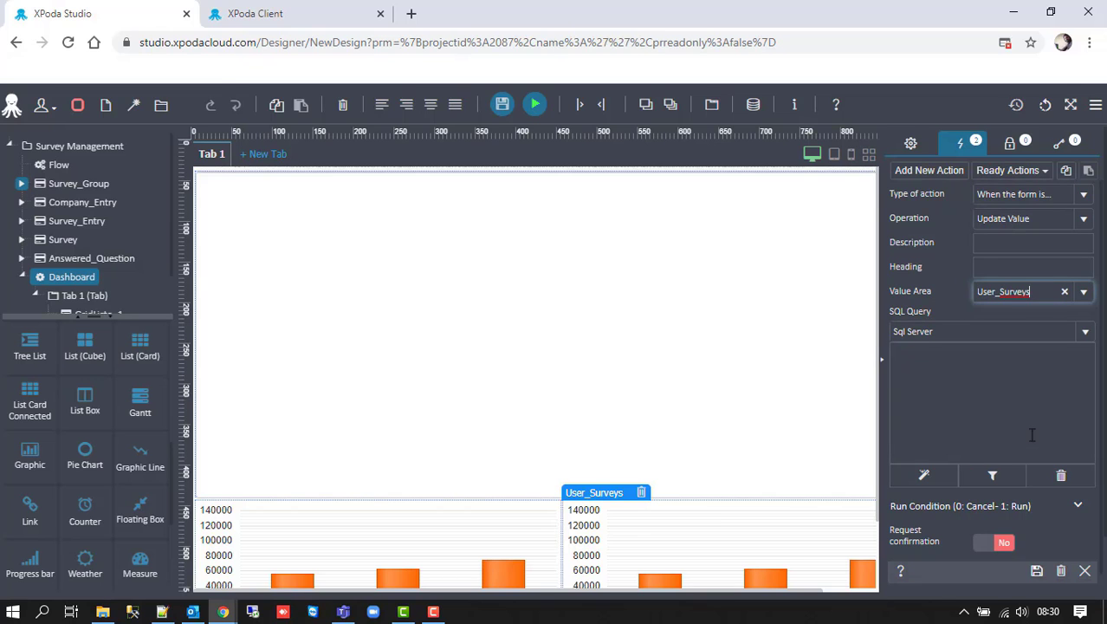
left_click(1035, 570)
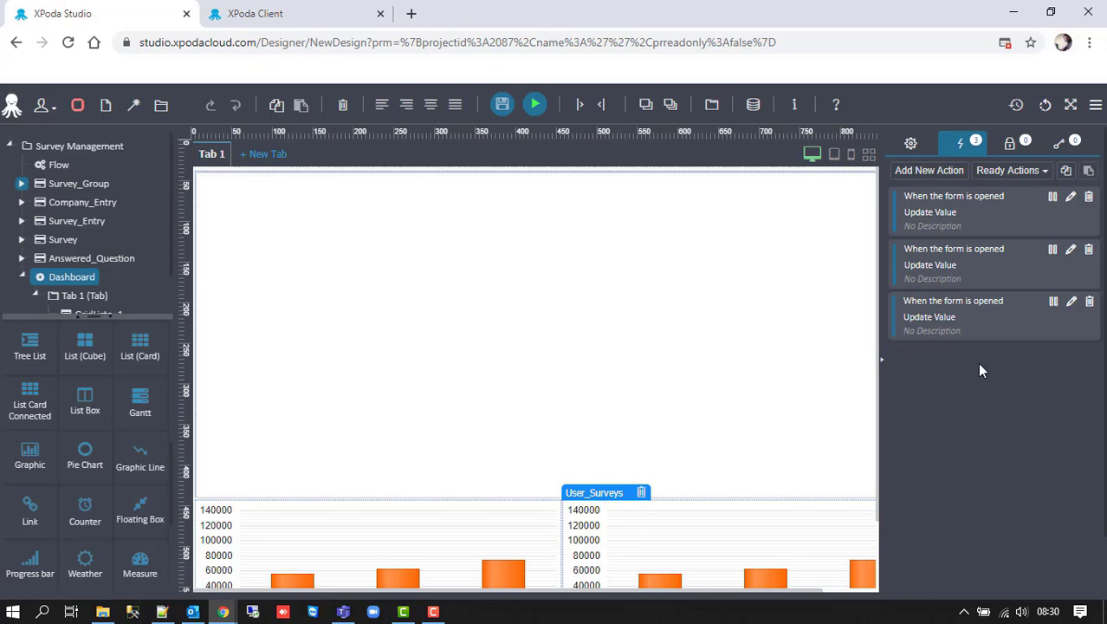
left_click(501, 106)
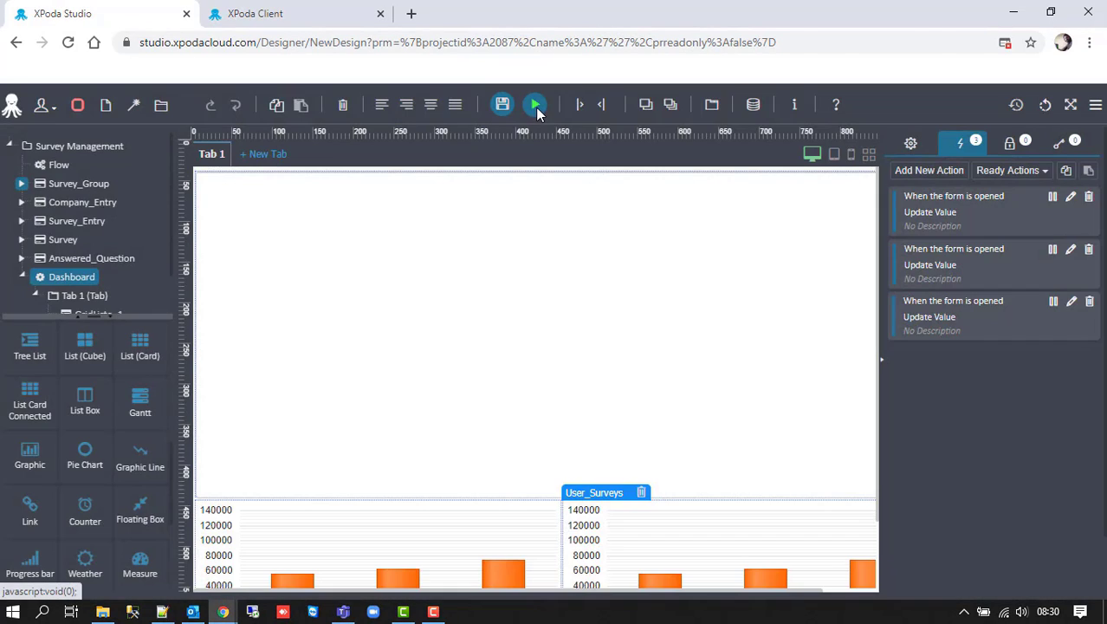
- Run the Dashboard in XPoda Client and review the score grid and charts
left_click(535, 106)
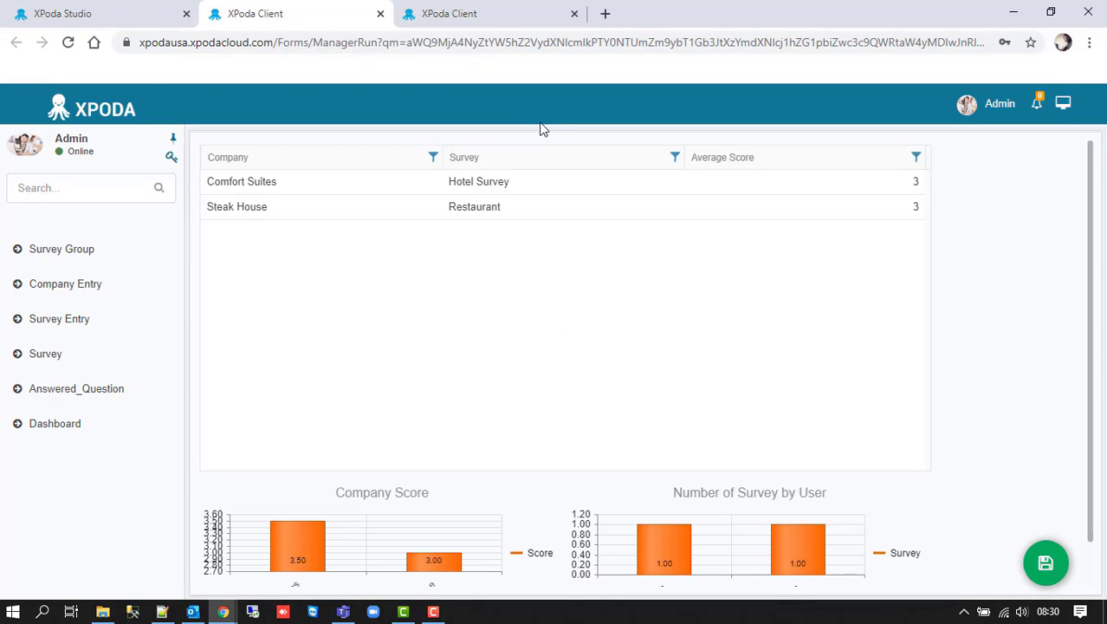
scroll(570, 317, "down", 1)
scroll(570, 316, "down", 1)
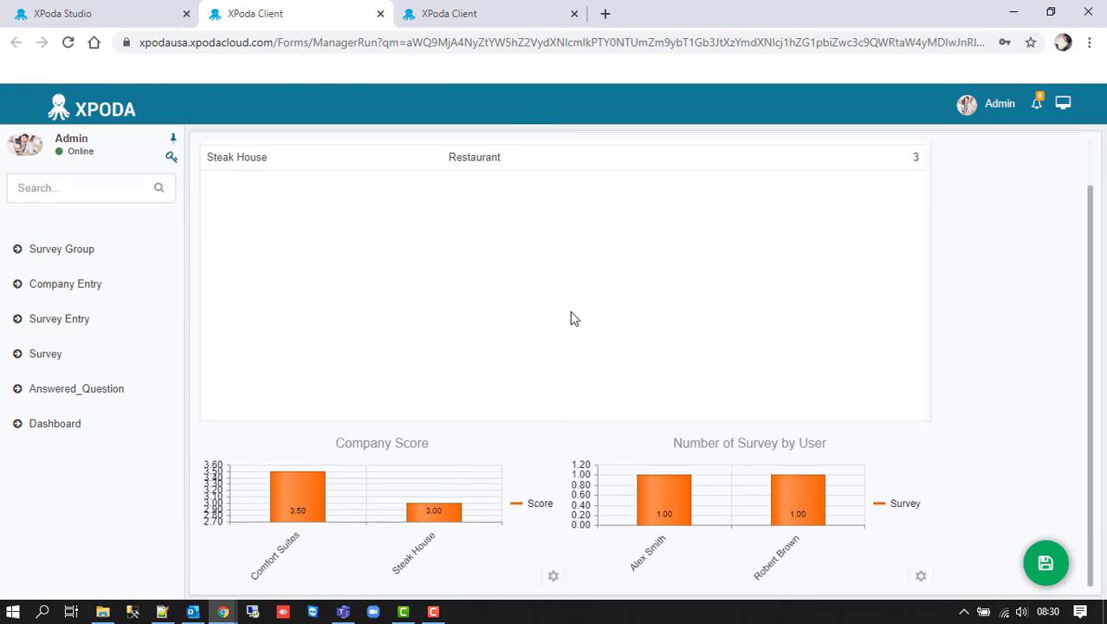
scroll(570, 317, "up", 2)
- Return to Studio and show the grid list's linked actions
left_click(108, 9)
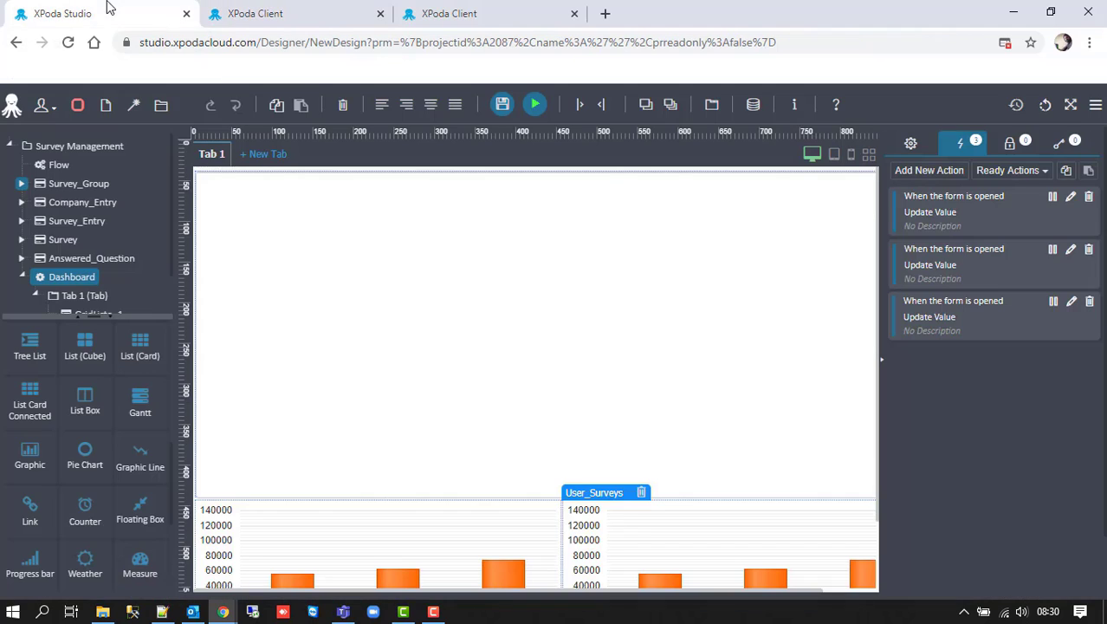
left_click(530, 279)
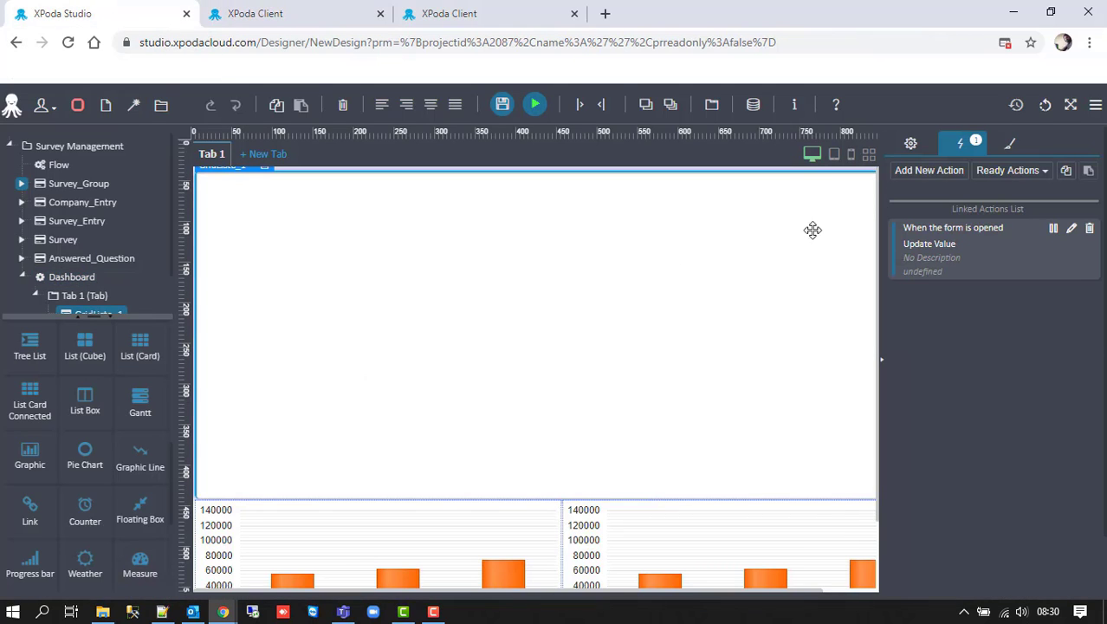
left_click(912, 144)
- Add a grid list action triggered on row double-click that runs Open Form (Detail)
left_click(958, 144)
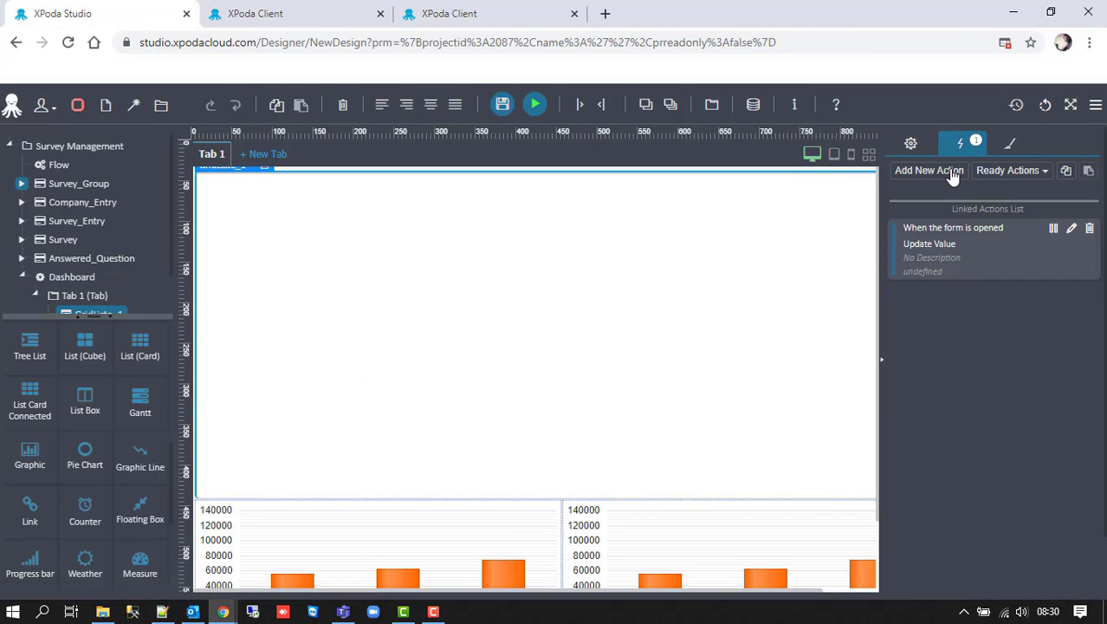
left_click(928, 169)
left_click(1086, 194)
left_click(1039, 257)
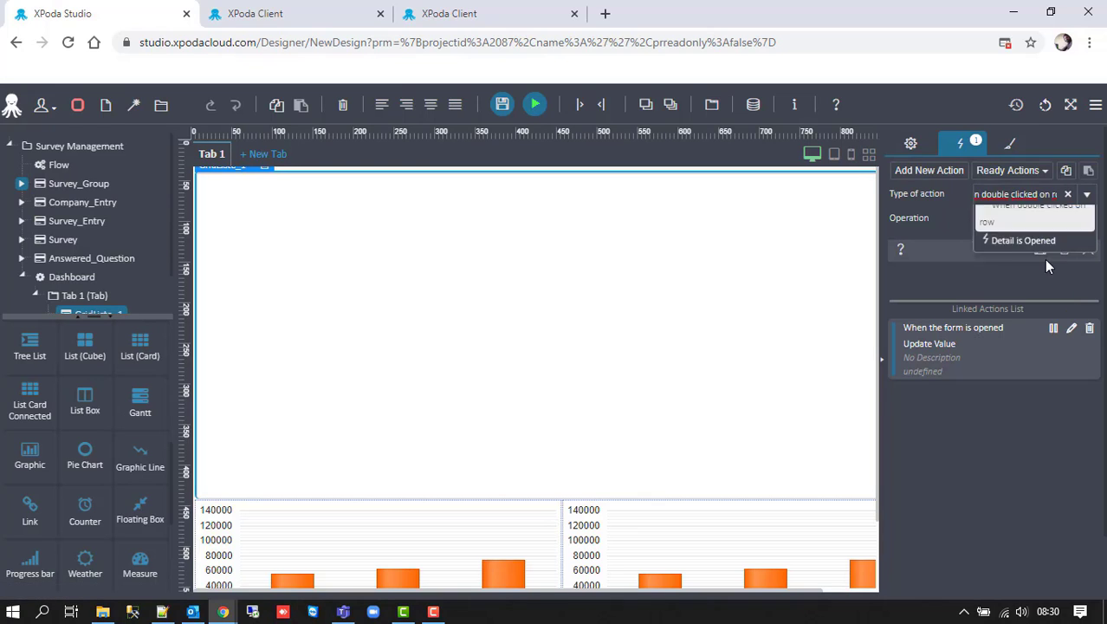
left_click(1005, 219)
type("open")
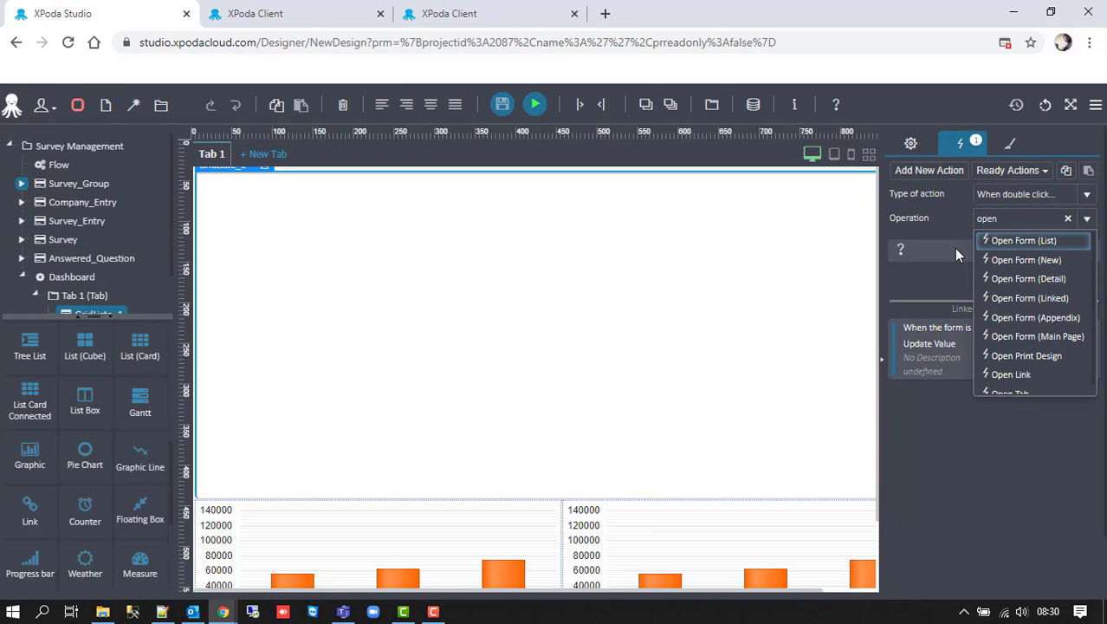
key("Down")
key("Down")
key("Down")
key("Return")
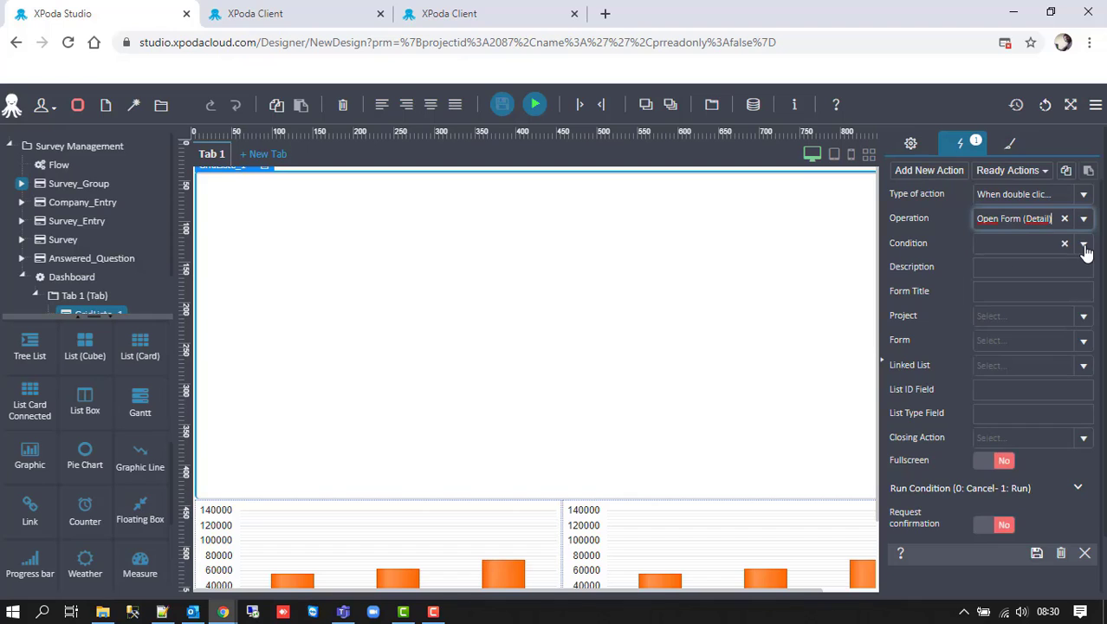
- Open it in a new window with project Survey Management, form Survey, list GridListe_1
left_click(1080, 245)
left_click(1031, 305)
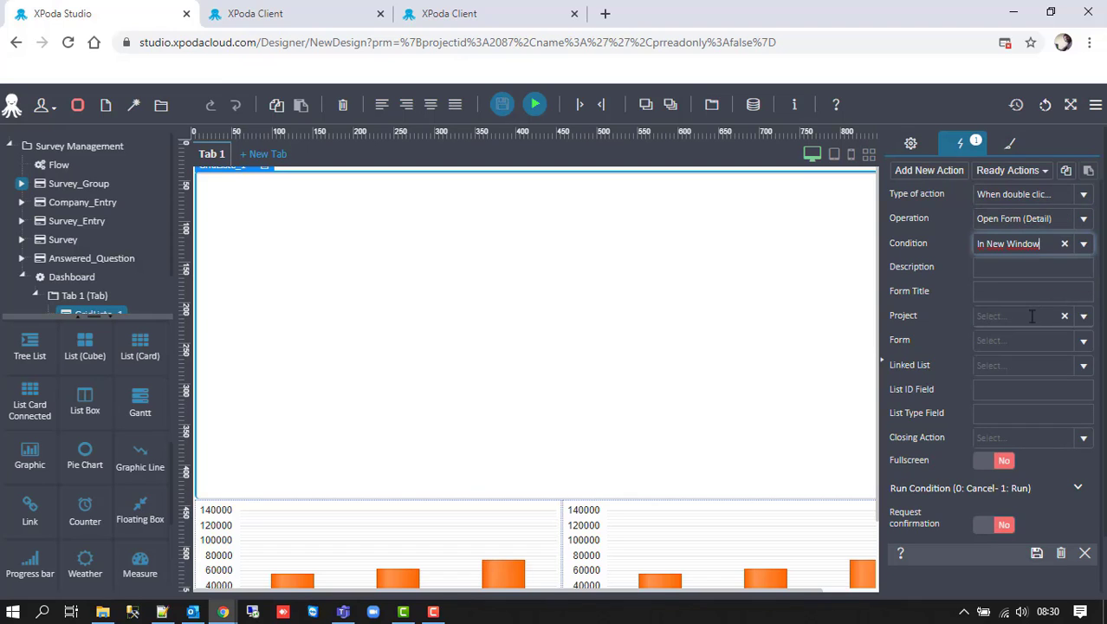
left_click(1030, 317)
type("survey")
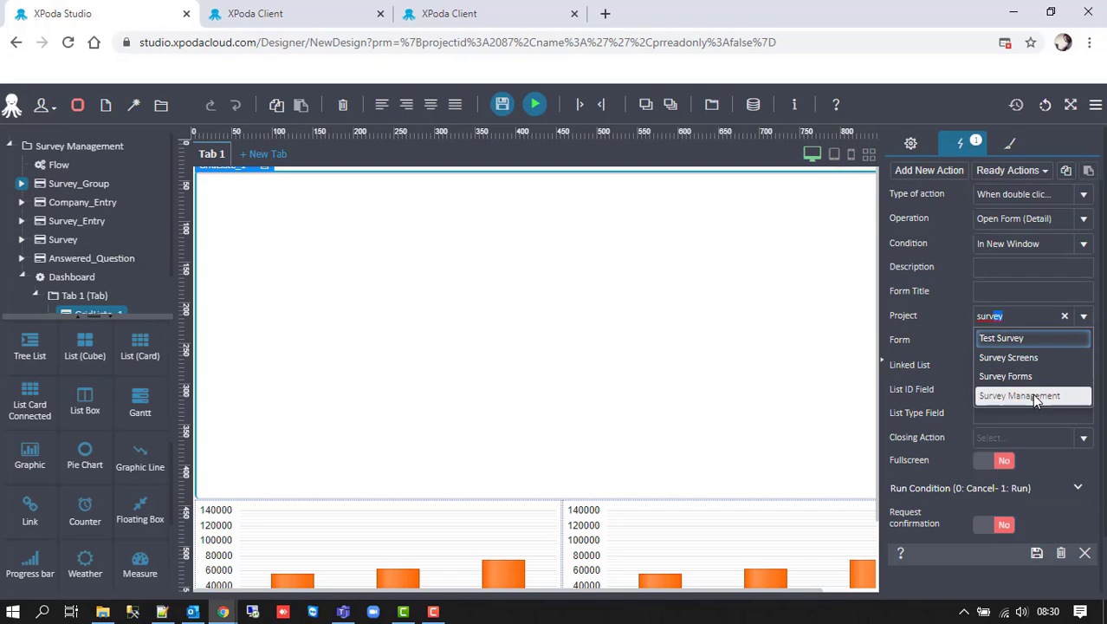
left_click(1035, 396)
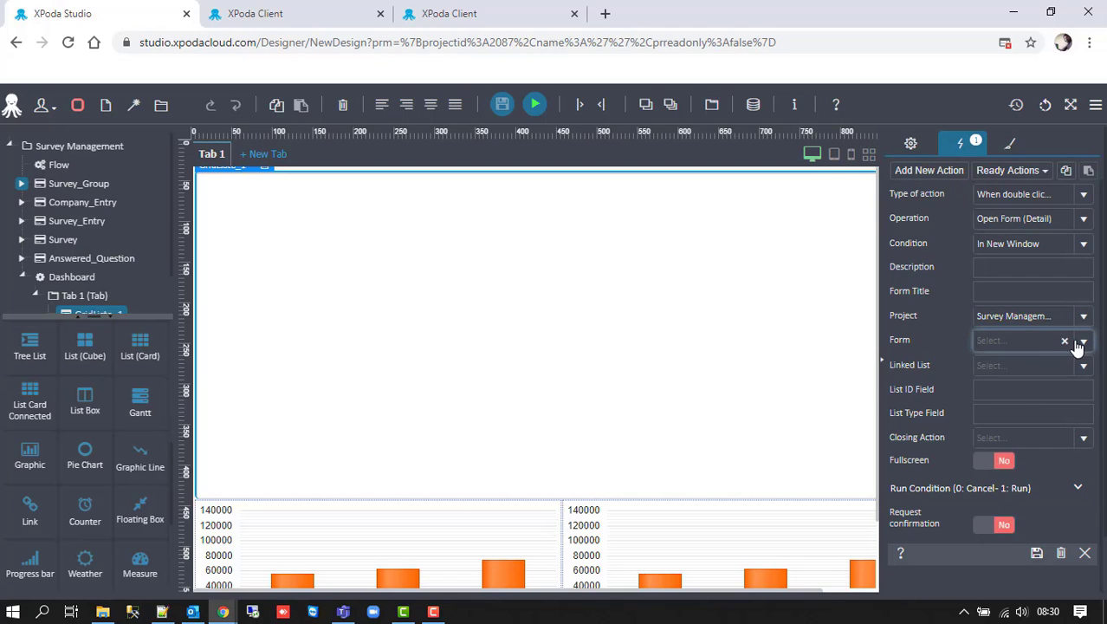
left_click(1077, 344)
left_click(1039, 419)
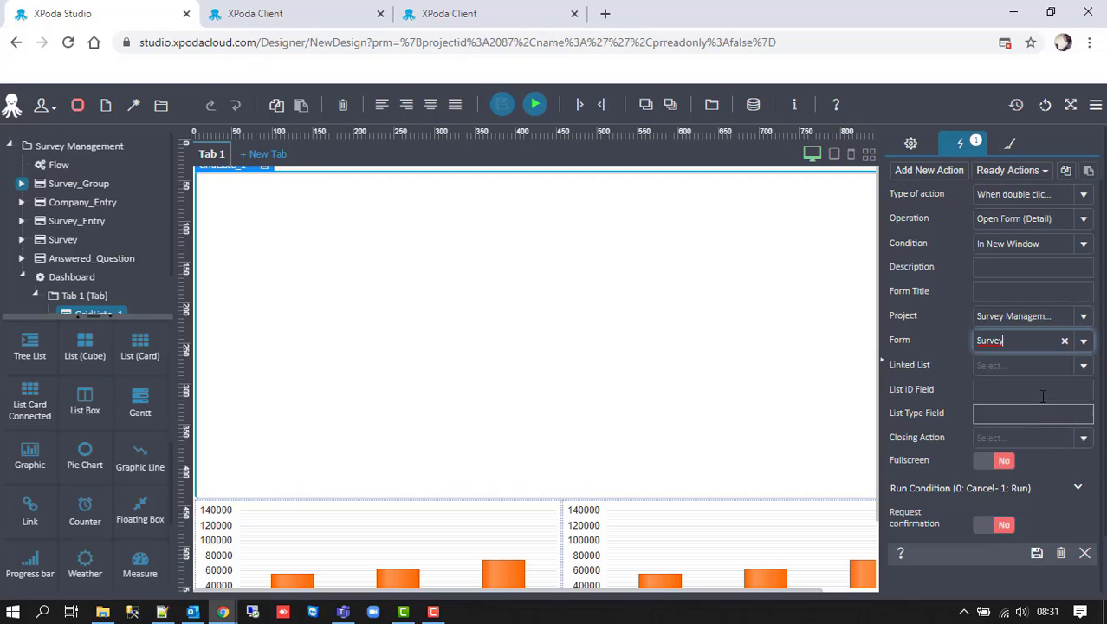
left_click(1083, 370)
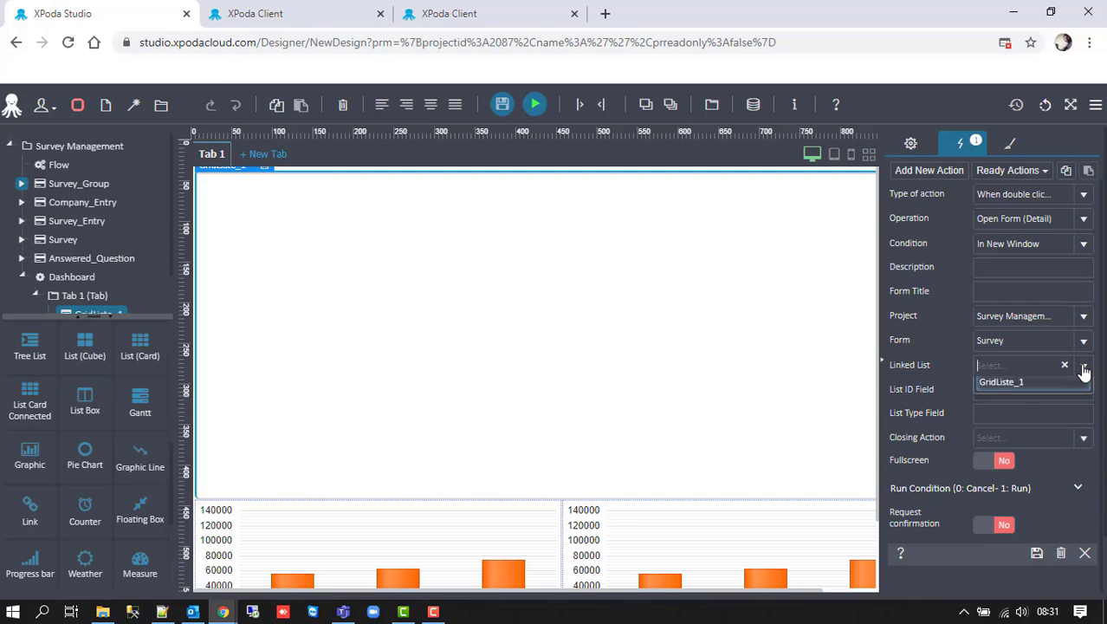
left_click(1039, 381)
- Key the detail on UserTableID and FormTypeID and save the double-click action
left_click(1046, 400)
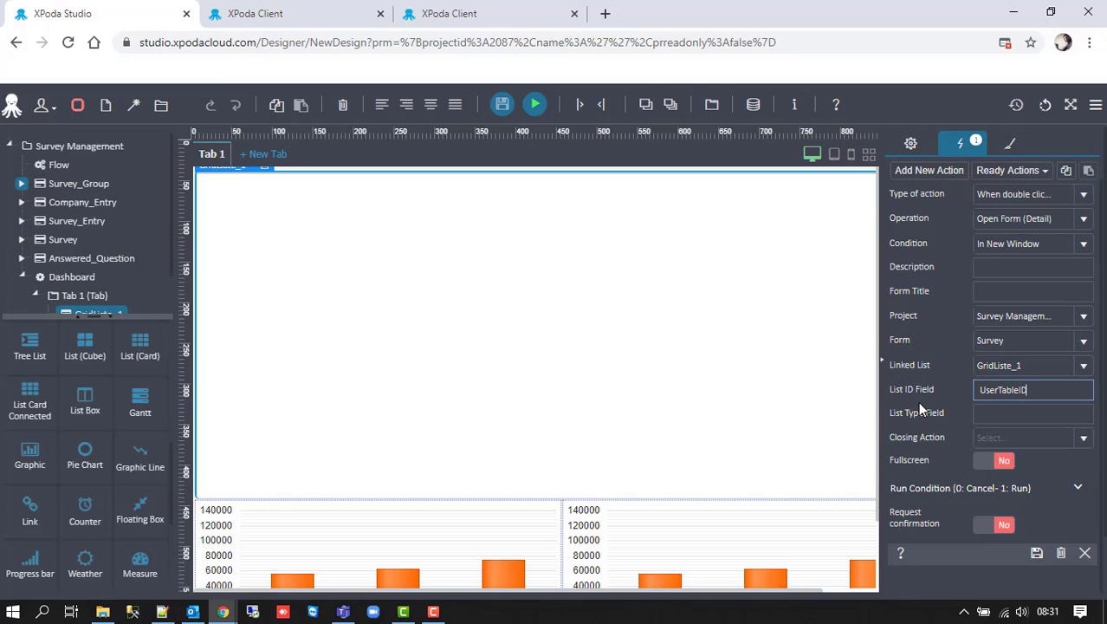
key("Tab")
type("Form")
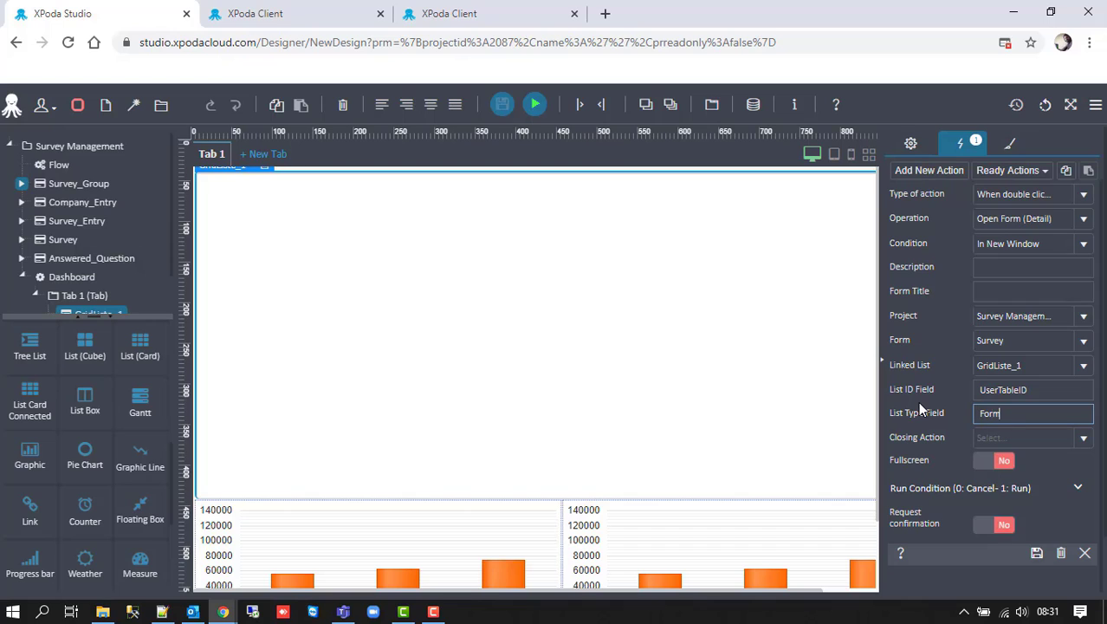
type("TypeID")
left_click(1037, 552)
left_click(911, 142)
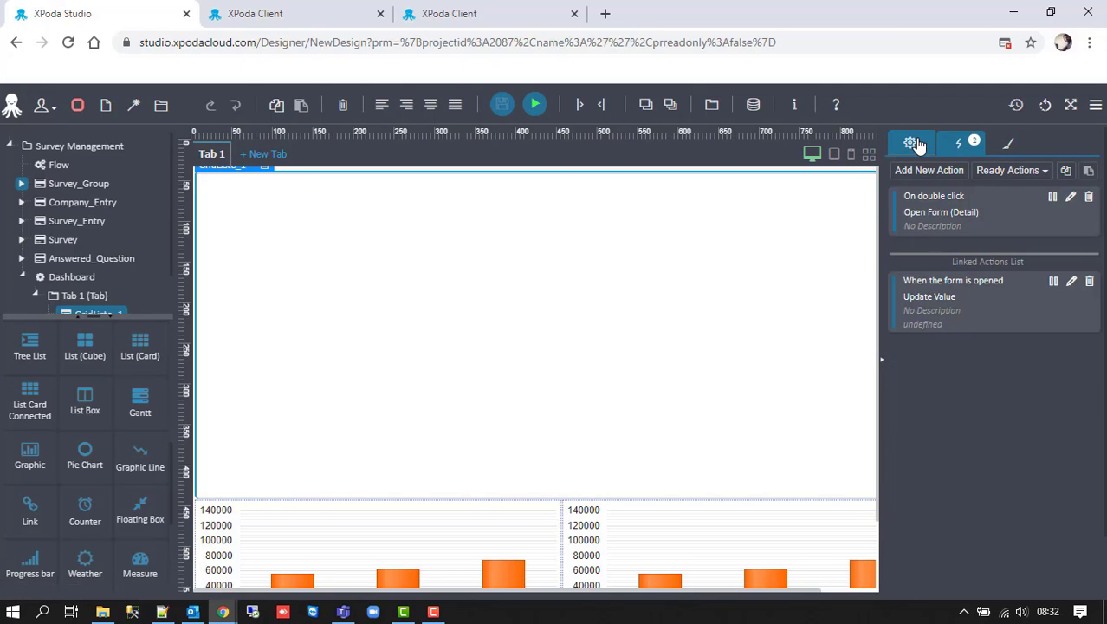
- Add SM_SURVEY.FormTypeID after SM_SURVEY.UserTableID in the grid's SQL and apply it
left_click(917, 491)
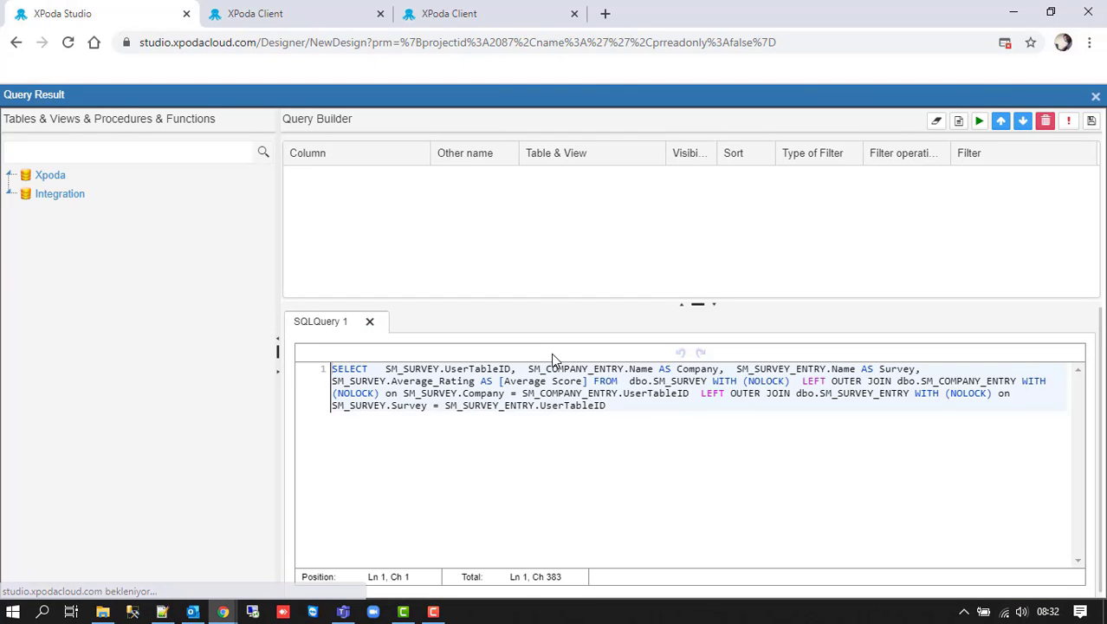
left_click(512, 369)
left_click_drag(512, 369, 387, 370)
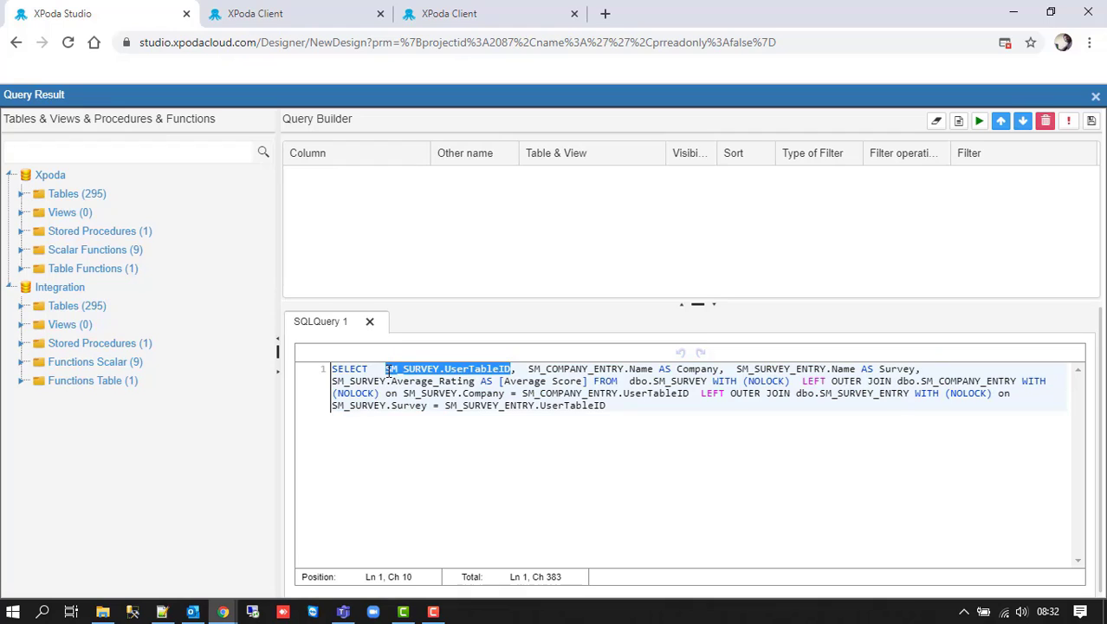
key("ctrl+c")
left_click(517, 369)
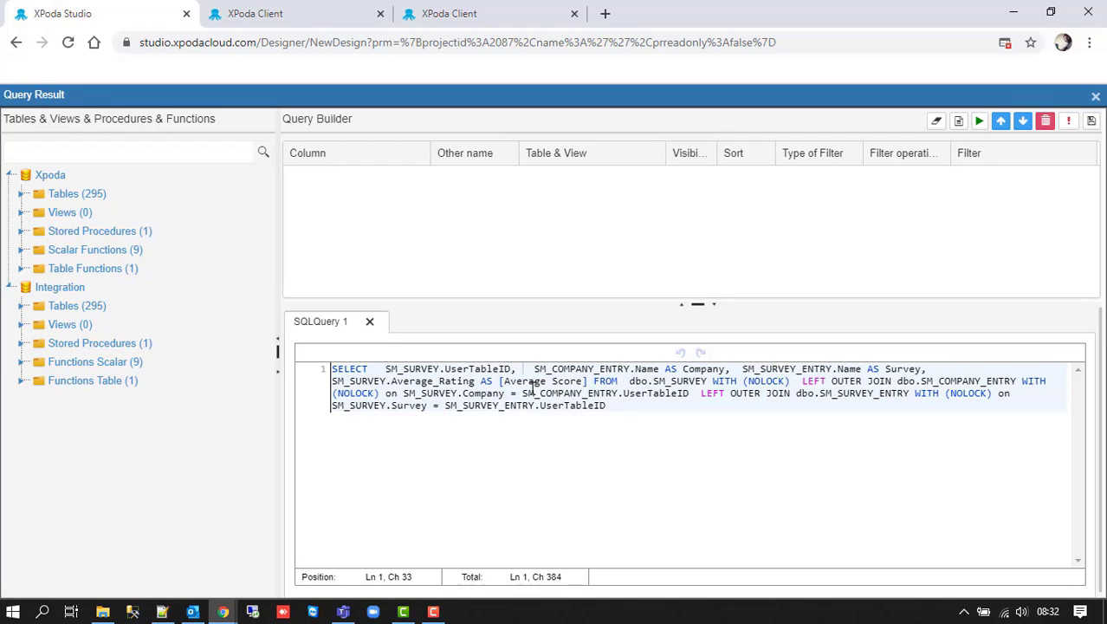
key("ctrl+v")
type(",")
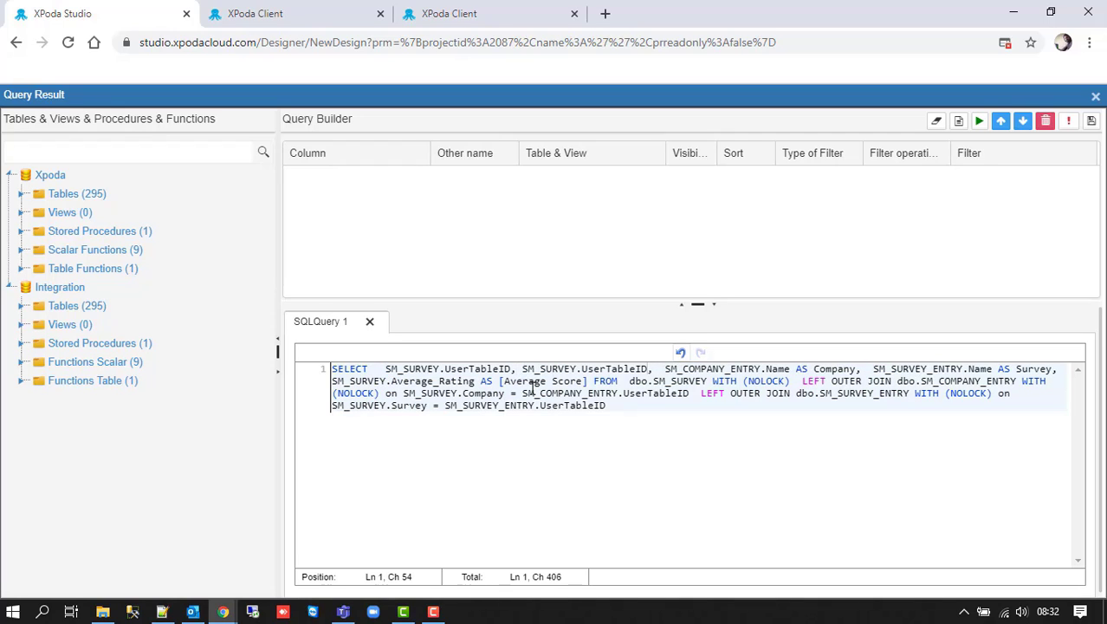
key("Left")
key("Left")
key("BackSpace")
key("BackSpace")
key("BackSpace")
key("BackSpace")
key("BackSpace")
key("BackSpace")
key("BackSpace")
key("BackSpace")
key("BackSpace")
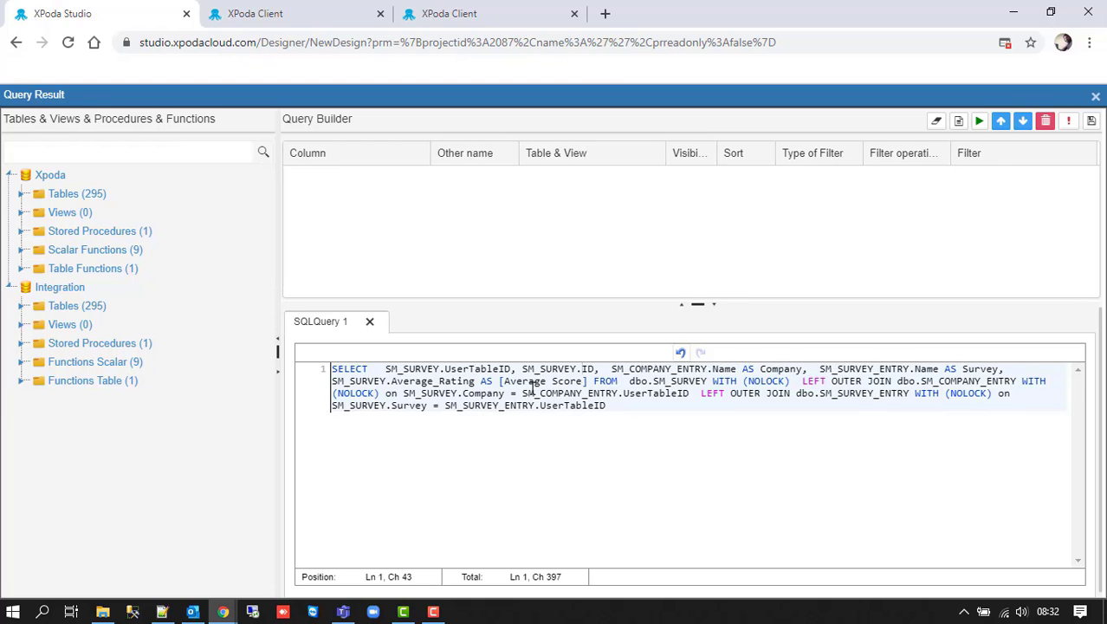
type("FormType")
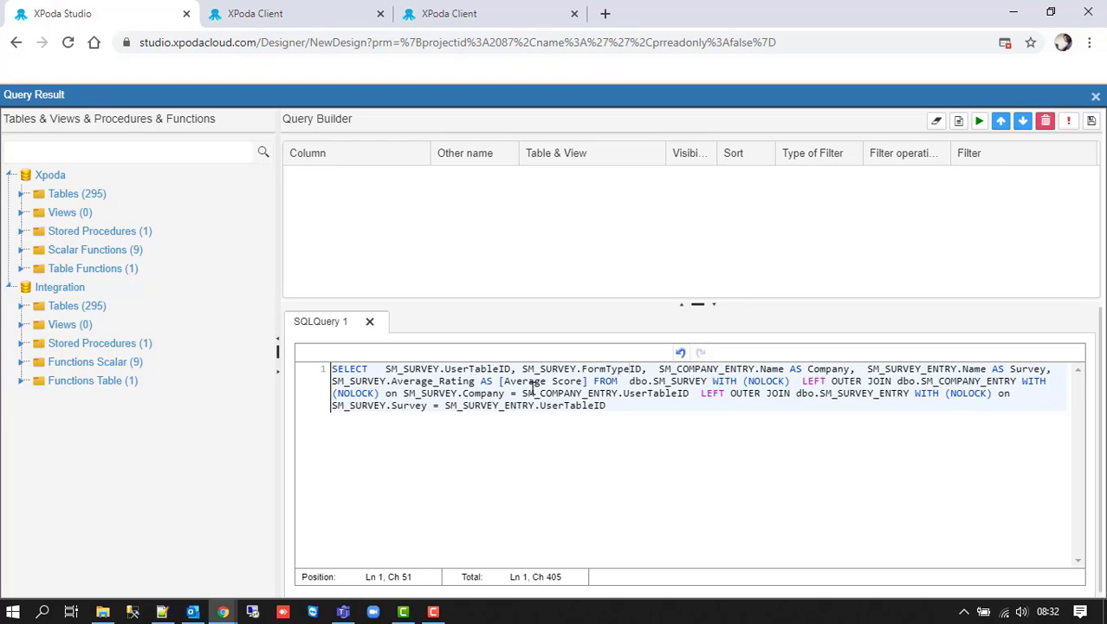
left_click(1090, 121)
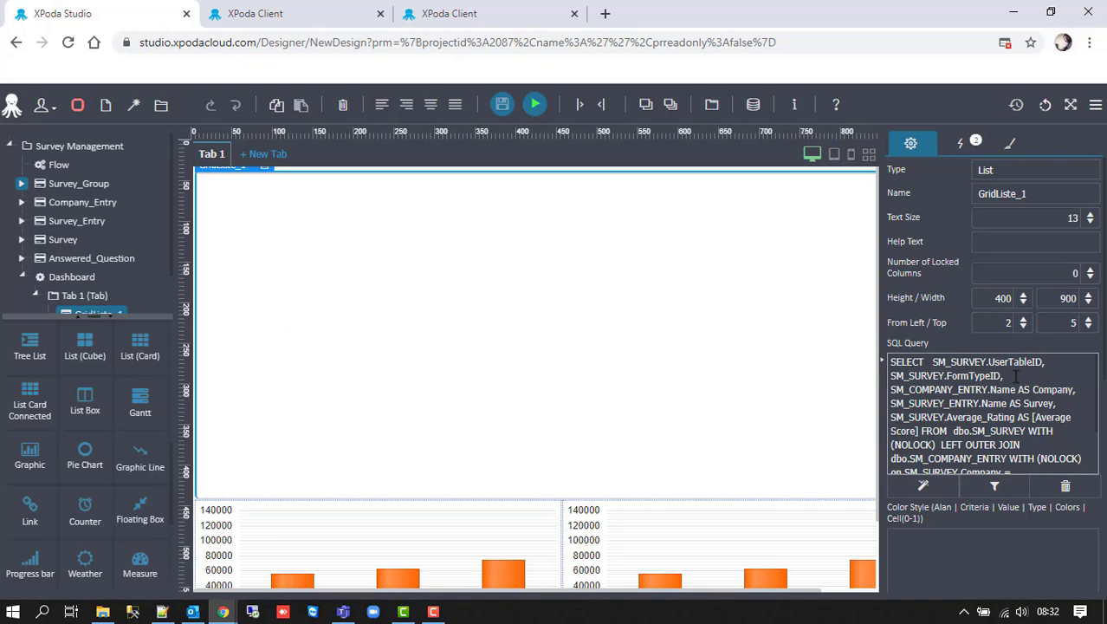
- Save the updated design and run the Dashboard in XPoda Client again
left_click(505, 107)
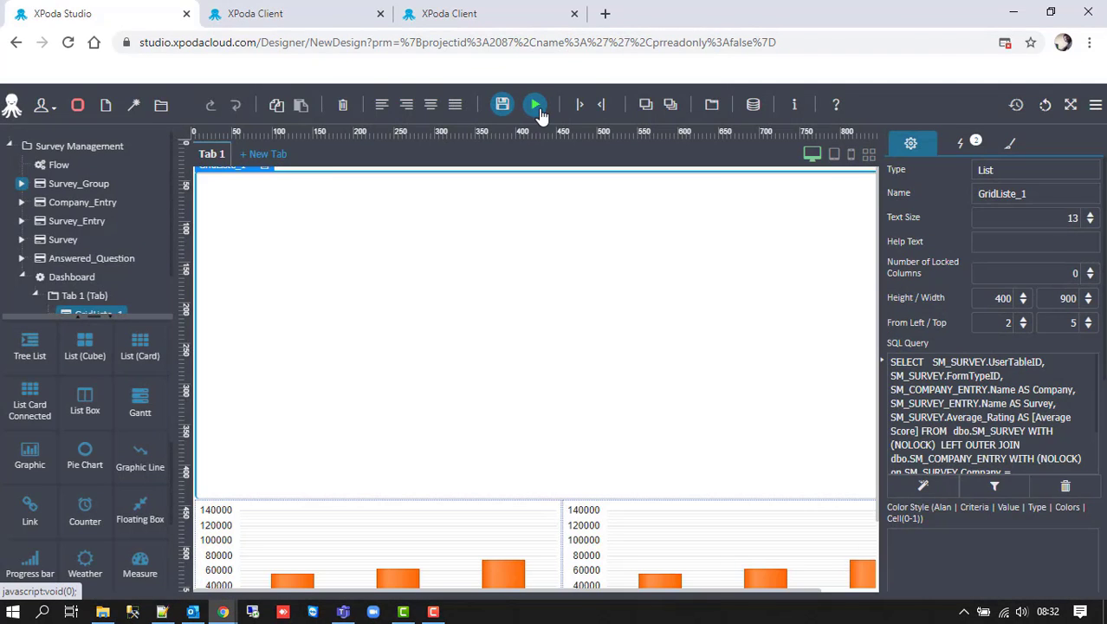
left_click(535, 105)
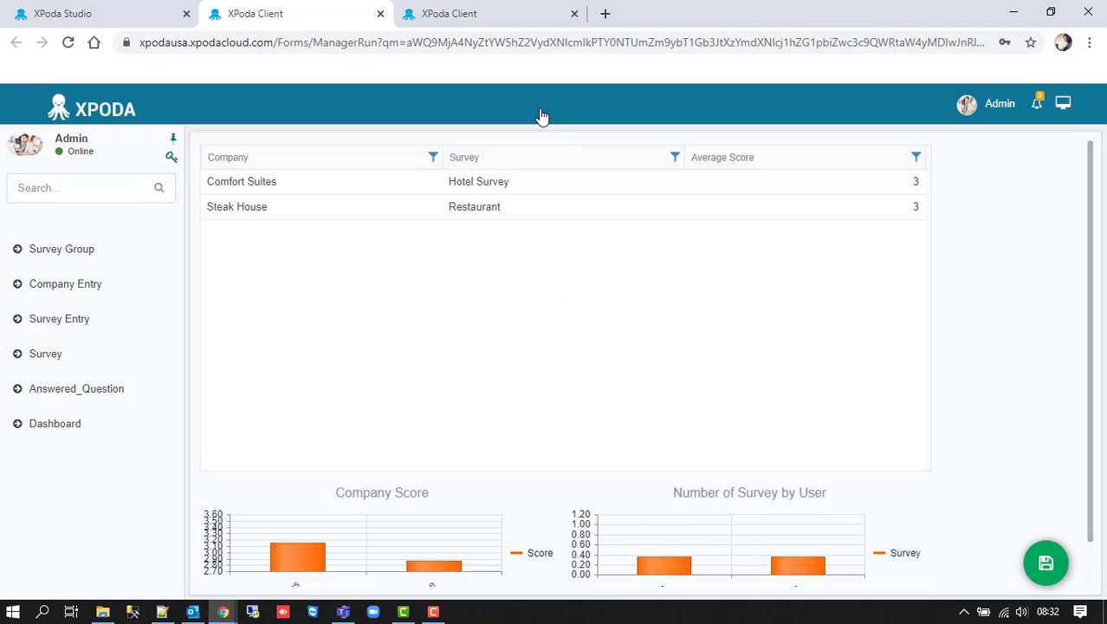
- Open the Comfort Suites Hotel Survey detail, inspect and close it, then return to Studio
left_click(510, 182)
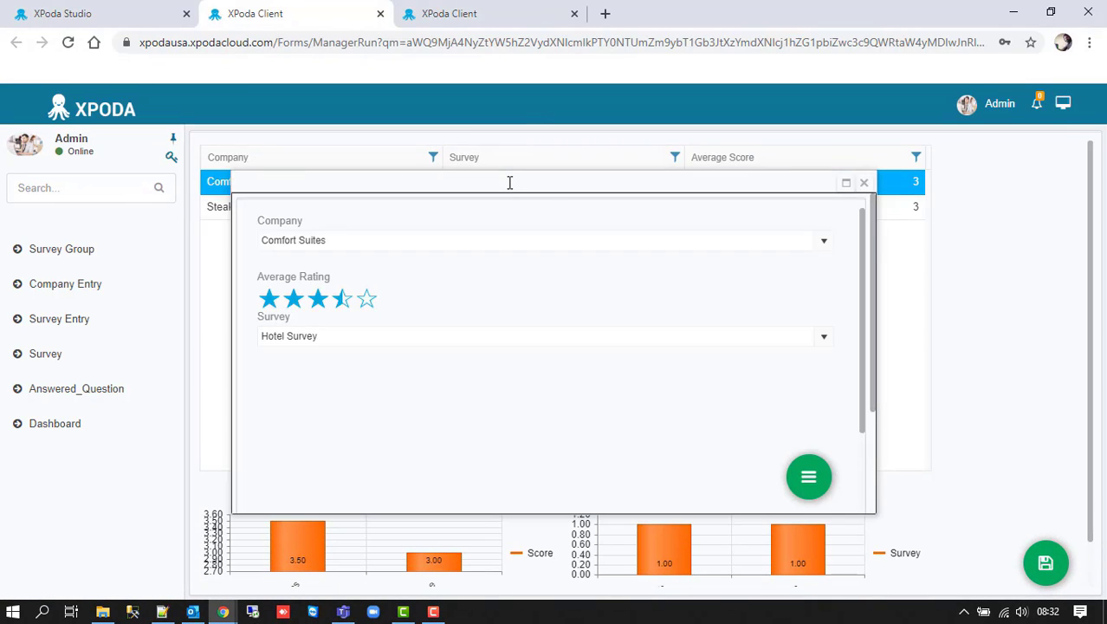
left_click(845, 182)
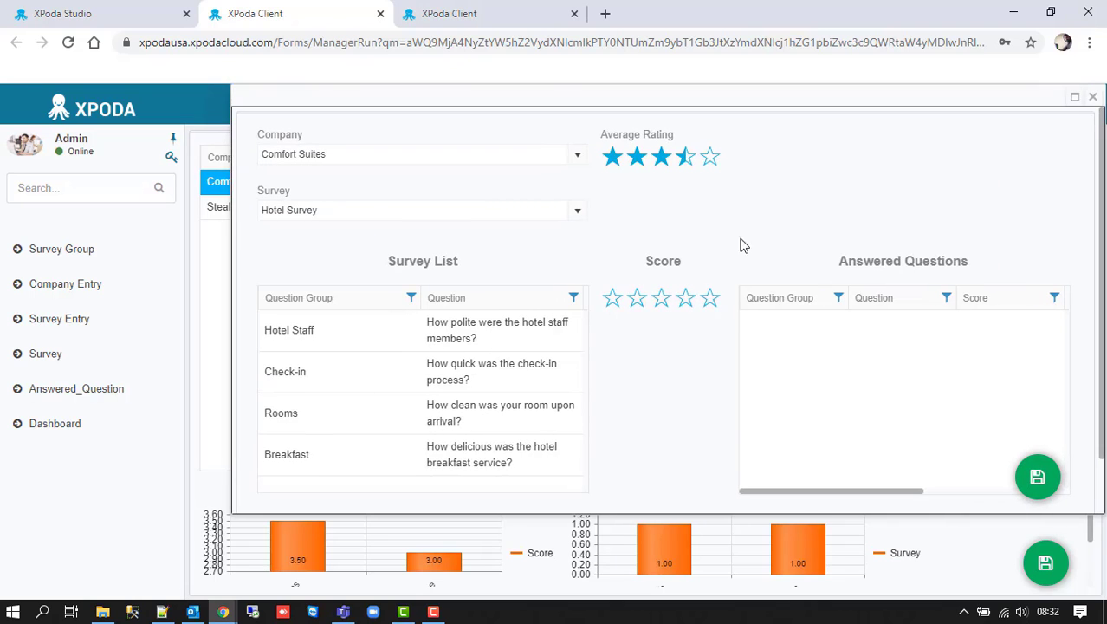
left_click_drag(643, 94, 520, 142)
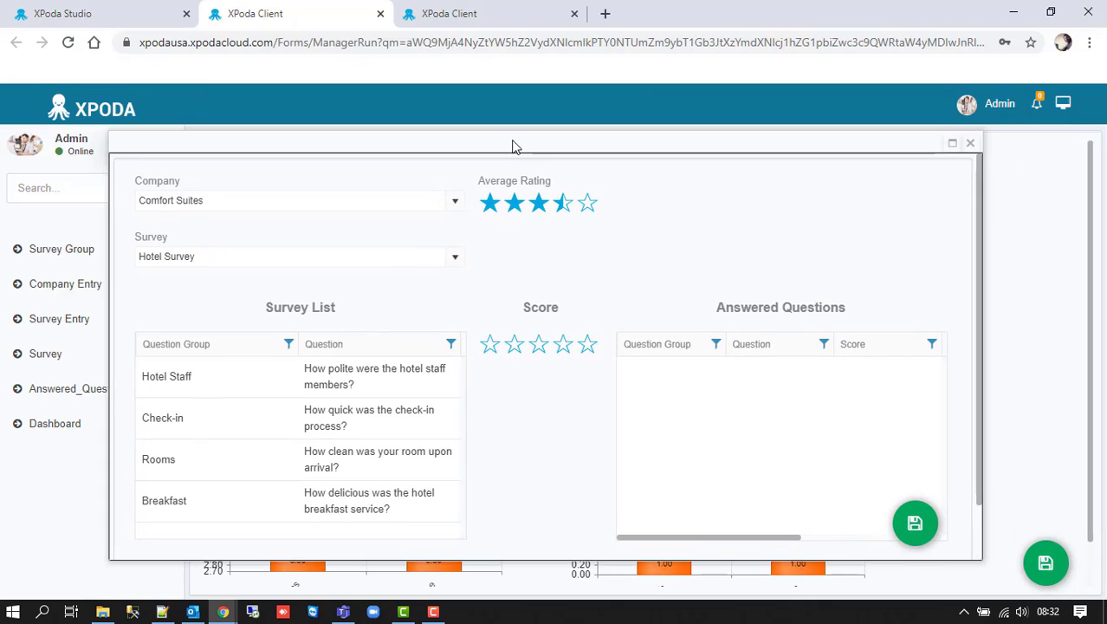
left_click(970, 144)
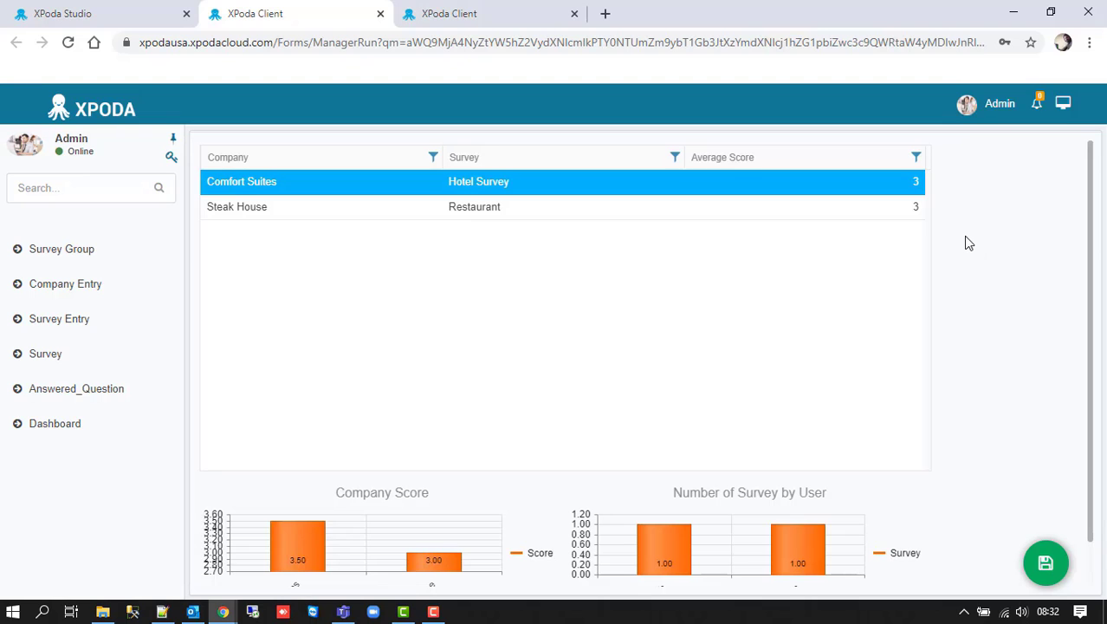
left_click(131, 9)
- Create a responsive form named Send Survey Link, type Report, display name 'Send Survey Link'
left_click(22, 277)
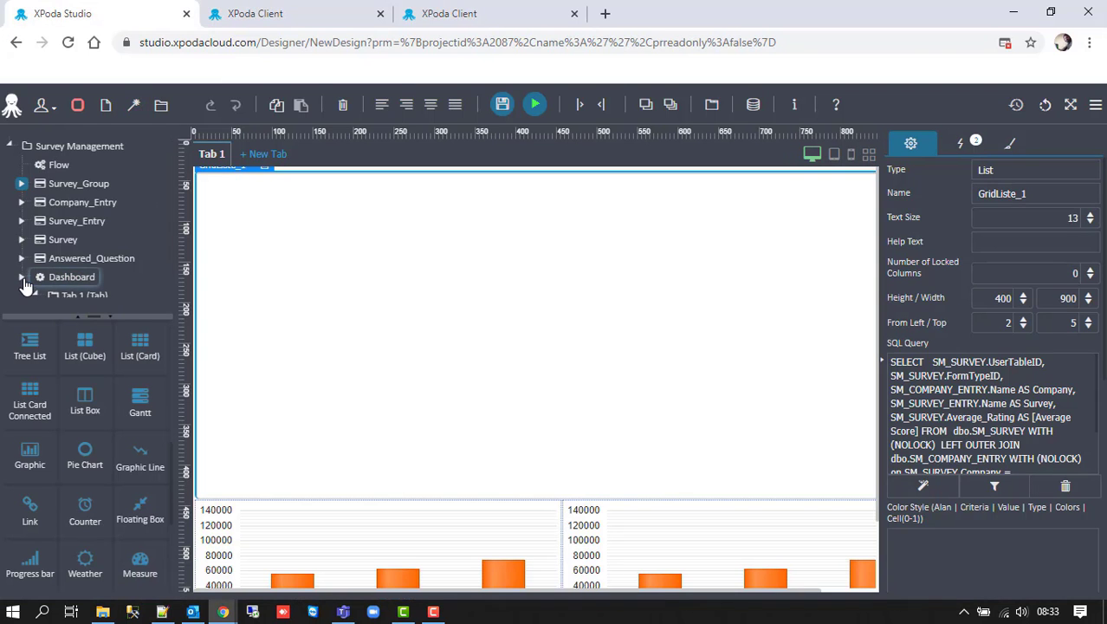
left_click(107, 106)
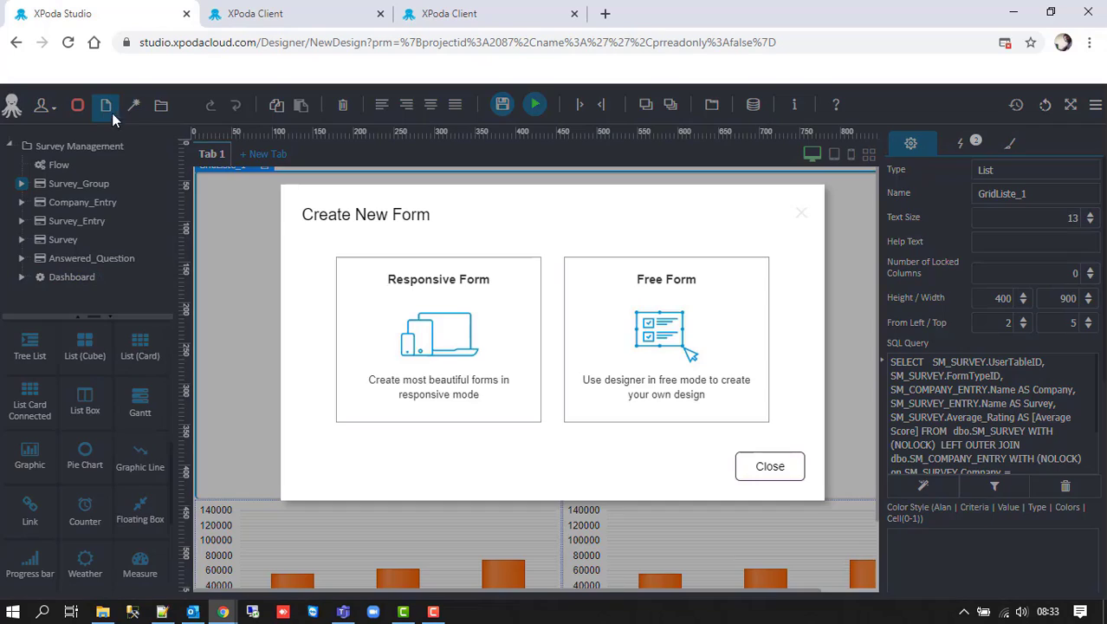
left_click(461, 324)
left_click_drag(1055, 198, 948, 189)
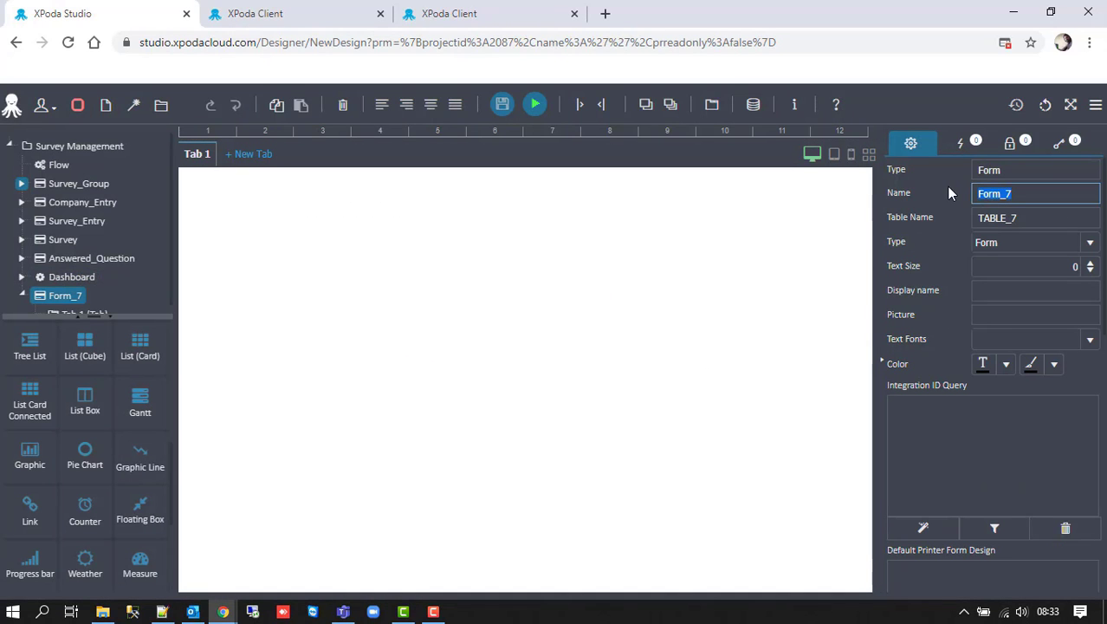
type("Send Survey L")
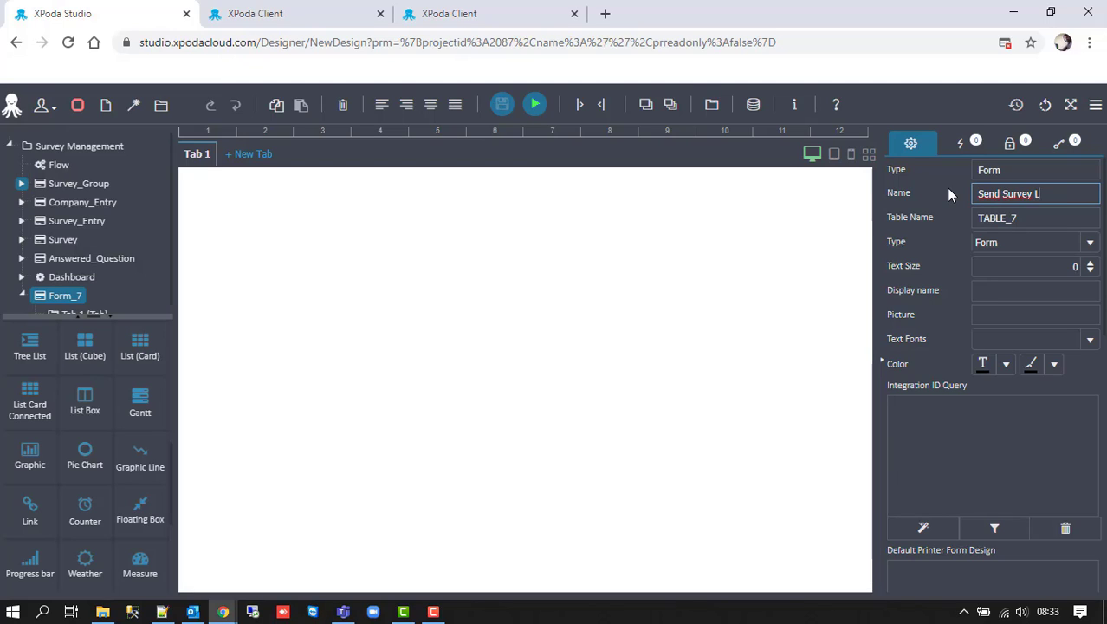
type("ink")
key("Tab")
key("BackSpace")
key("Tab")
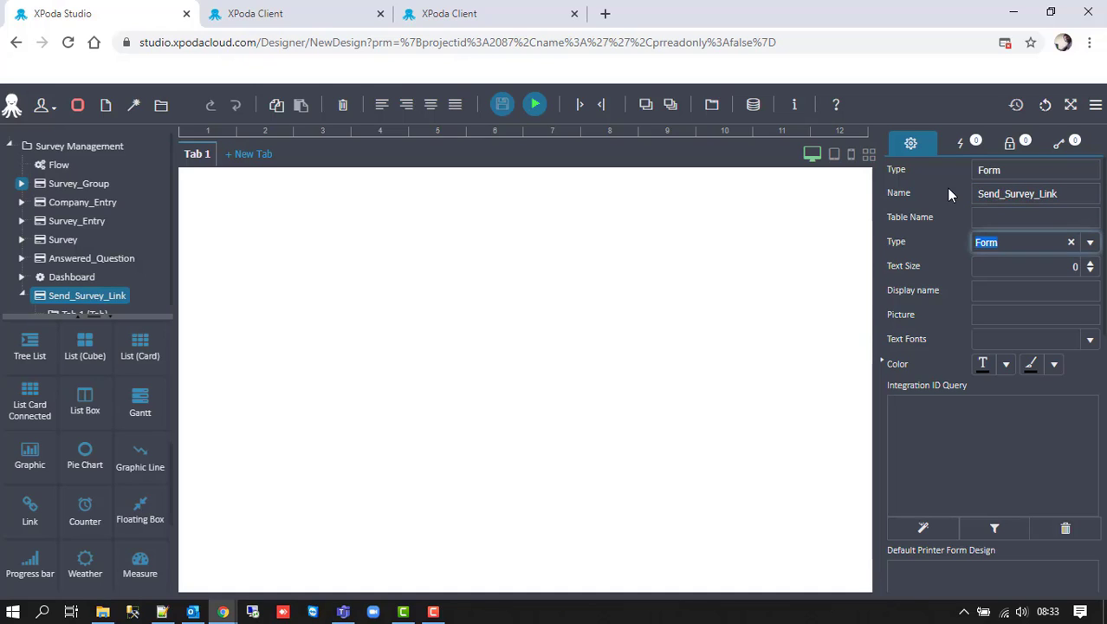
type("Report")
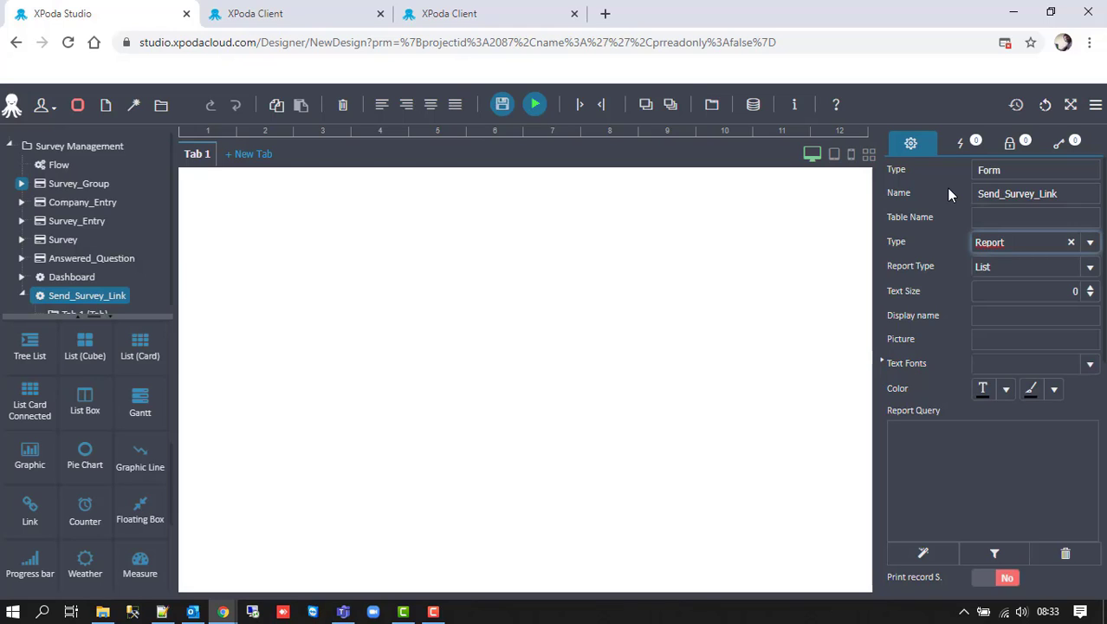
key("Tab")
key("Tab")
key("Tab")
type("Send ")
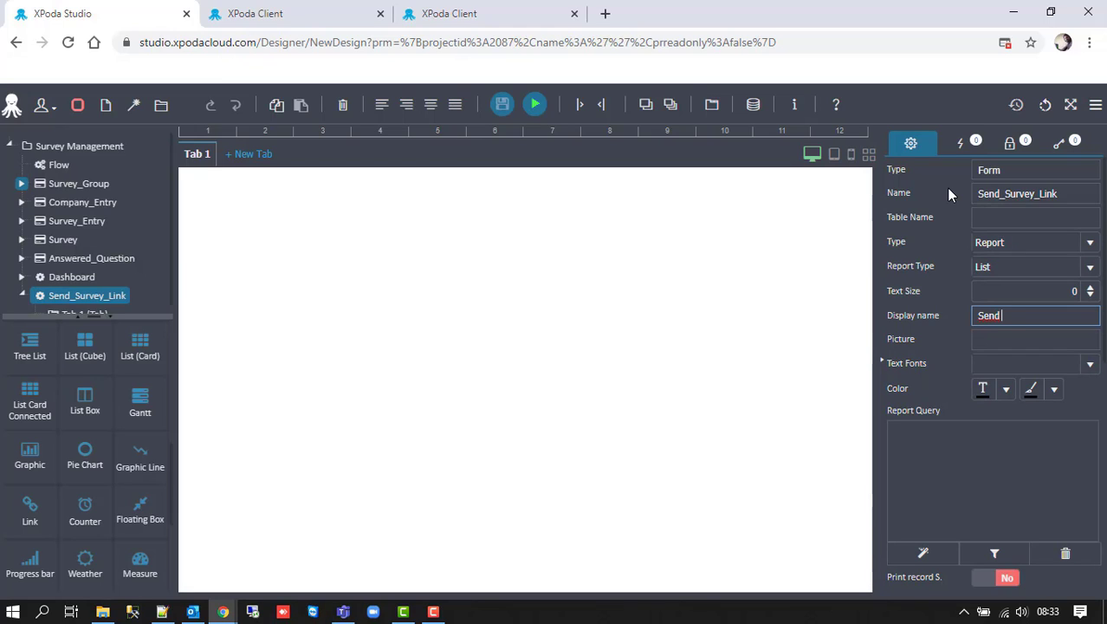
type("Survey Link")
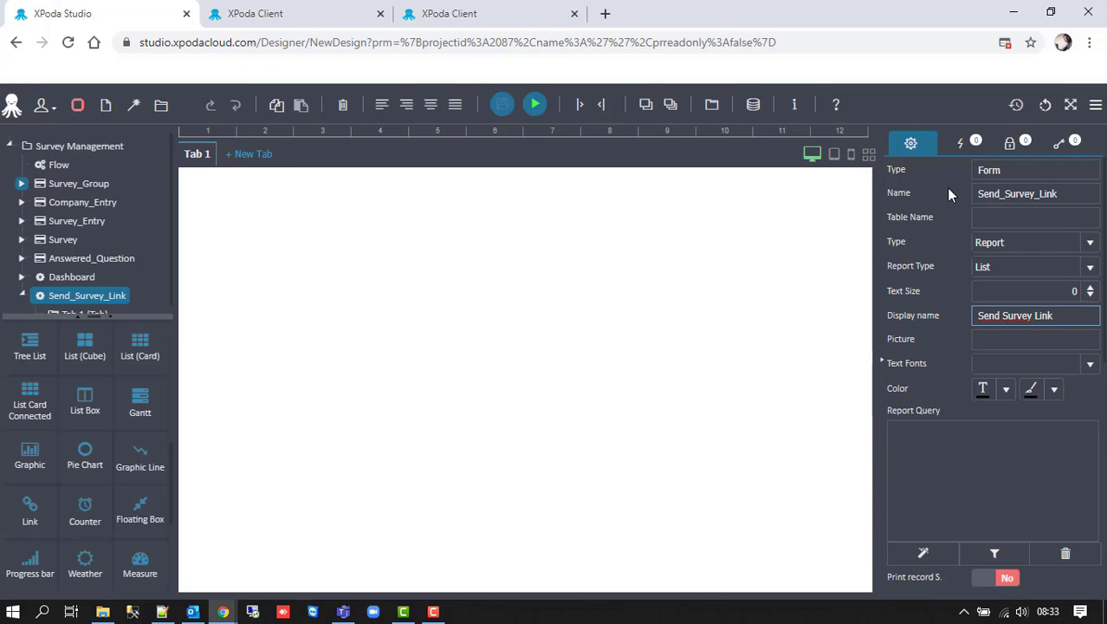
- Add a text box labelled and named Mail, and place a button Btn_1 beside it
scroll(64, 383, "up", 5)
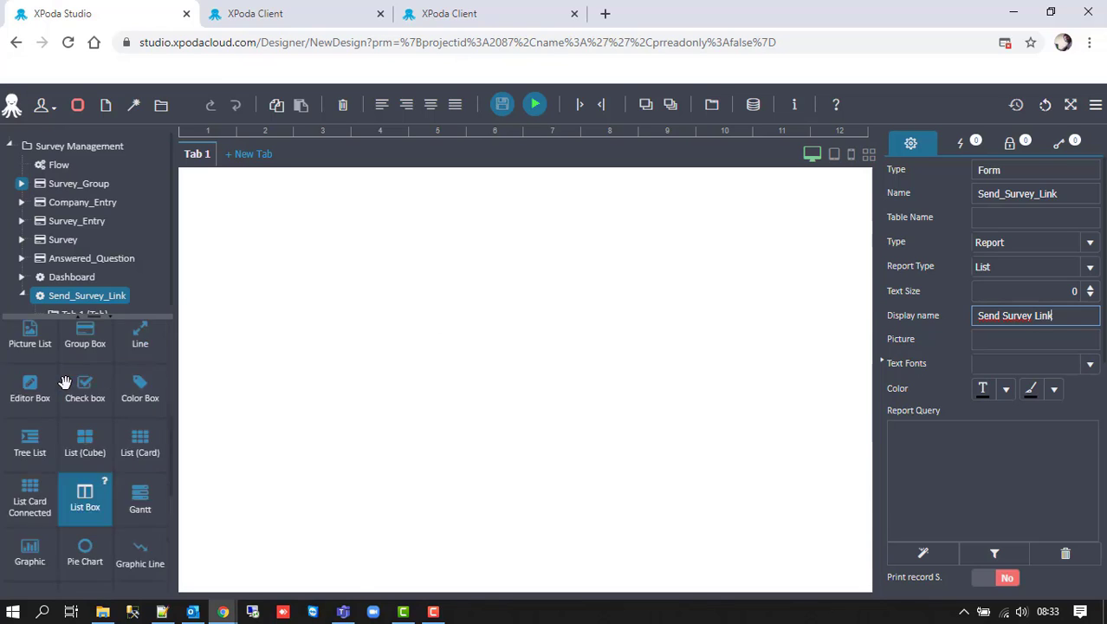
left_click_drag(29, 368, 270, 239)
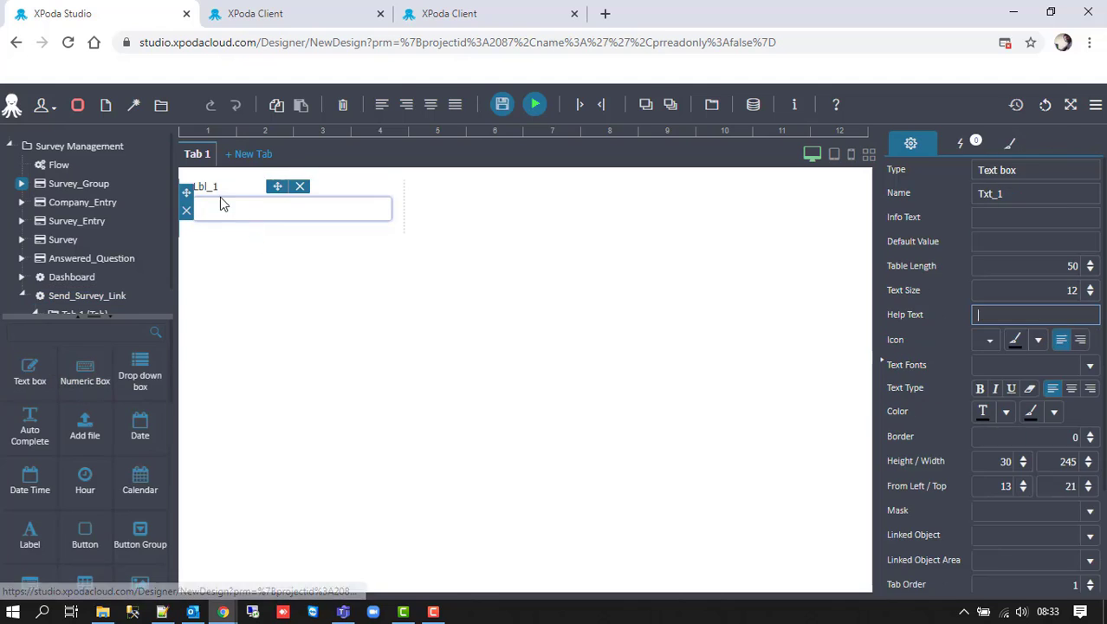
left_click(221, 188)
double_click(1011, 201)
type("Mail")
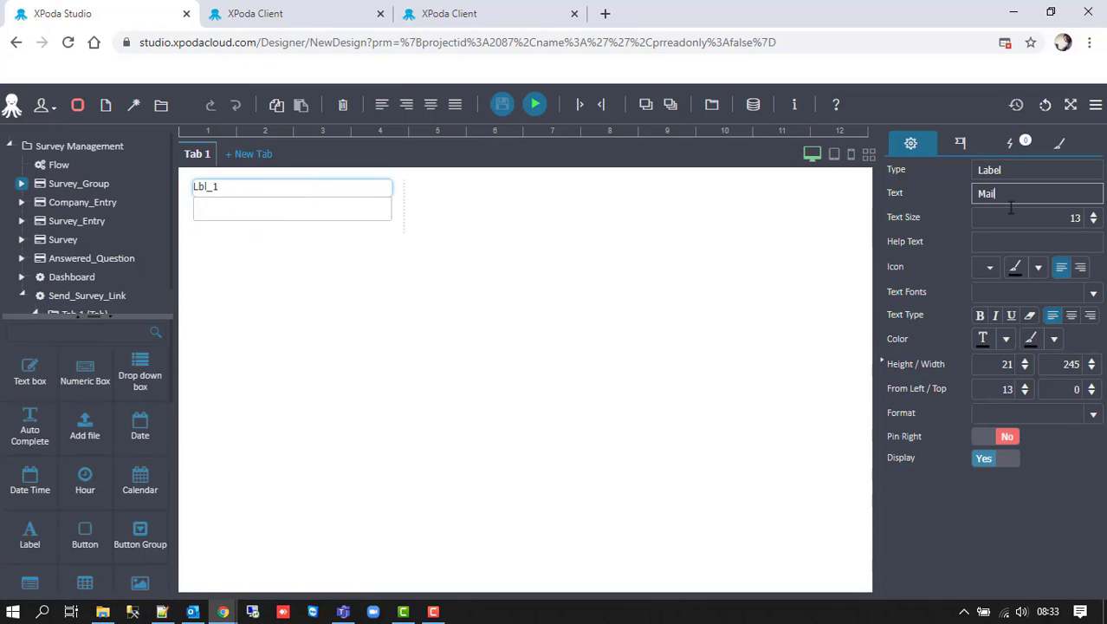
key("Return")
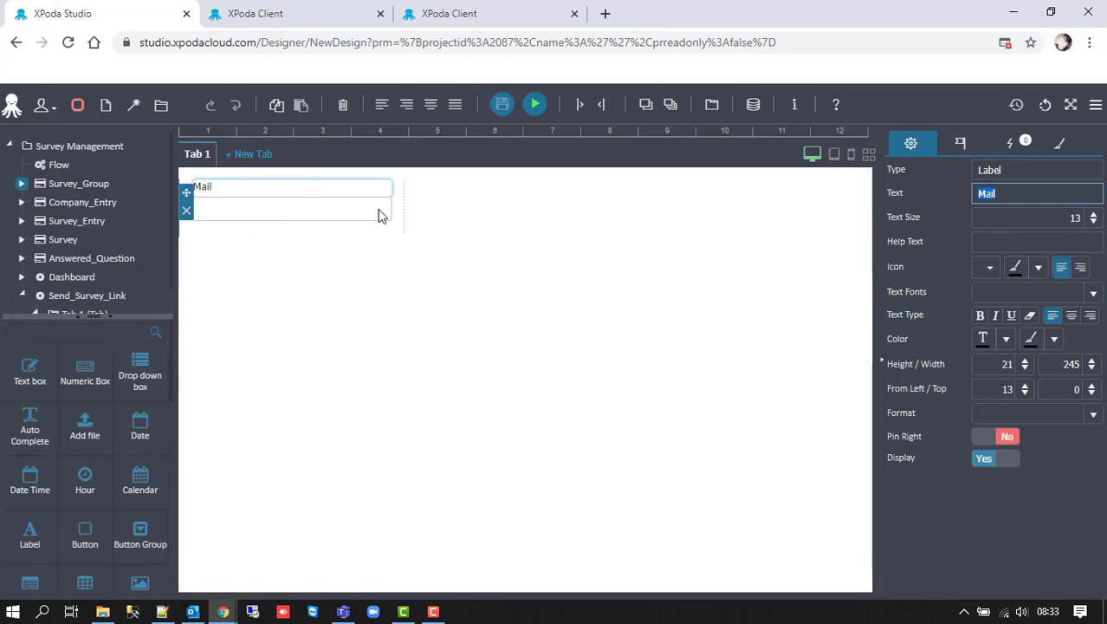
left_click(354, 217)
double_click(1011, 194)
type("Mail")
key("Return")
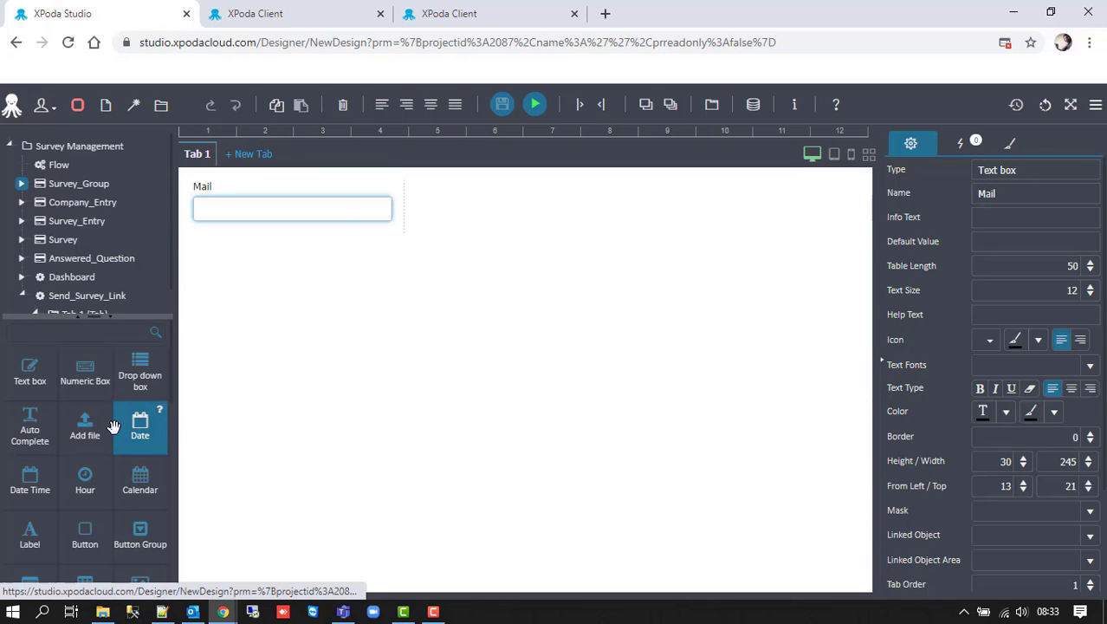
left_click_drag(107, 521, 408, 251)
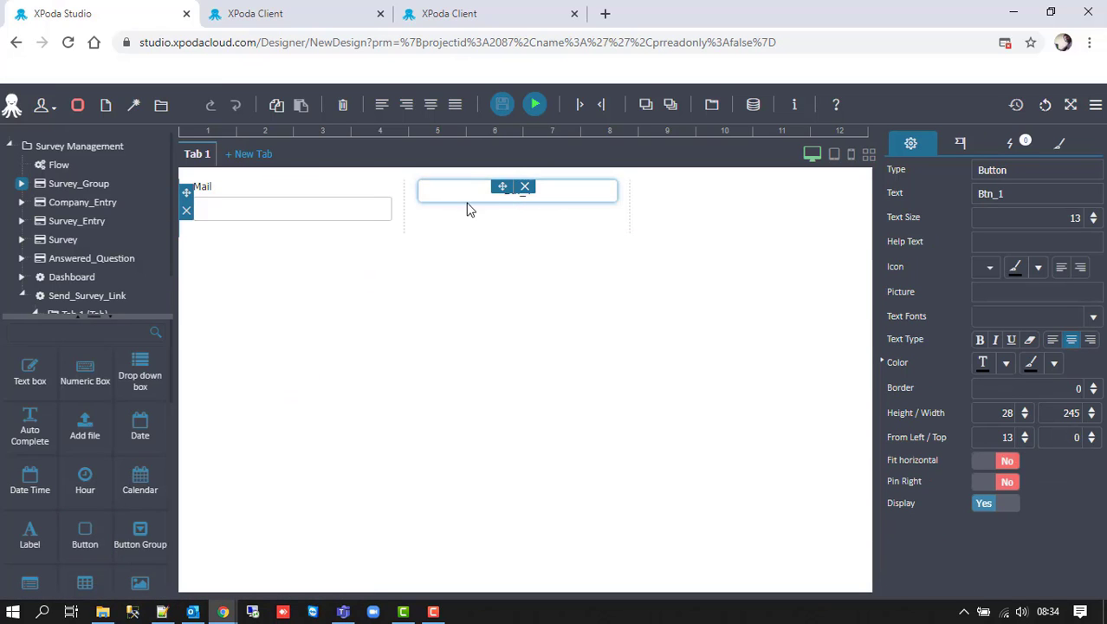
- Change the button caption to 'Send Link' and give it an envelope mail icon
double_click(974, 193)
type("Send Link")
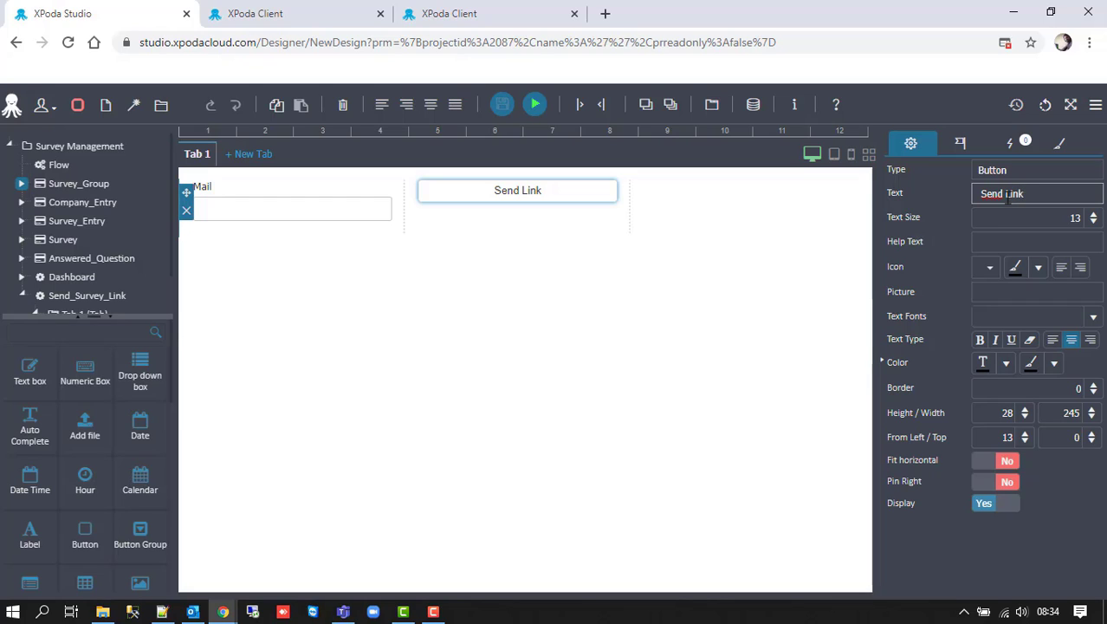
left_click(989, 267)
left_click(833, 223)
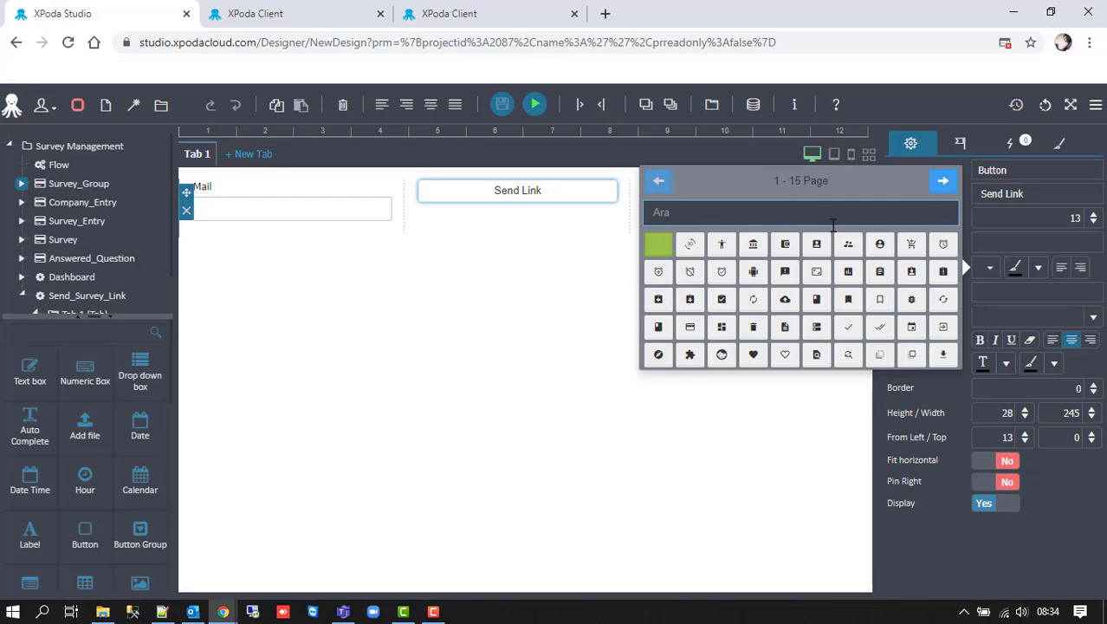
type("mail")
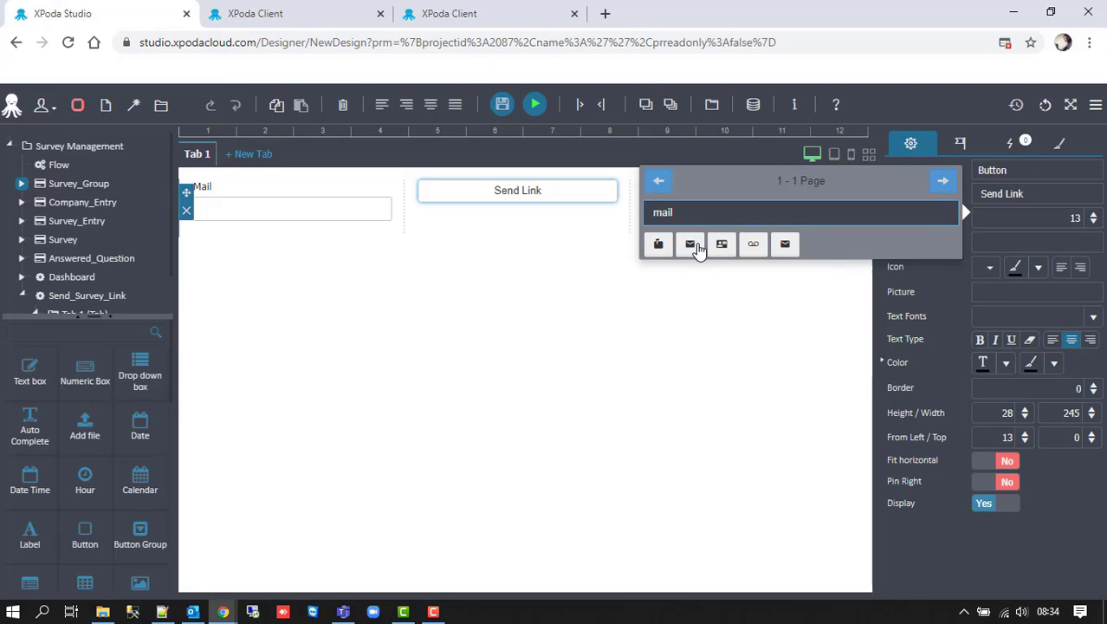
left_click(697, 246)
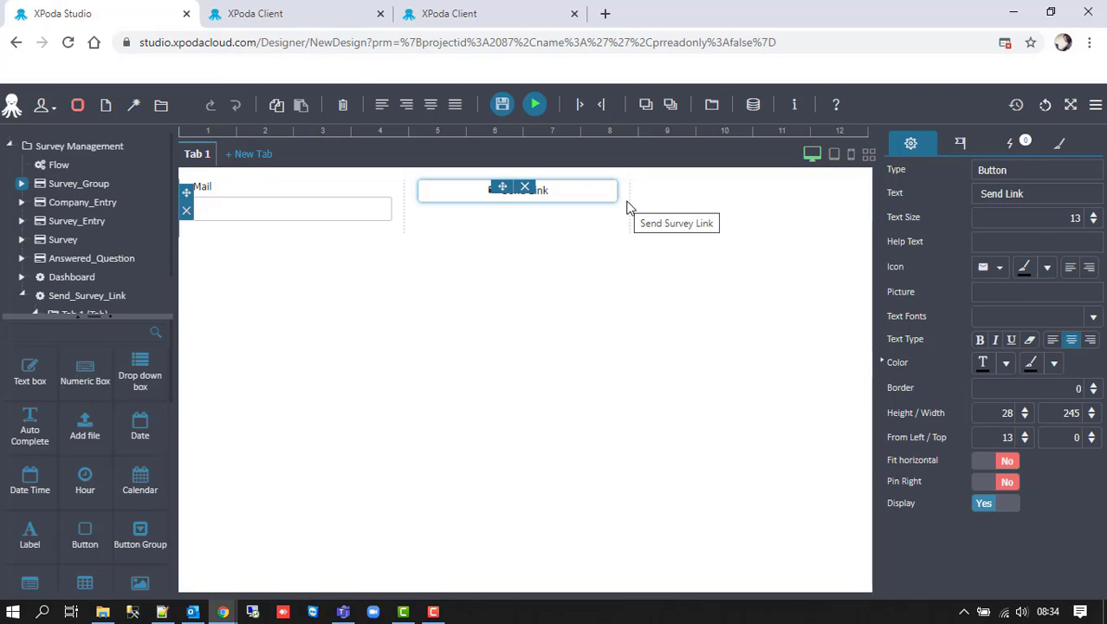
- Resize the Send Link button to 107 wide by 50 tall and bring up its actions
left_click_drag(619, 195, 504, 194)
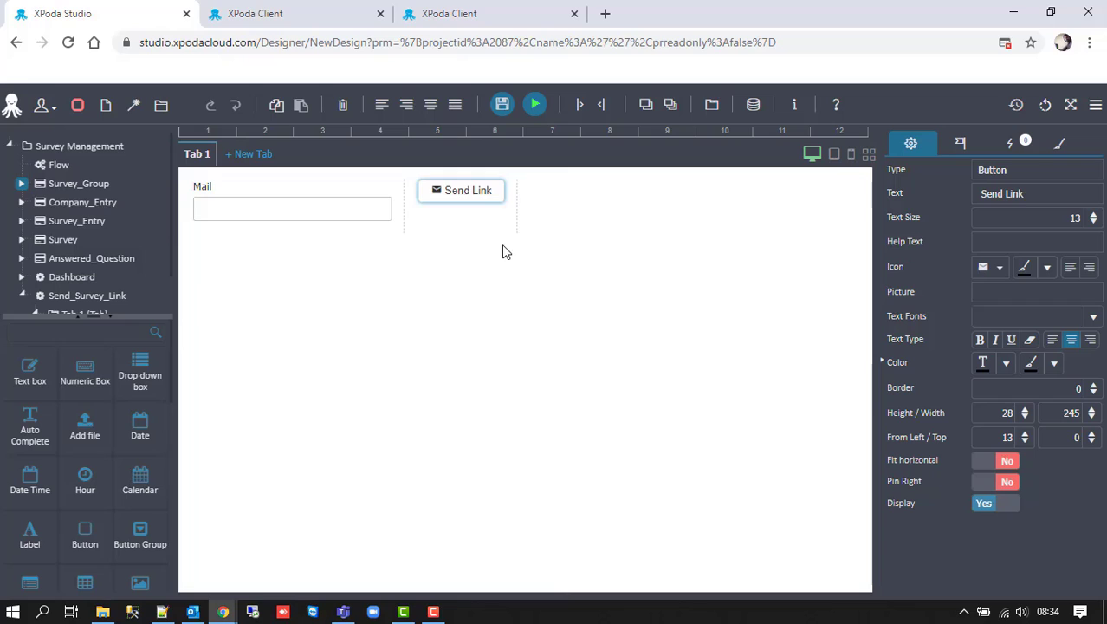
left_click(463, 195)
left_click(992, 413)
key("Return")
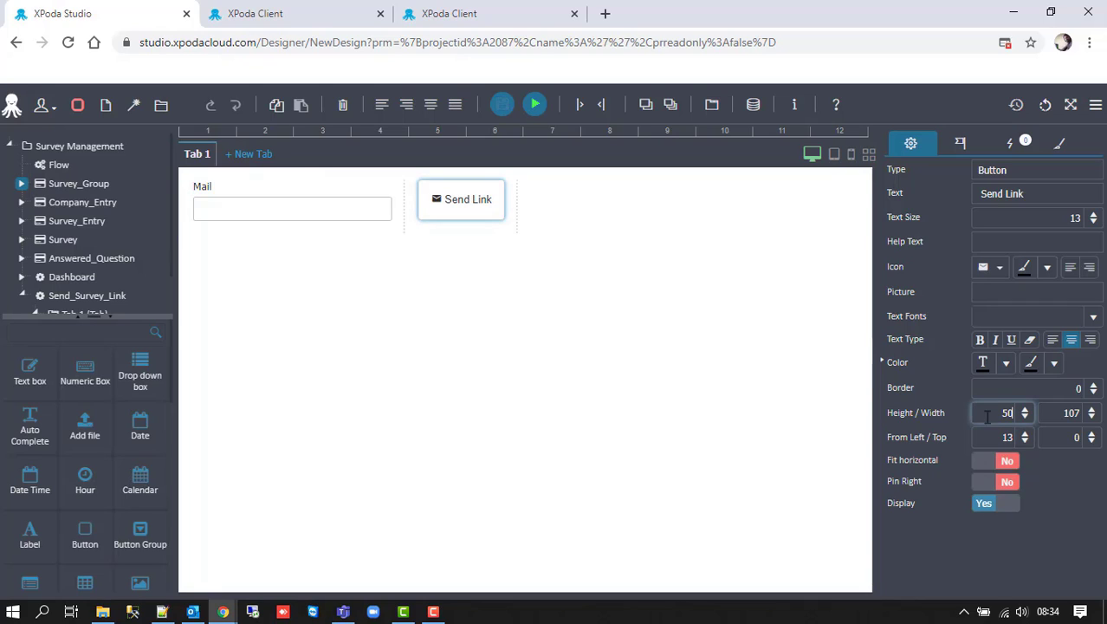
left_click(1009, 142)
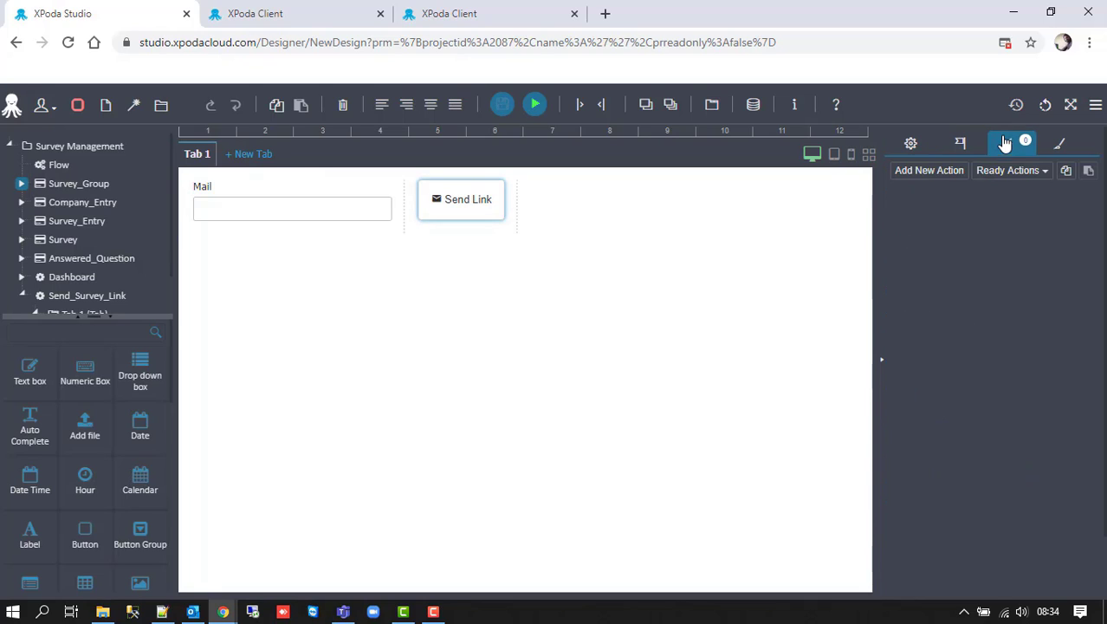
- Add a Send e-mail (Form) action to the button
left_click(948, 170)
left_click(1003, 221)
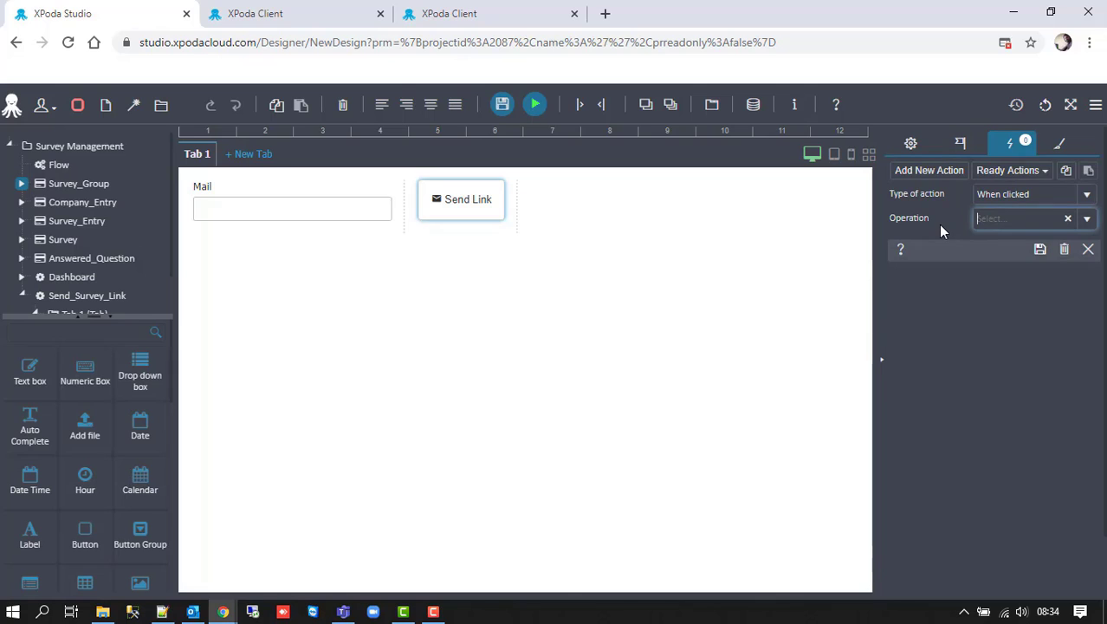
type("mail")
key("Down")
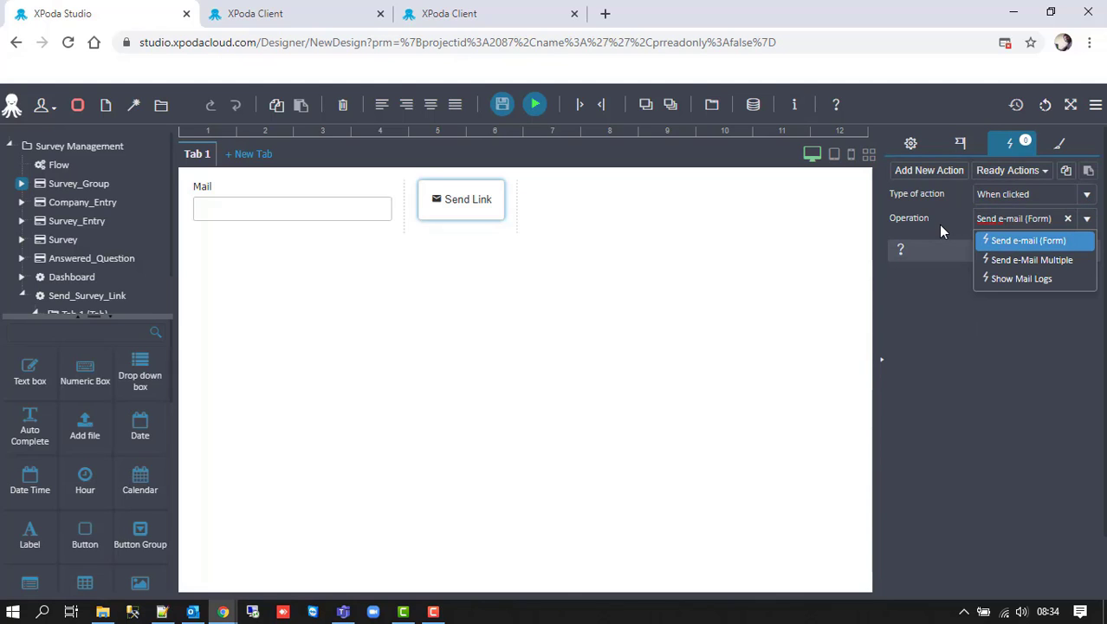
key("Return")
- Set the recipient query to select the form's Mail field
scroll(945, 260, "down", 1)
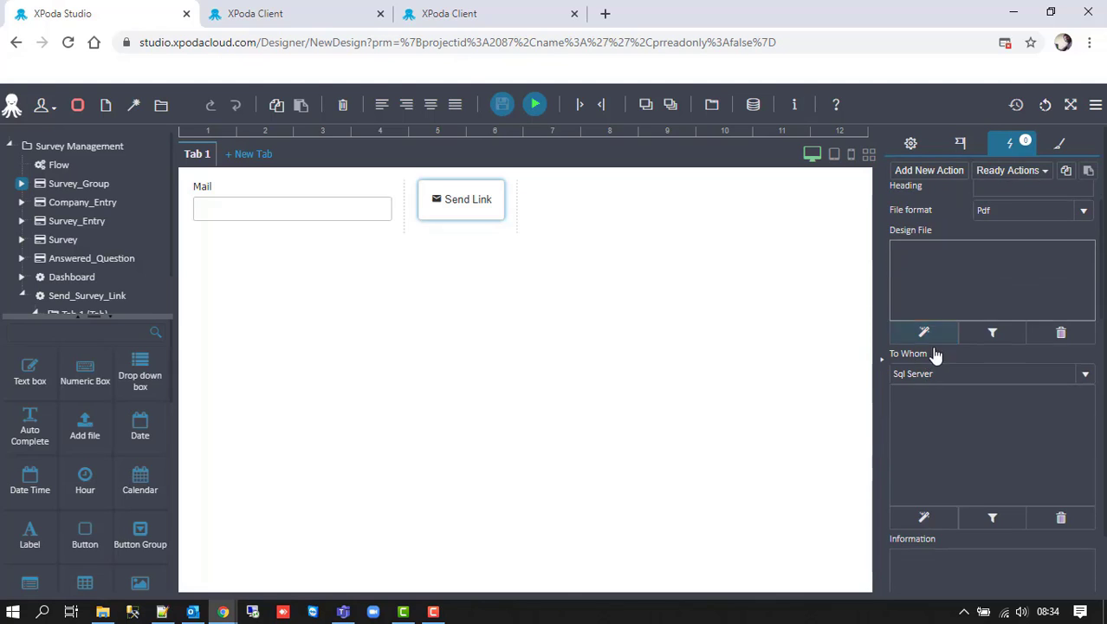
left_click(925, 411)
type("Select")
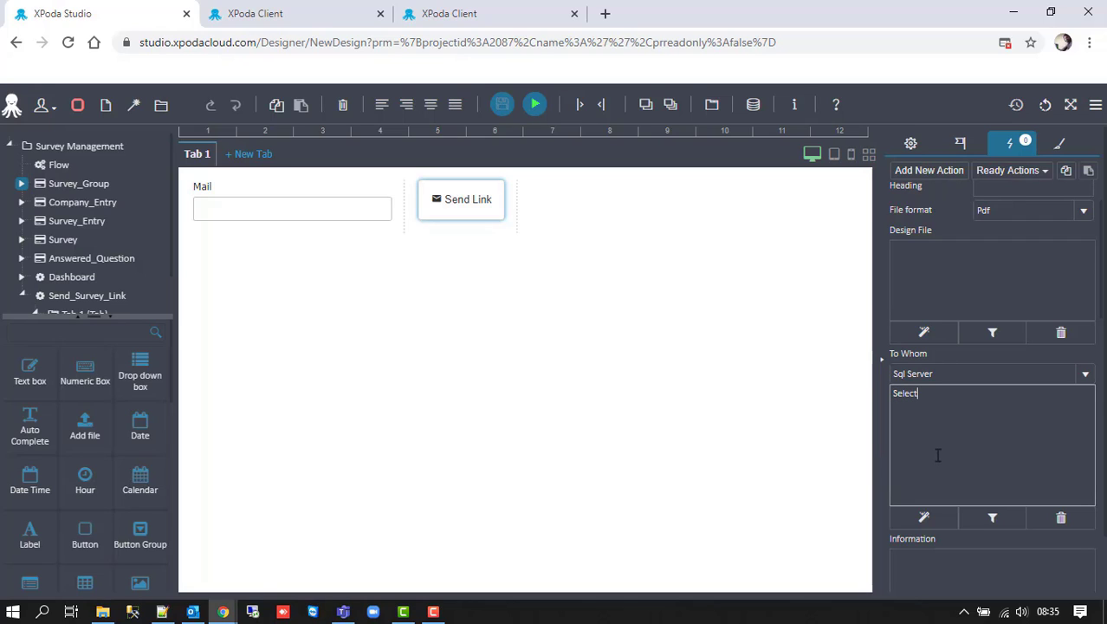
type(" :M")
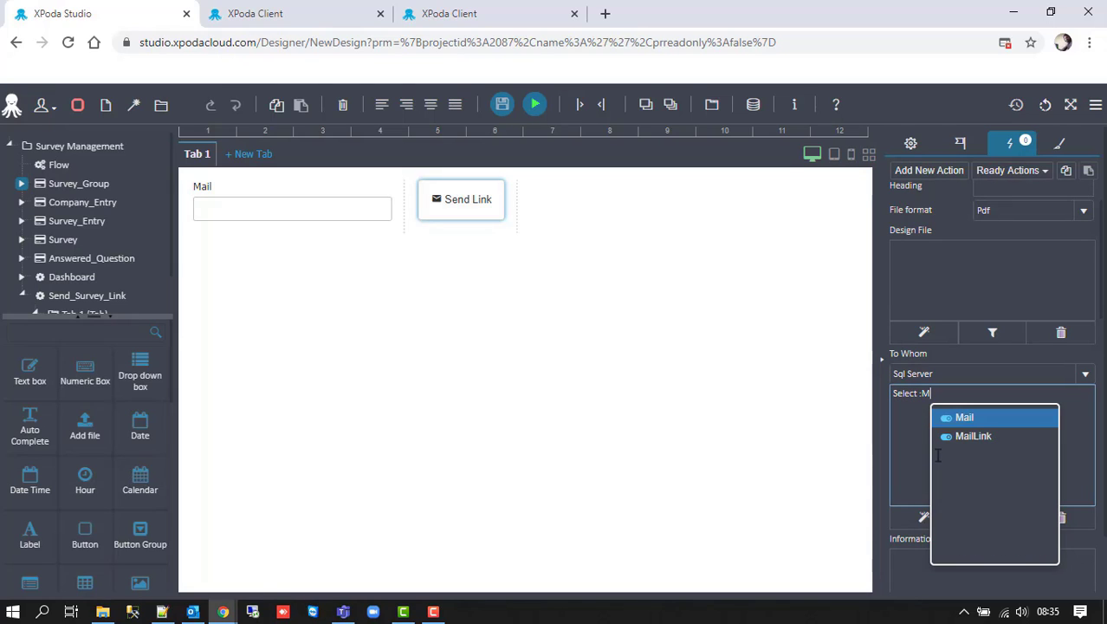
key("Return")
- Enter 'Survey Link' as the e-mail subject and scroll to the Content editor
scroll(944, 450, "down", 4)
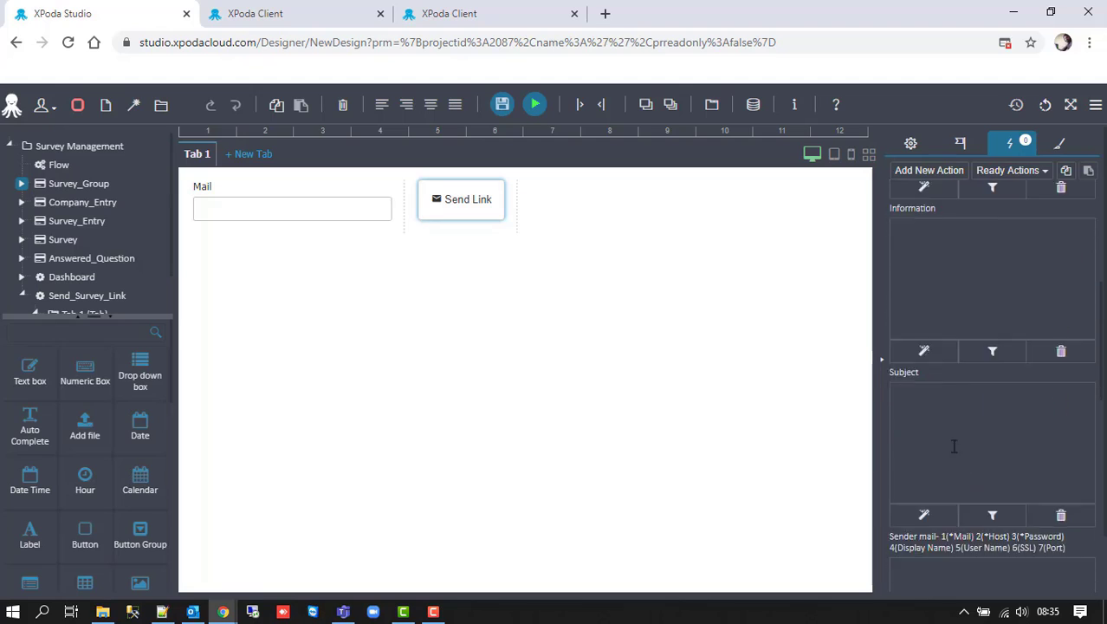
scroll(953, 446, "down", 1)
left_click(922, 327)
type("S")
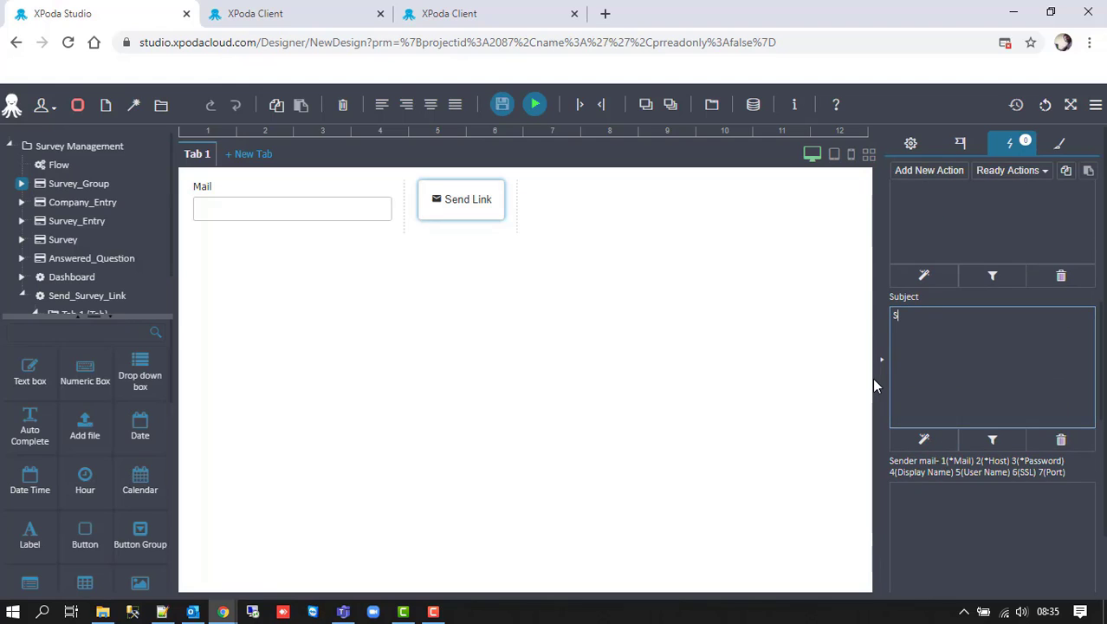
type("urvey Link")
scroll(931, 416, "down", 4)
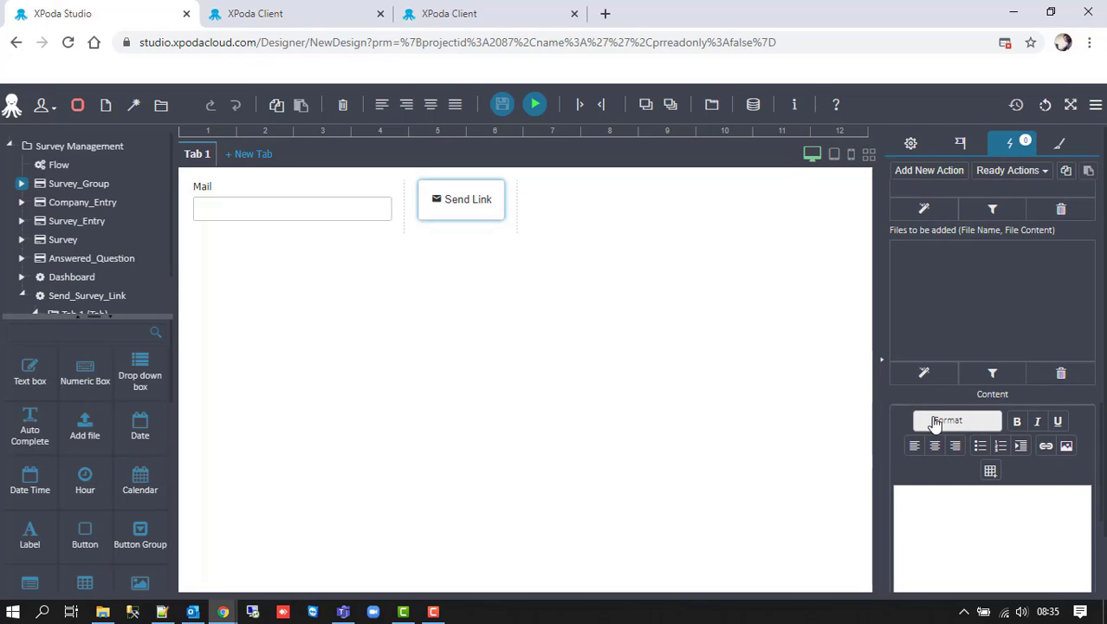
scroll(934, 421, "down", 4)
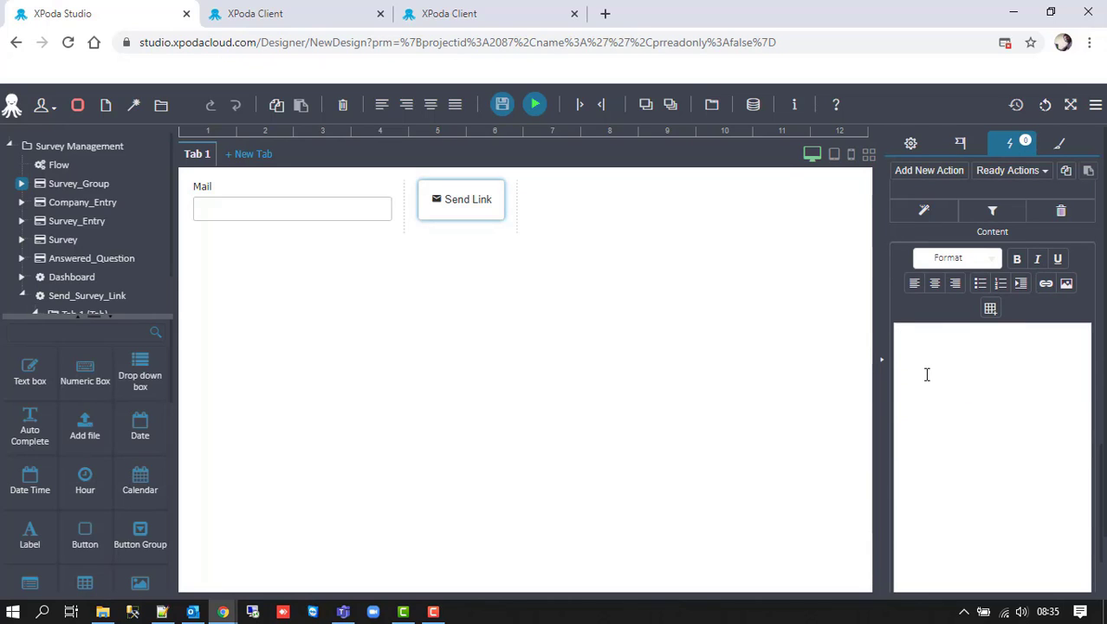
- Start the e-mail body with 'Hi,' and a line saying the message was sent by Xpoda
left_click(926, 374)
type("Hi,")
key("Return")
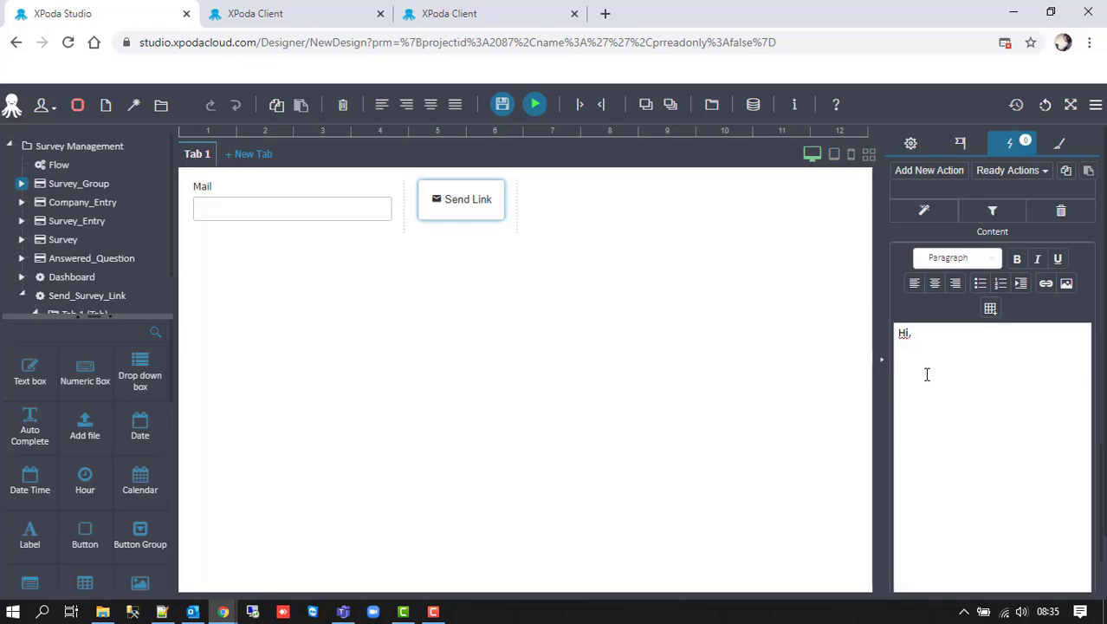
type("This message ")
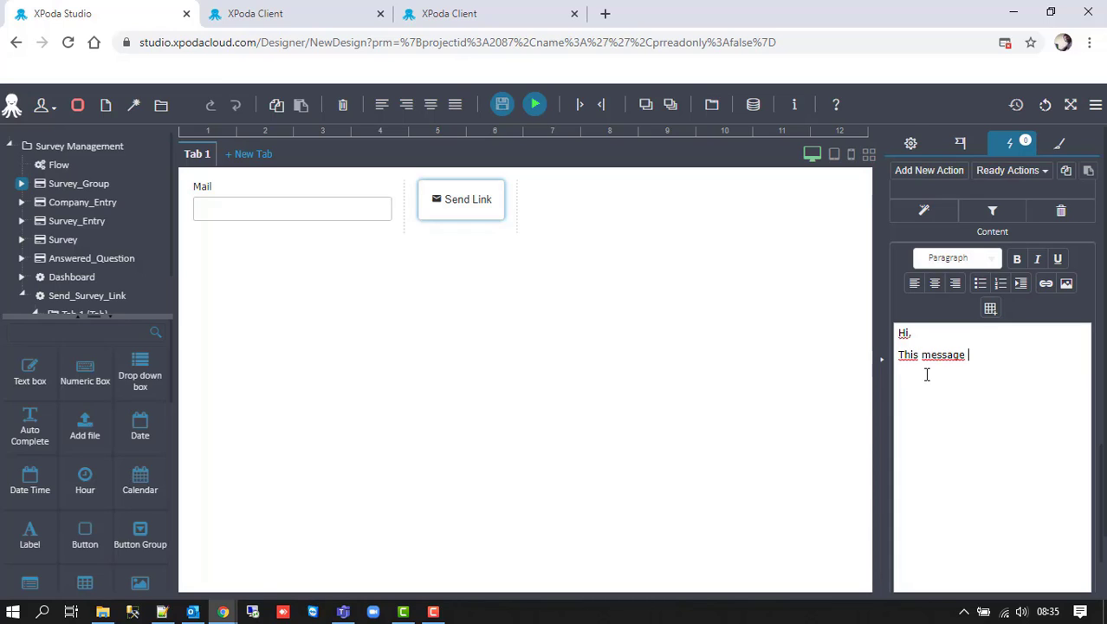
type("was sent by x")
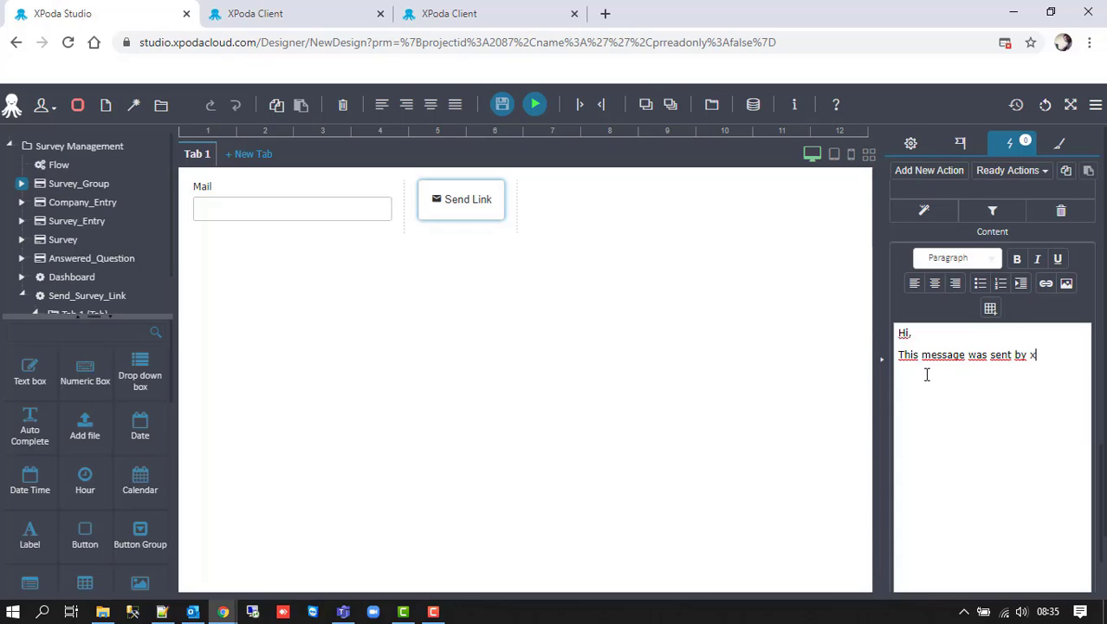
type("Xpoda")
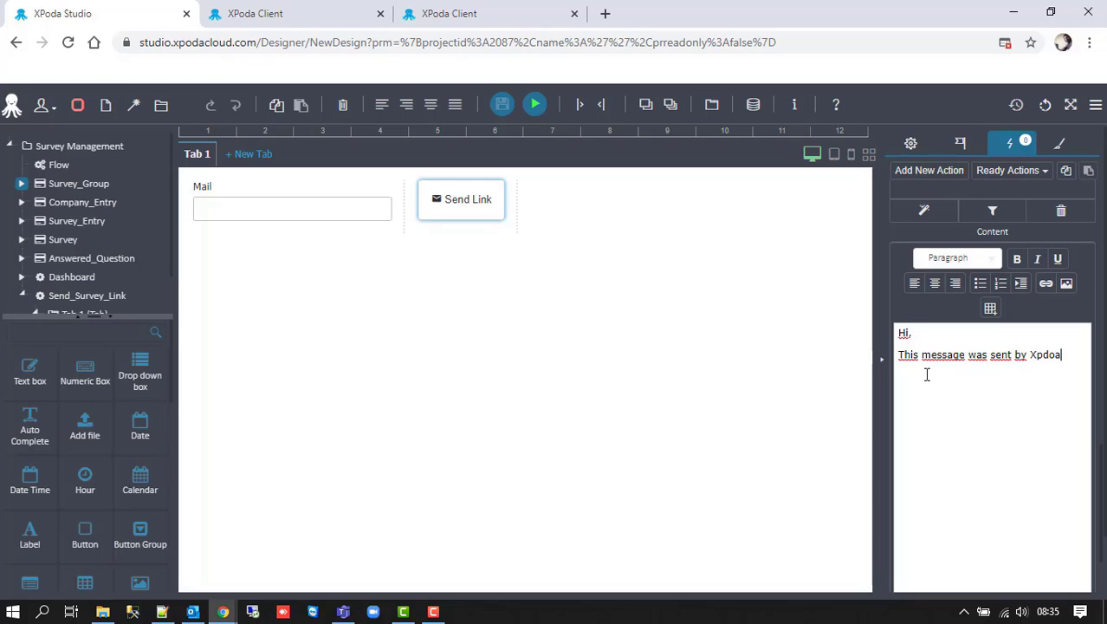
key("BackSpace")
key("BackSpace")
key("BackSpace")
key("BackSpace")
type("poda.")
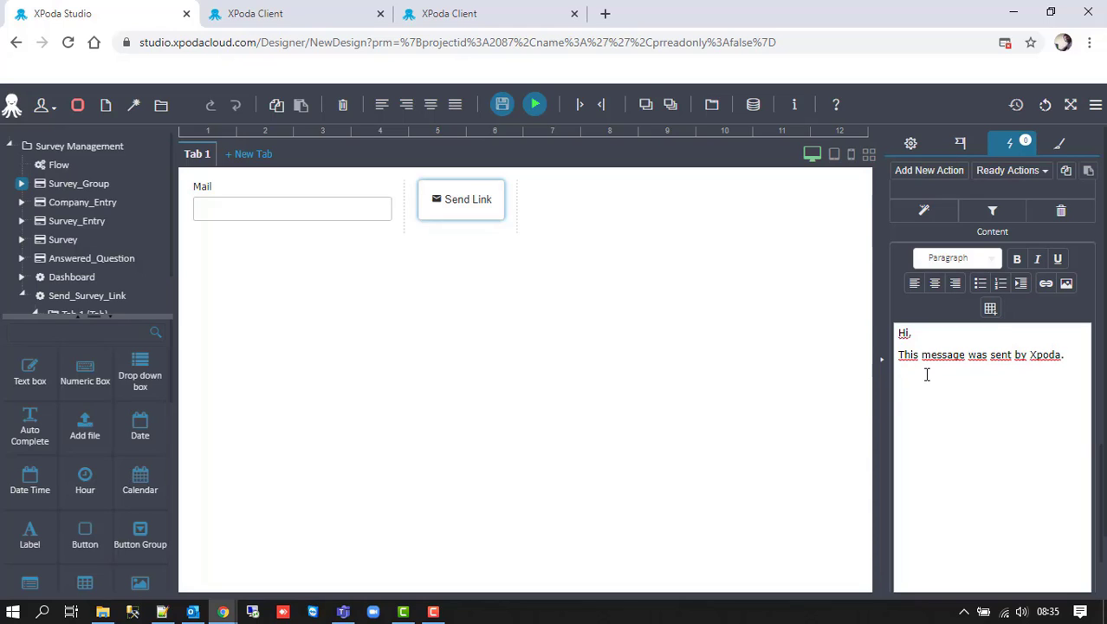
- Add a paragraph inviting readers to click the link below, take the survey and share opinions
key("Return")
key("Return")
type("You can click on the li")
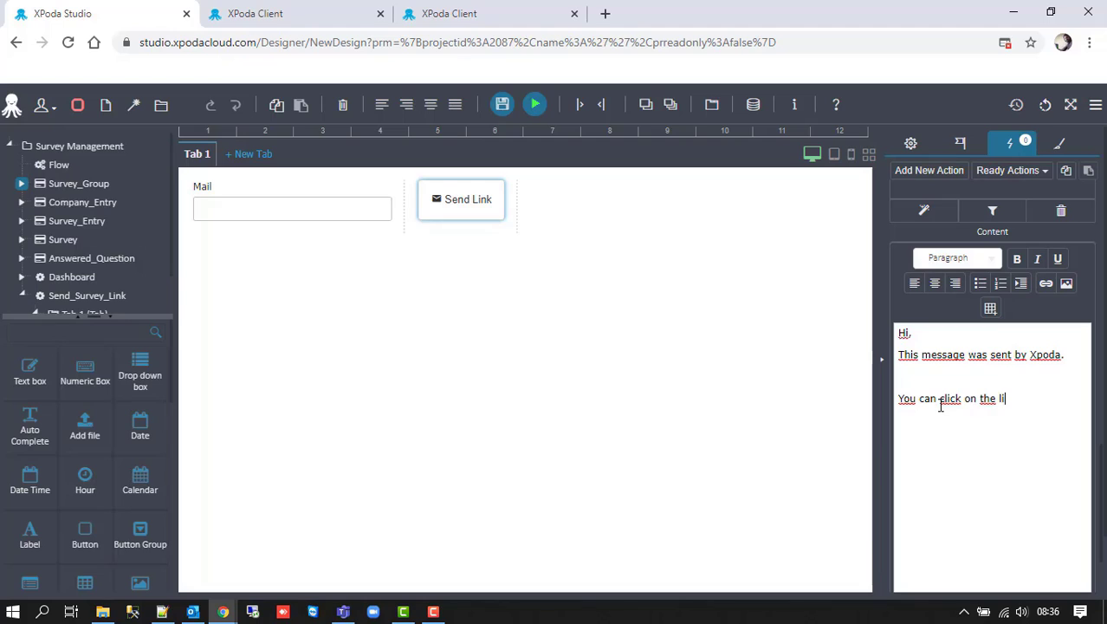
type("nk below ")
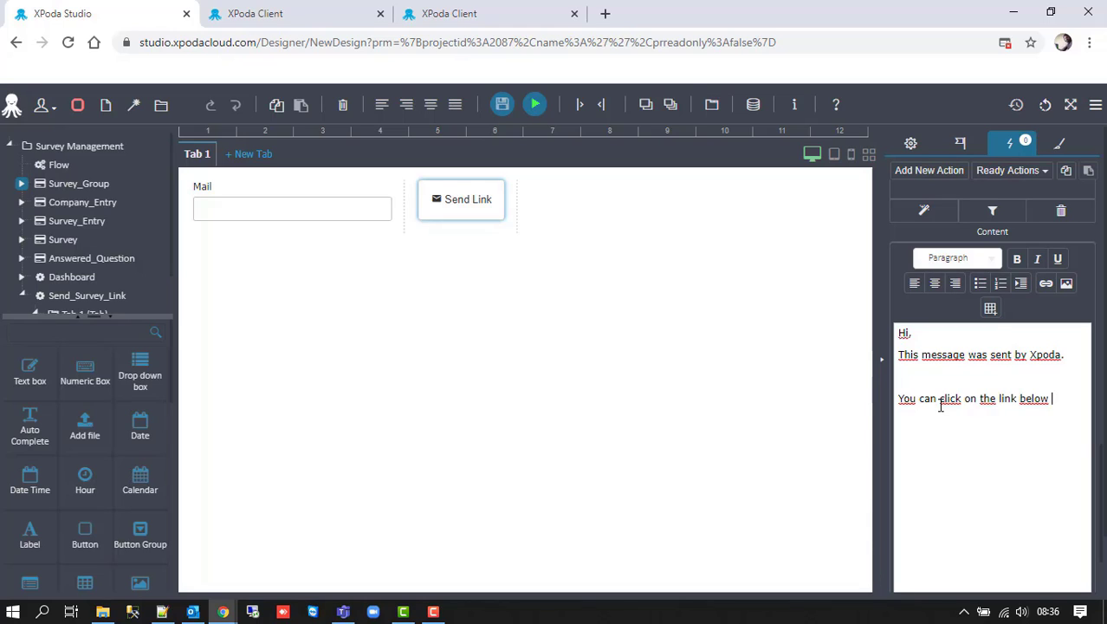
type("to take the s")
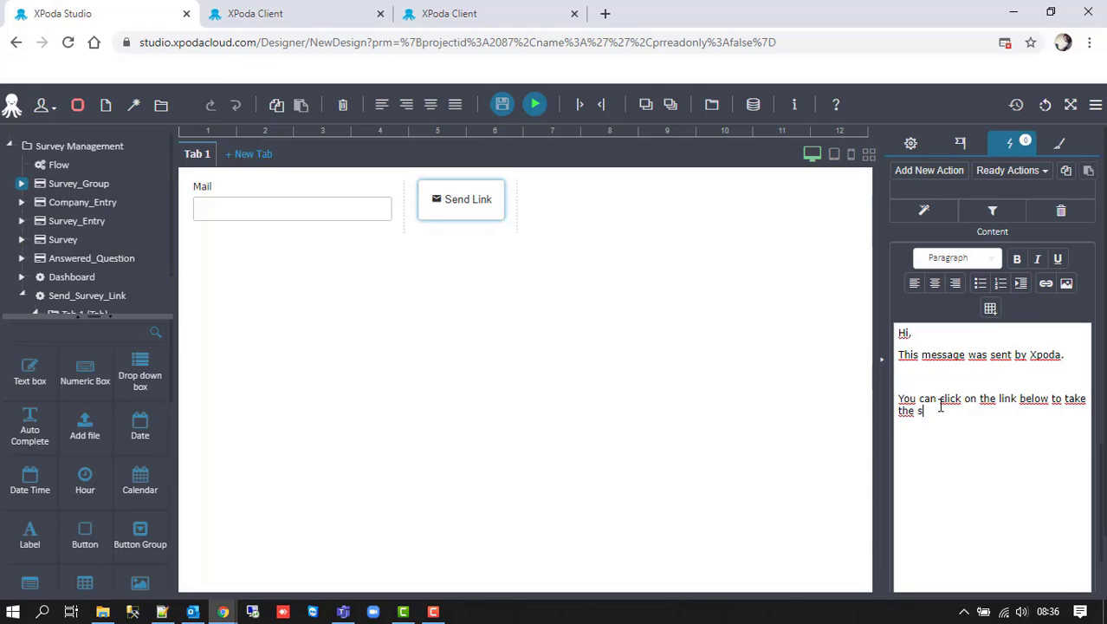
type("ruand sha")
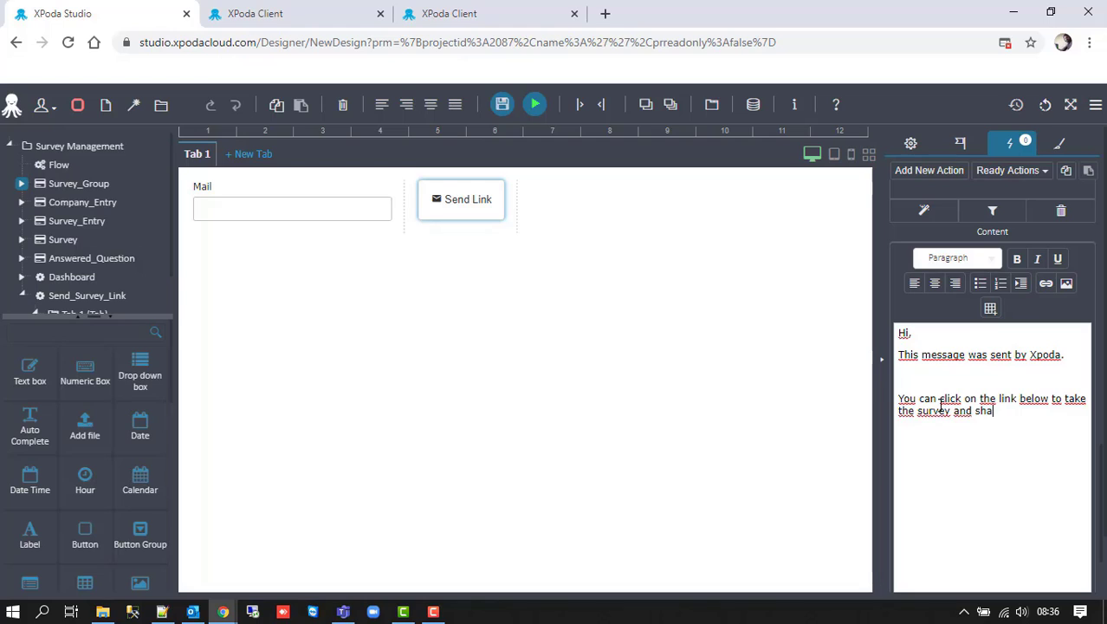
type("re")
type("your o")
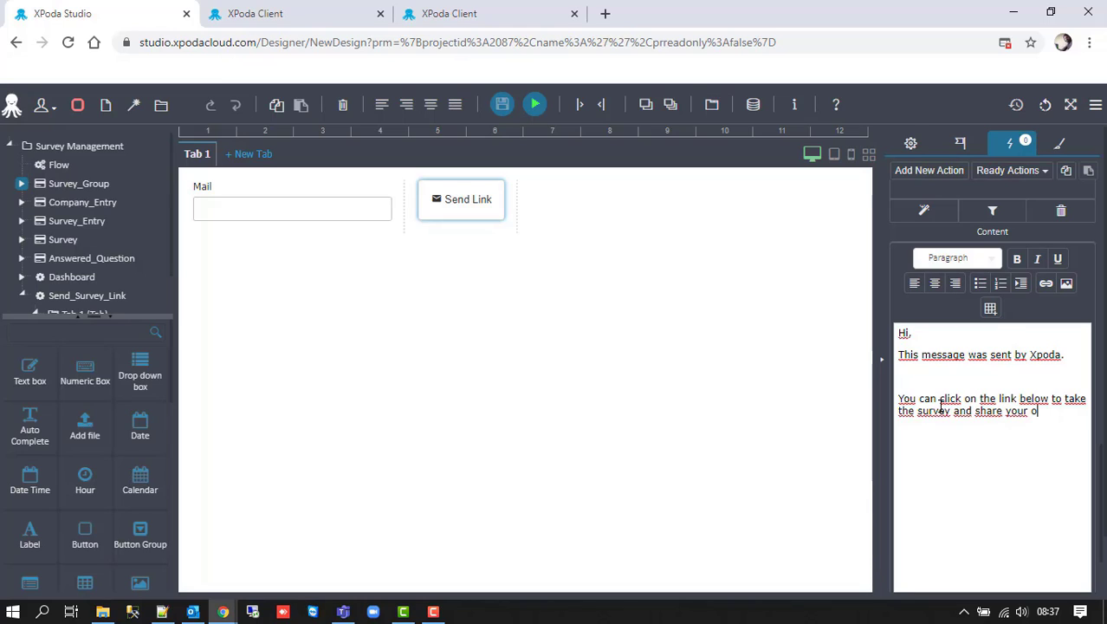
type("pinions")
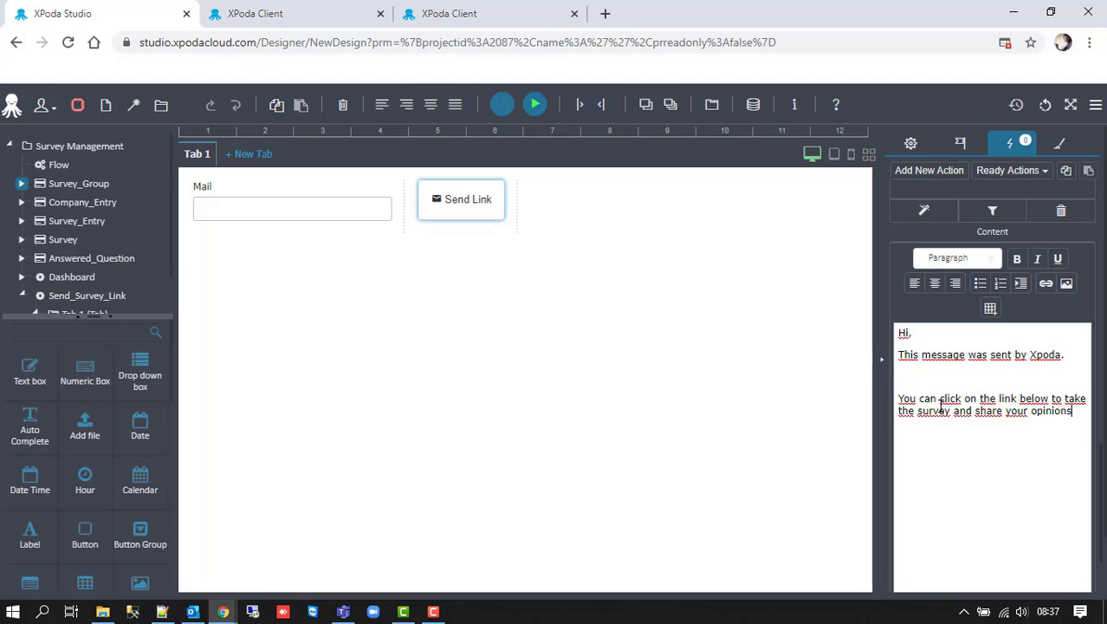
type(".")
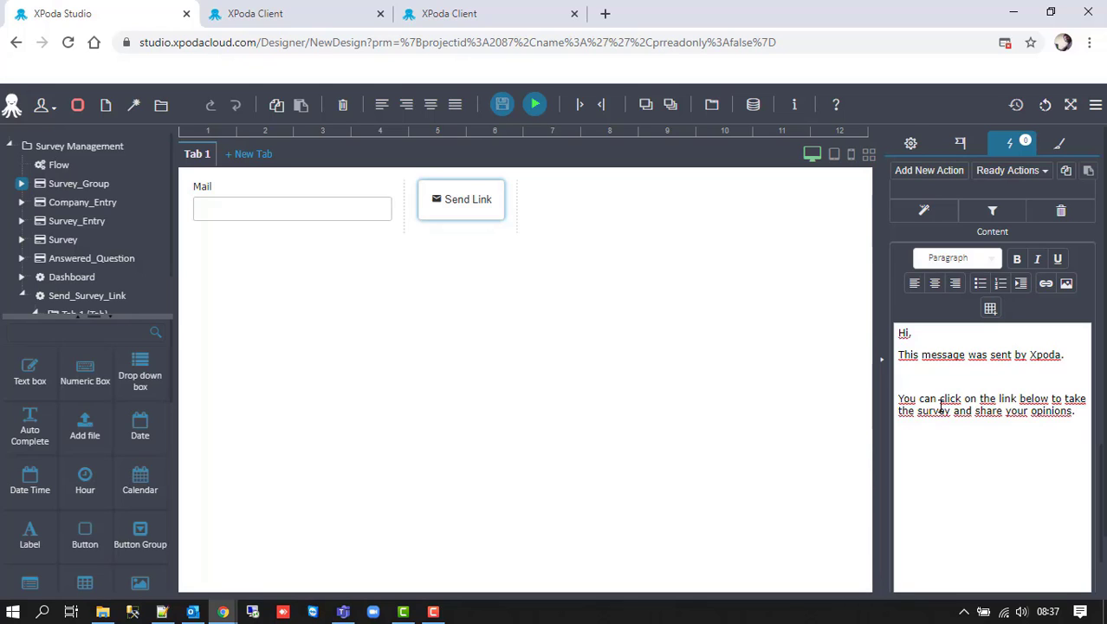
- Set Confirmation Form to Survey and enter the confirmation user name and password
scroll(939, 427, "down", 6)
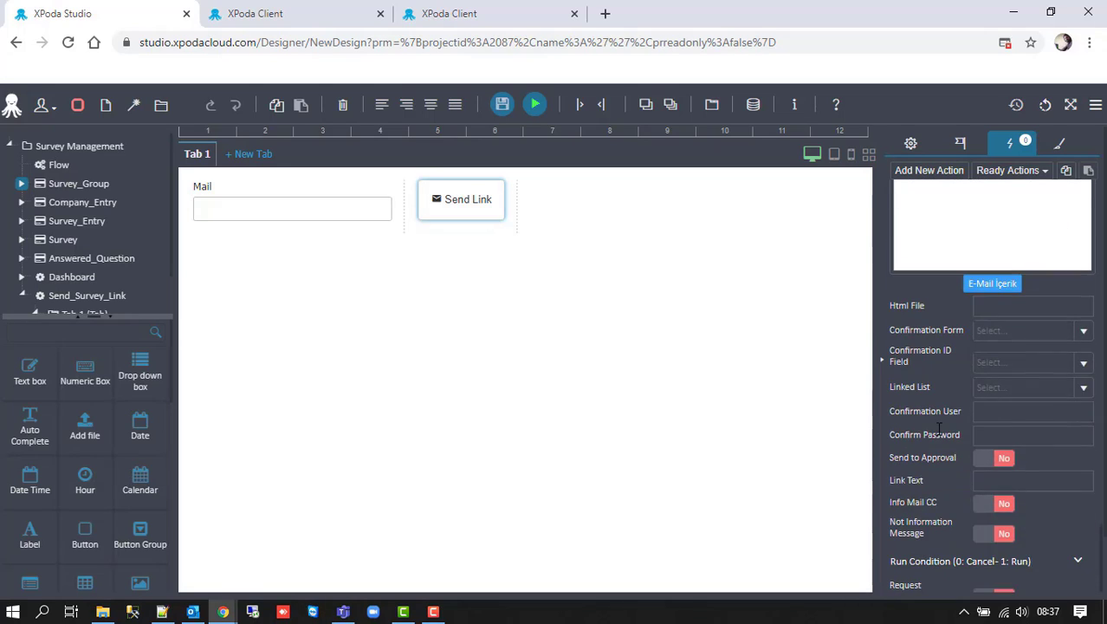
left_click(1082, 330)
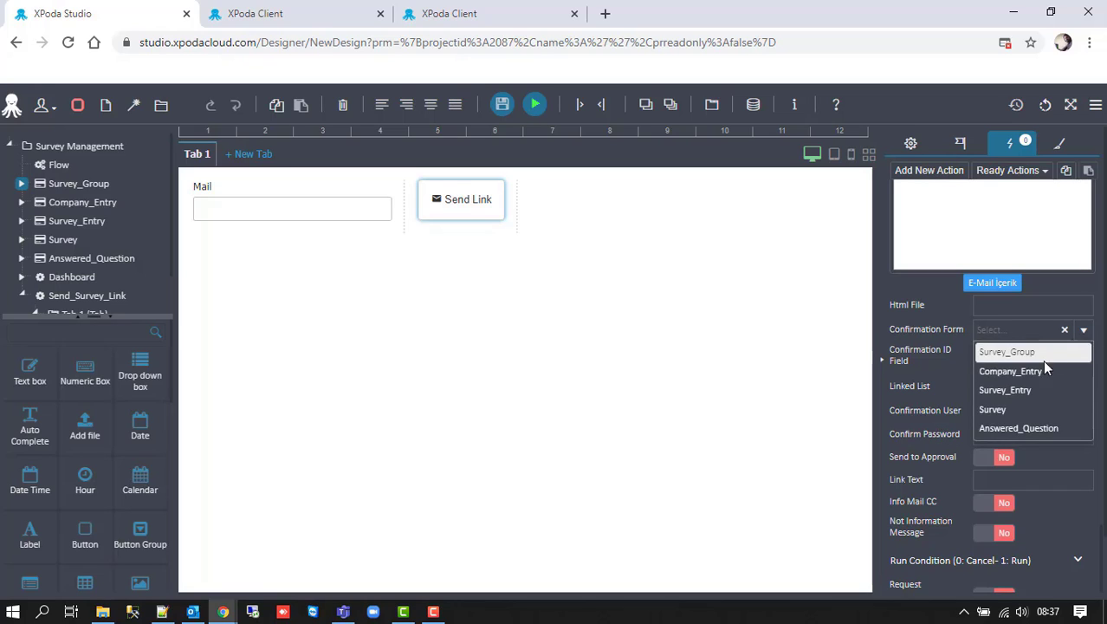
left_click(1012, 409)
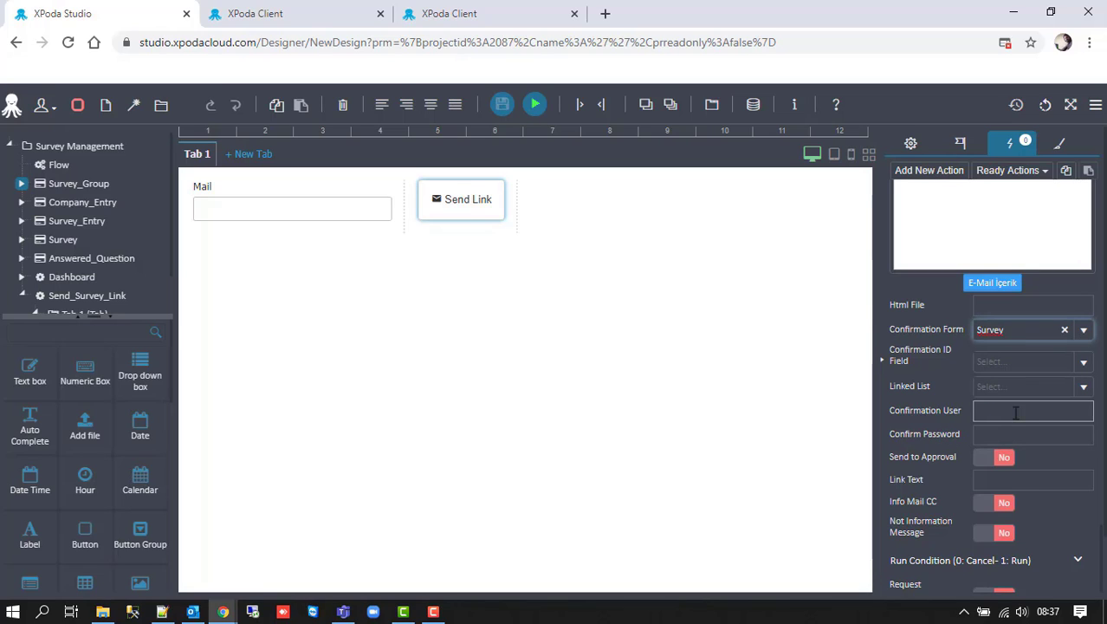
left_click(991, 412)
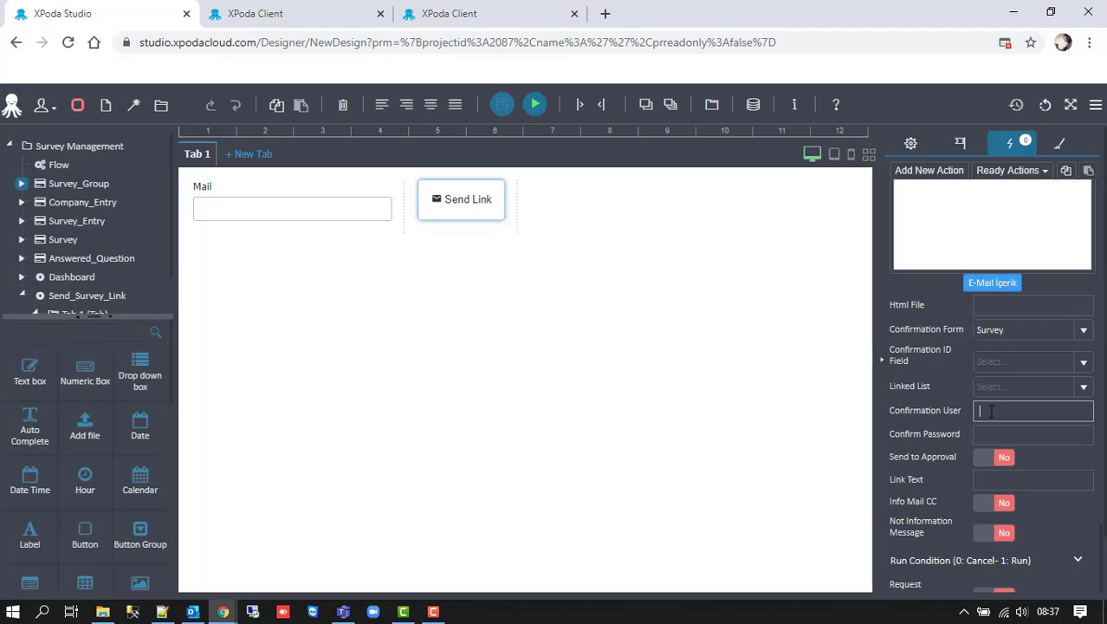
key("Tab")
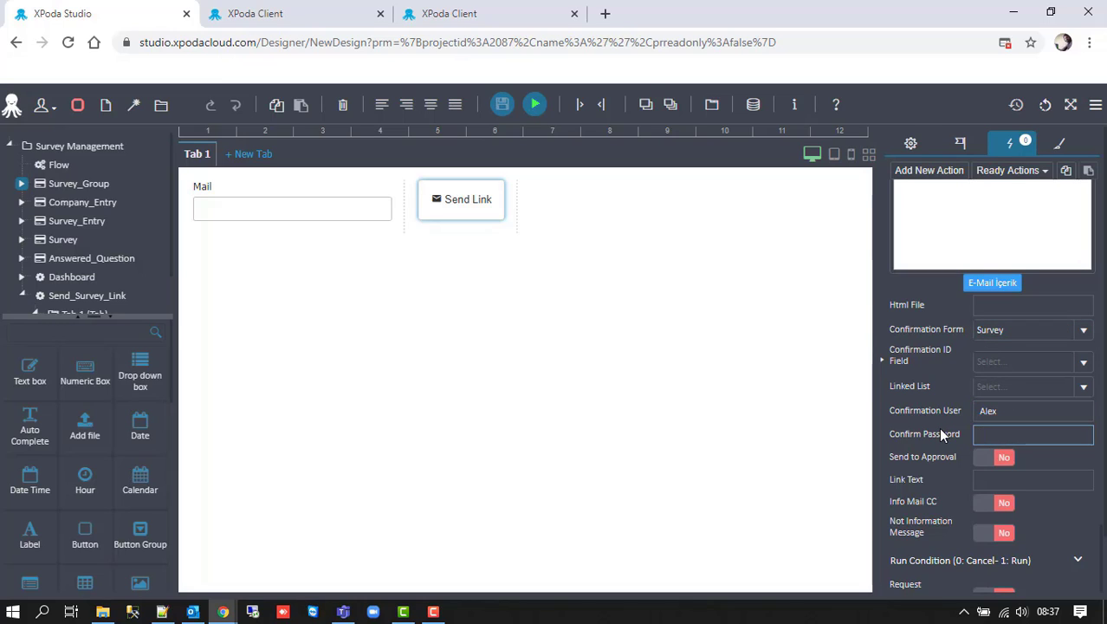
- Turn Send to Approval on and set the link text to 'Click here to take the survey'
left_click(1000, 456)
left_click(1009, 479)
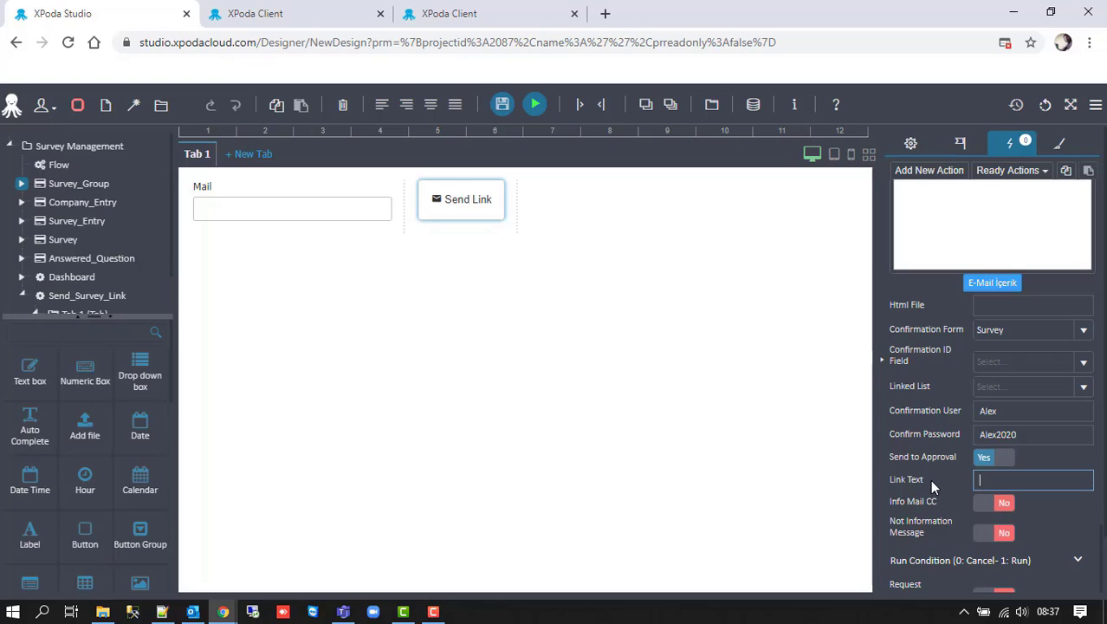
type("Click here to take t")
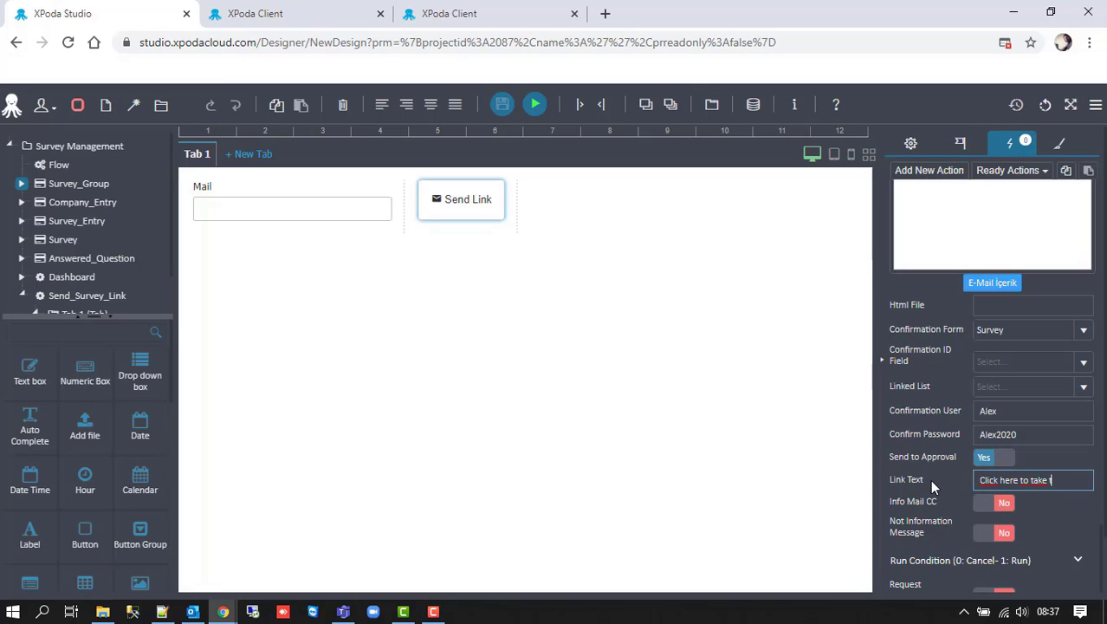
type("he survey")
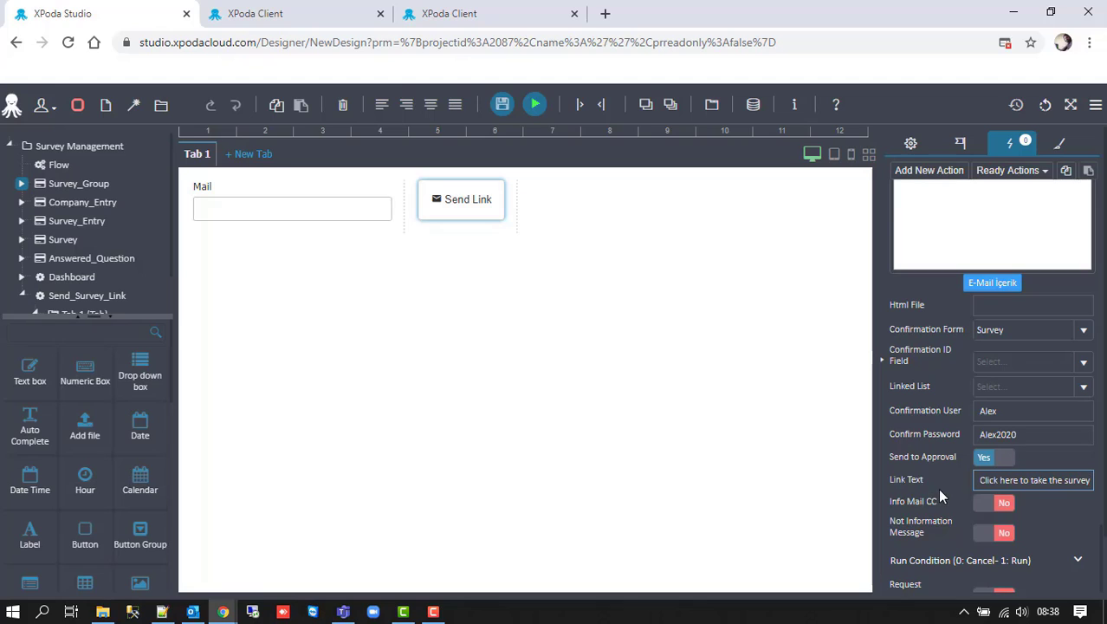
scroll(936, 488, "down", 2)
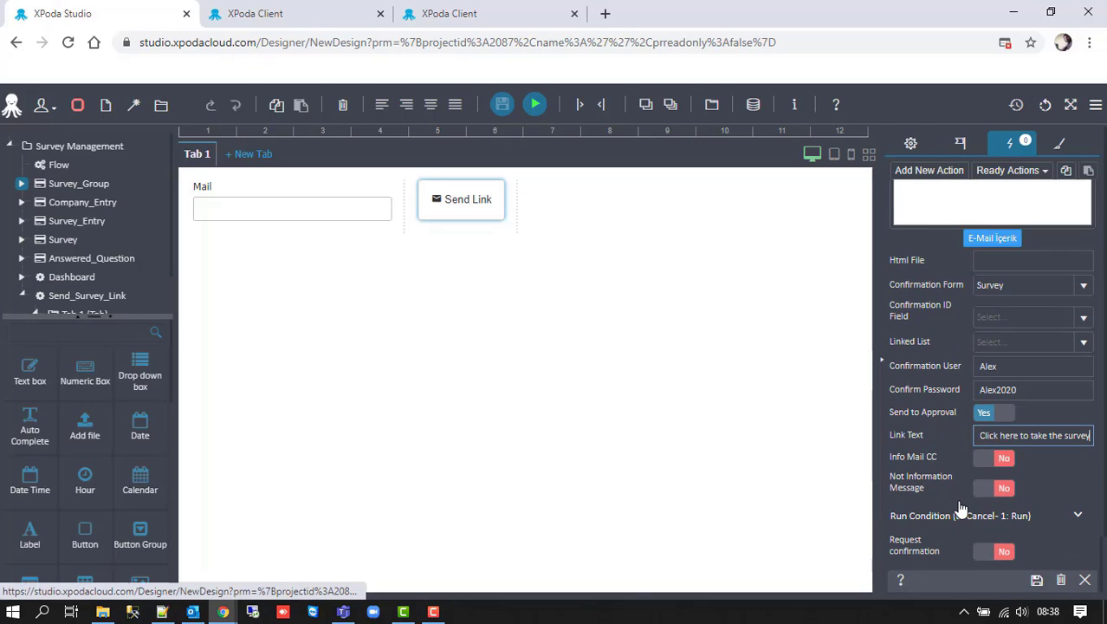
- Save the e-mail action and the form design, then run the form in XPoda Client
left_click(1038, 581)
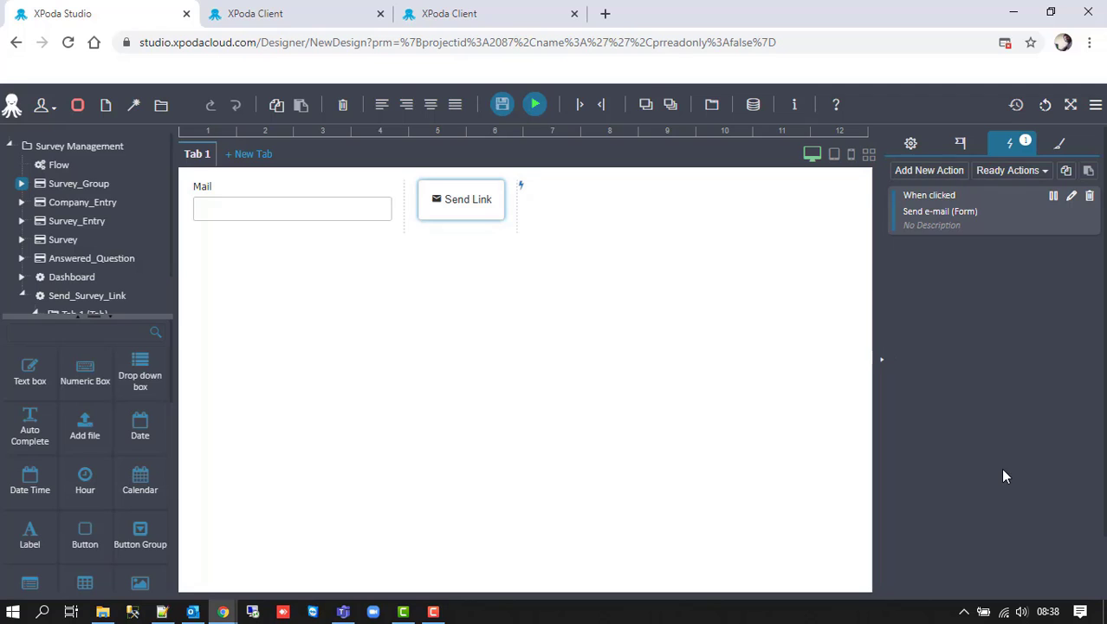
left_click(500, 107)
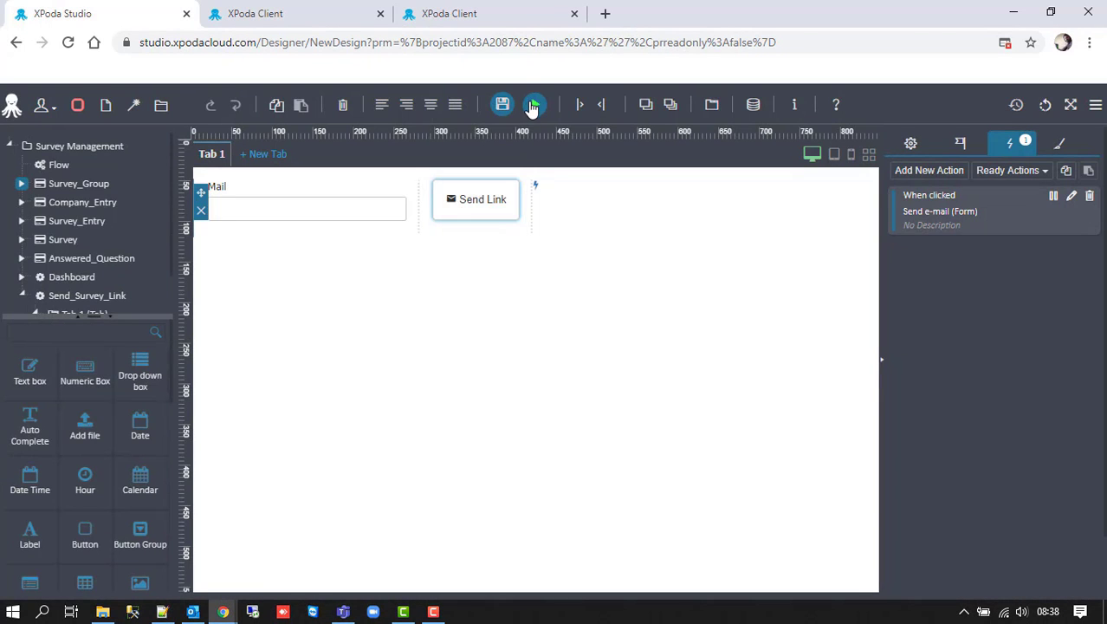
left_click(533, 105)
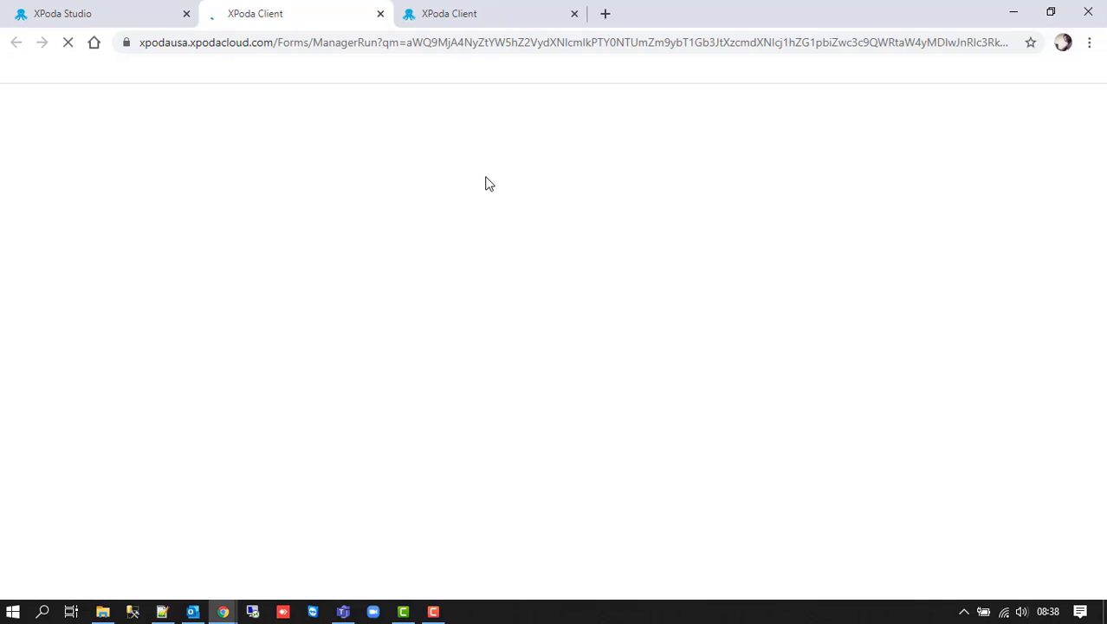
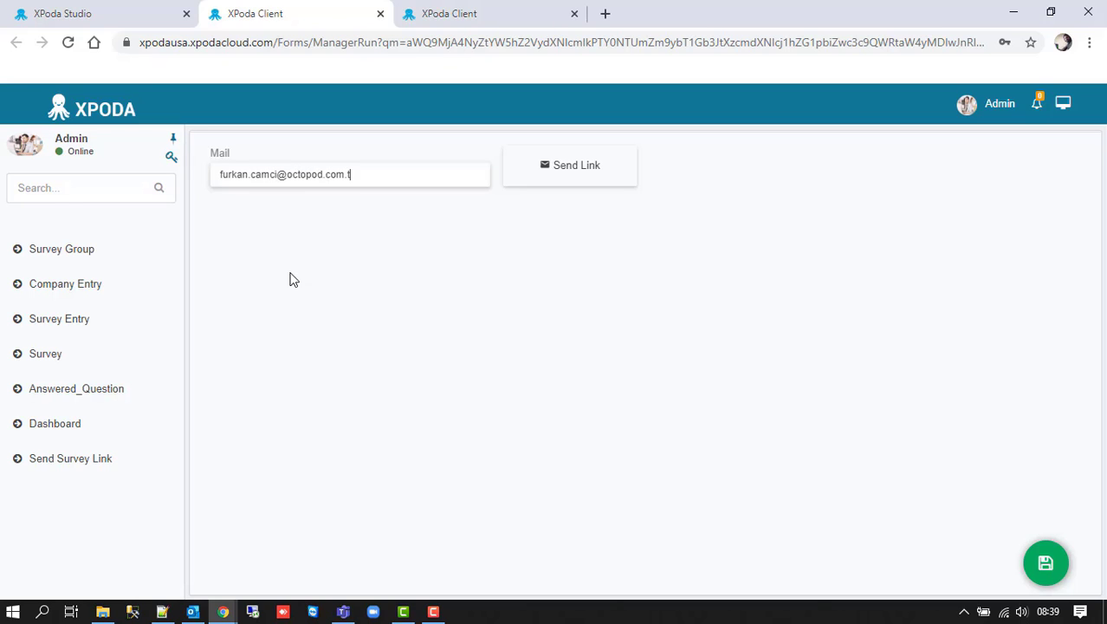
- Email the survey link to the address in the Mail field, then switch to Outlook
left_click(584, 173)
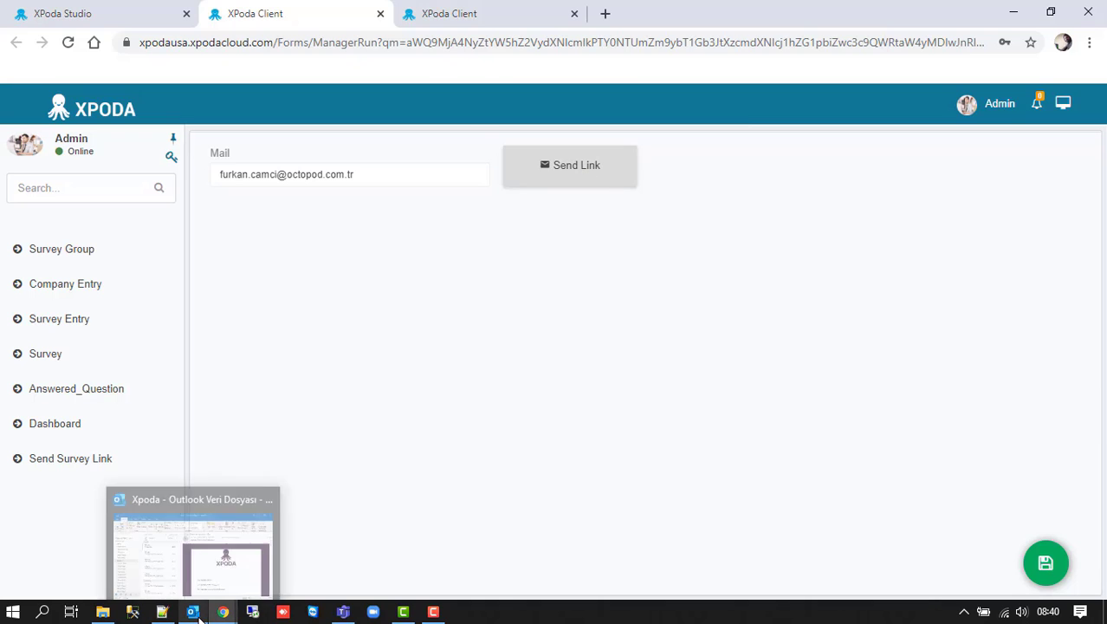
left_click(198, 611)
- Open the Survey Link email and follow its 'Click here to take the survey' link
left_click(294, 230)
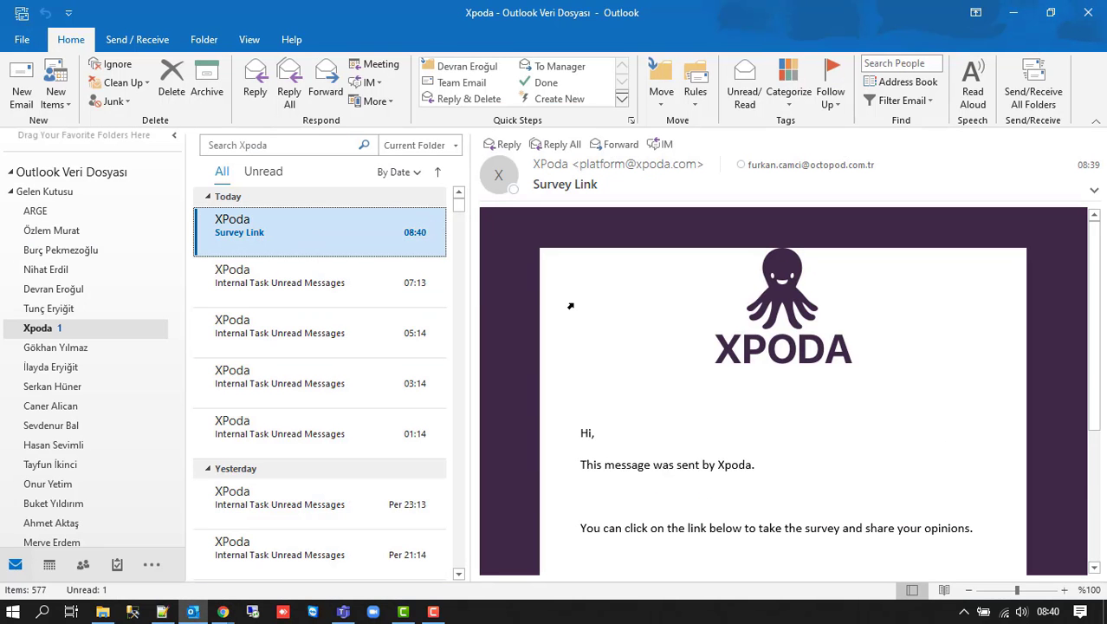
scroll(726, 337, "down", 2)
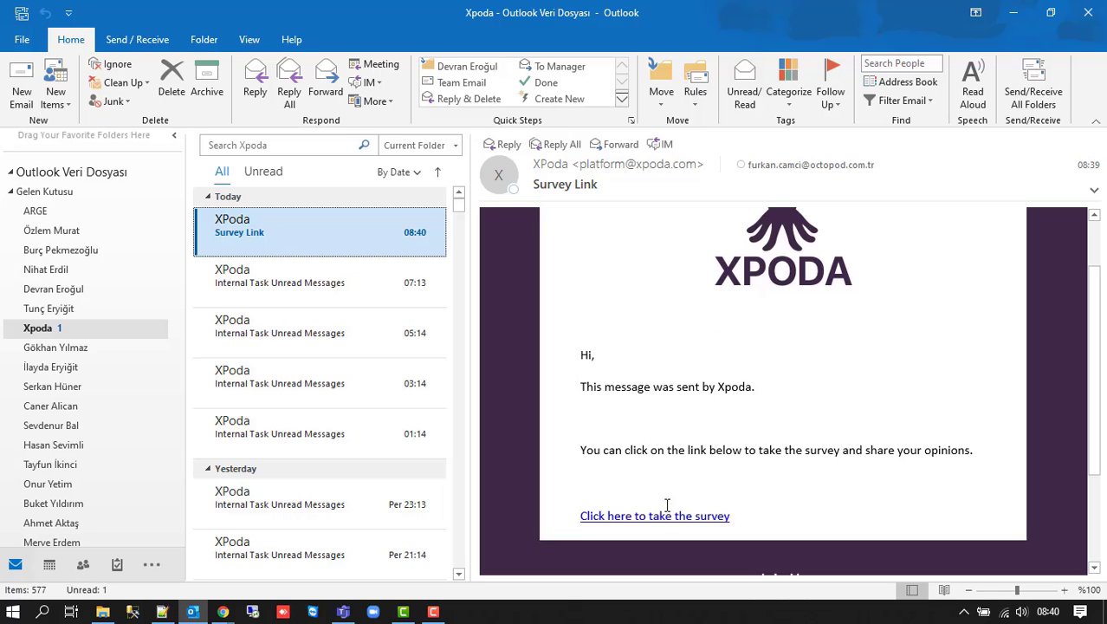
left_click(656, 517)
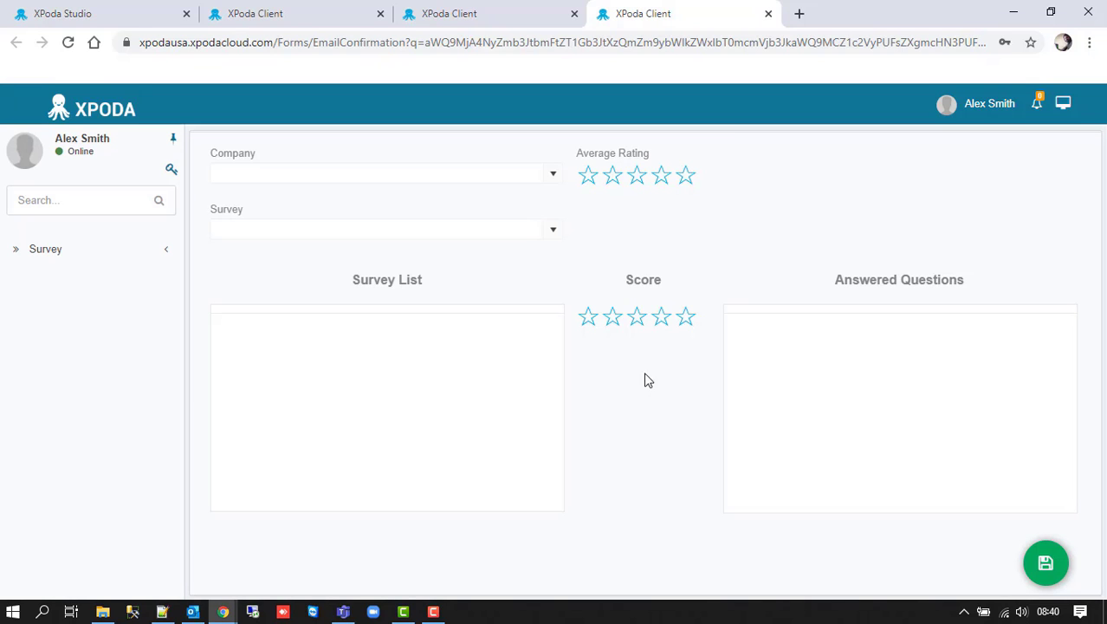
- Close the survey and login tabs, return to XPoda Studio, and collapse Send_Survey_Link in the tree
left_click(767, 14)
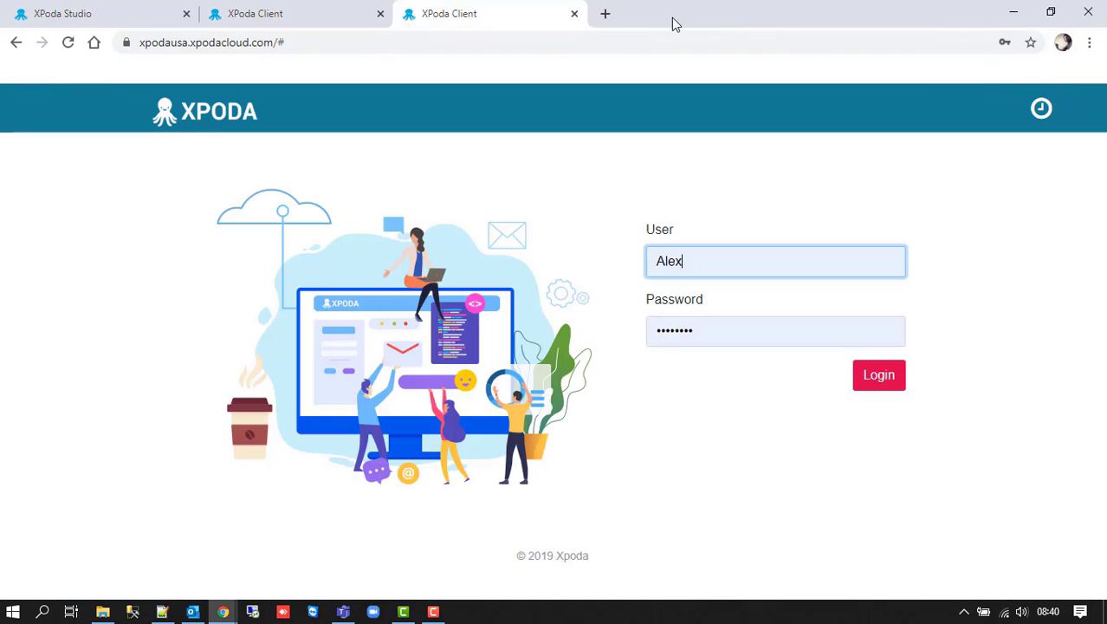
left_click(574, 14)
left_click(95, 14)
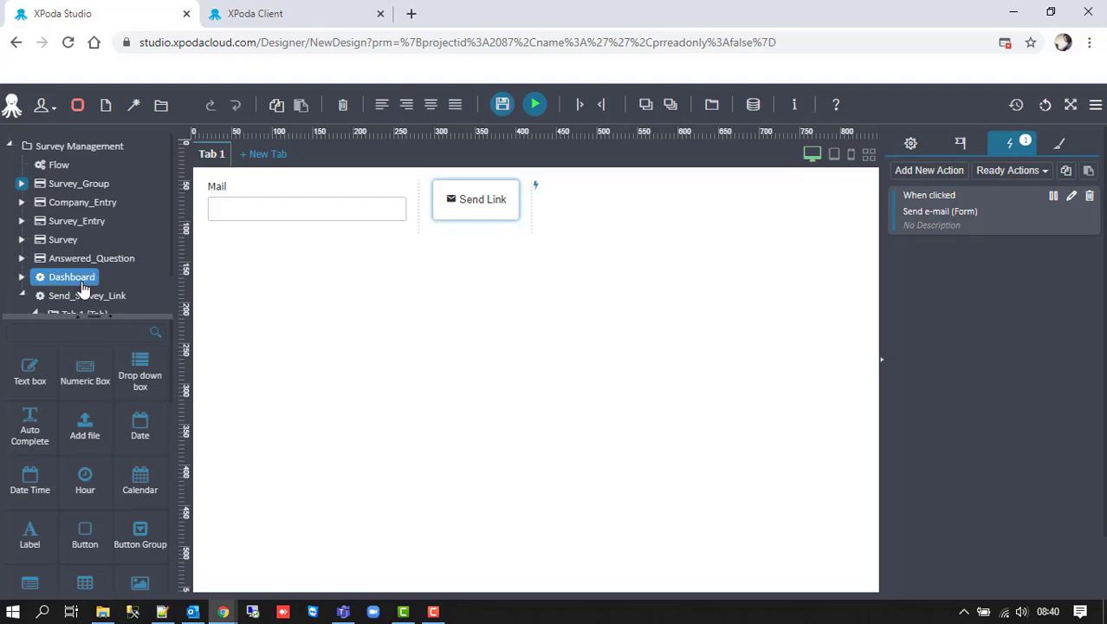
left_click(22, 295)
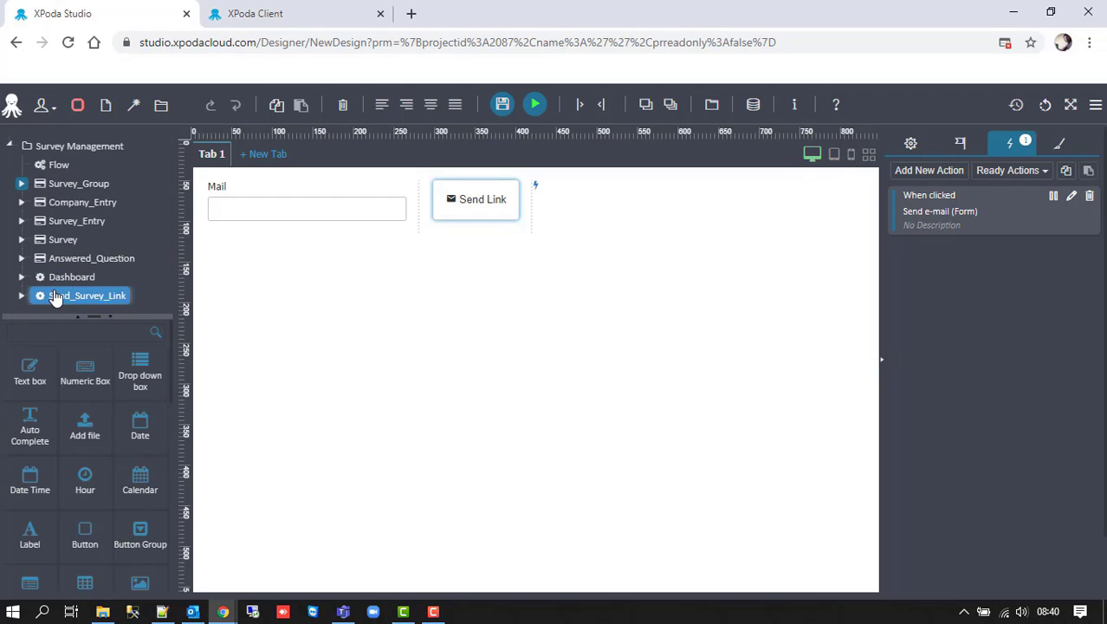
- Create a new responsive form named Send_Mail with form type Report
left_click(107, 108)
left_click(471, 346)
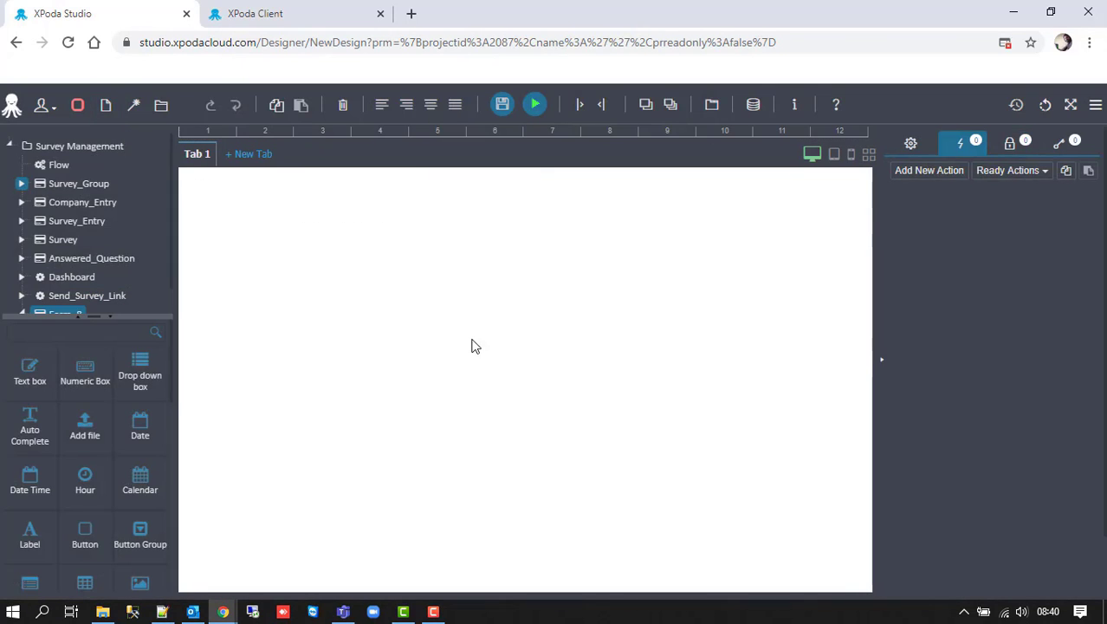
left_click(910, 143)
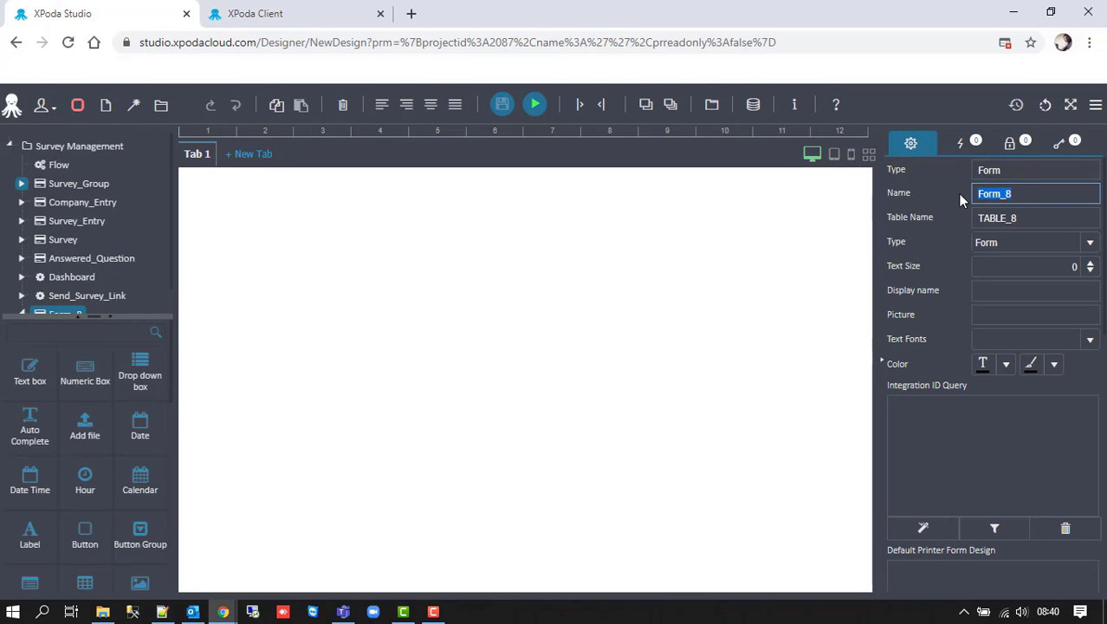
type("Send Mail")
key("Tab")
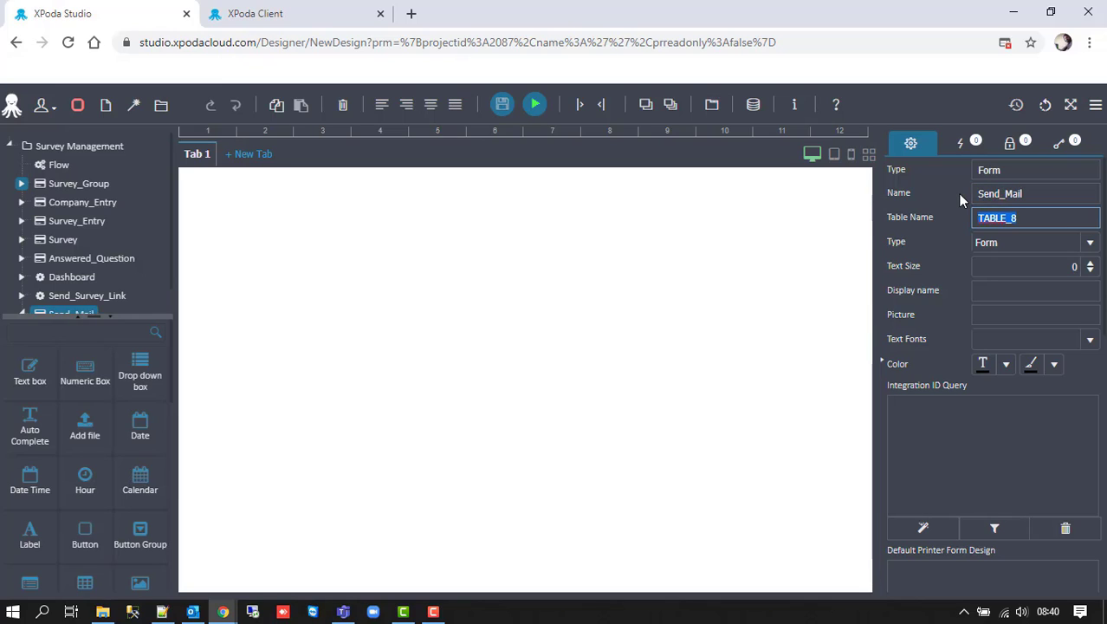
key("Tab")
type("rep")
key("Return")
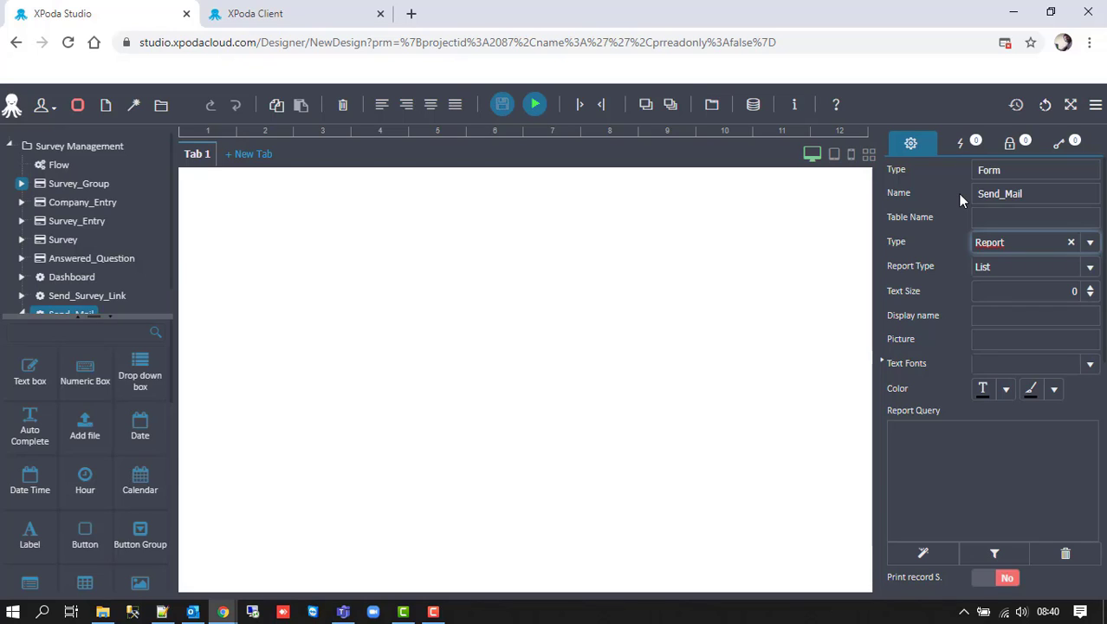
- Set the display name to 'Send Mail' and place a drop-down box on the canvas
left_click(983, 315)
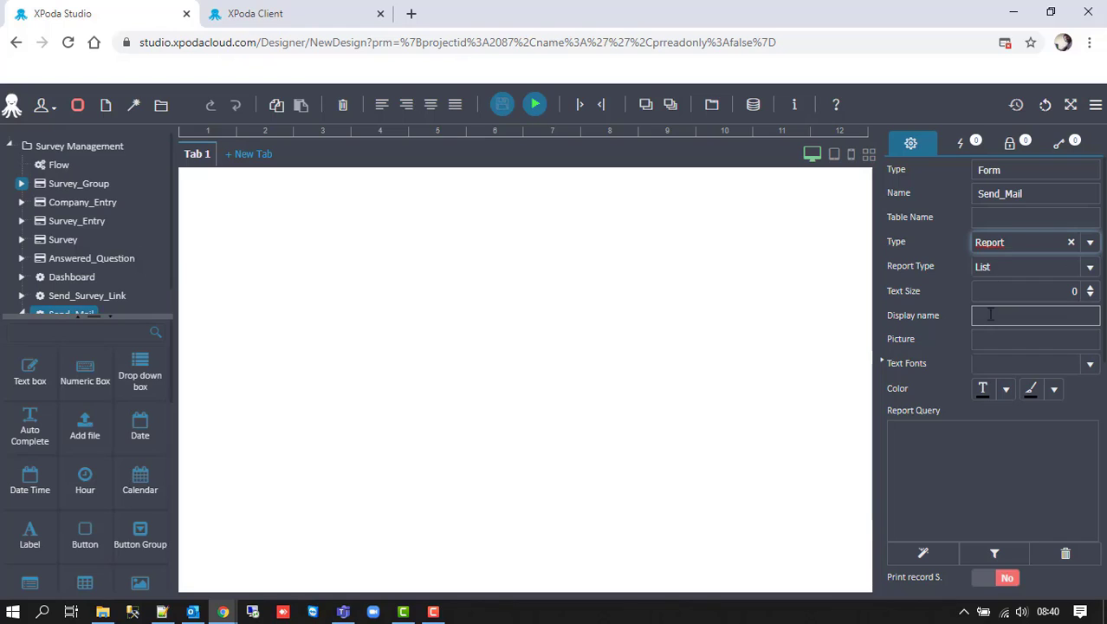
type("Send")
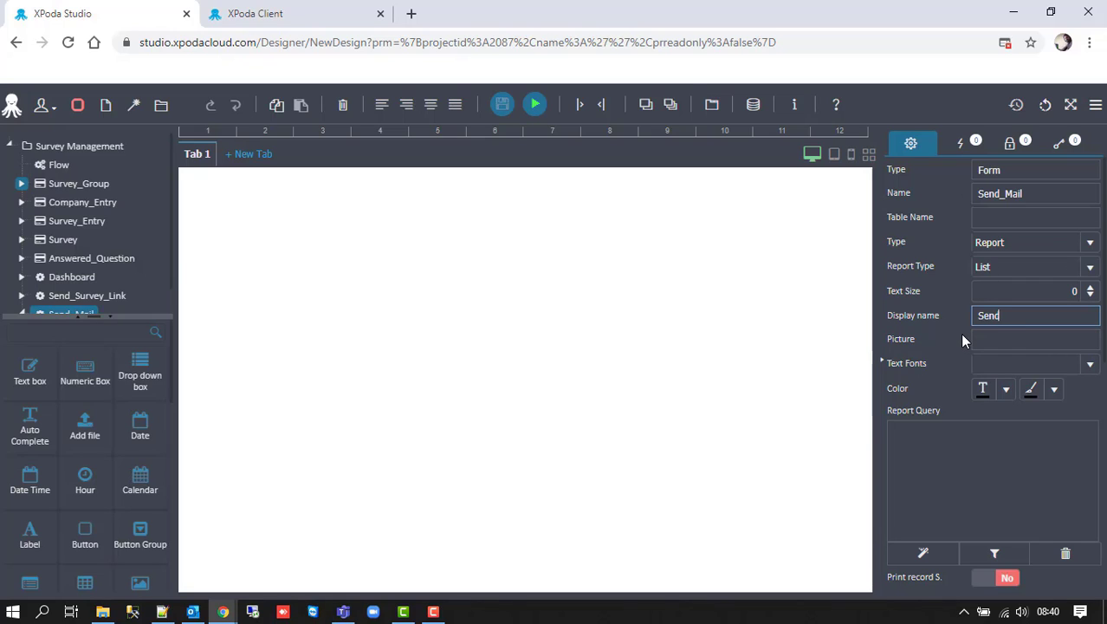
type(" Mail")
left_click_drag(139, 372, 269, 232)
- Label the drop-down 'Survey Group' and name it Survey_Group
left_click(217, 185)
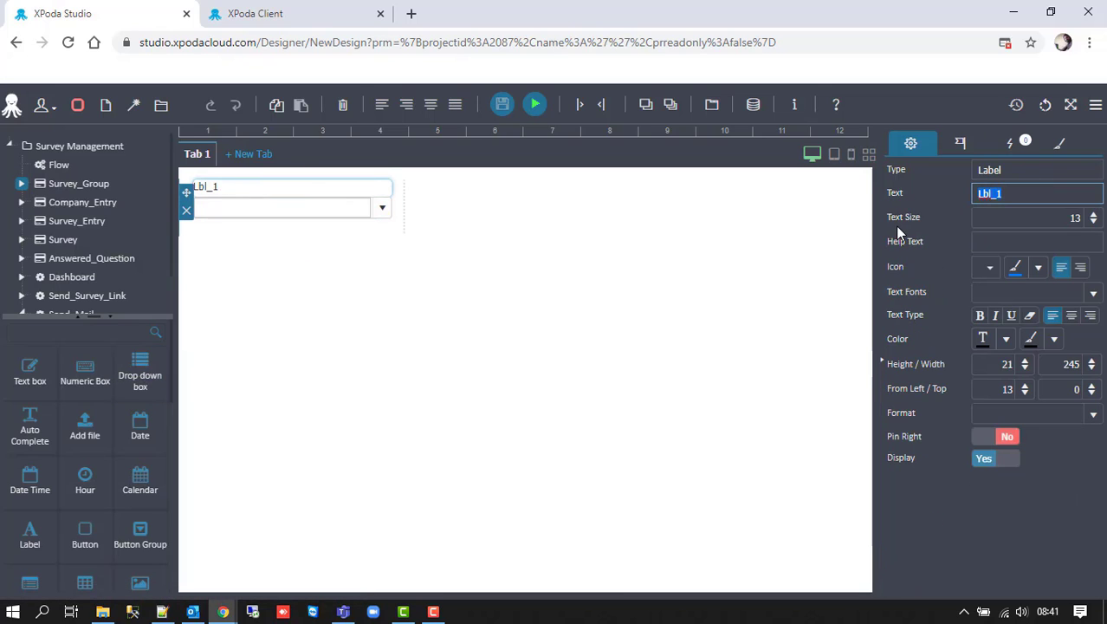
type("Survey Group")
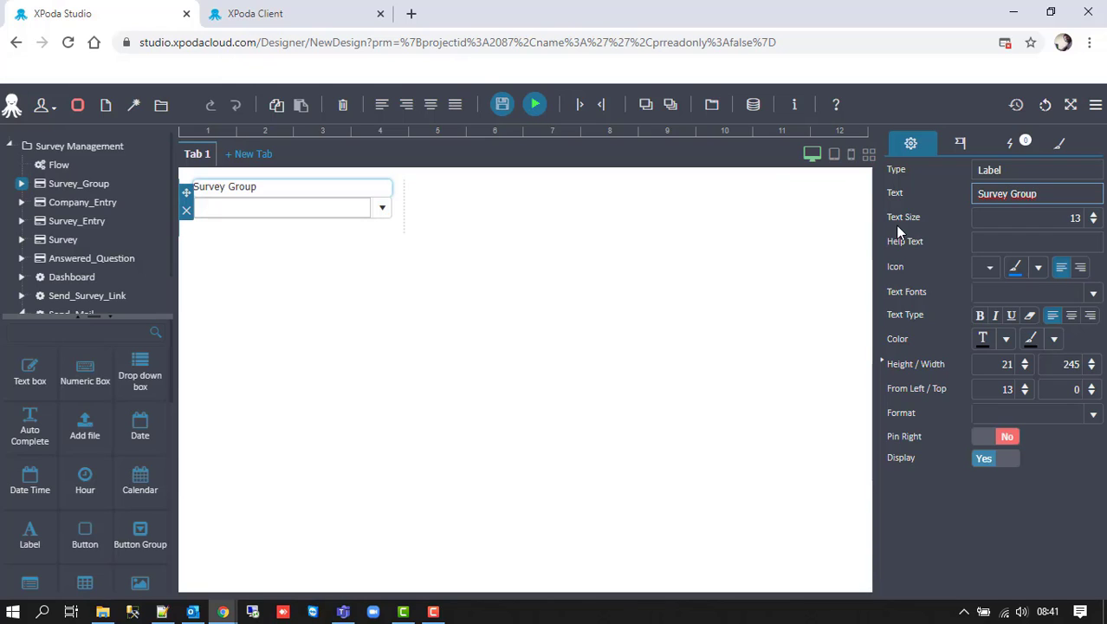
key("ctrl+a")
key("ctrl+c")
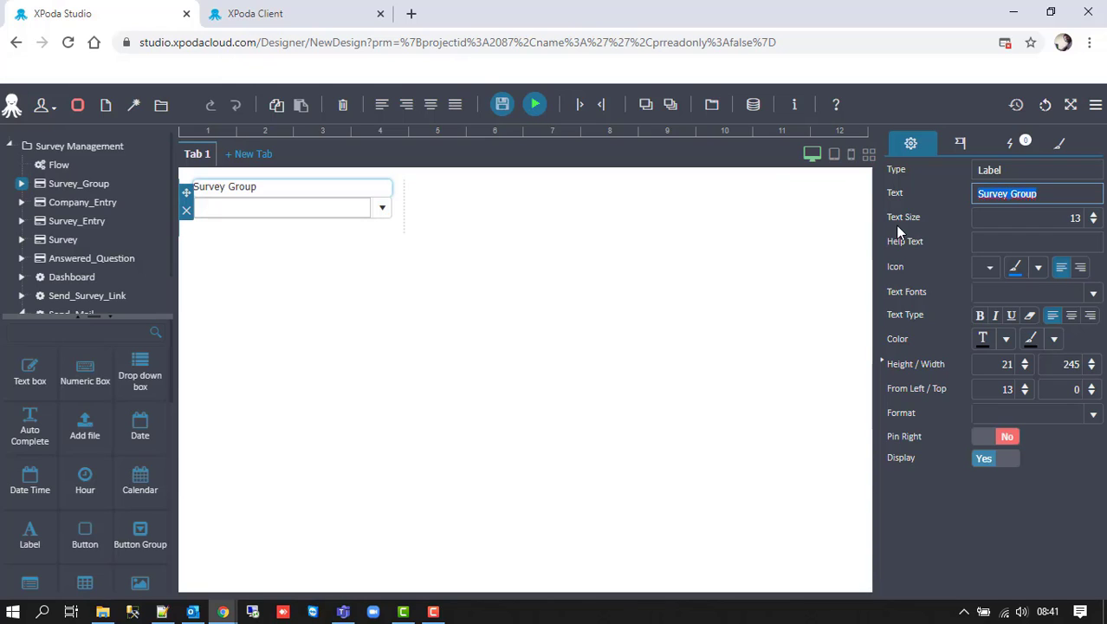
left_click(356, 217)
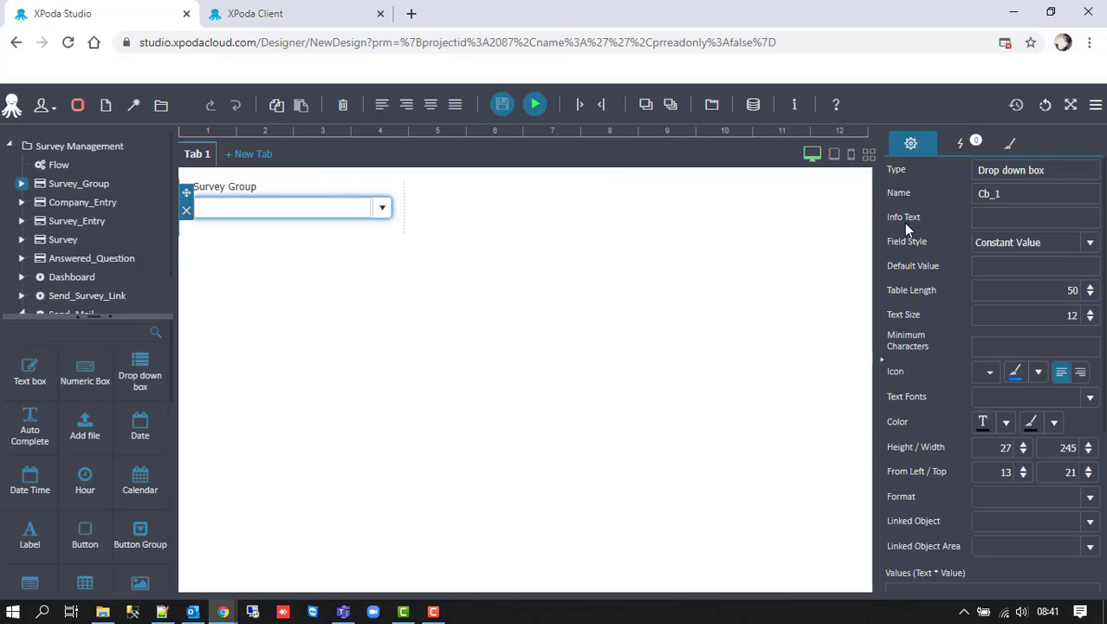
left_click_drag(977, 195, 997, 194)
key("ctrl+v")
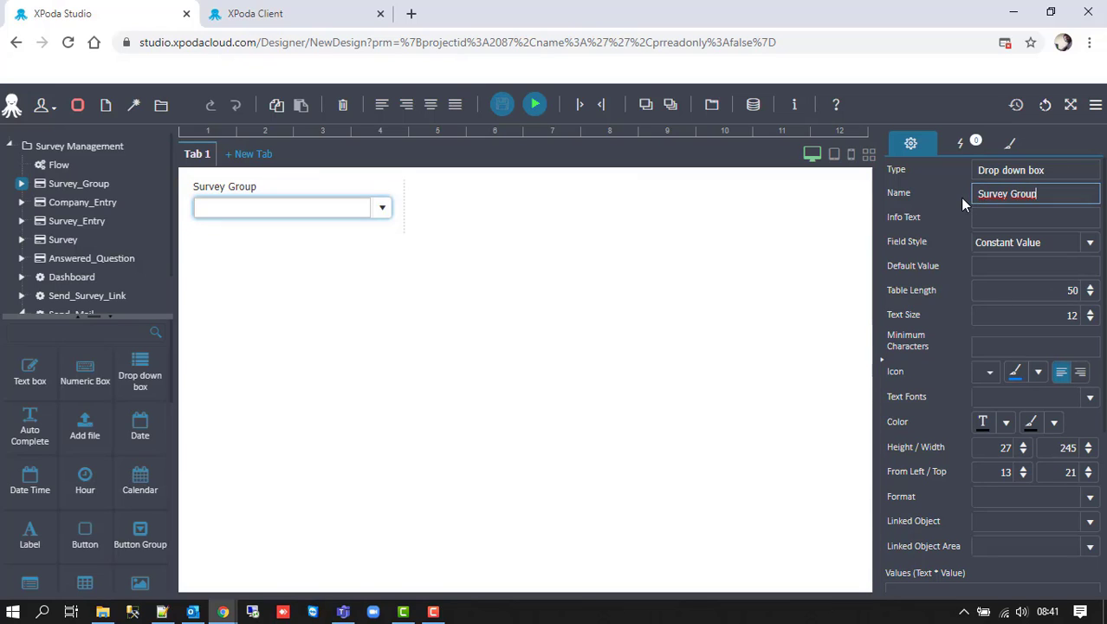
- Set the drop-down's Field Style to SQL Query and open its query builder
left_click(1090, 242)
left_click(1004, 283)
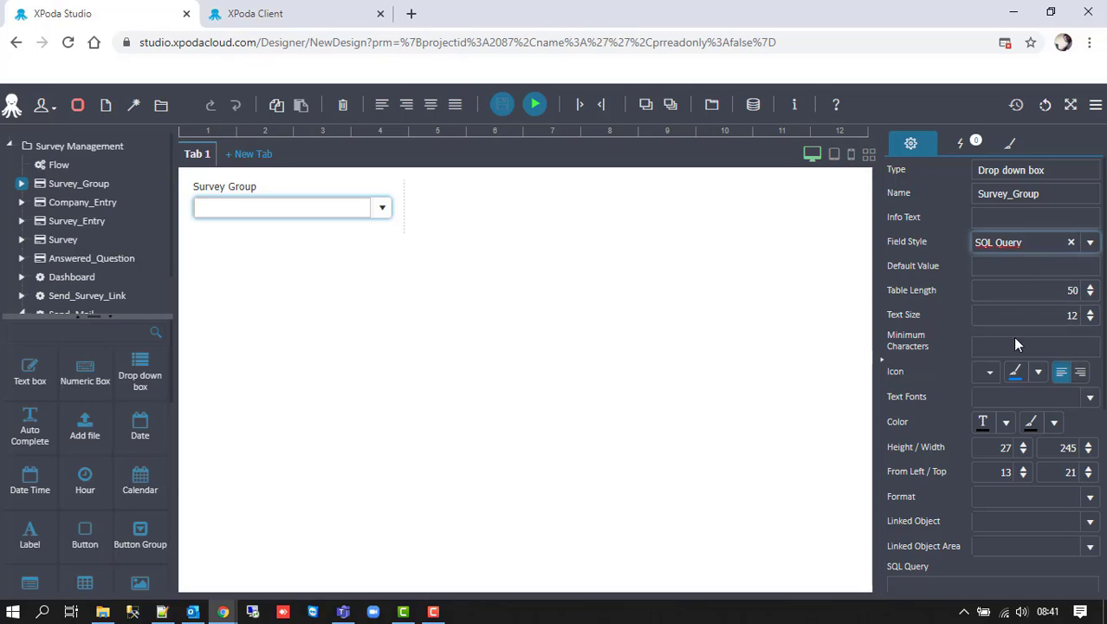
scroll(1012, 336, "down", 5)
left_click(937, 399)
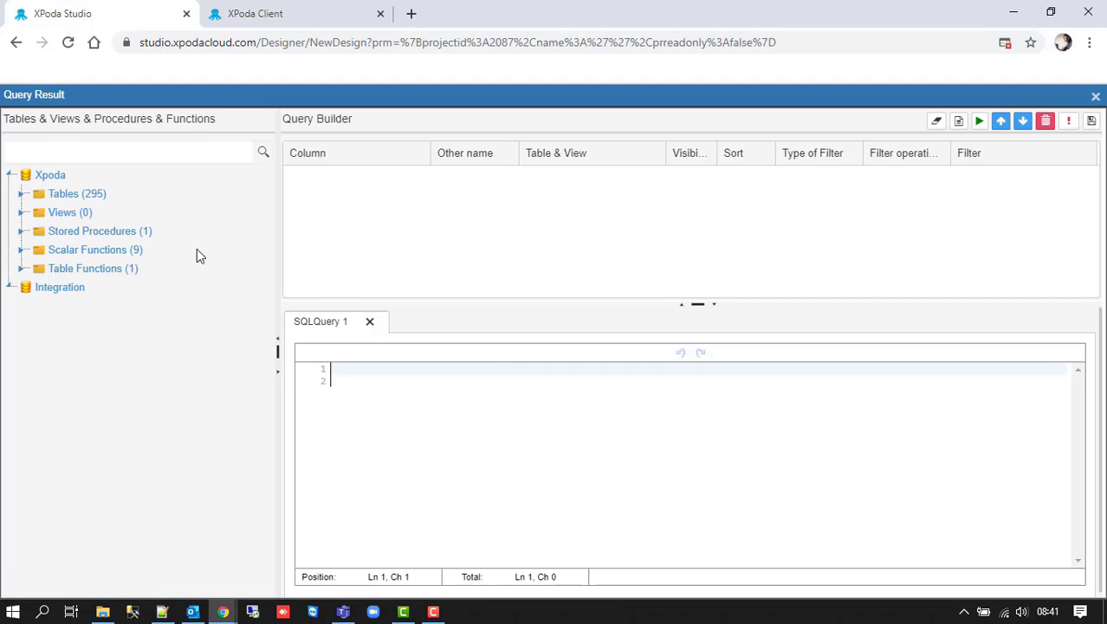
- Build and test a query selecting UserTableID and Name from SM_SURVEY_GROUP, then save it
left_click(23, 192)
left_click(39, 154)
type("SM_")
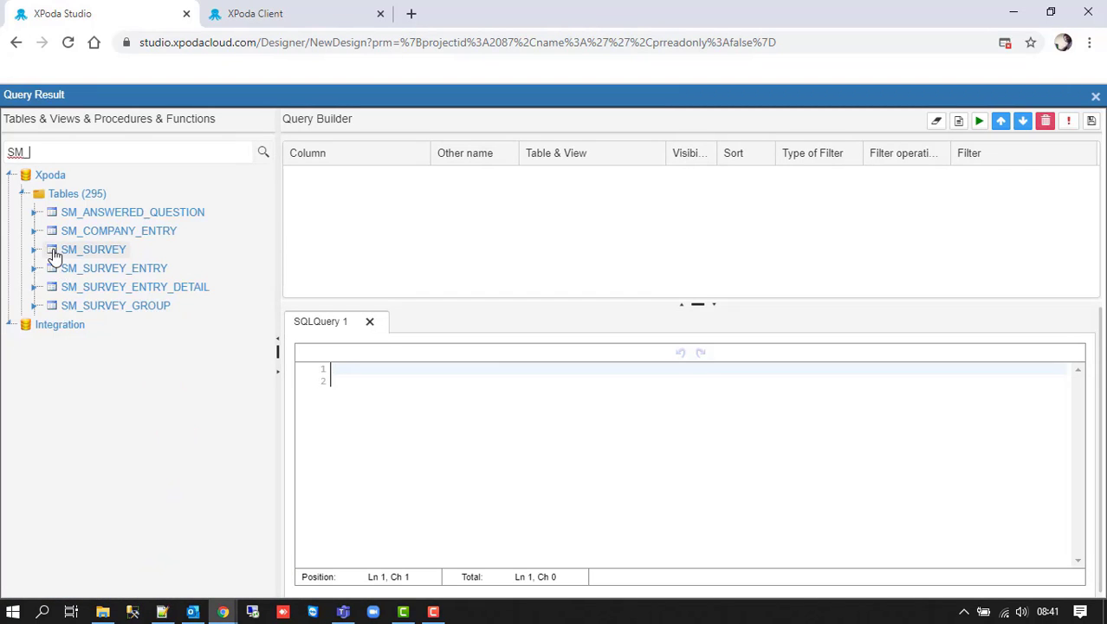
left_click(36, 306)
left_click_drag(93, 330, 372, 229)
left_click_drag(114, 511, 491, 221)
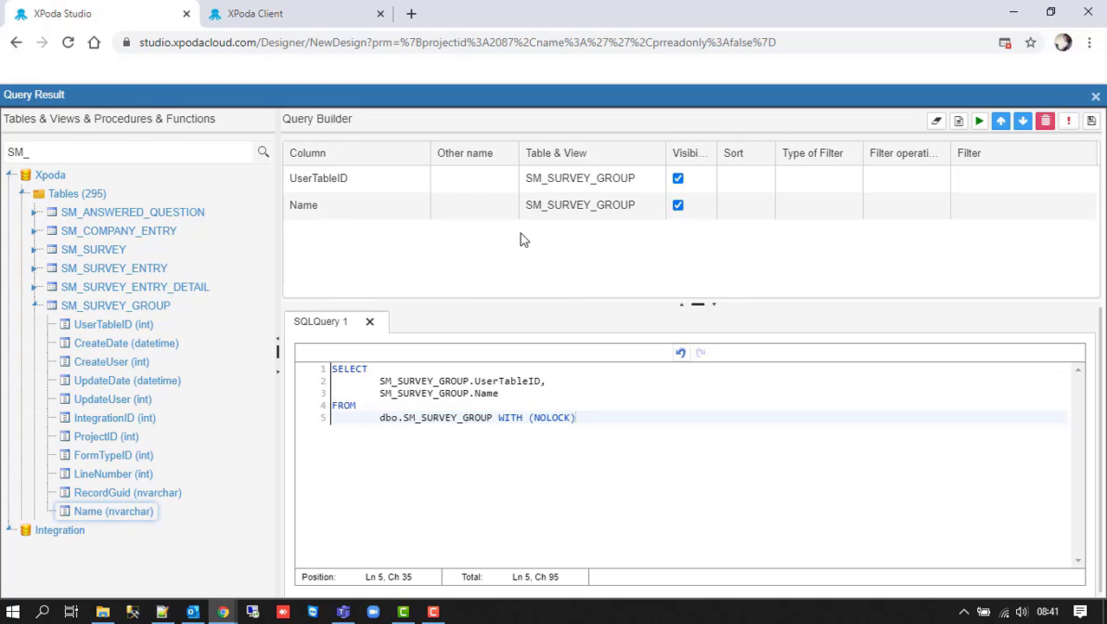
left_click(1069, 122)
left_click(985, 158)
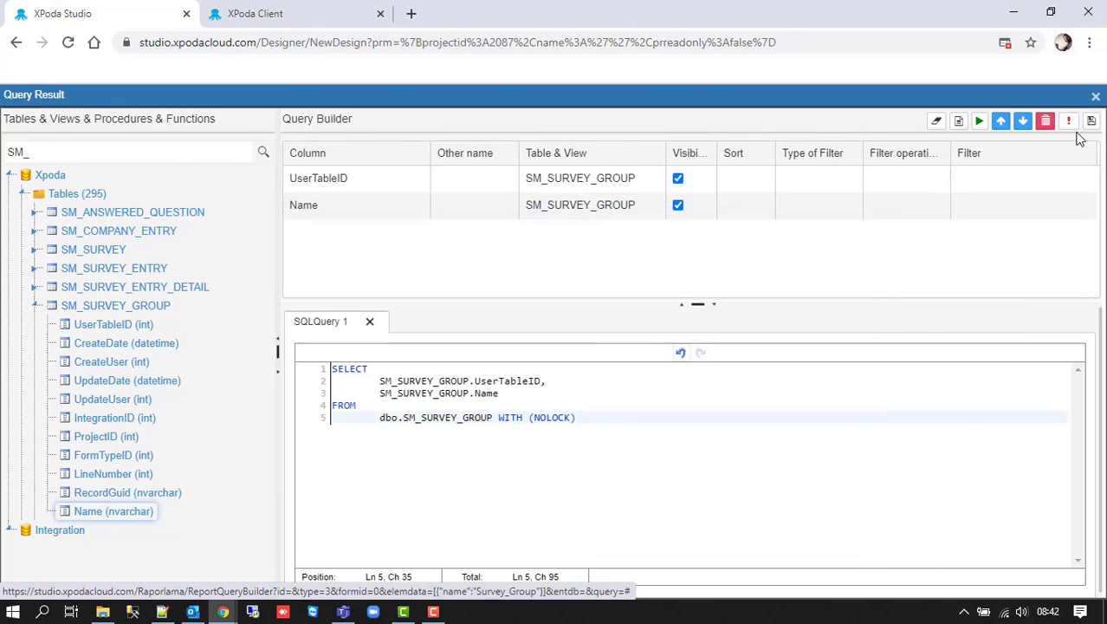
left_click(1090, 121)
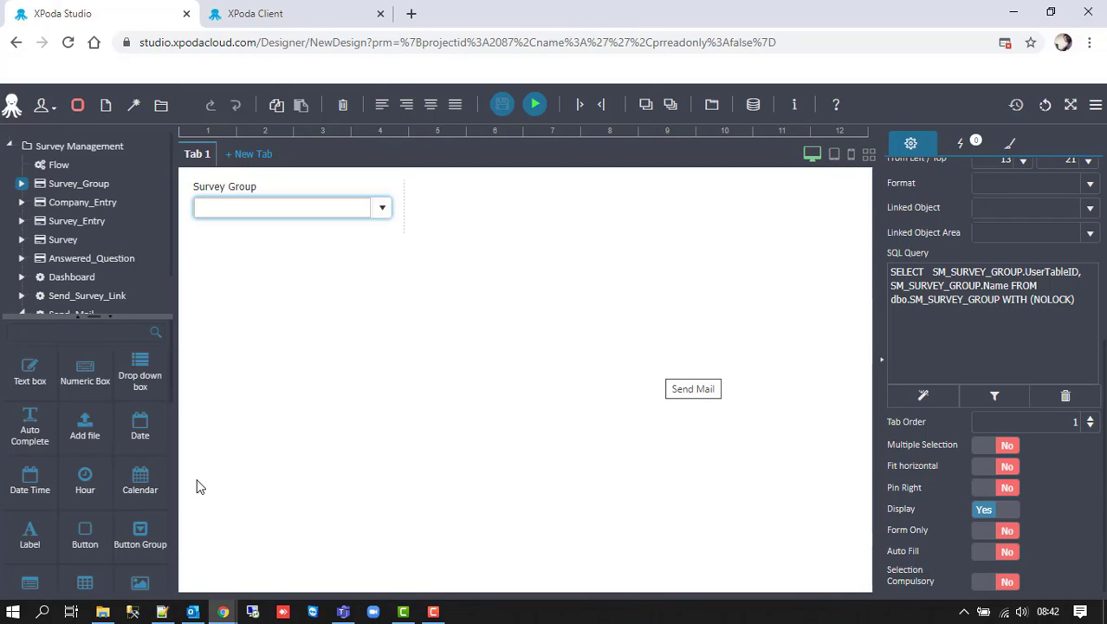
- Add a second drop-down beside Survey Group, labelled and named Survey
left_click_drag(141, 364, 298, 244)
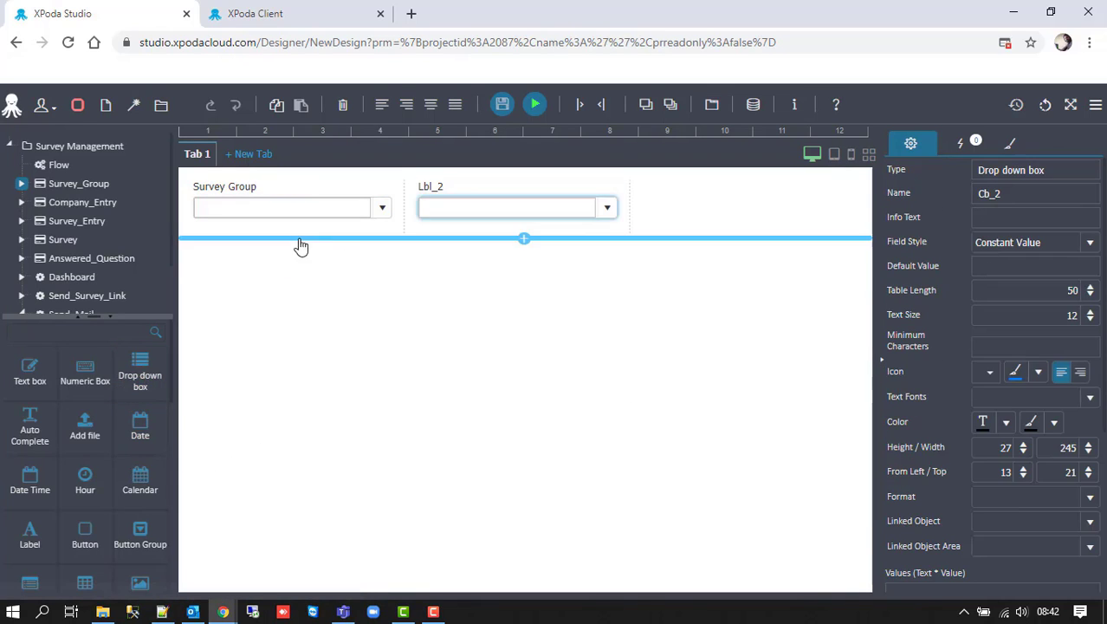
left_click(428, 185)
left_click(1004, 195)
key("ctrl+a")
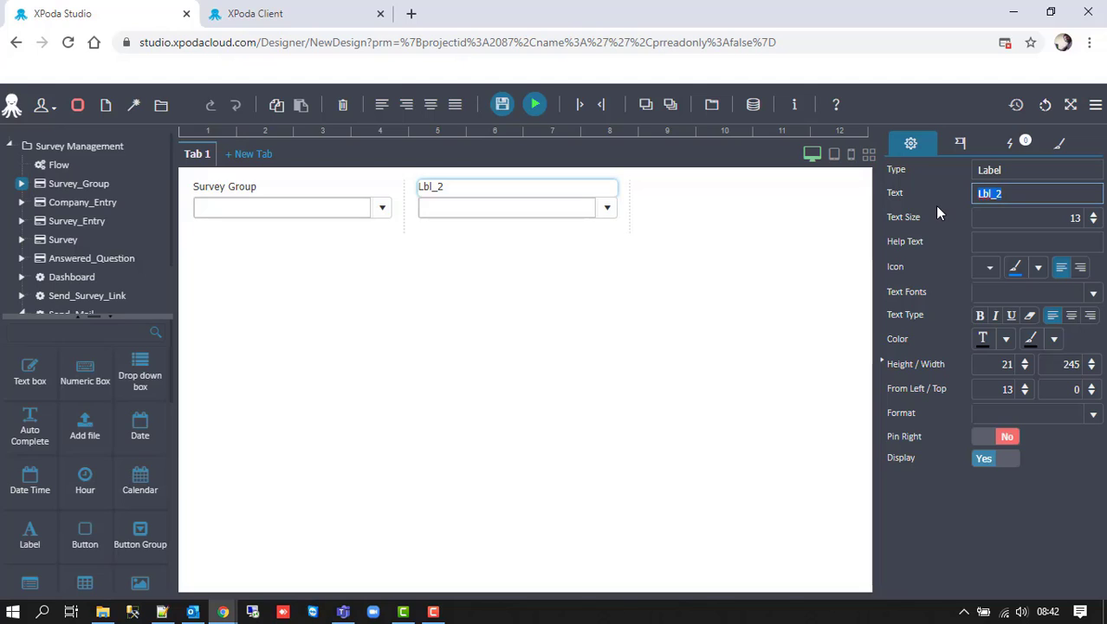
type("Survey")
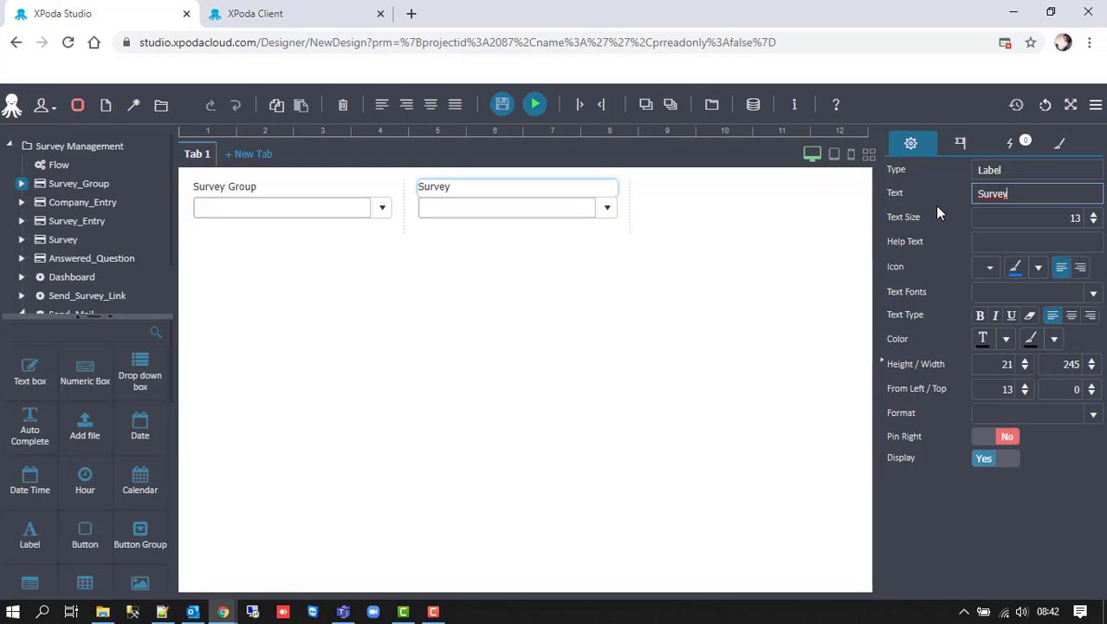
key("ctrl+a")
key("ctrl+c")
left_click(535, 215)
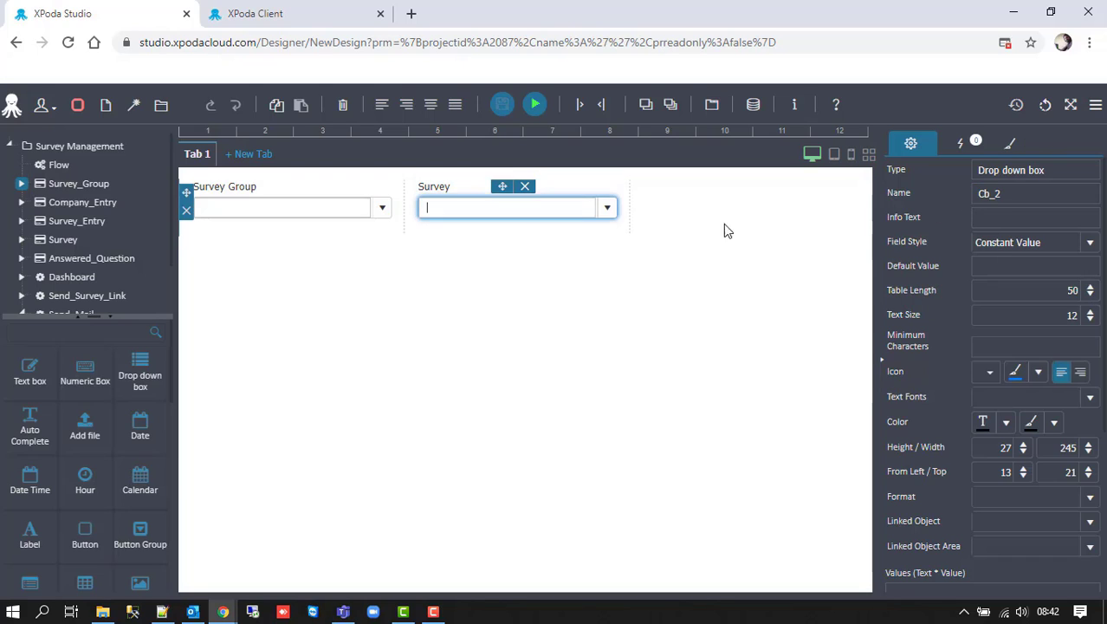
left_click(996, 194)
key("ctrl+a")
key("ctrl+v")
- Set the Survey drop-down's Field Style to SQL Query and open its query builder
left_click(1090, 245)
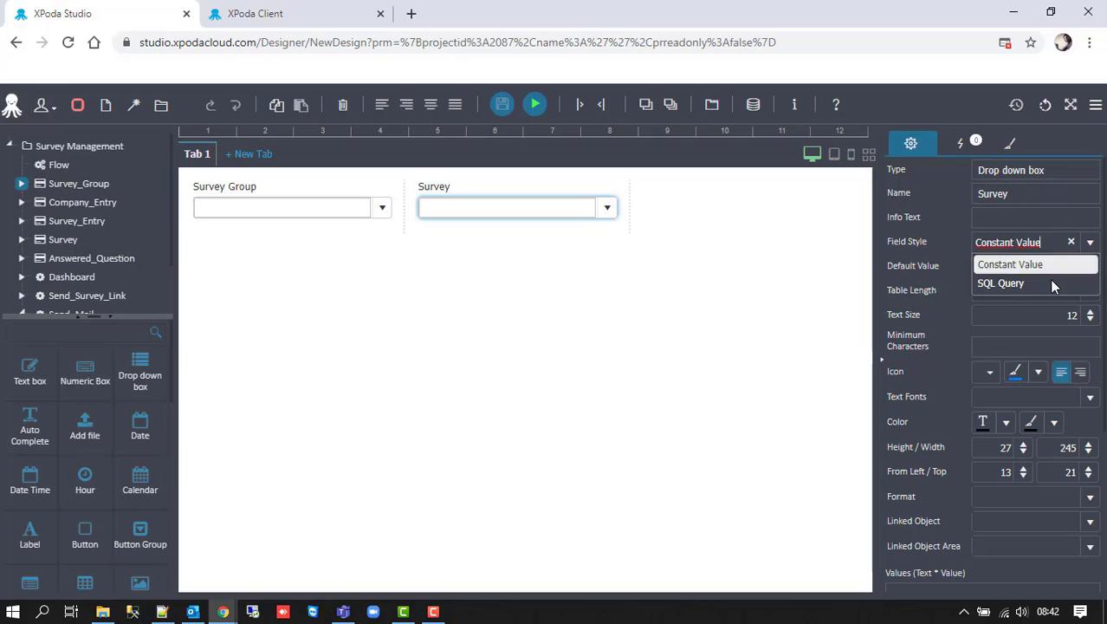
left_click(1041, 286)
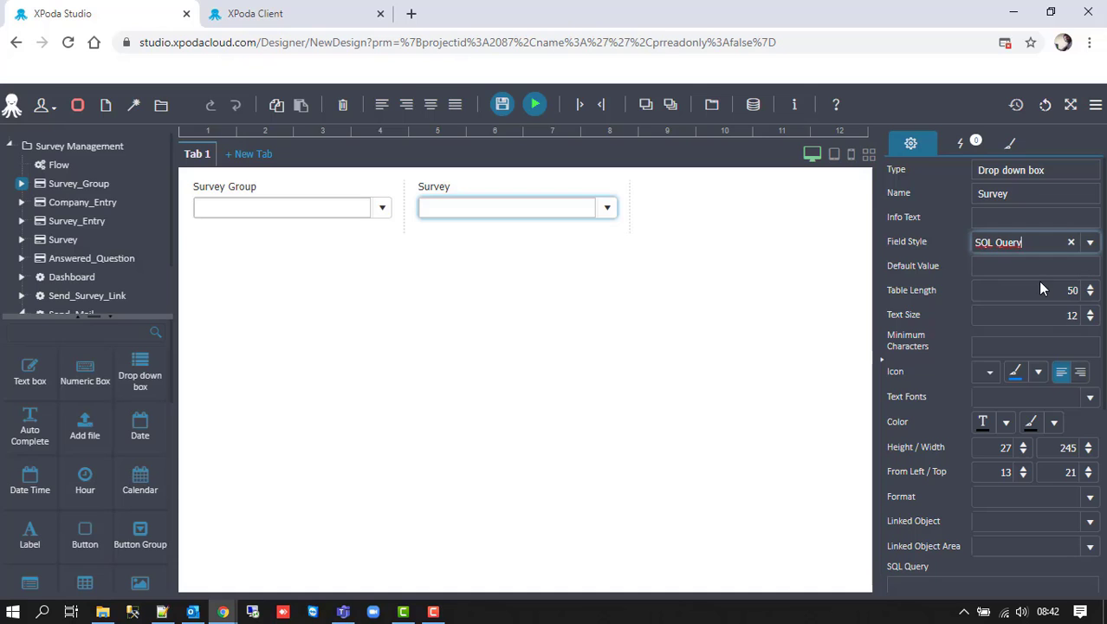
scroll(973, 383, "down", 3)
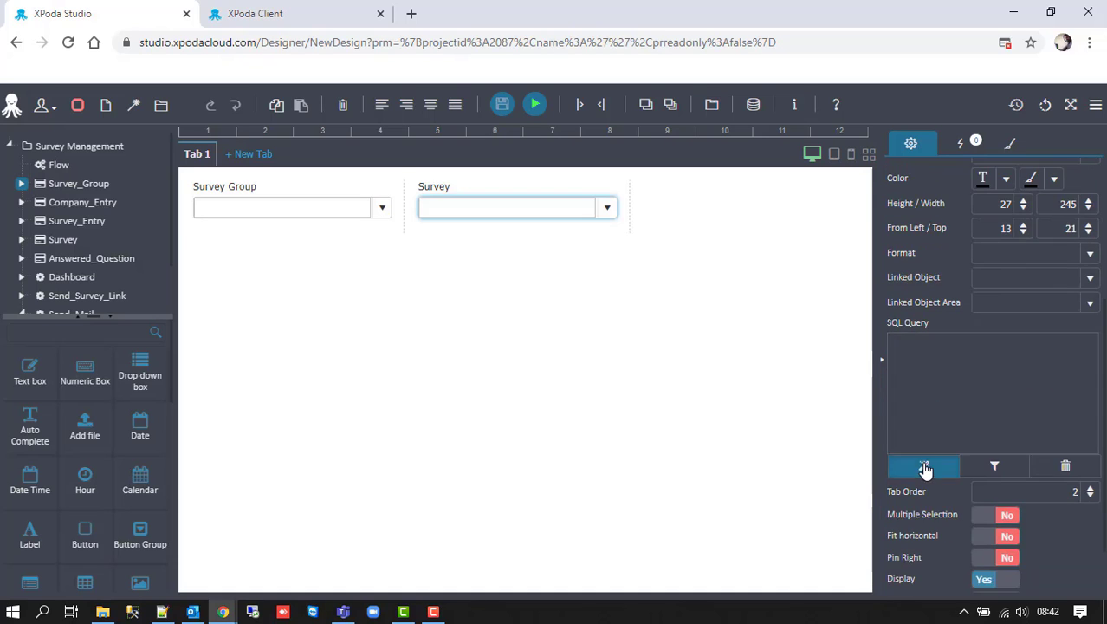
left_click(925, 469)
- Add SM_SURVEY.Survey and SM_SURVEY_ENTRY.Name to the query
left_click(21, 193)
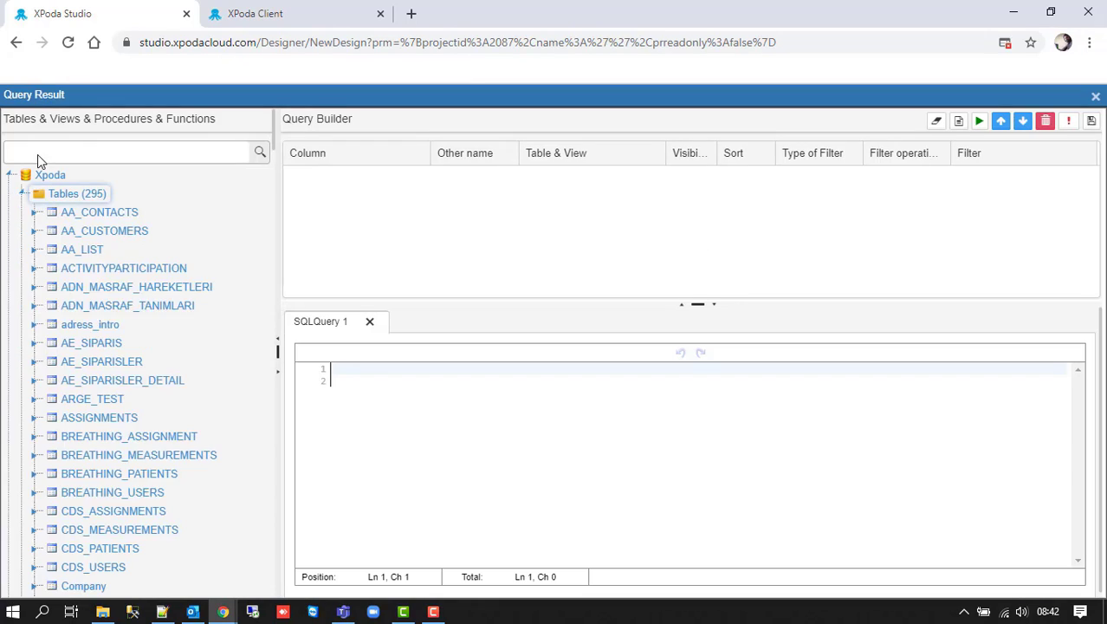
left_click(38, 153)
type("SM")
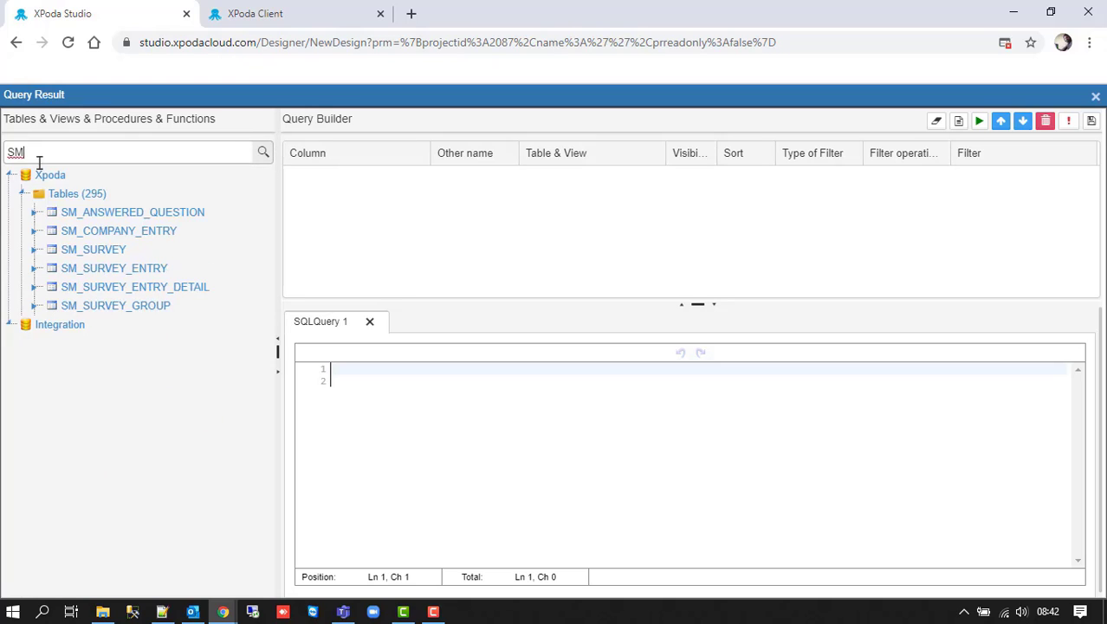
left_click(33, 250)
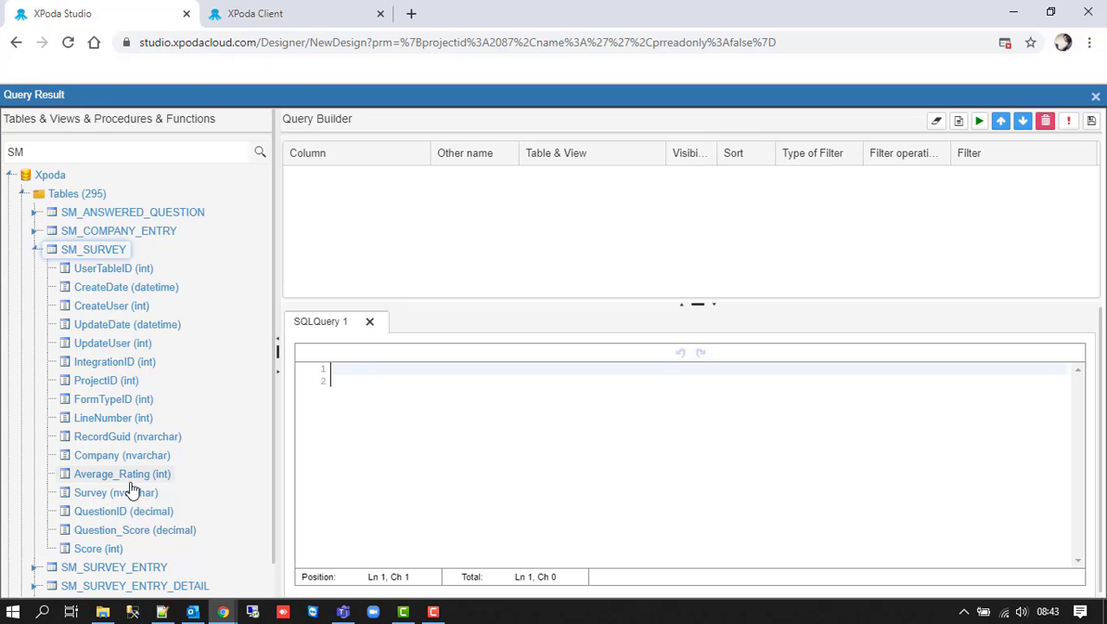
left_click_drag(131, 491, 359, 254)
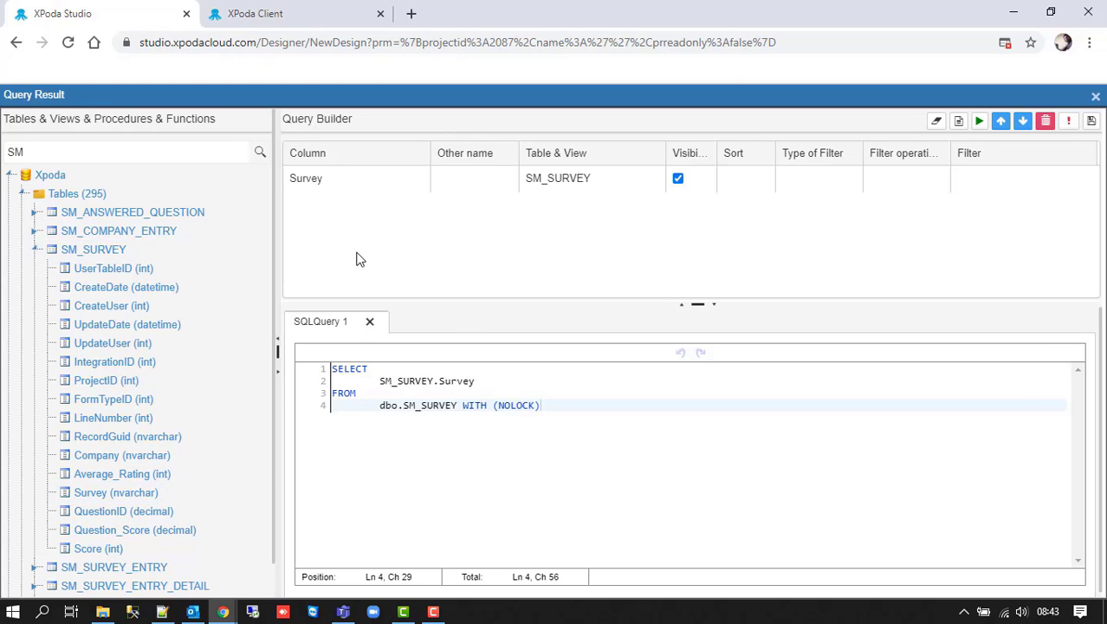
left_click(35, 566)
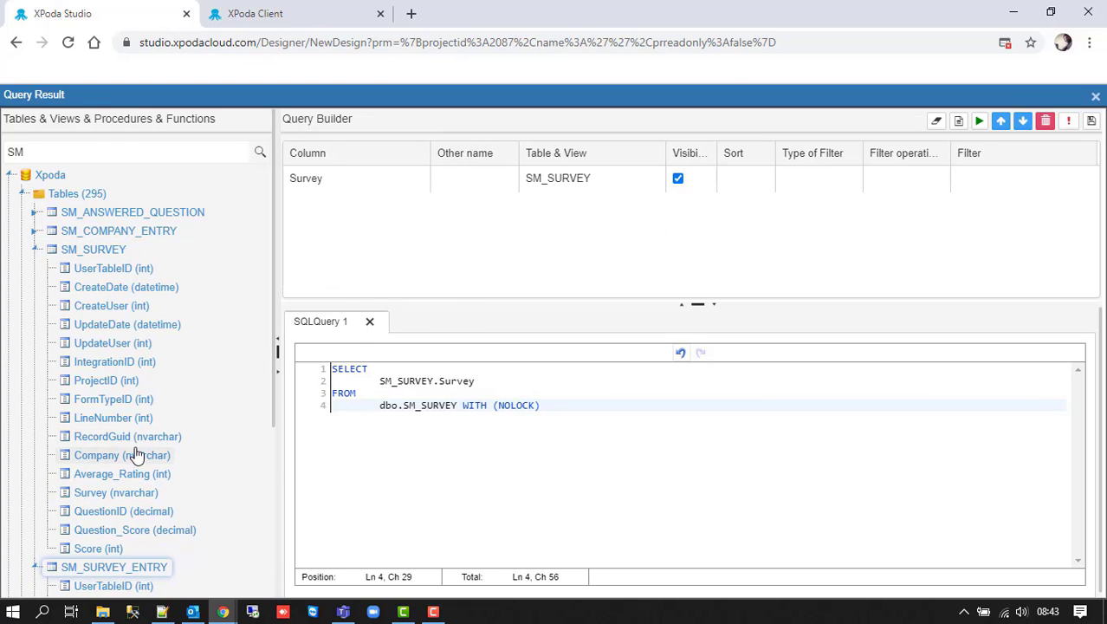
scroll(136, 453, "down", 3)
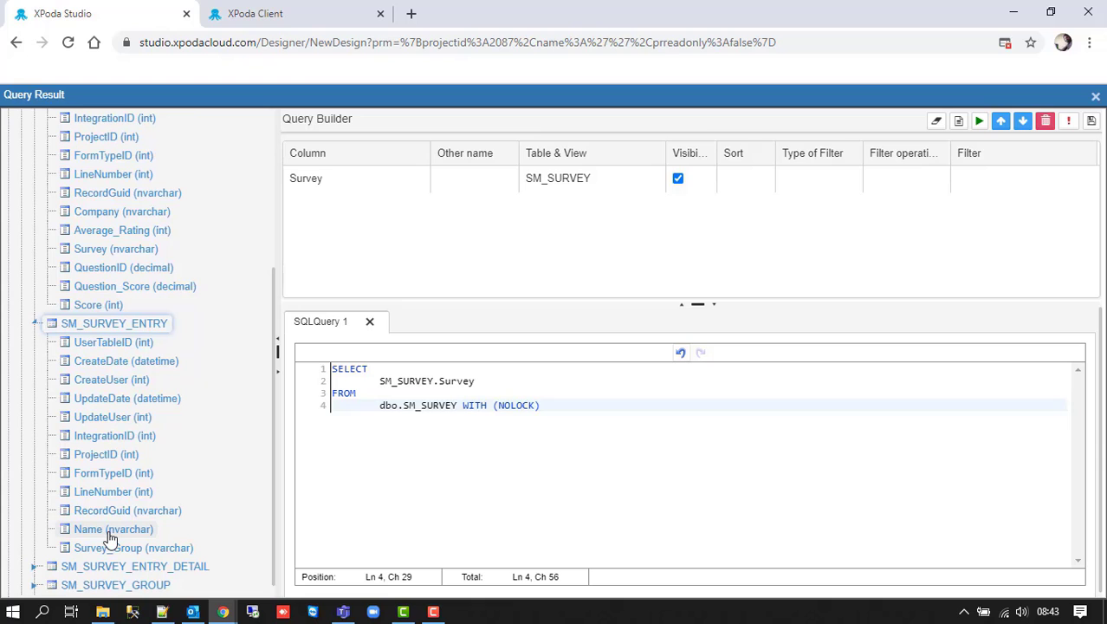
left_click_drag(110, 537, 382, 233)
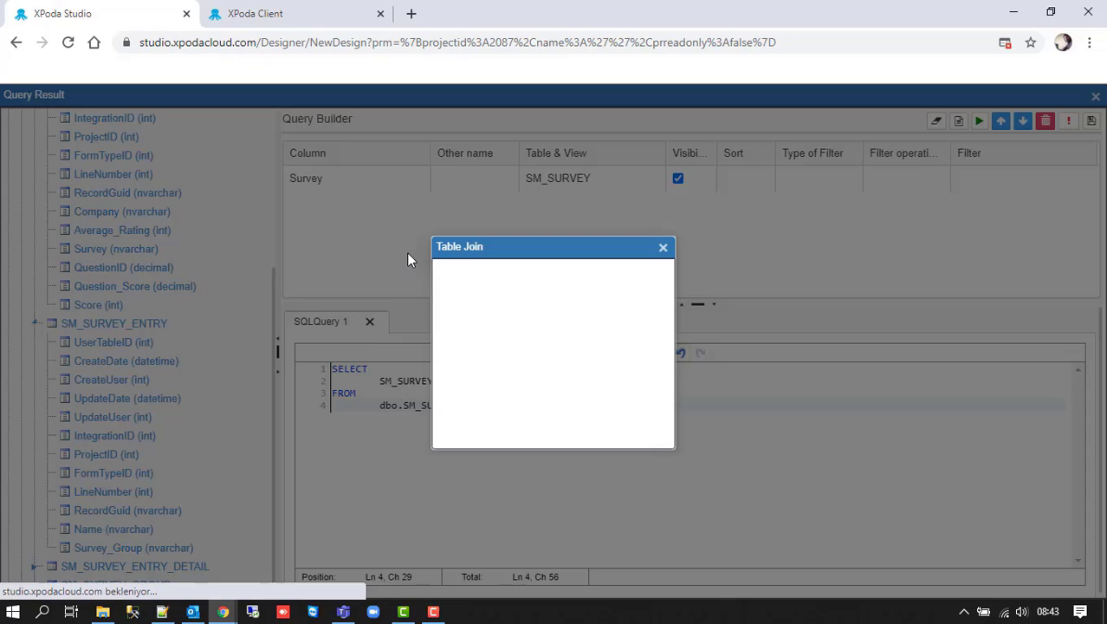
- Join SM_SURVEY.Survey to SM_SURVEY_ENTRY.UserTableID and test-run the query
left_click(525, 337)
type("surve")
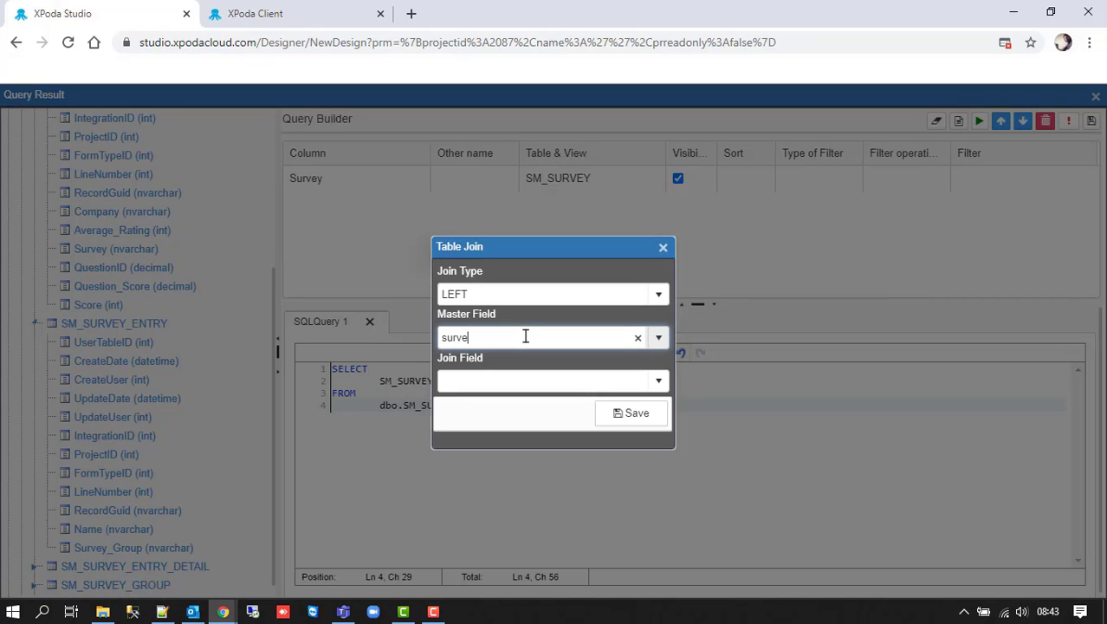
type("y")
key("Return")
left_click(499, 387)
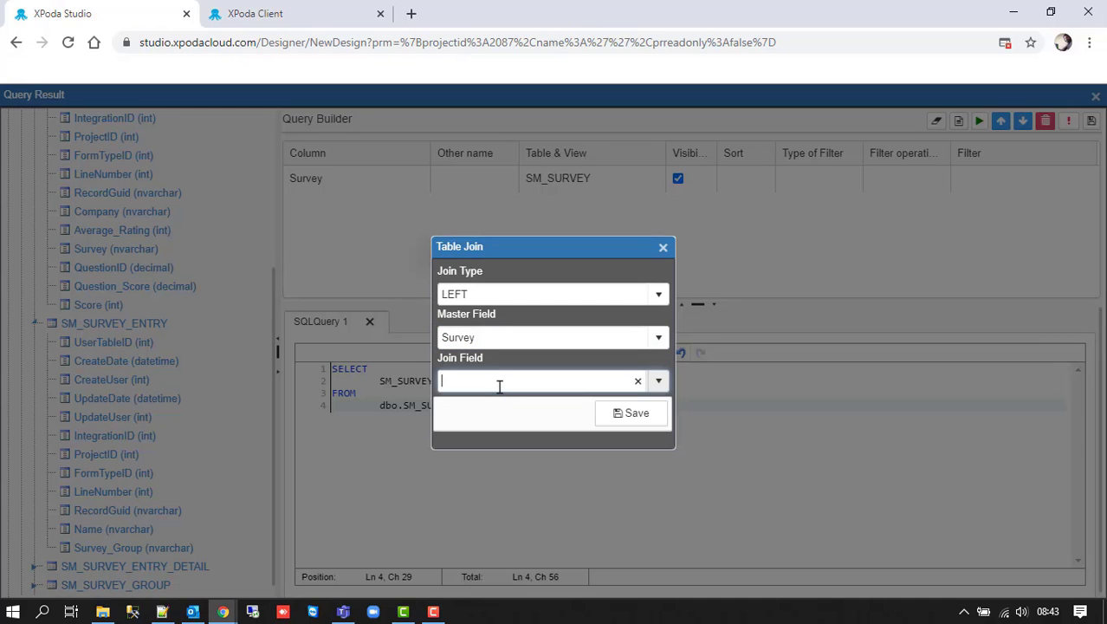
type("user")
left_click(505, 315)
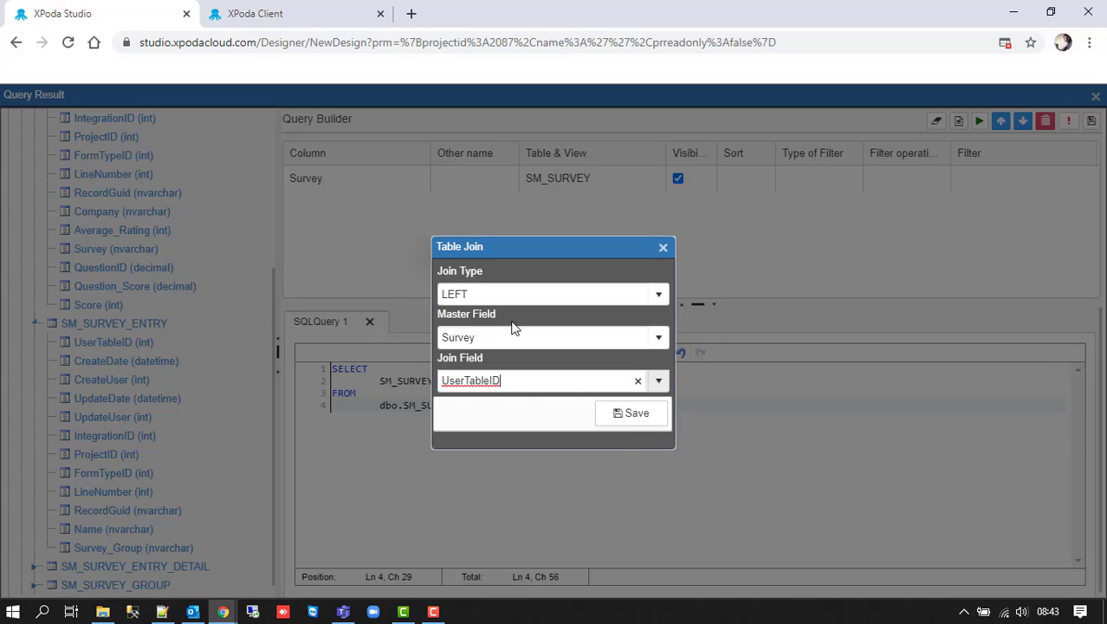
left_click(635, 414)
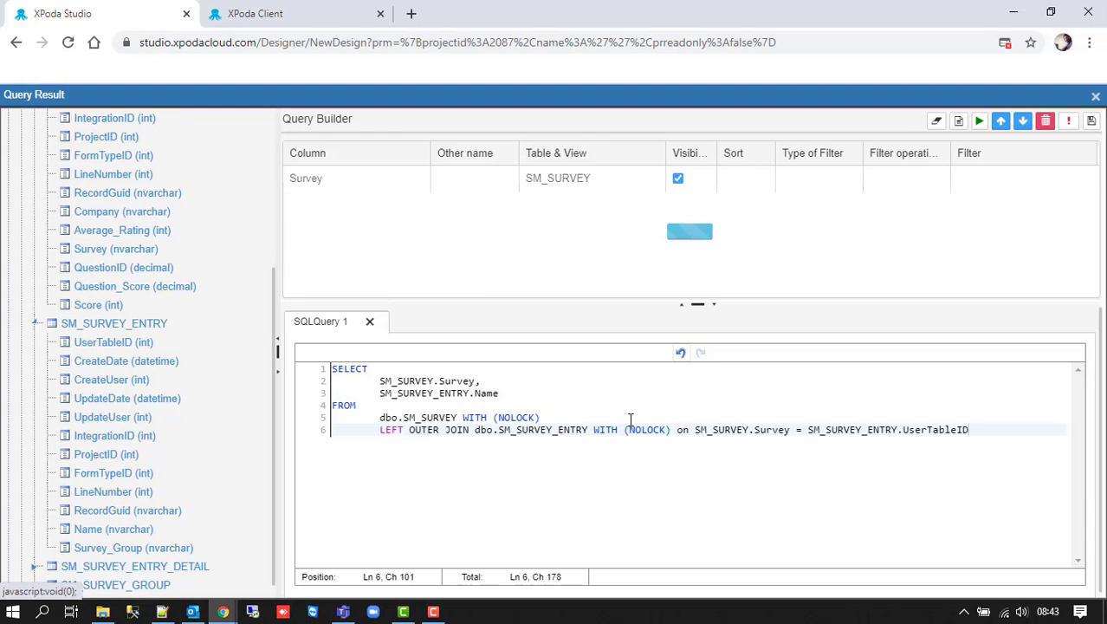
left_click(1067, 122)
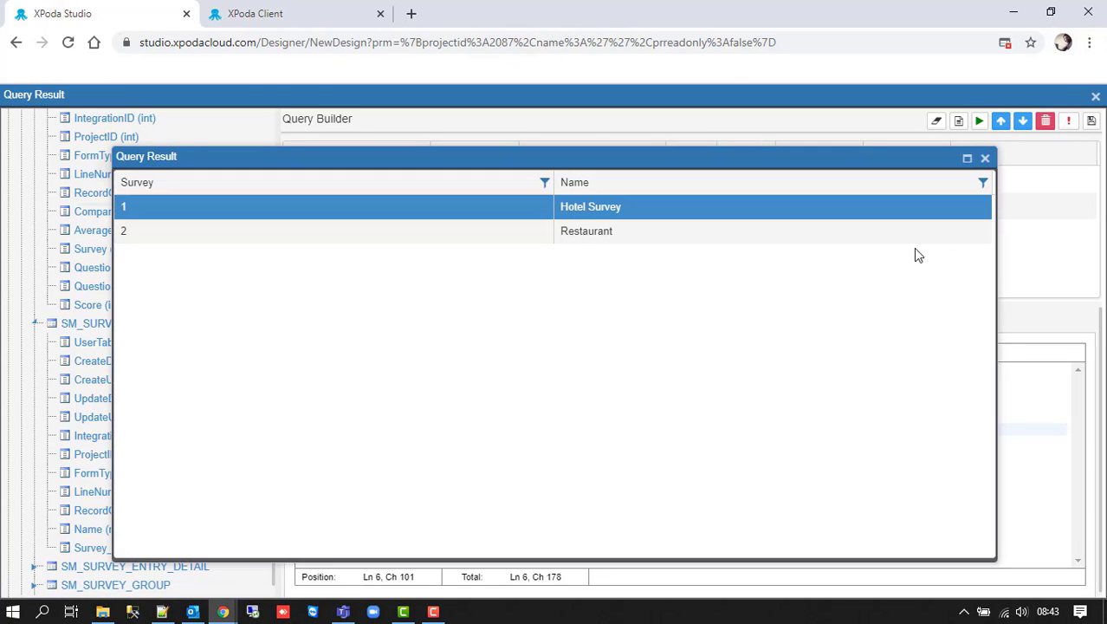
left_click(984, 158)
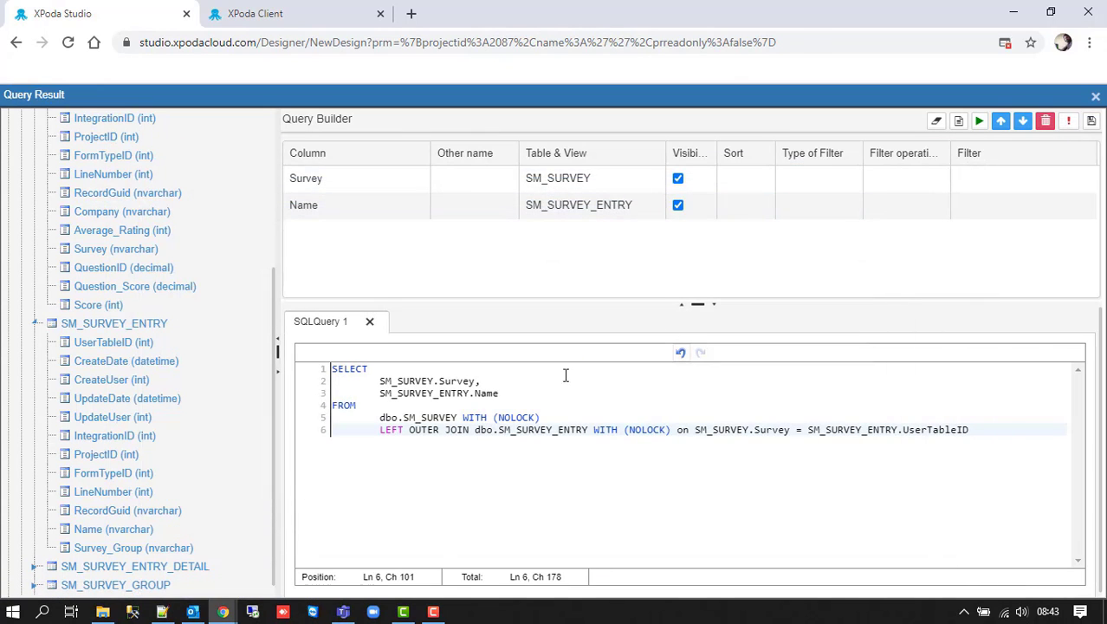
- Replace line 2 with SM_SURVEY_ENTRY.Name and rerun, returning Hotel Survey and Restaurant
left_click_drag(500, 392, 385, 396)
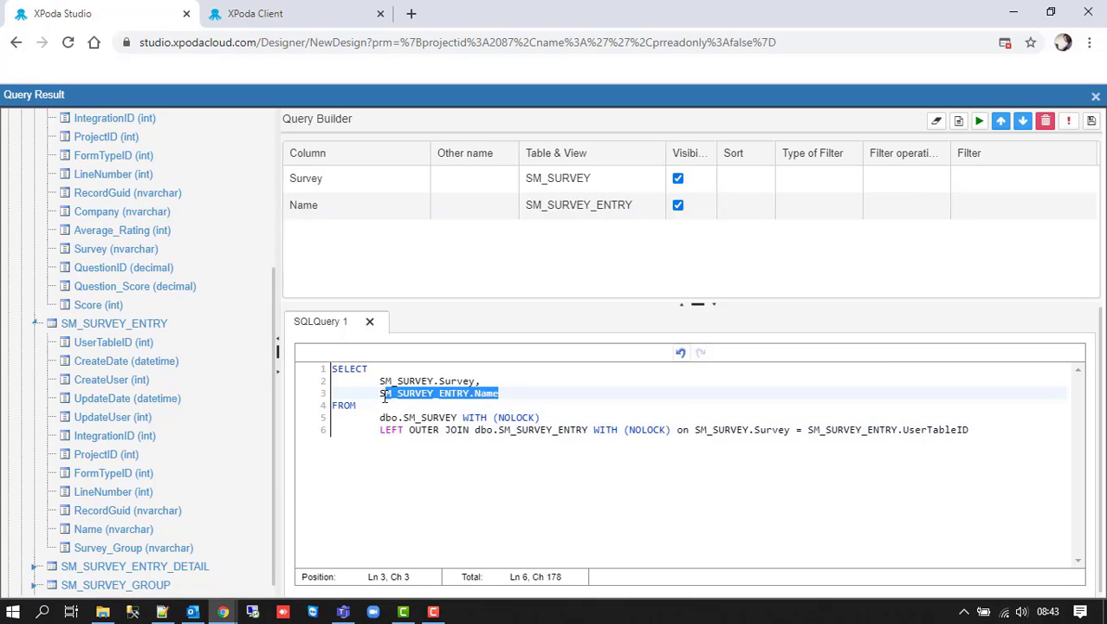
left_click_drag(477, 381, 379, 384)
type("SM_SURVEY_ENTRY.Name")
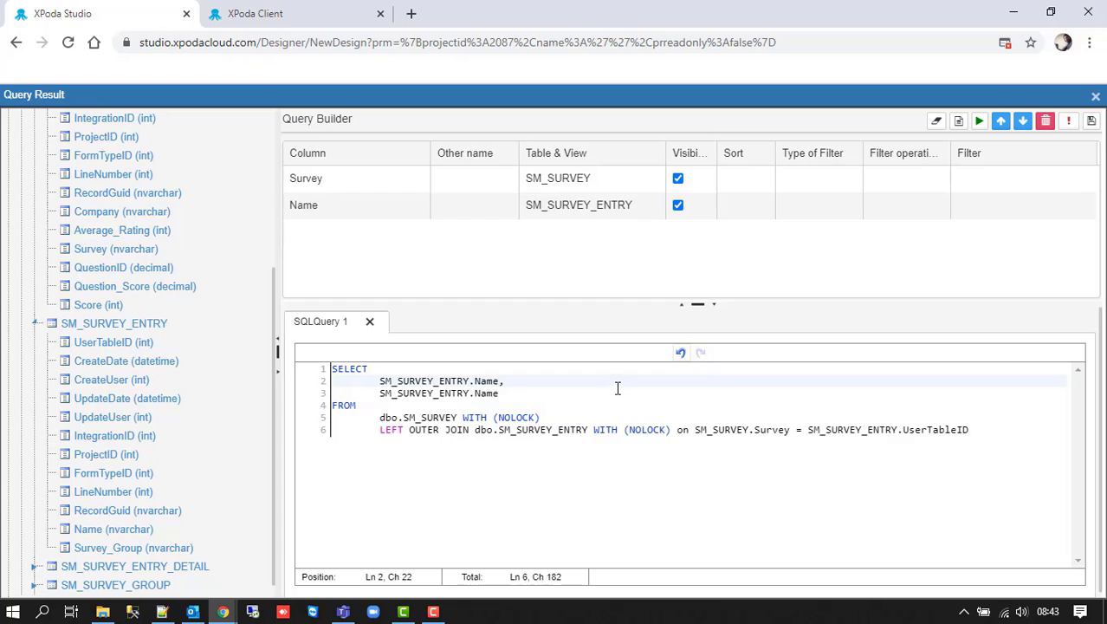
left_click(1069, 120)
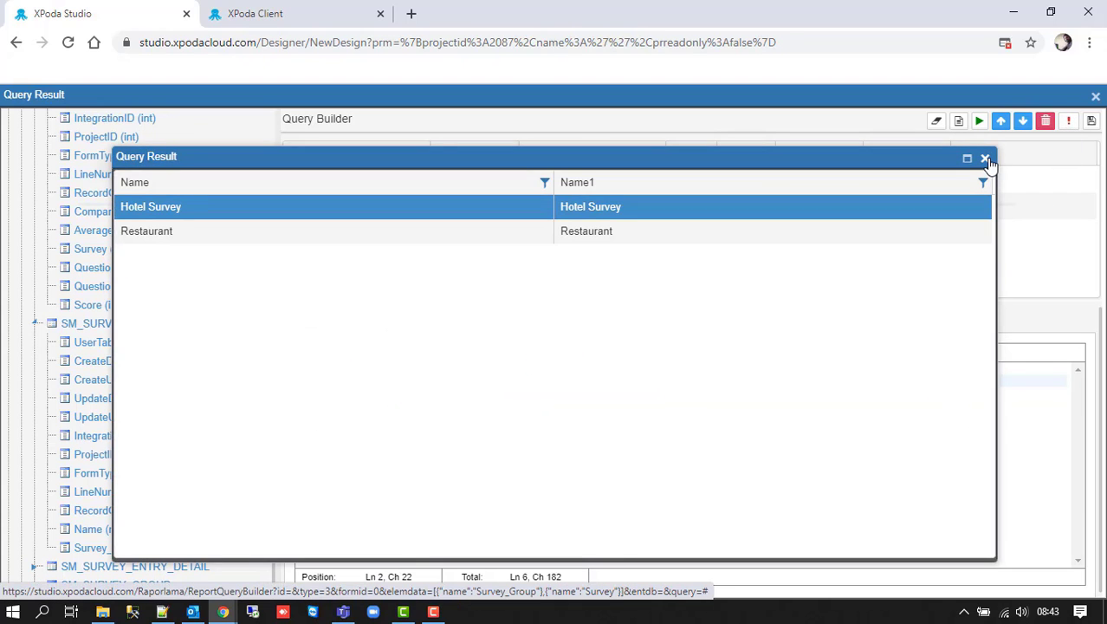
left_click(986, 159)
- Save the Survey query and add a third drop-down, labelled and named Person
left_click(1091, 120)
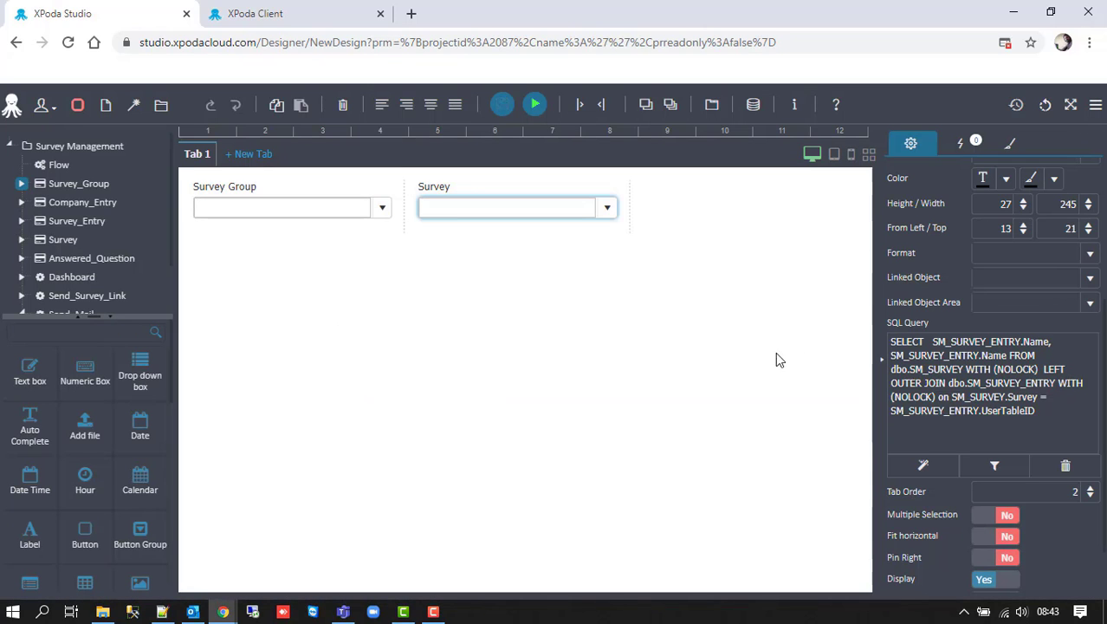
left_click_drag(134, 359, 530, 226)
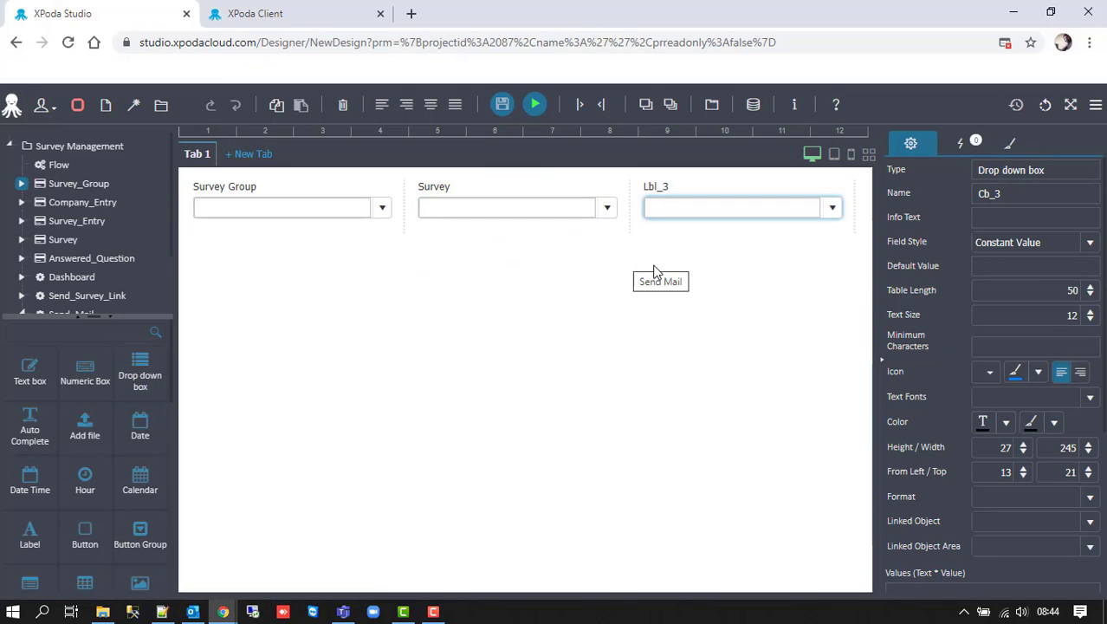
left_click(701, 182)
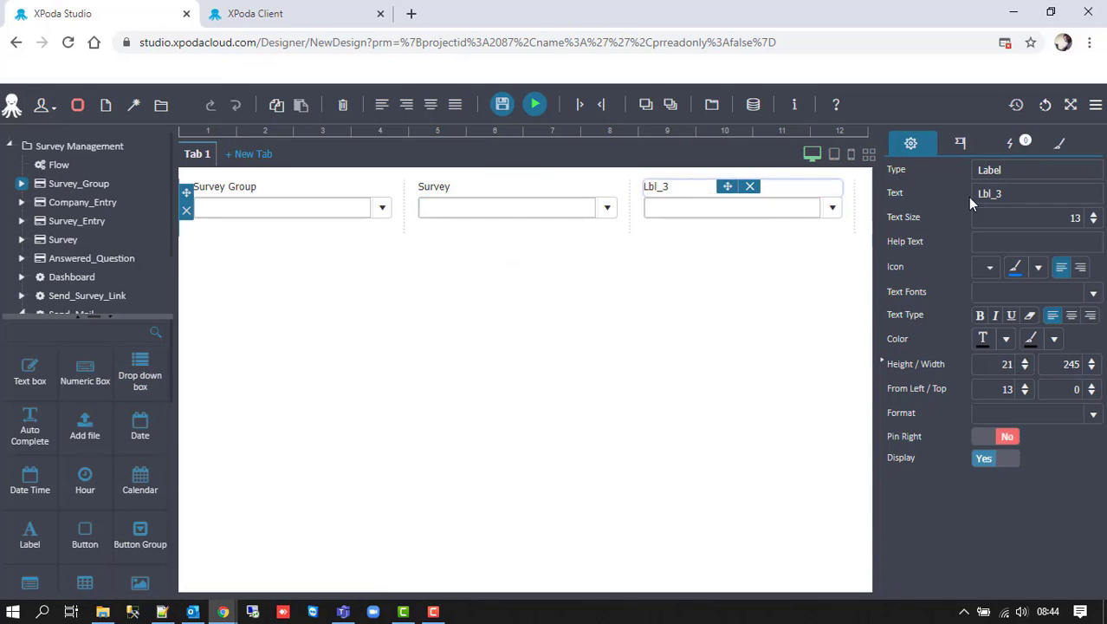
double_click(974, 194)
type("Person")
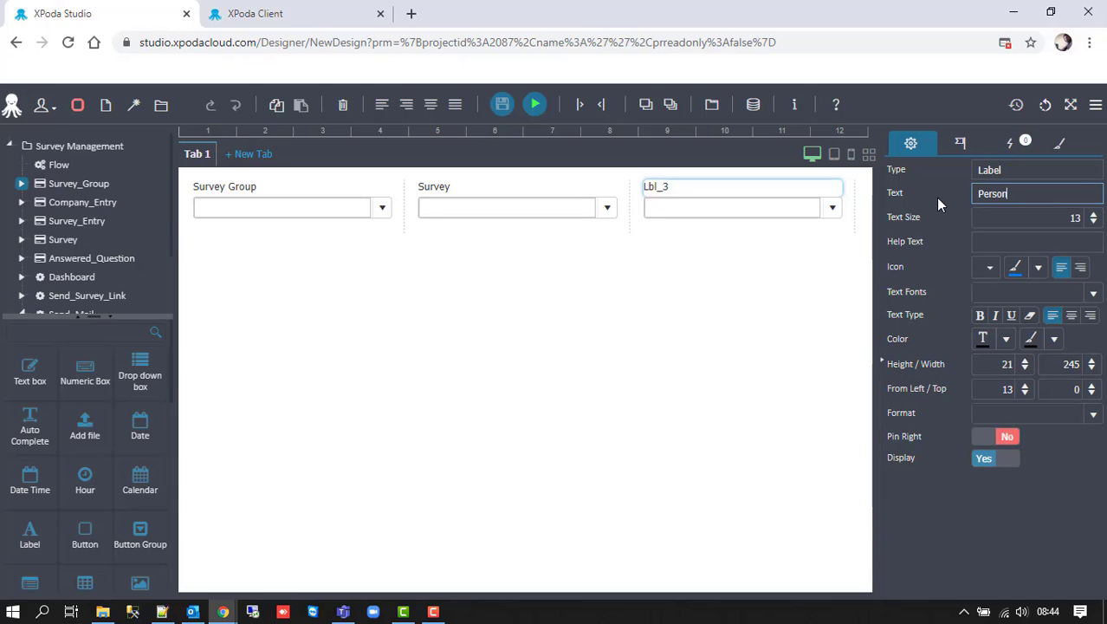
key("ctrl+a")
key("ctrl+c")
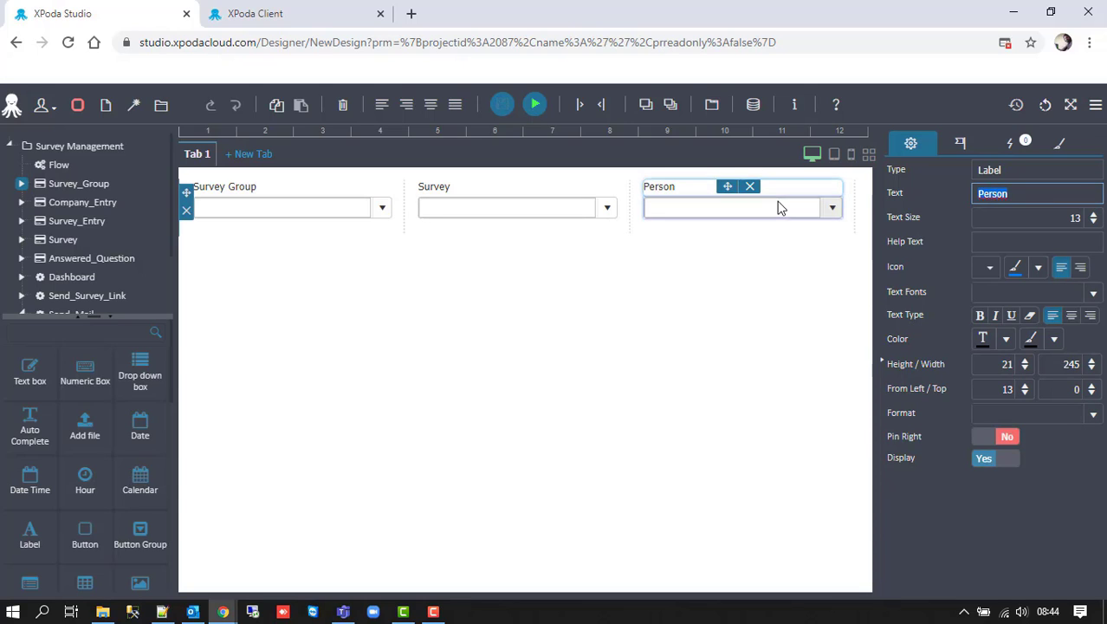
left_click(777, 206)
double_click(999, 194)
key("ctrl+v")
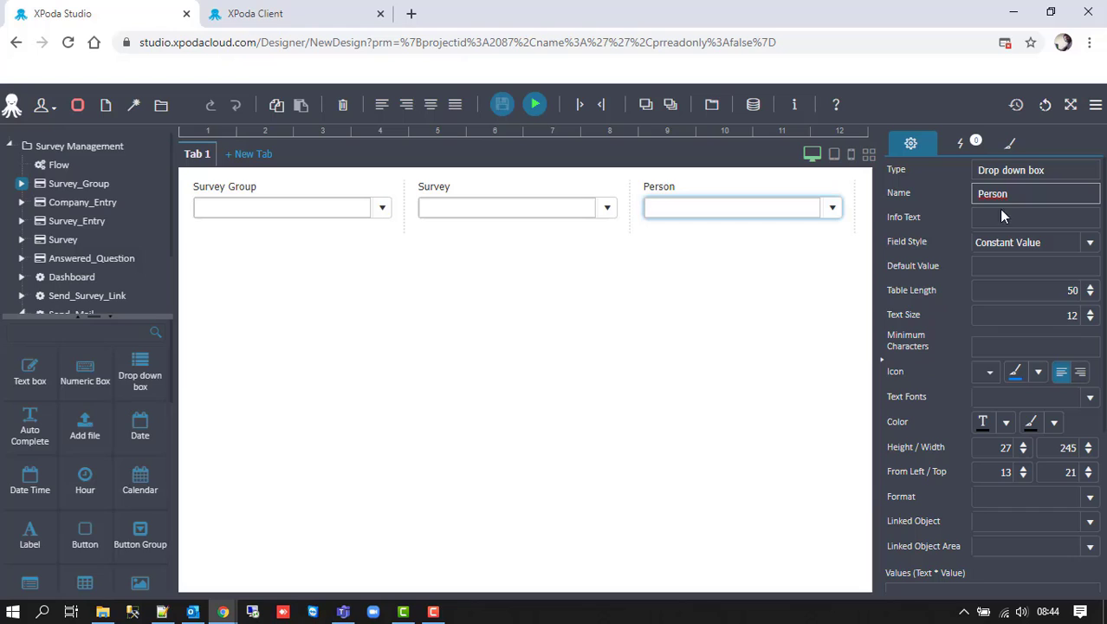
- Set the Person drop-down's Field Style to SQL Query
left_click(1087, 242)
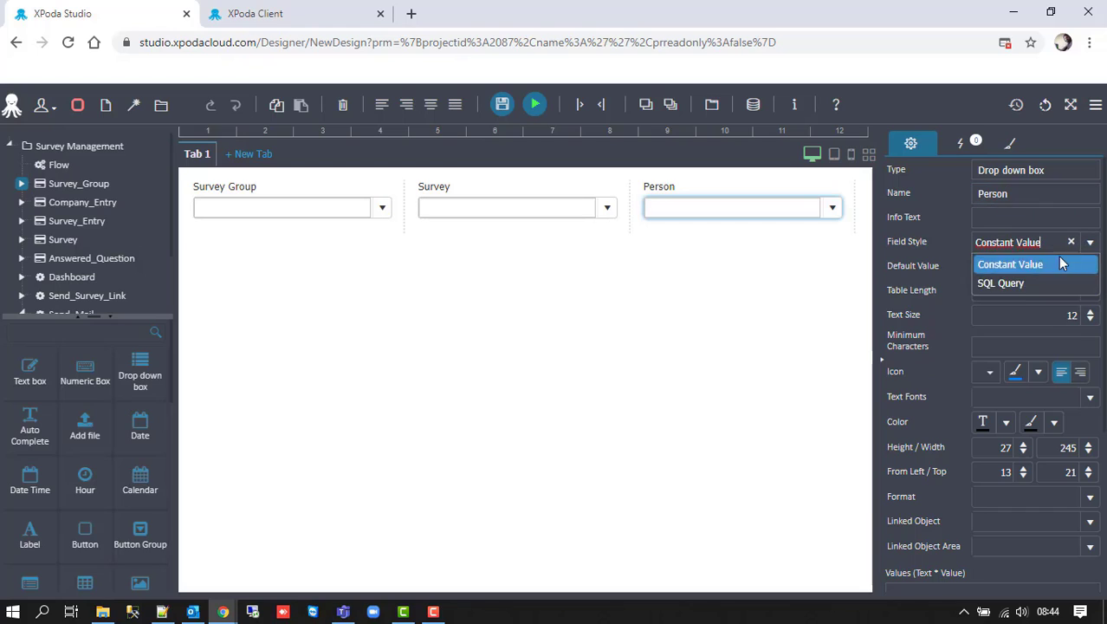
left_click(1015, 286)
scroll(996, 373, "down", 3)
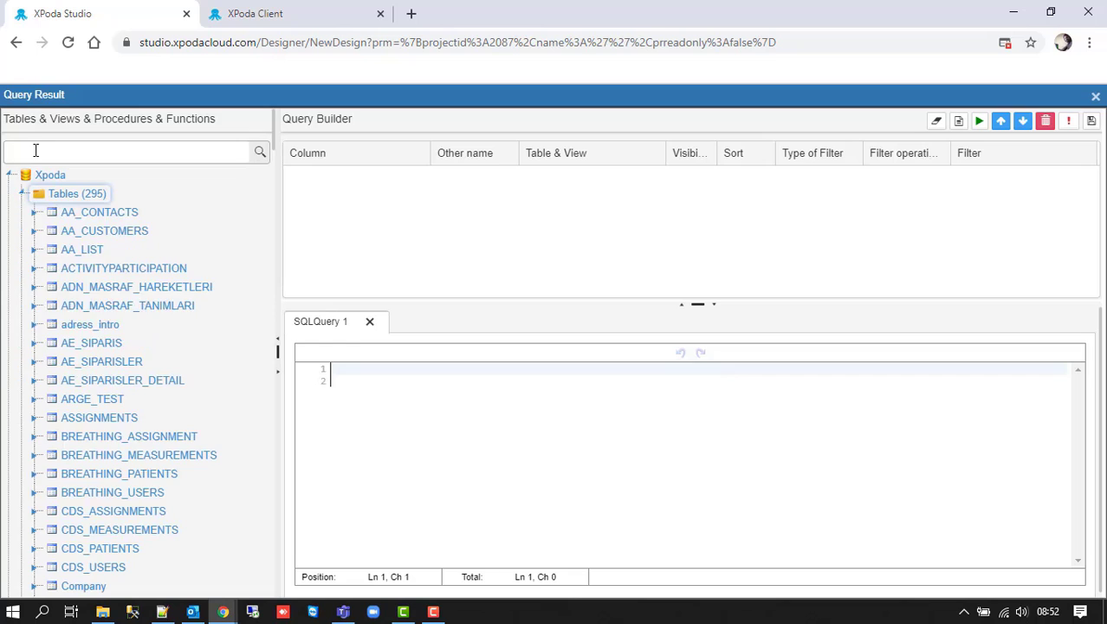
- Add SM_SURVEY.Company and SM_COMPANY_ENTRY.E_Mail to the Person query
left_click(39, 151)
type("SM_")
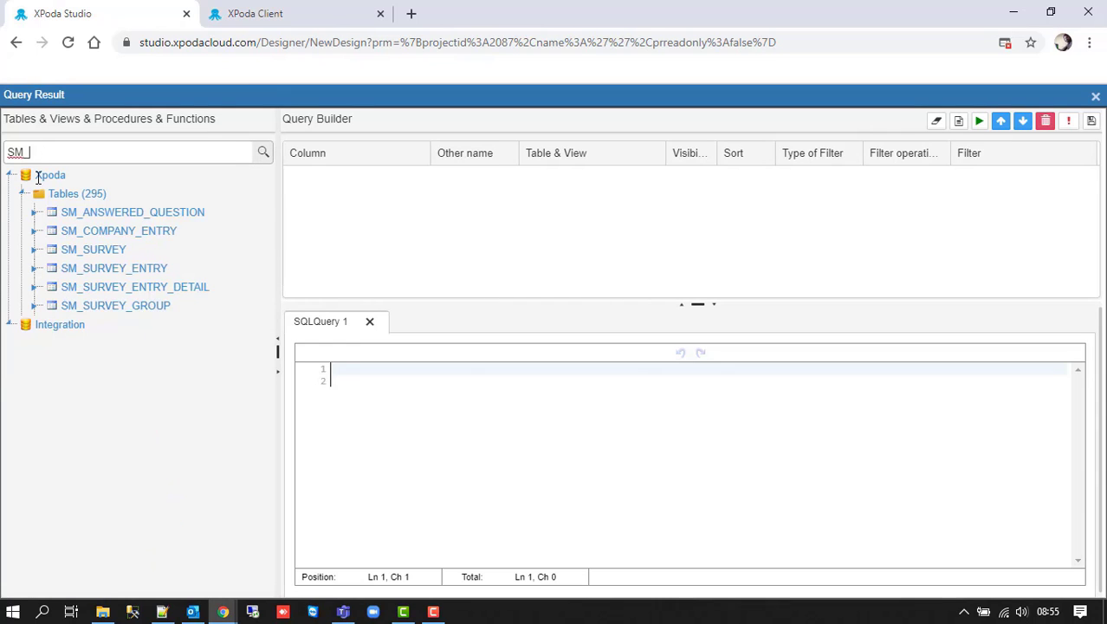
left_click(38, 175)
left_click(35, 249)
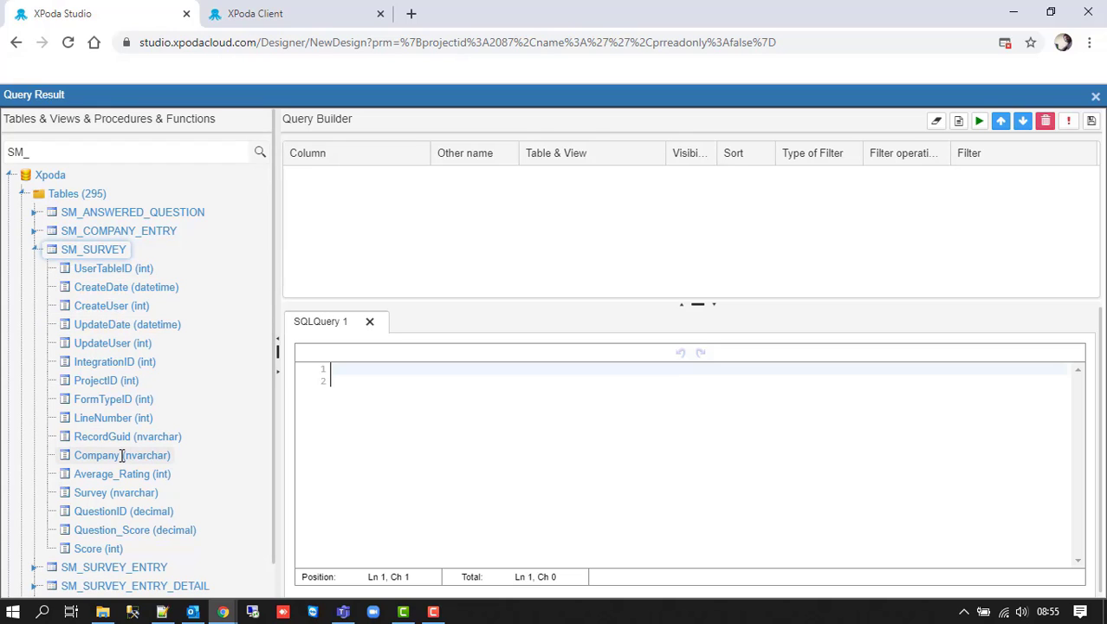
left_click_drag(122, 455, 363, 186)
left_click(35, 231)
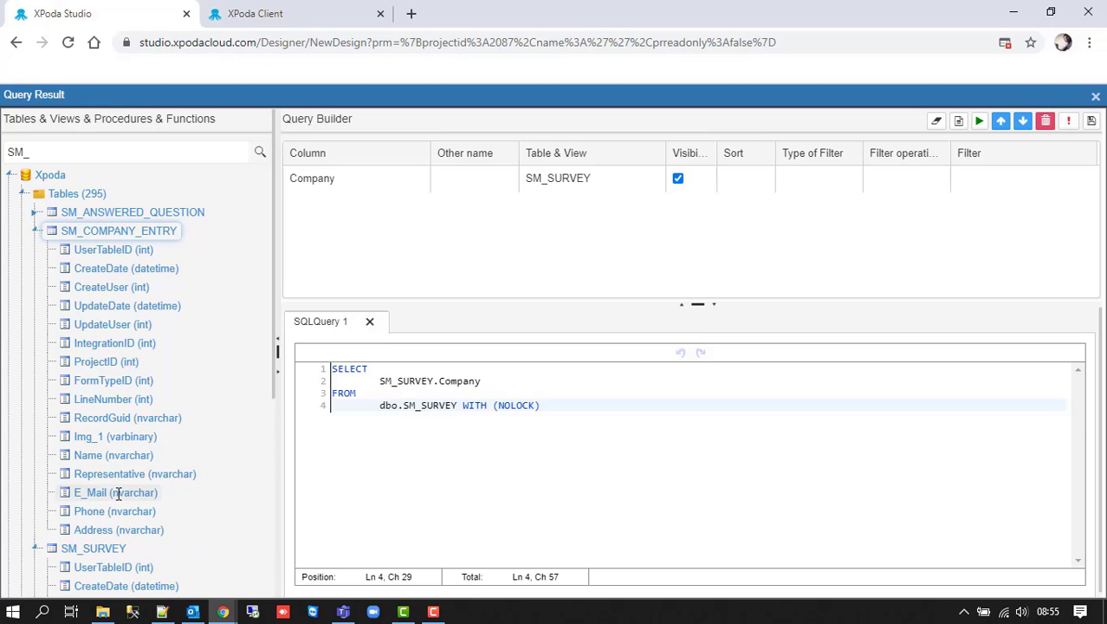
left_click_drag(119, 494, 359, 271)
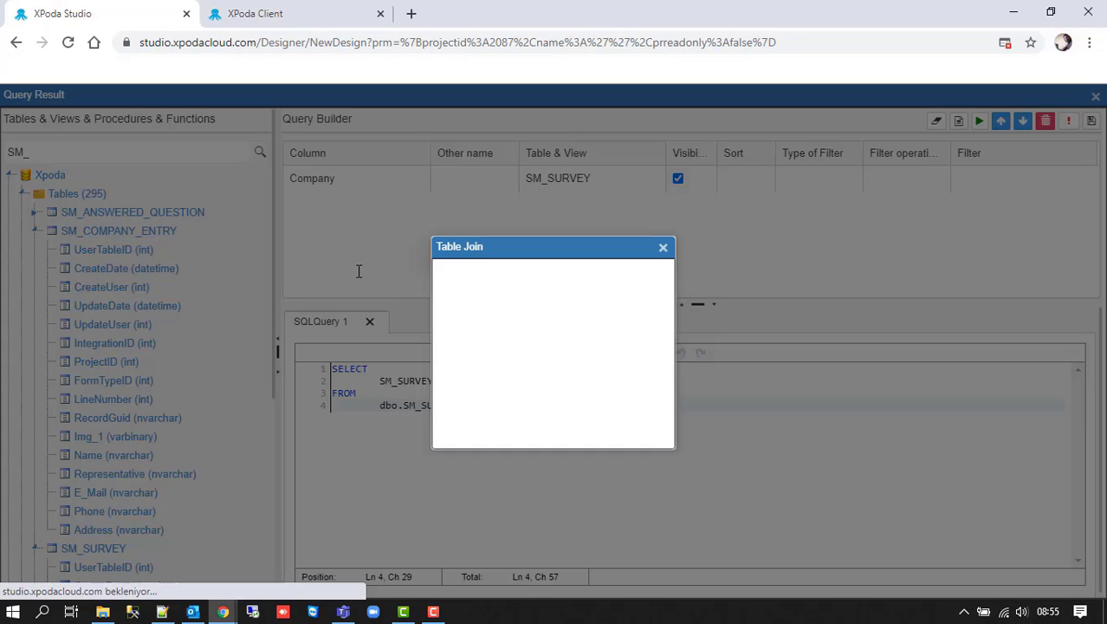
- Join SM_SURVEY.Company to SM_COMPANY_ENTRY.UserTableID
left_click(521, 344)
type("com")
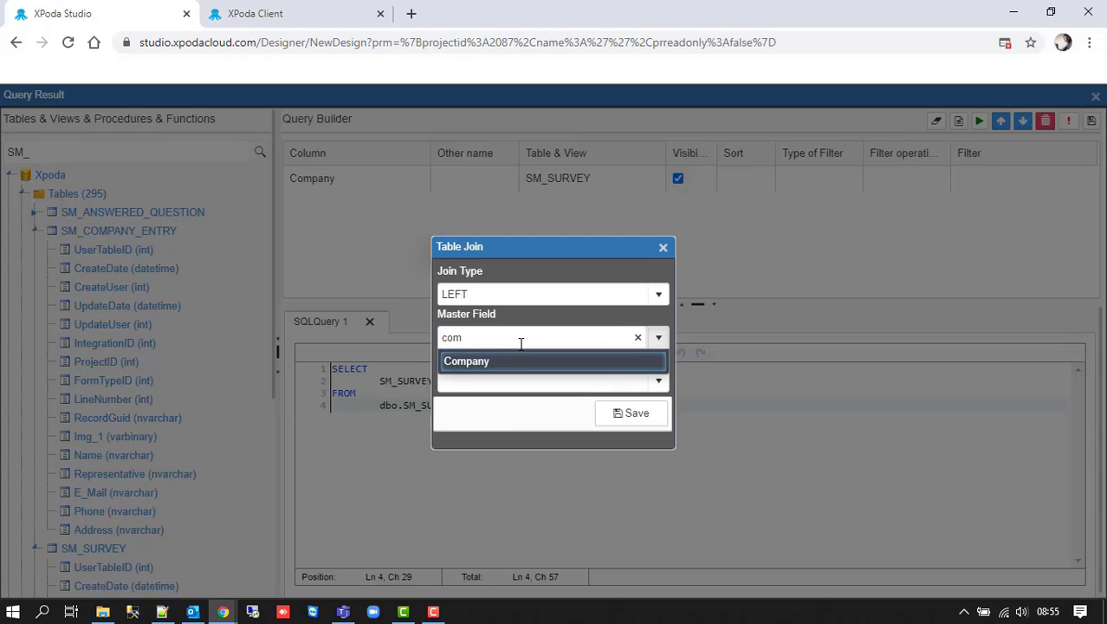
left_click(519, 358)
left_click(518, 377)
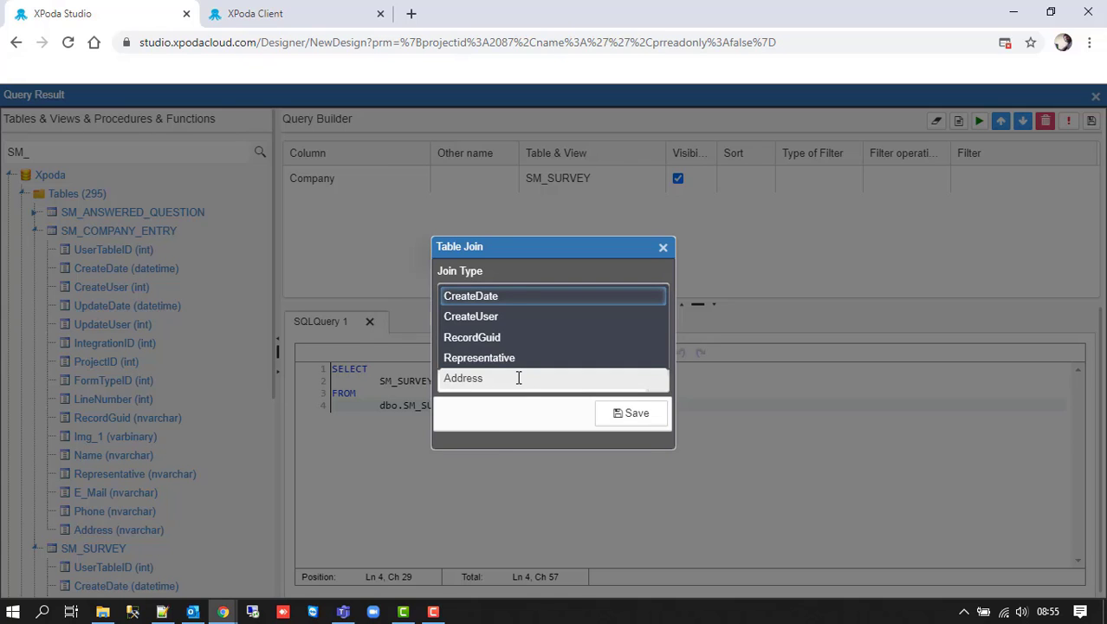
key("BackSpace")
key("BackSpace")
type("use")
left_click(519, 317)
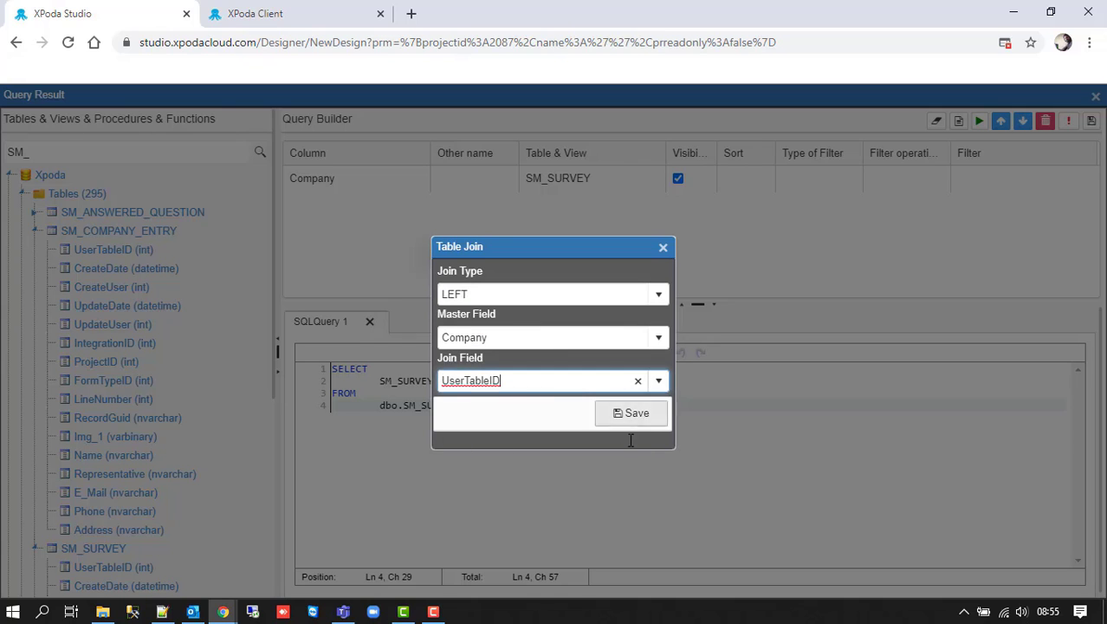
left_click(632, 413)
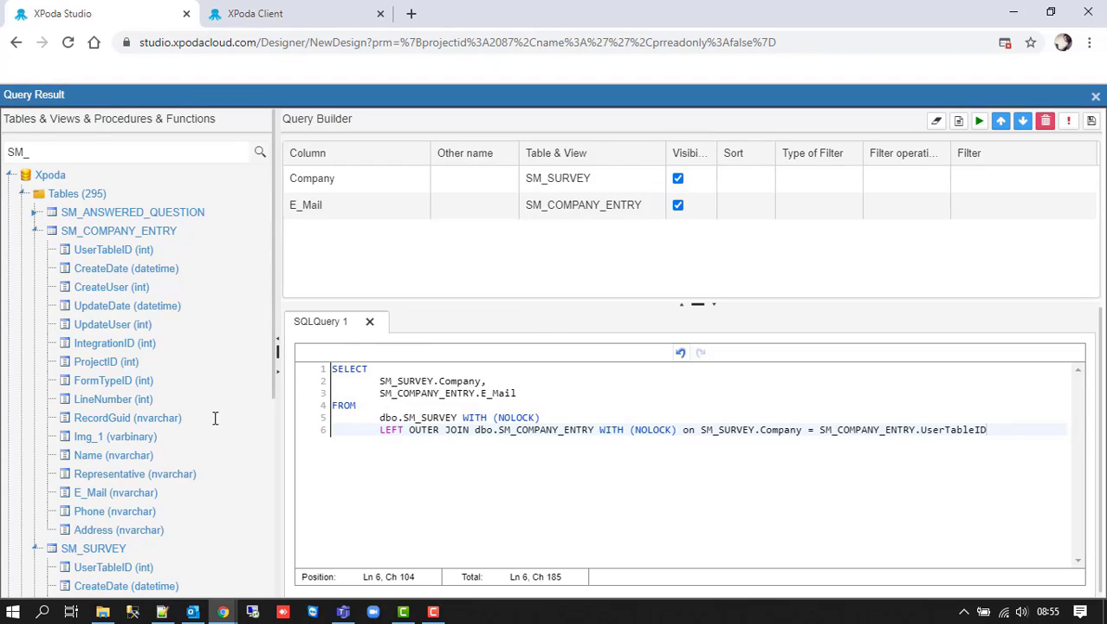
- Add the Representative column and test-run the query, getting two rows
left_click_drag(134, 473, 407, 260)
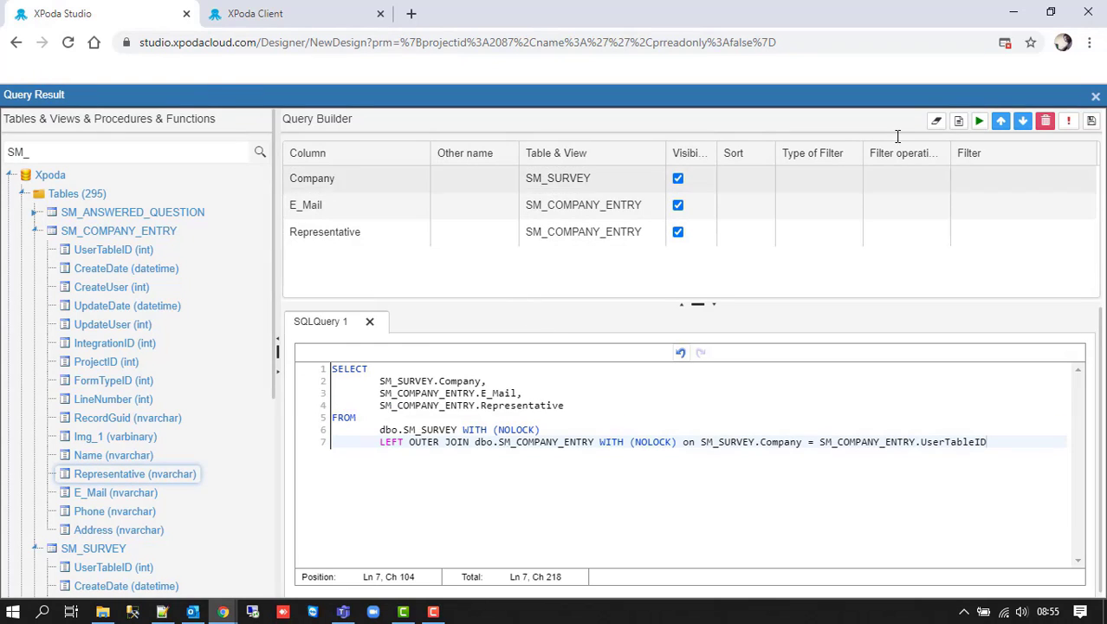
left_click(1068, 121)
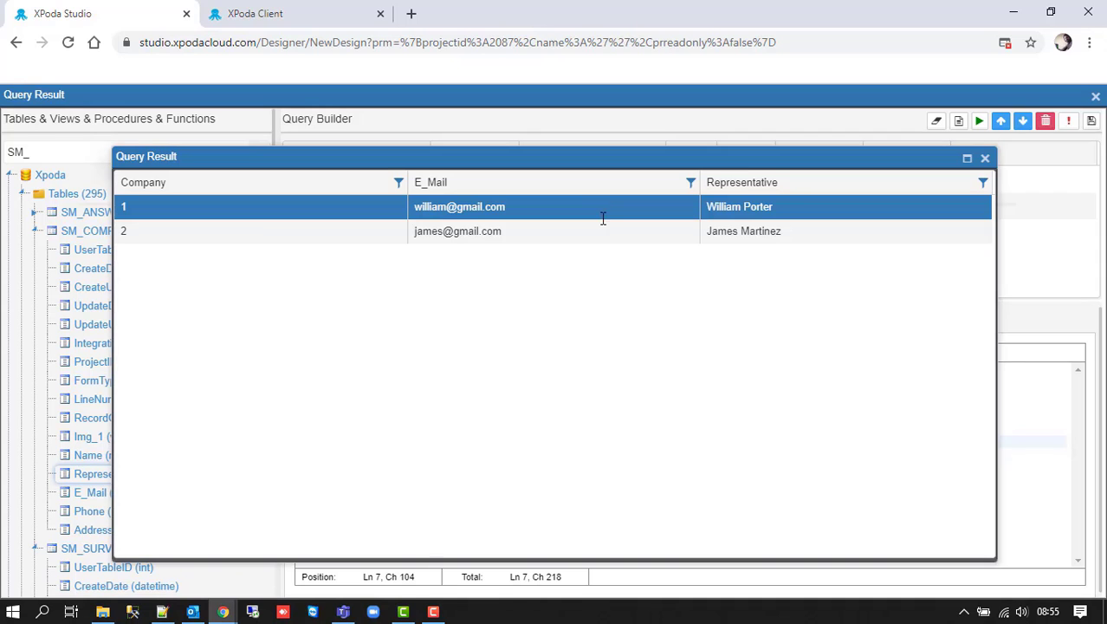
left_click(985, 158)
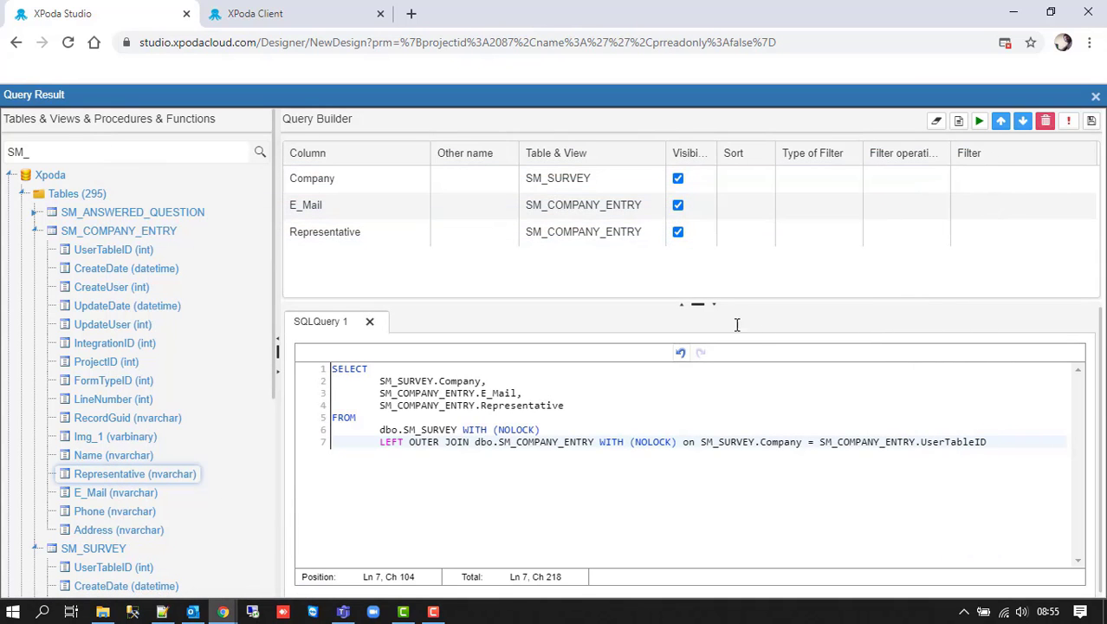
- Remove the SM_SURVEY.Company line from the query
left_click_drag(489, 382, 381, 382)
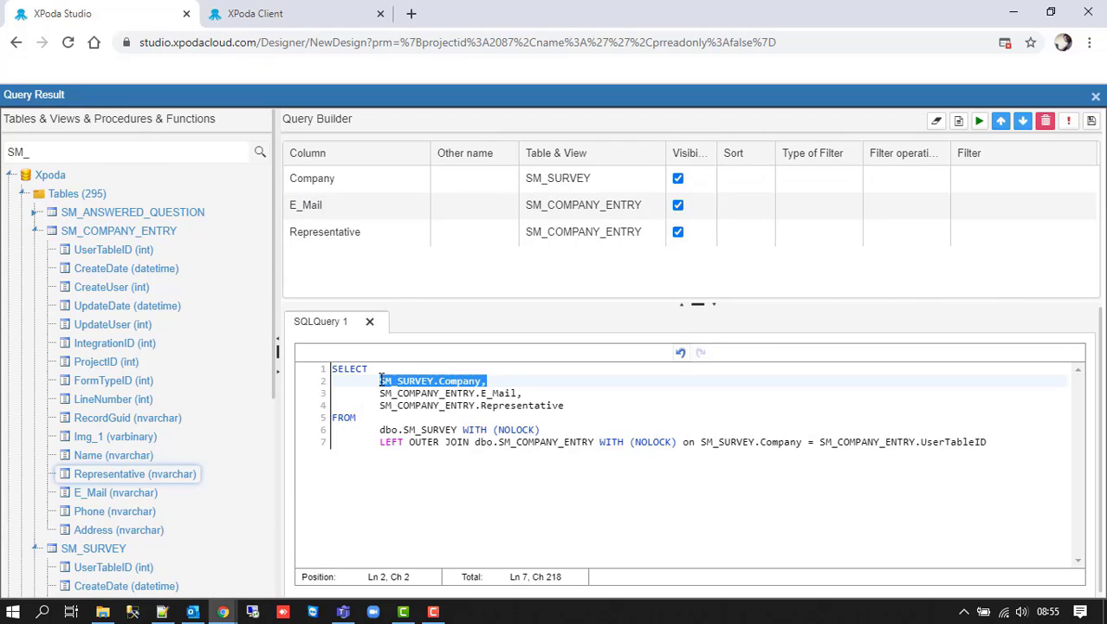
key("BackSpace")
key("Delete")
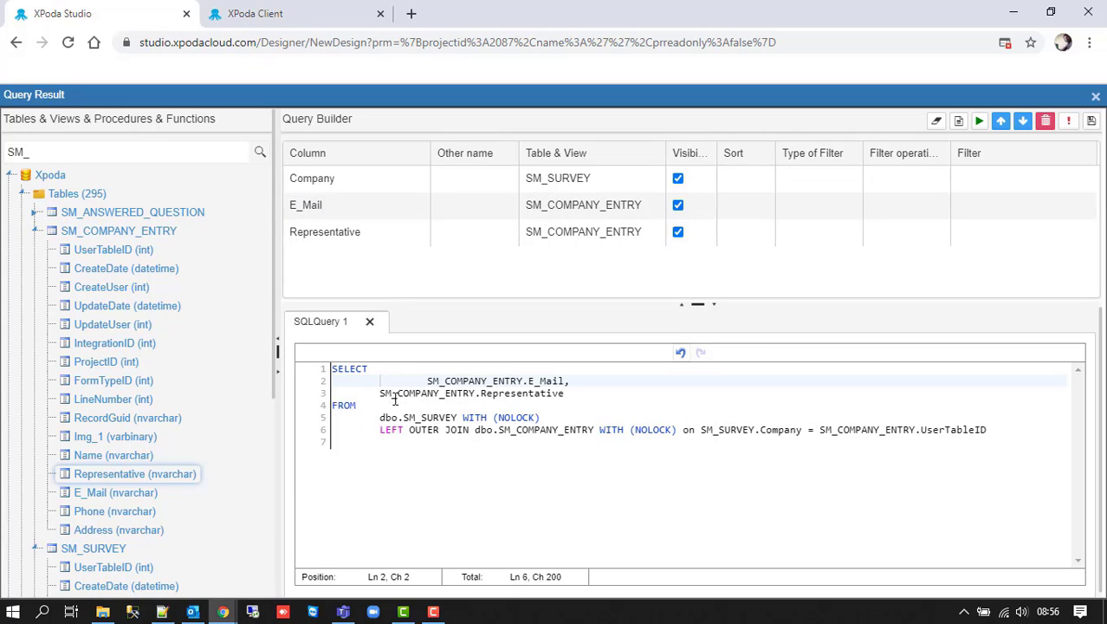
key("Delete")
- Insert IF '$PSurvey_Group$'= 1 and BEGIN above the SELECT
left_click(336, 371)
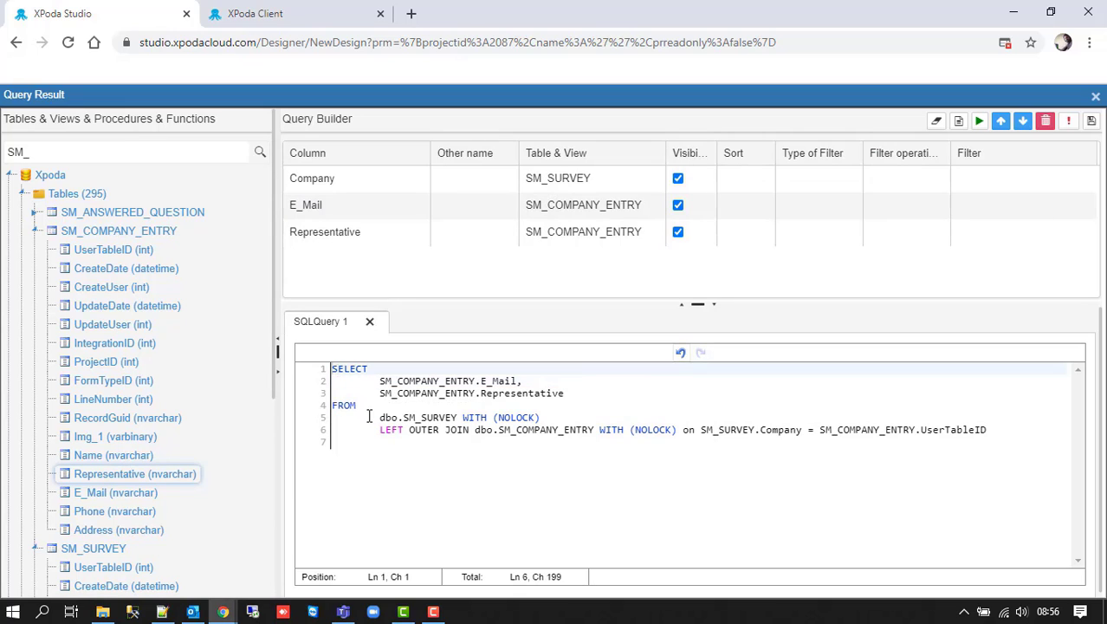
key("Return")
key("Up")
type("IF ")
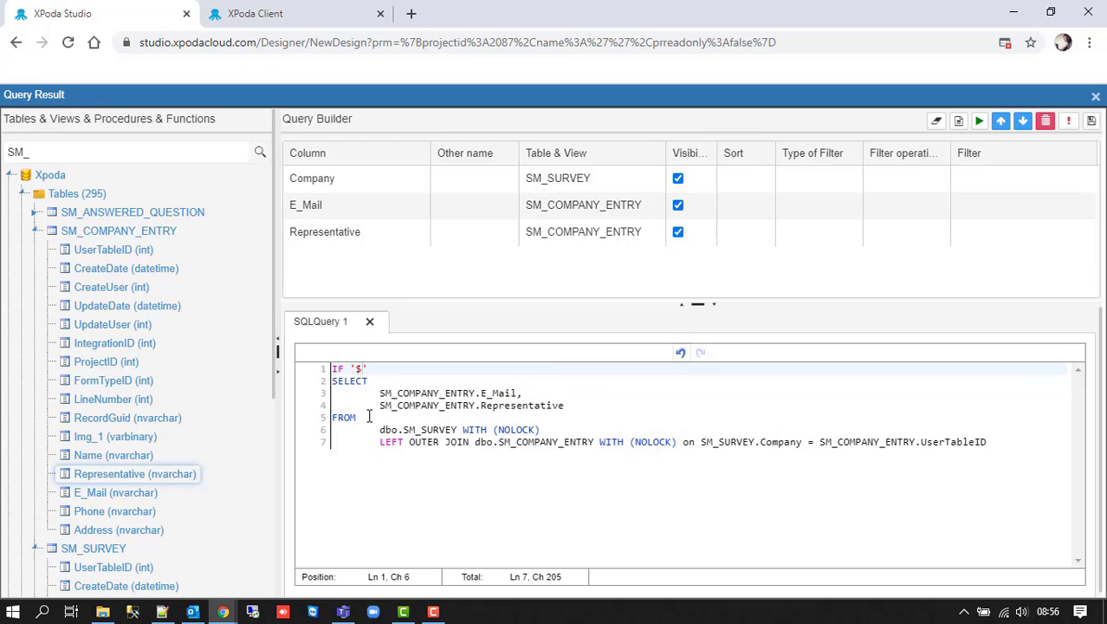
type("'$PSurvey")
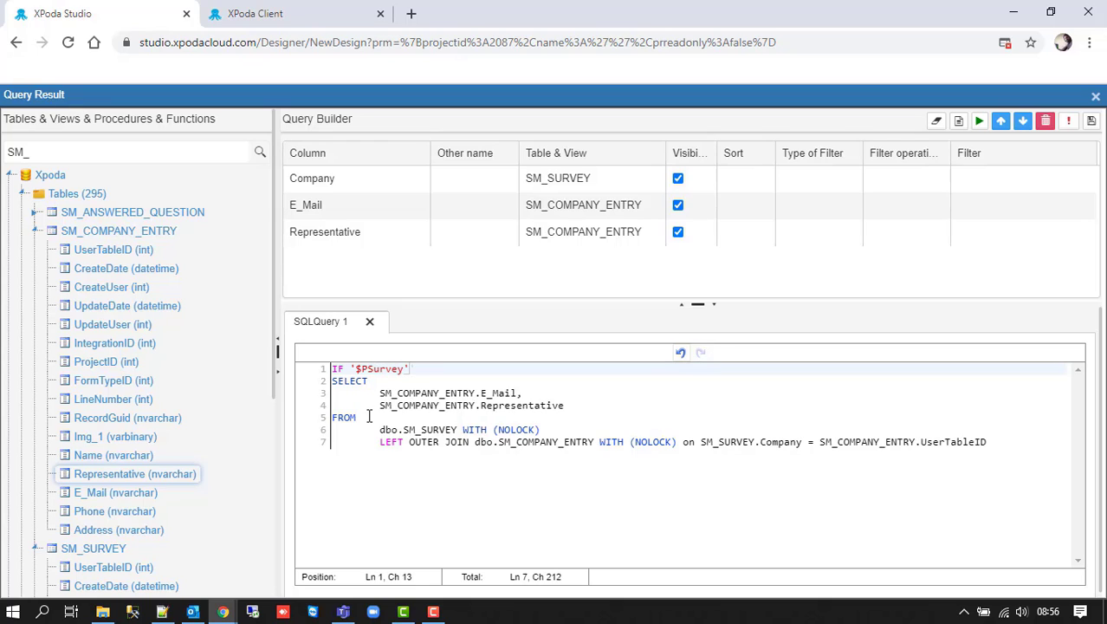
type("_Group$'= 1")
key("Return")
type("BEGIN")
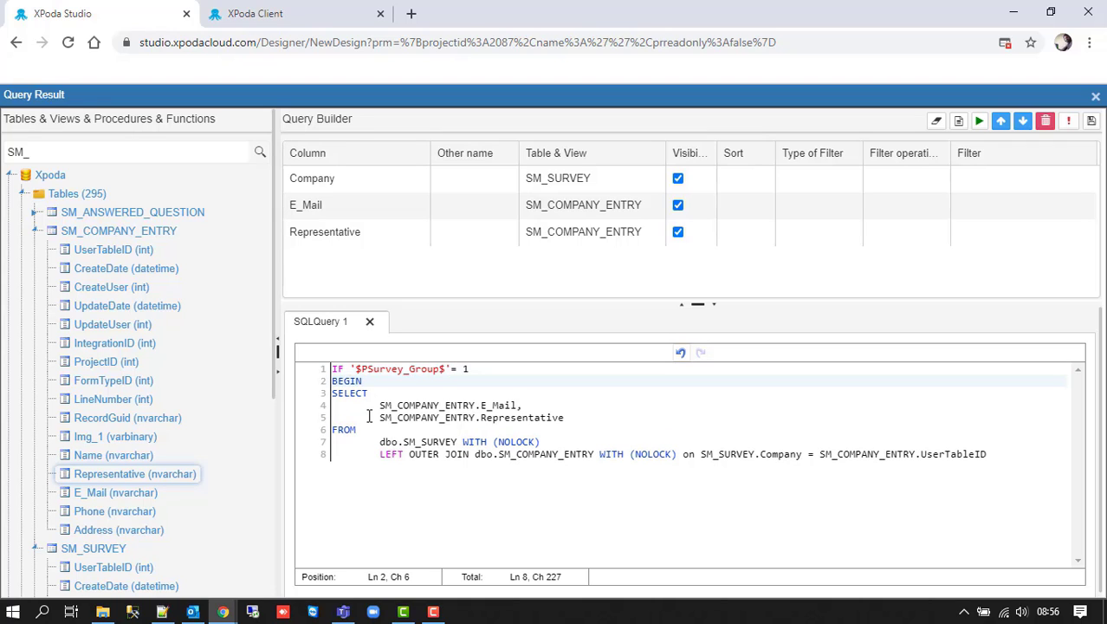
- Close the block with END, then add an ELSE BEGIN Select END branch
left_click(1017, 456)
key("Return")
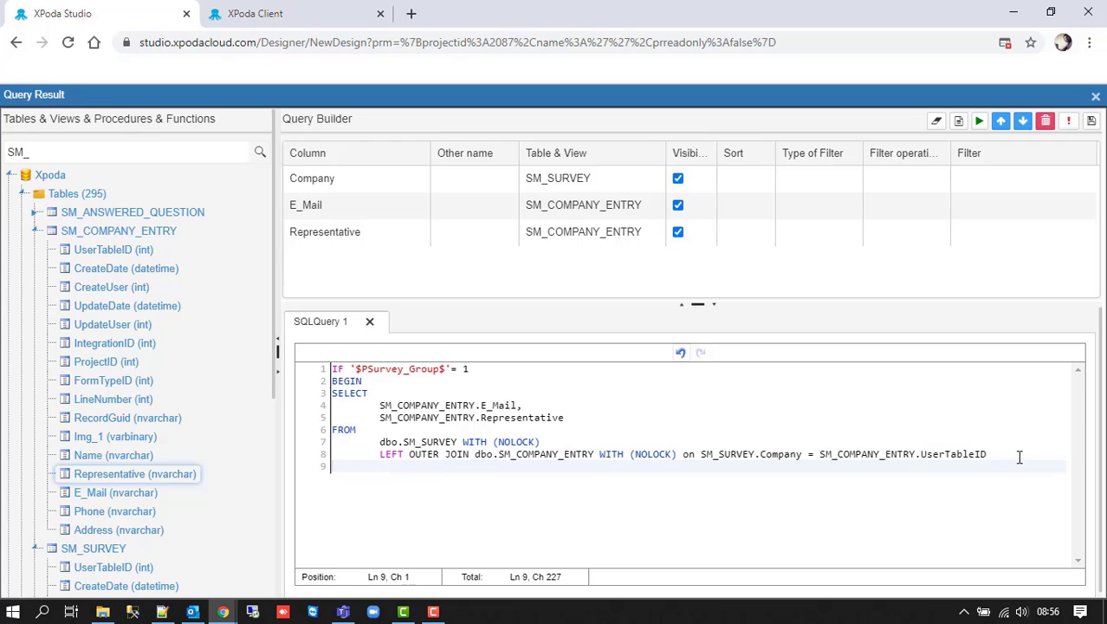
type("END")
key("Return")
type("ELSE")
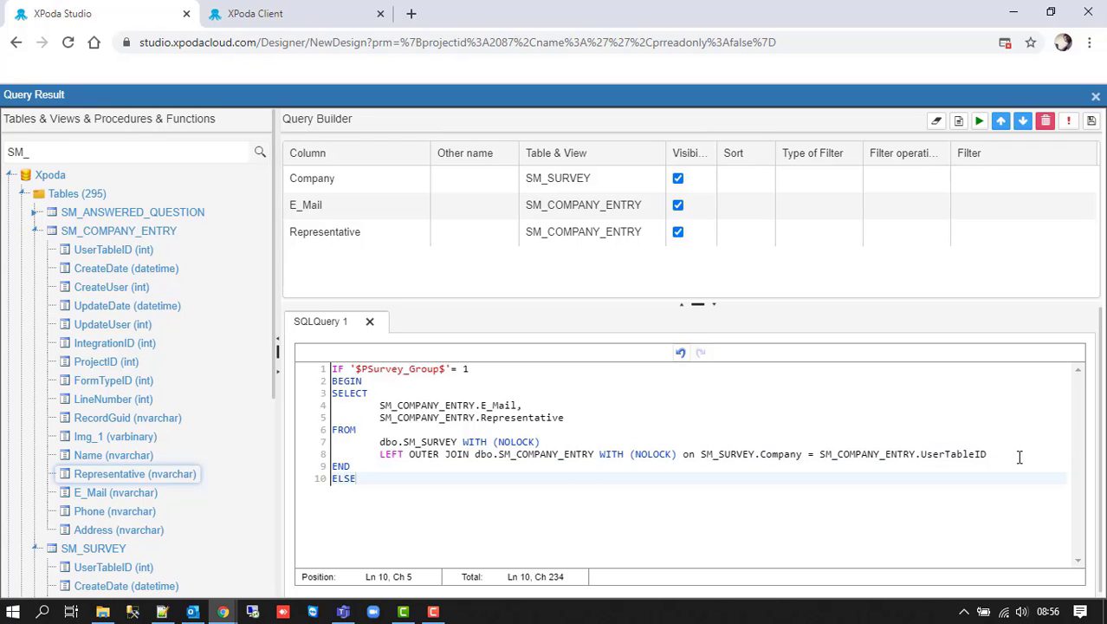
key("Return")
type("BEGIN")
key("Return")
key("Return")
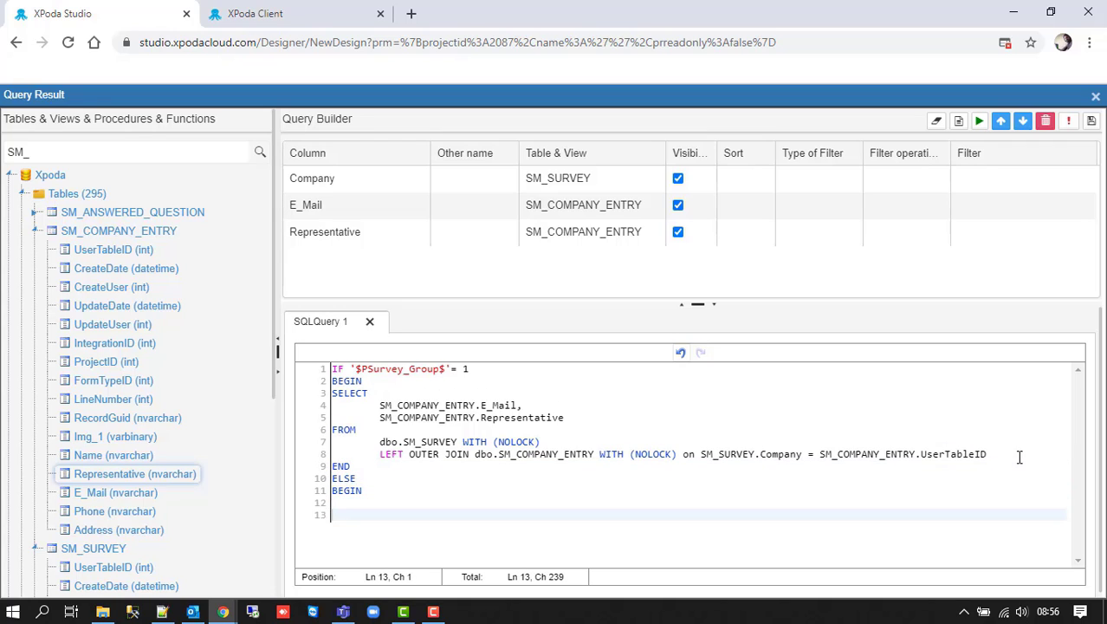
type("END")
key("Up")
type("Select")
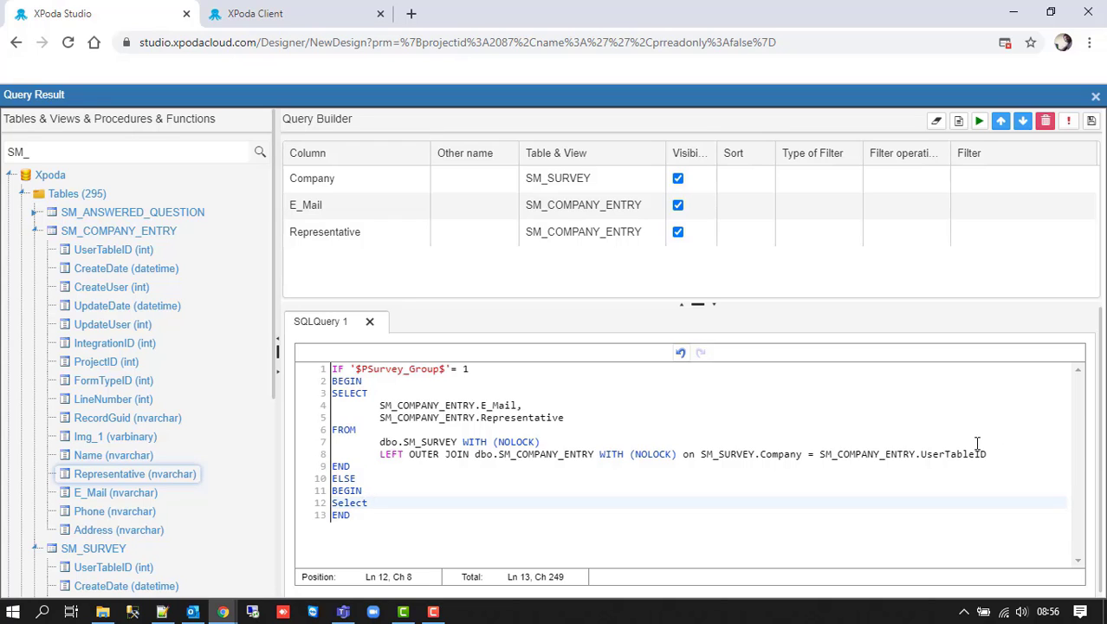
- Search the table tree for XPODA_CLI and expand XPODA_CLIENT_USERS to show its columns
double_click(73, 152)
type("XPODA")
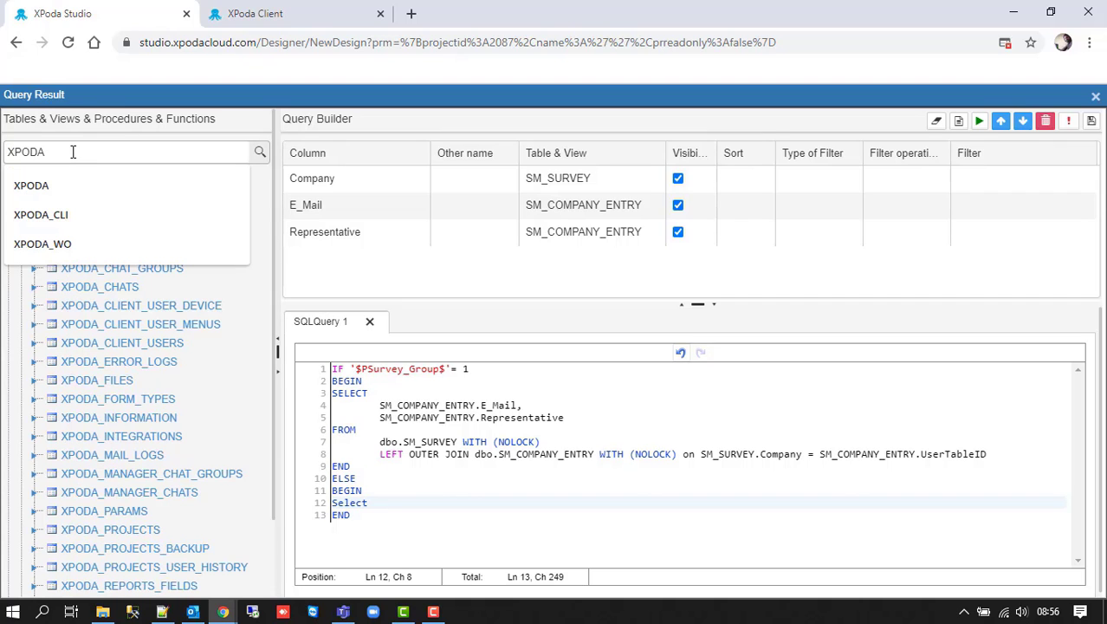
type("_CLI")
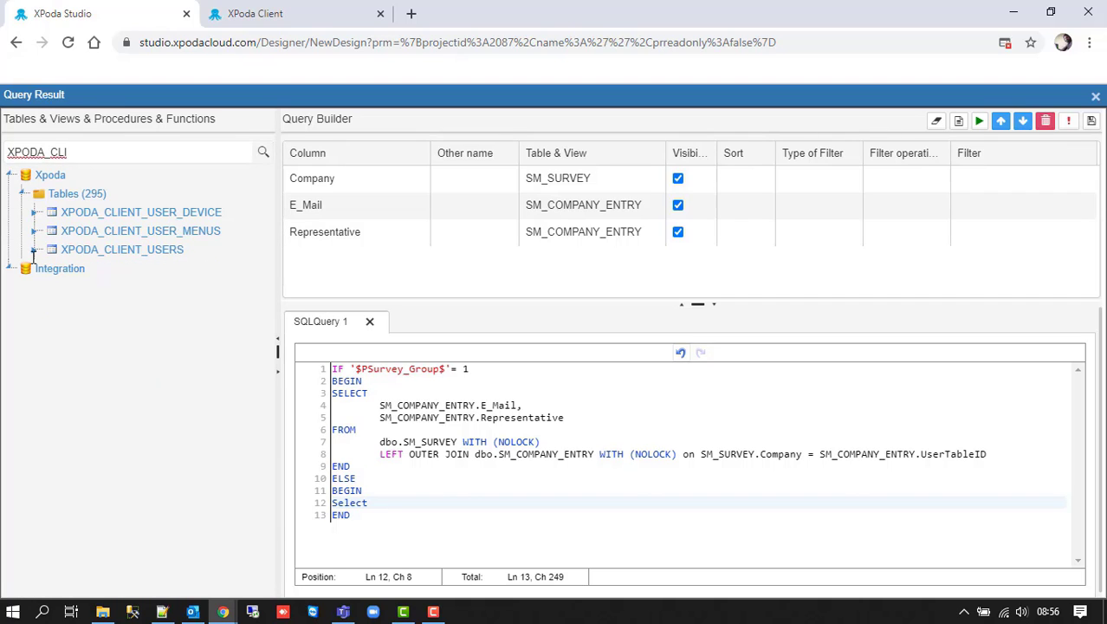
left_click(33, 251)
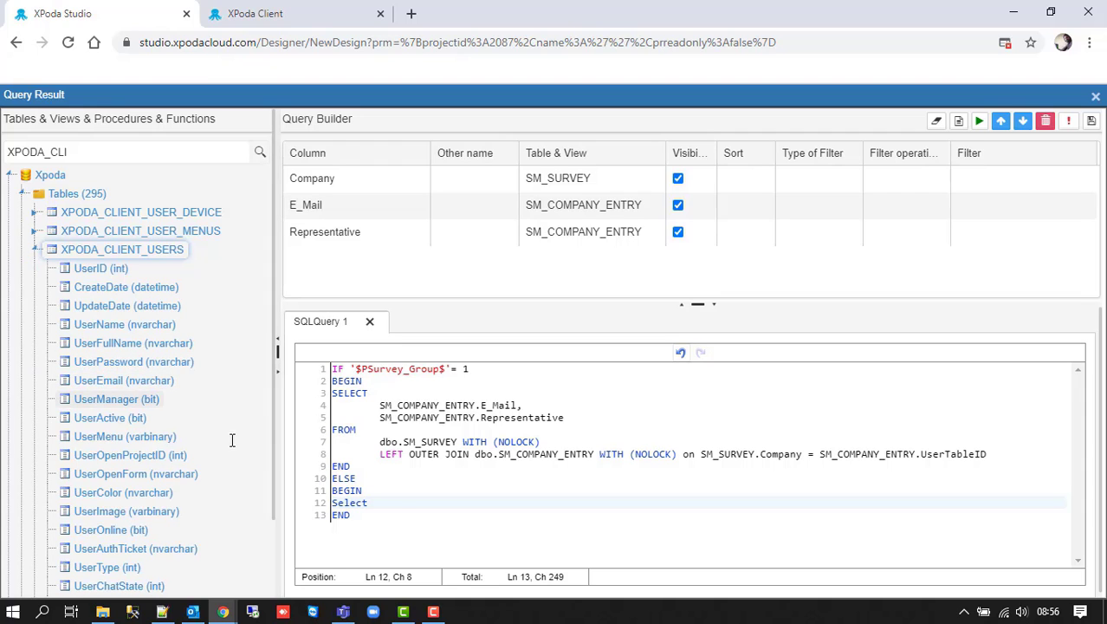
- Finish the ELSE branch as SELECT UserEmail, UserFullName FROM XPODA_CLIENT_USERS WITH (NOLOCK) and close the editor
type("Use")
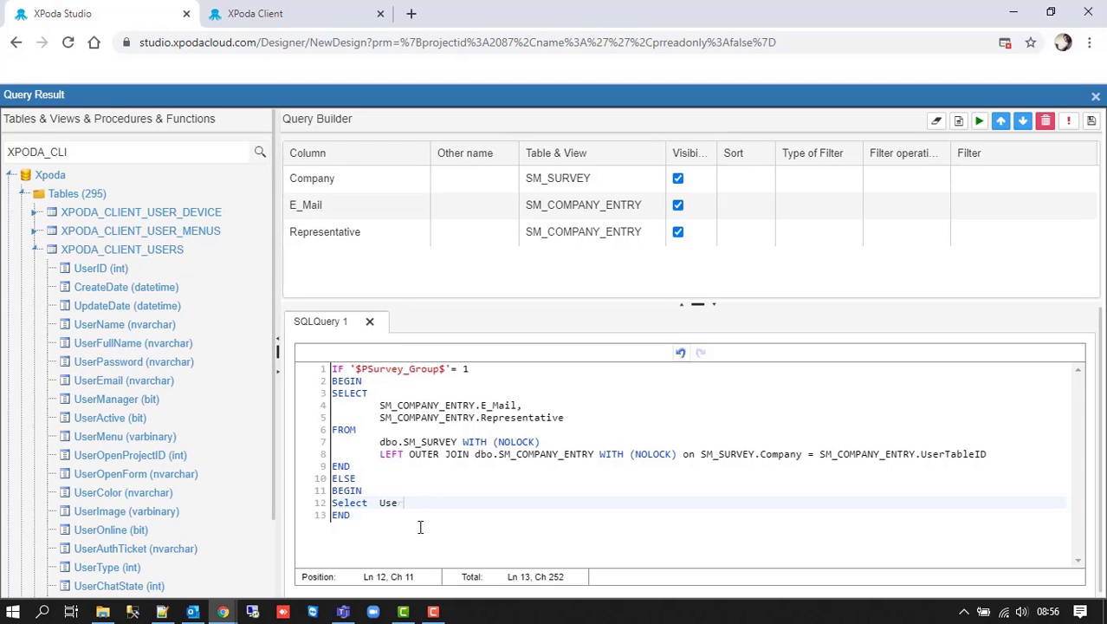
type("rEmail, UserFullName")
key("Return")
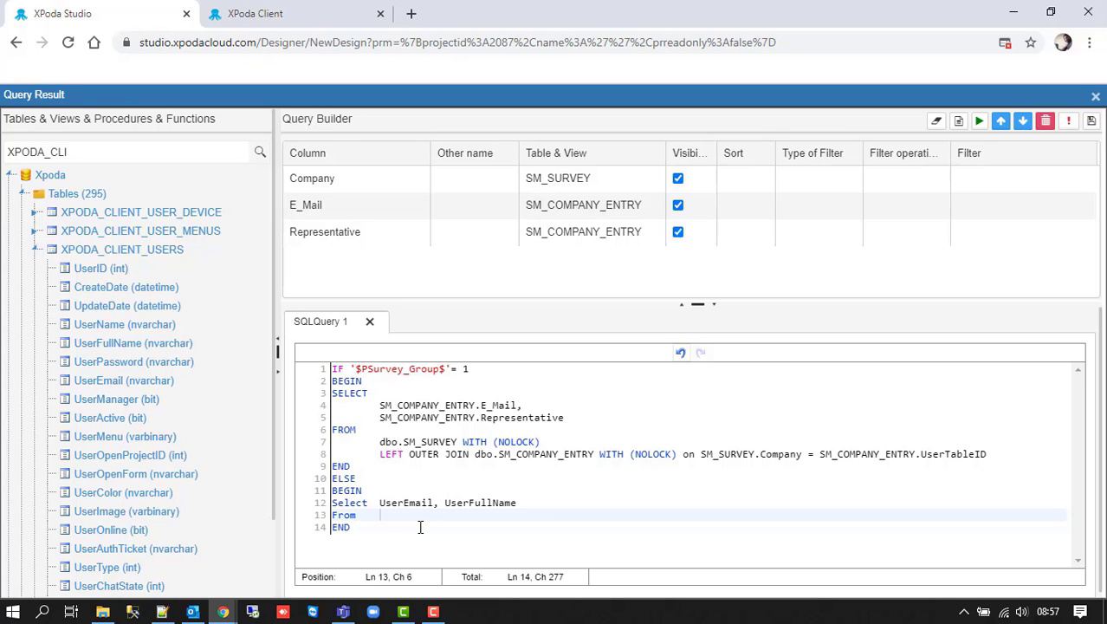
type("From")
key("Tab")
type("XPODA_CLIENT_USERS WIT")
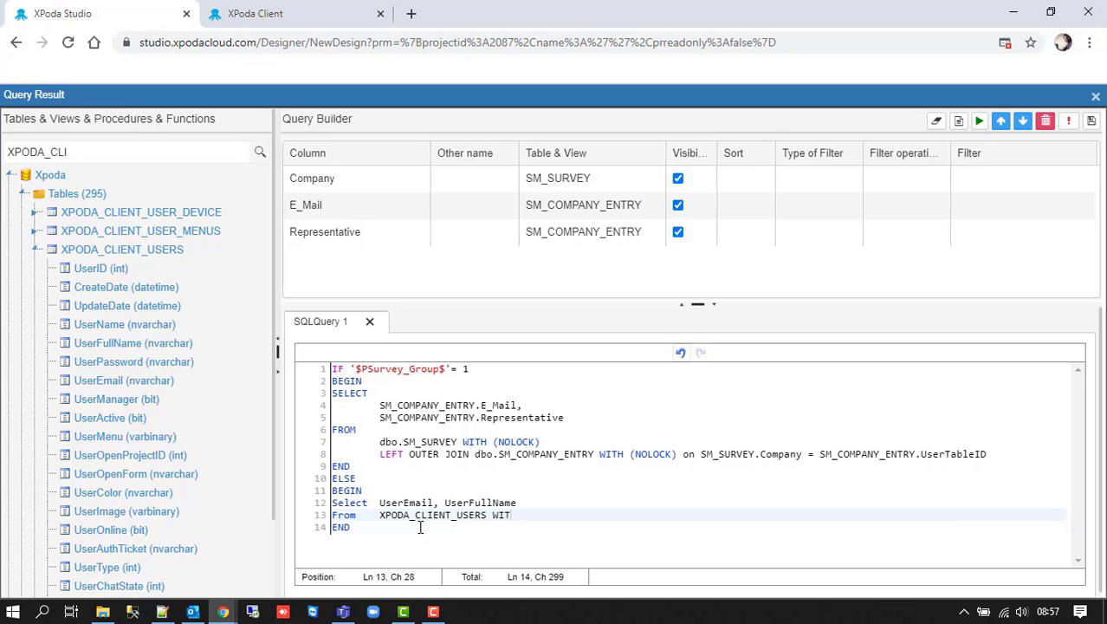
type("H (NOLOVK")
key("BackSpace")
type("K)")
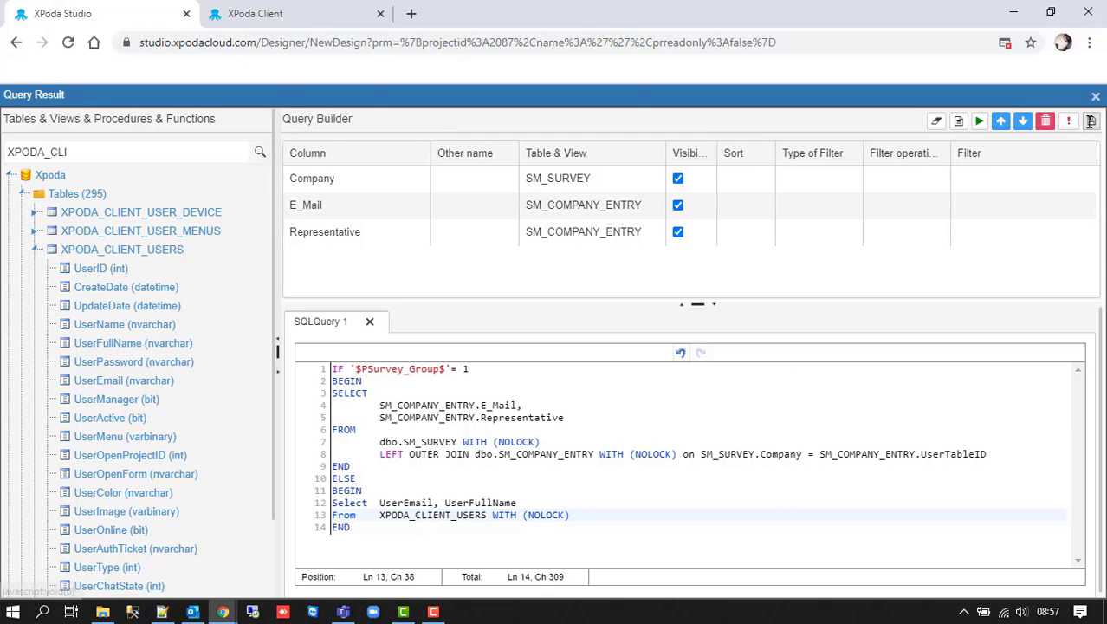
left_click(1091, 121)
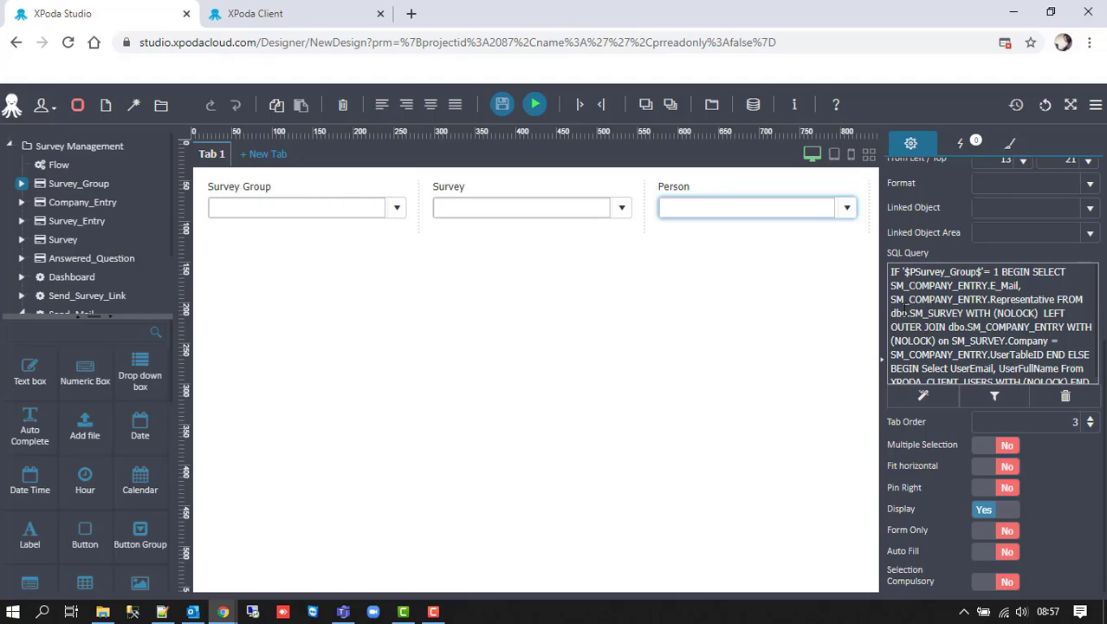
- Give Survey Group a 'When the value changes' Update Value action on Person, then save the form
left_click(328, 206)
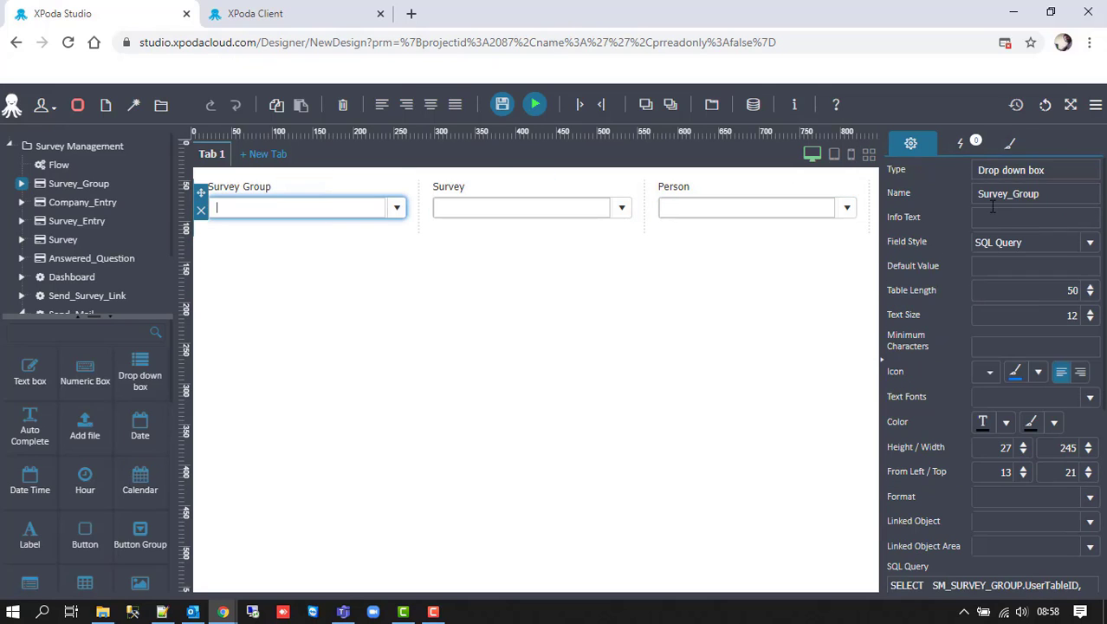
left_click(962, 142)
left_click(1030, 193)
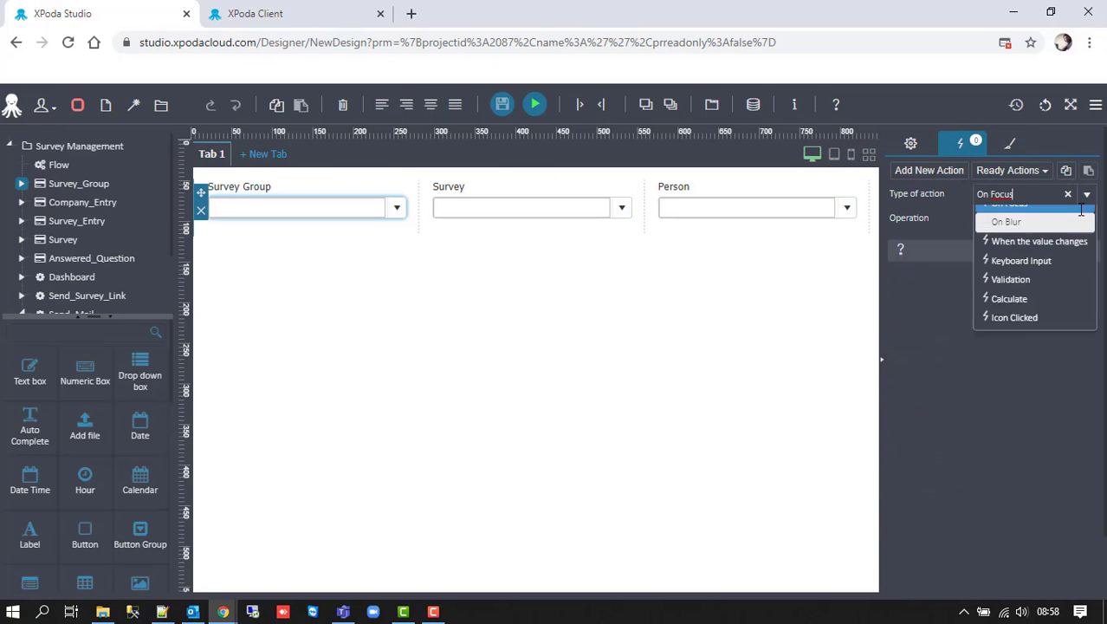
left_click(1022, 249)
type("upda")
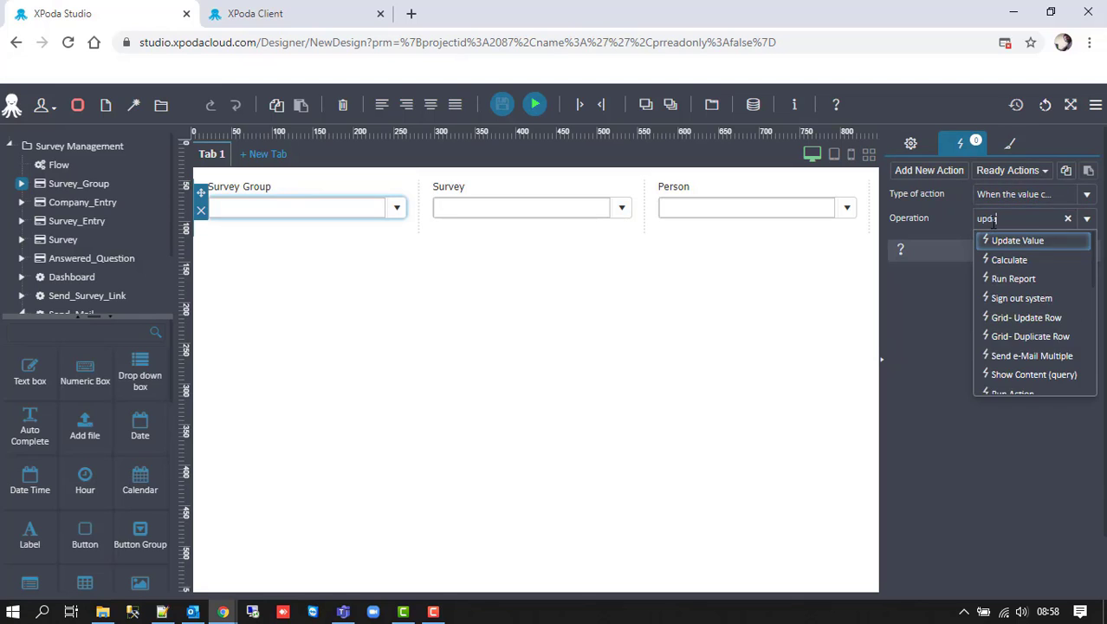
key("Return")
key("Tab")
key("Tab")
key("Tab")
type("person")
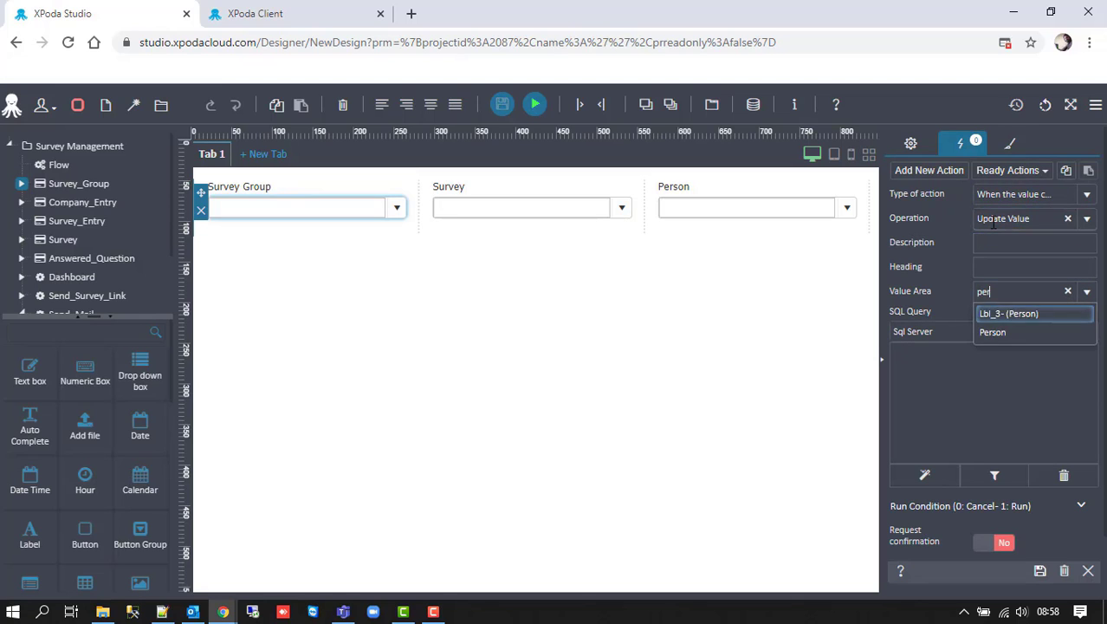
key("Return")
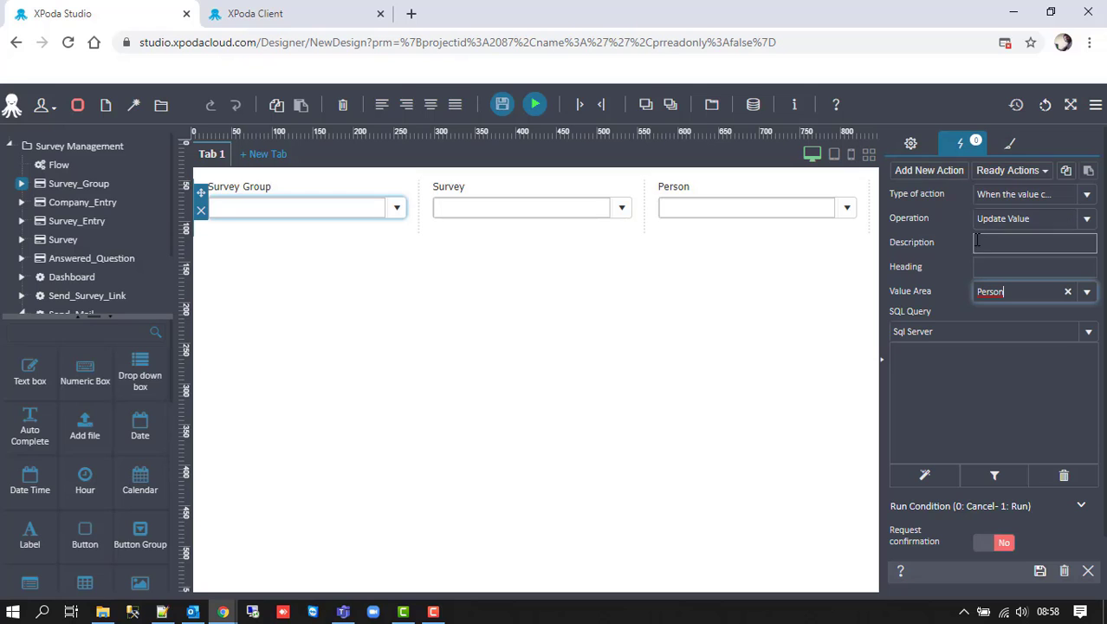
left_click(1040, 570)
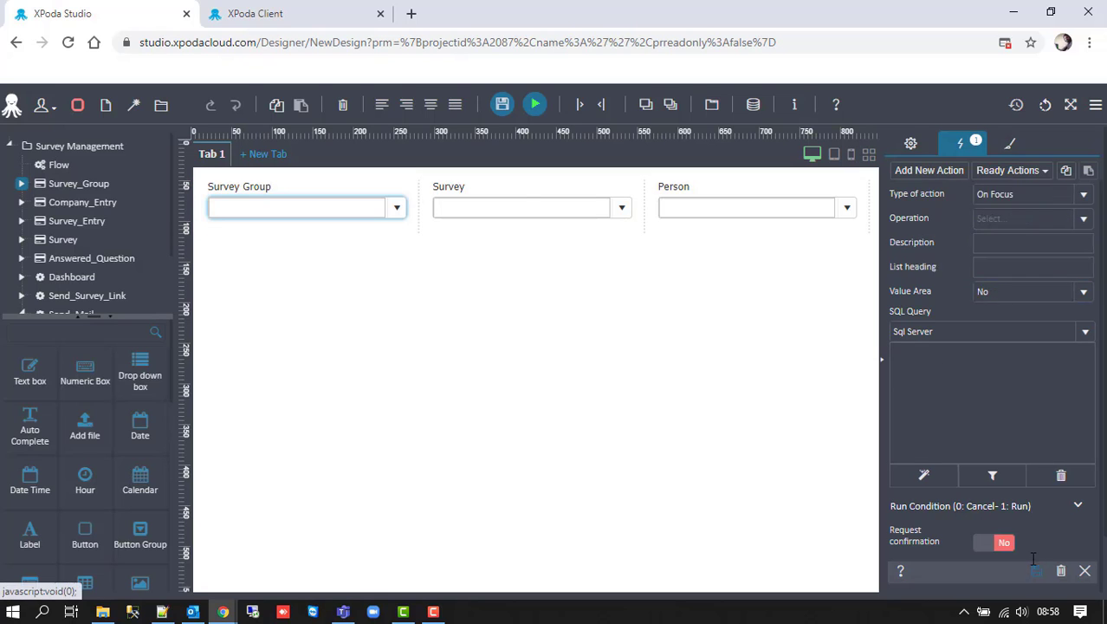
left_click(502, 104)
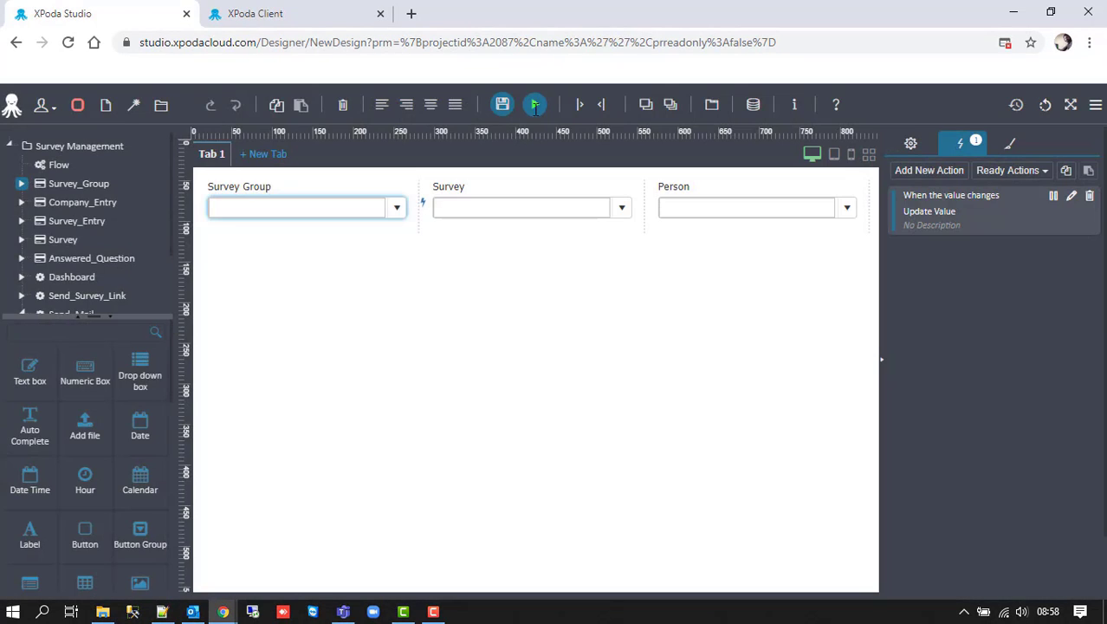
- Run the form in XPoda Client, choose Customer as Survey Group and check the Person list
left_click(535, 105)
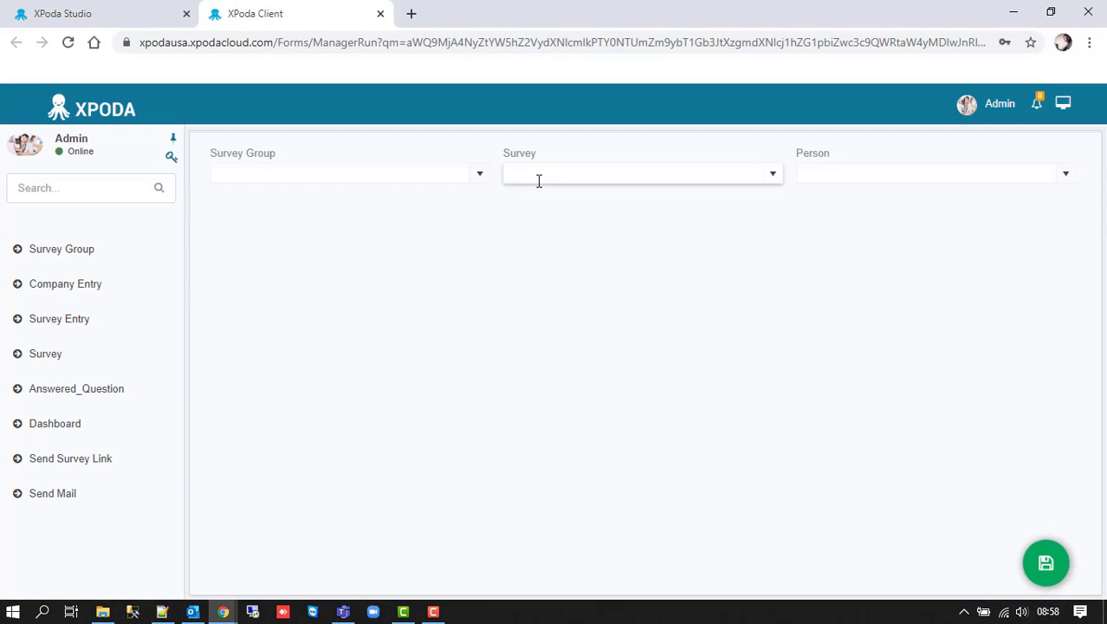
left_click(477, 178)
left_click(425, 189)
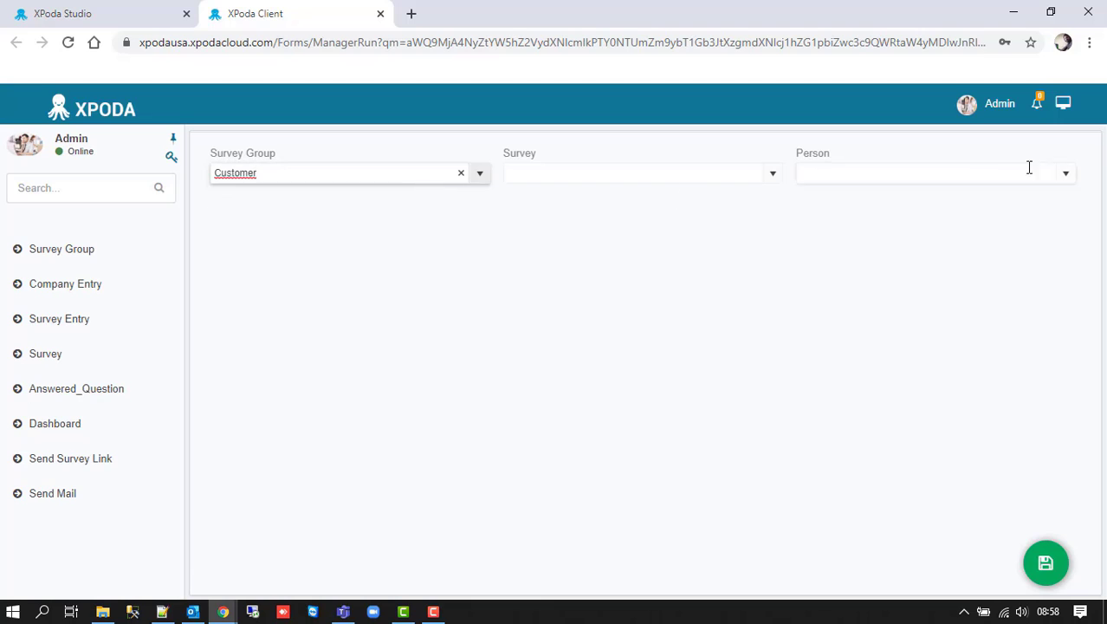
left_click(1067, 174)
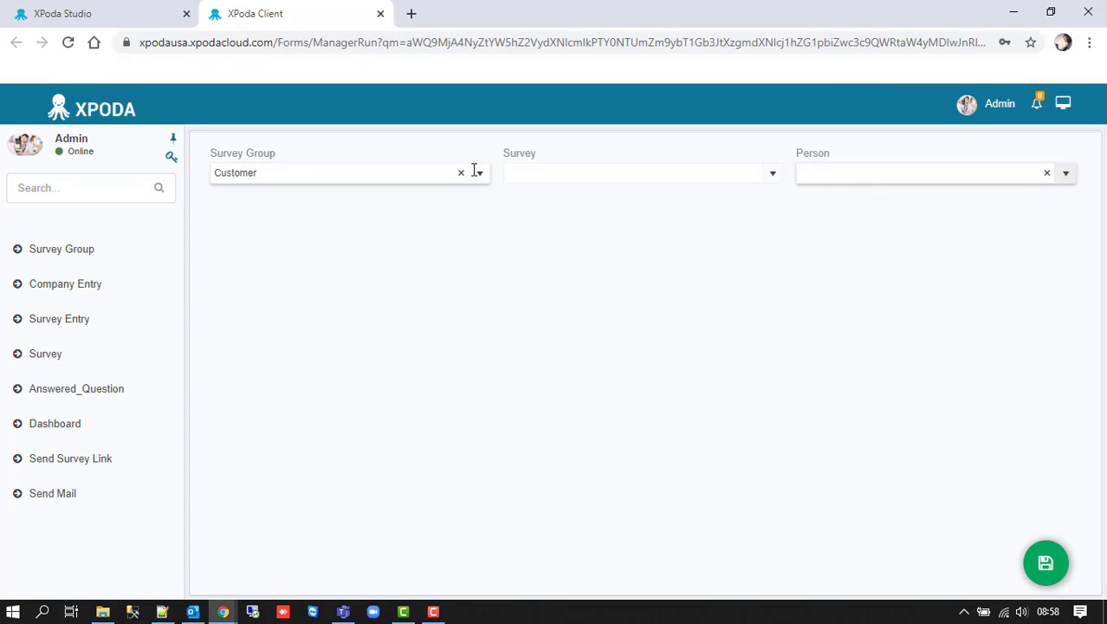
- Switch Survey Group to Company Staff, check the Person names, and go back to the designer
left_click(477, 172)
left_click(375, 210)
left_click(1065, 172)
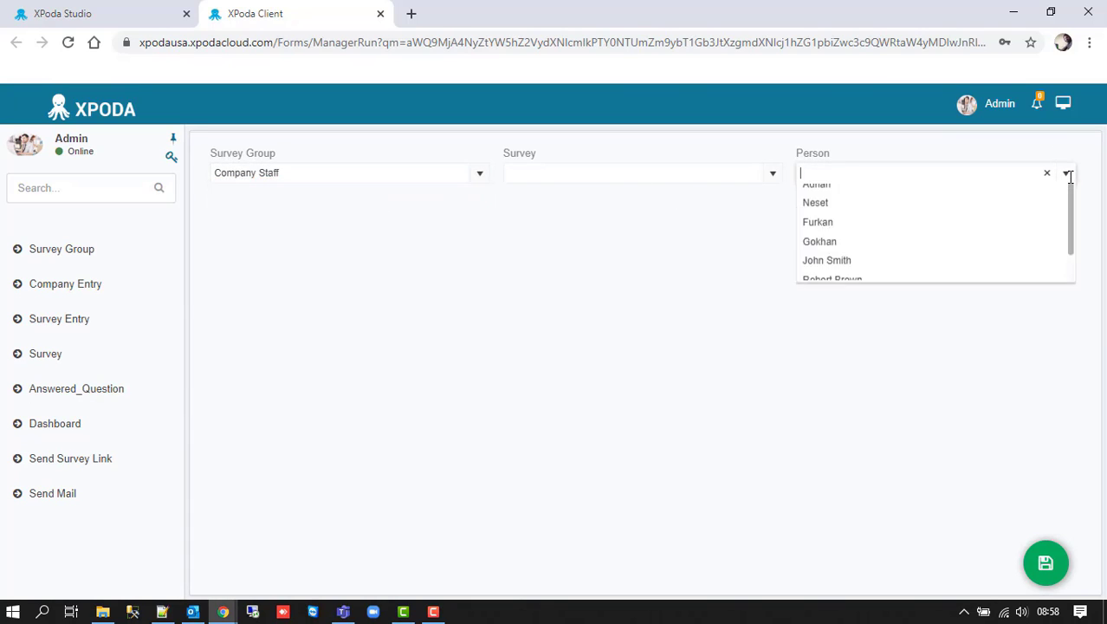
left_click(1065, 173)
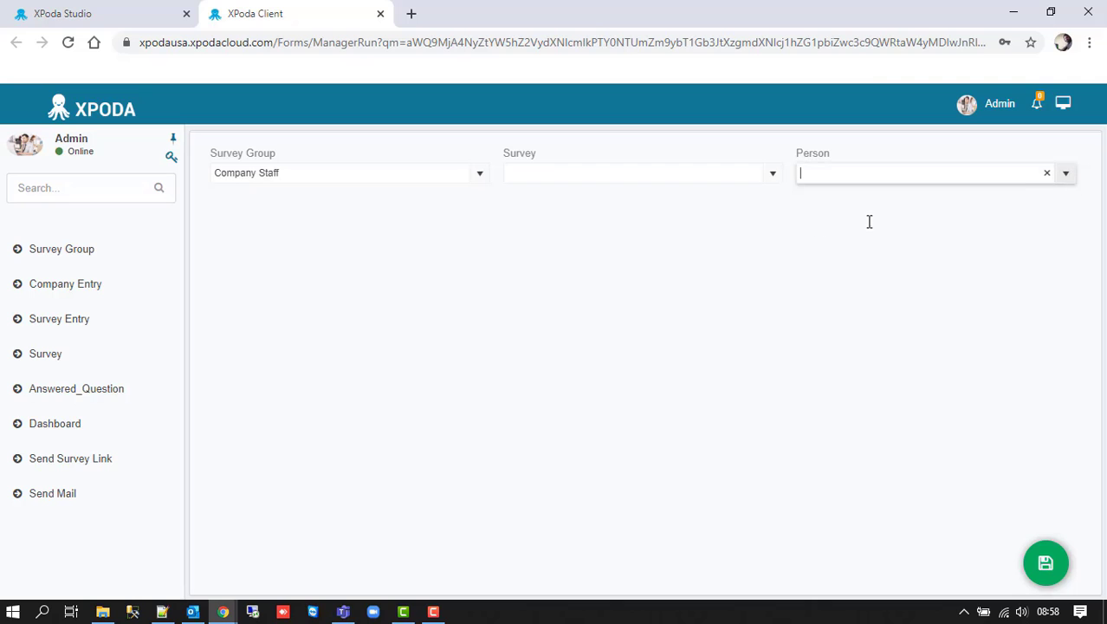
left_click(99, 12)
- Narrow the Survey Group, Survey and Person dropdowns and place a new button right of Person
left_click(401, 180)
left_click_drag(420, 195, 383, 188)
left_click(428, 204)
left_click_drag(592, 189, 535, 189)
left_click_drag(756, 195, 700, 193)
left_click_drag(85, 537, 652, 230)
left_click_drag(420, 260, 854, 203)
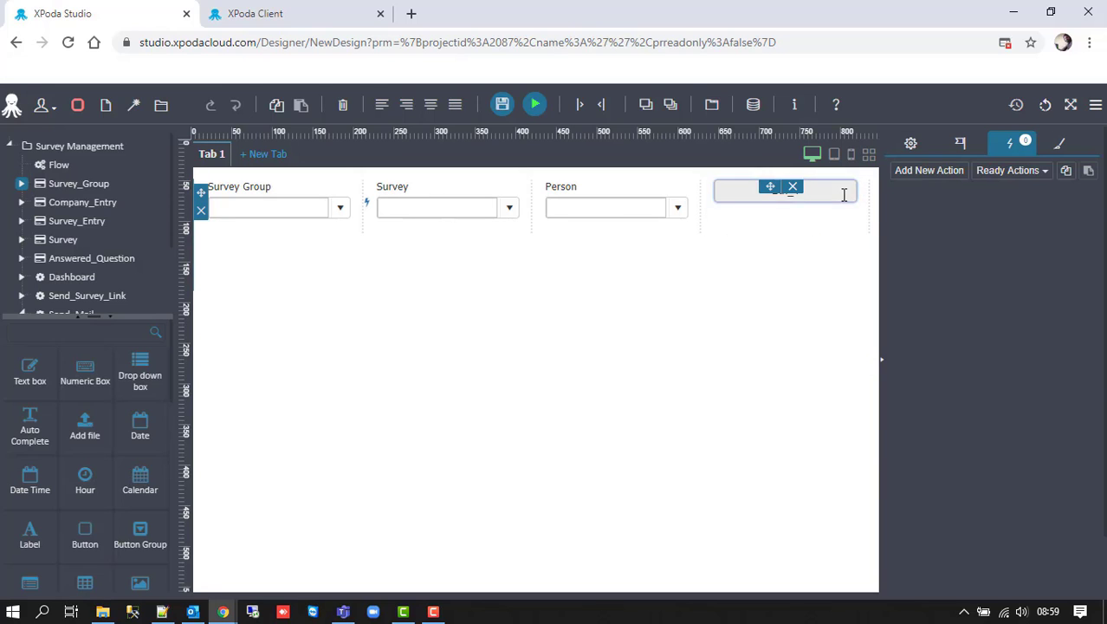
- Change the button caption from Btn_1 to 'Send Information'
left_click(1005, 193)
key("ctrl+a")
key("BackSpace")
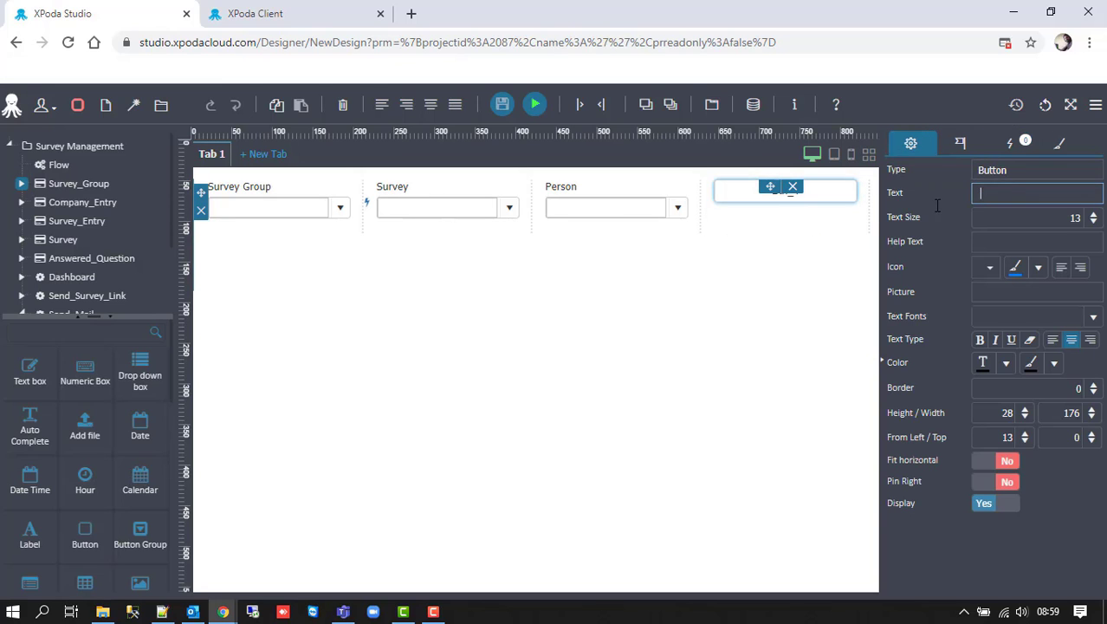
type("Send Information")
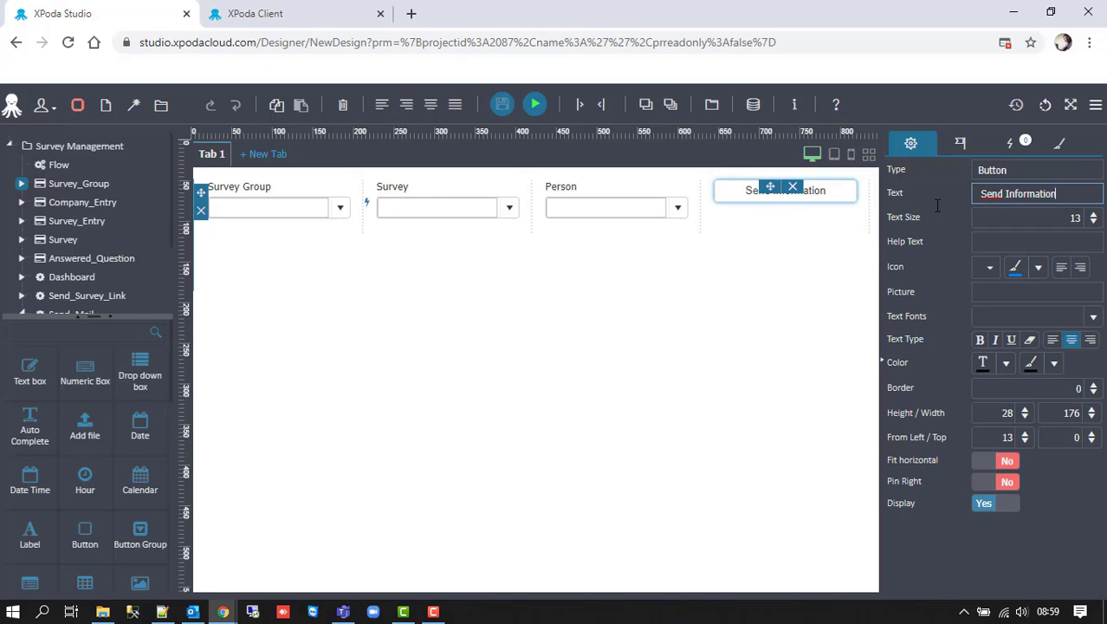
- Give the button the envelope mail icon and set its height to 50
left_click(977, 266)
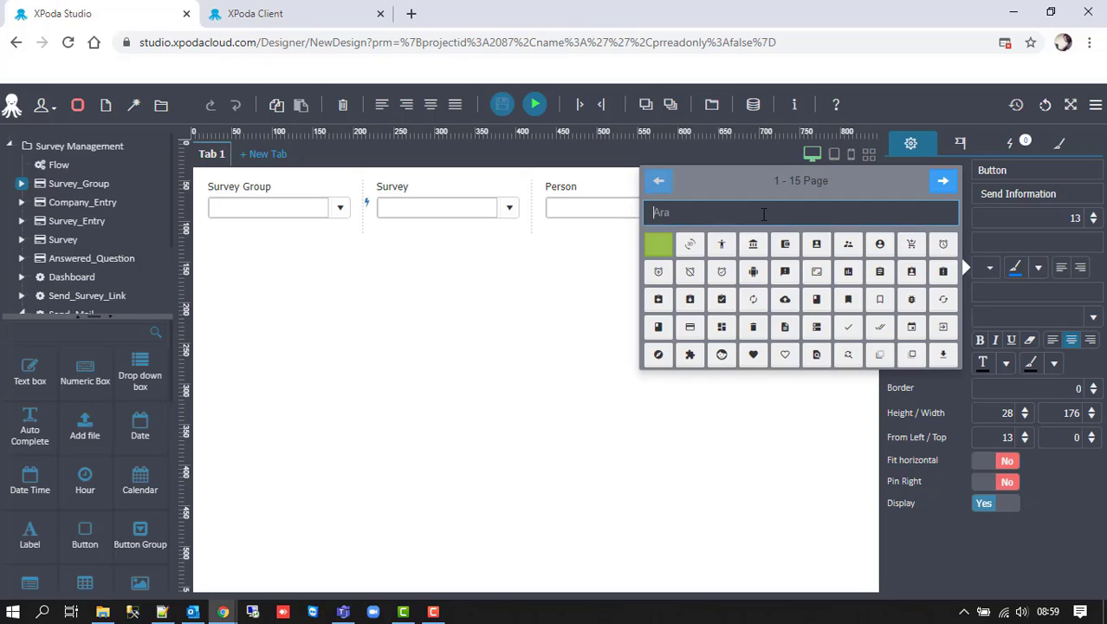
type("mail")
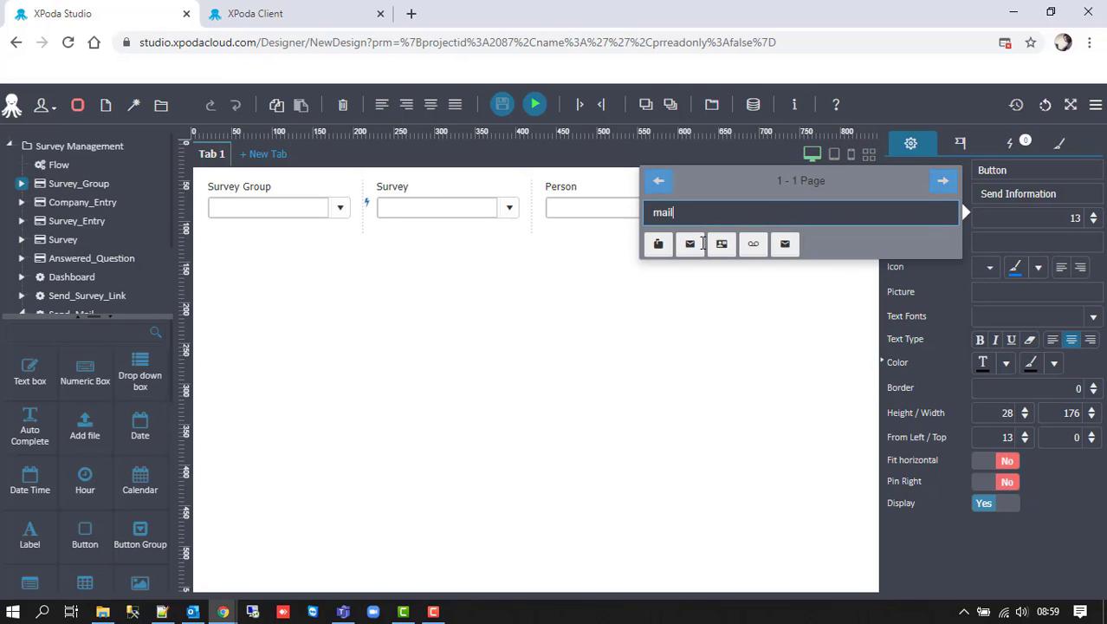
left_click(660, 246)
left_click(992, 238)
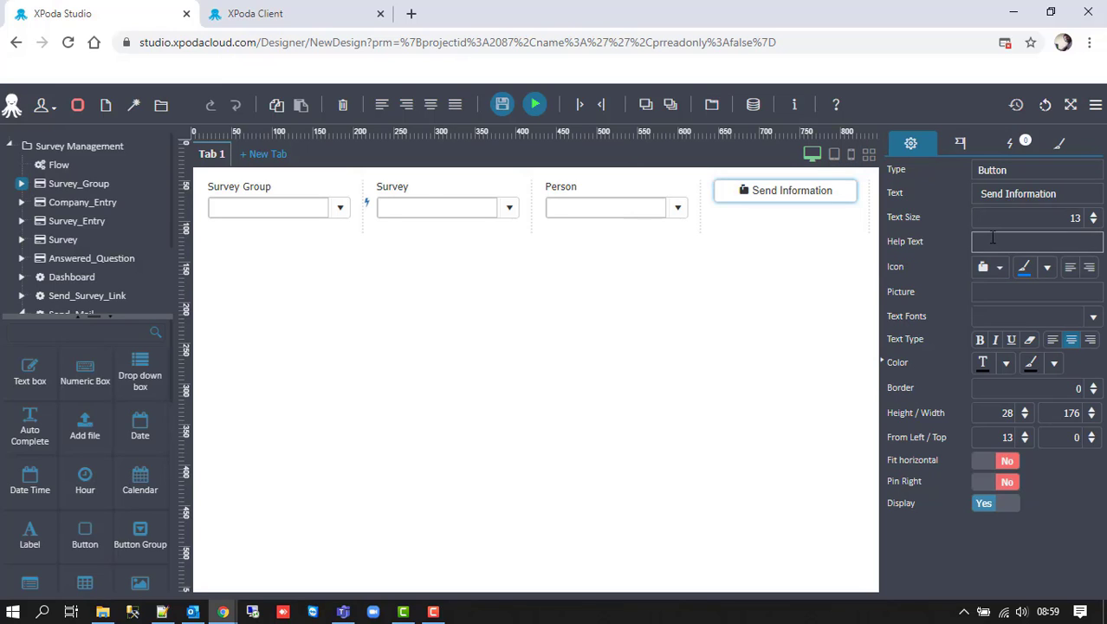
double_click(1007, 412)
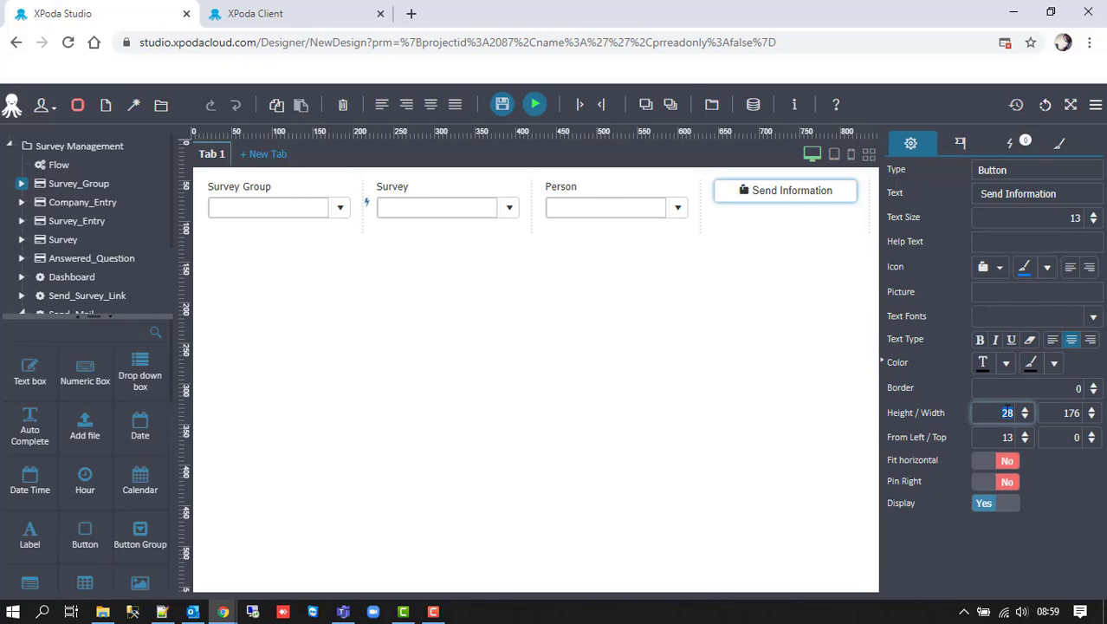
type("50")
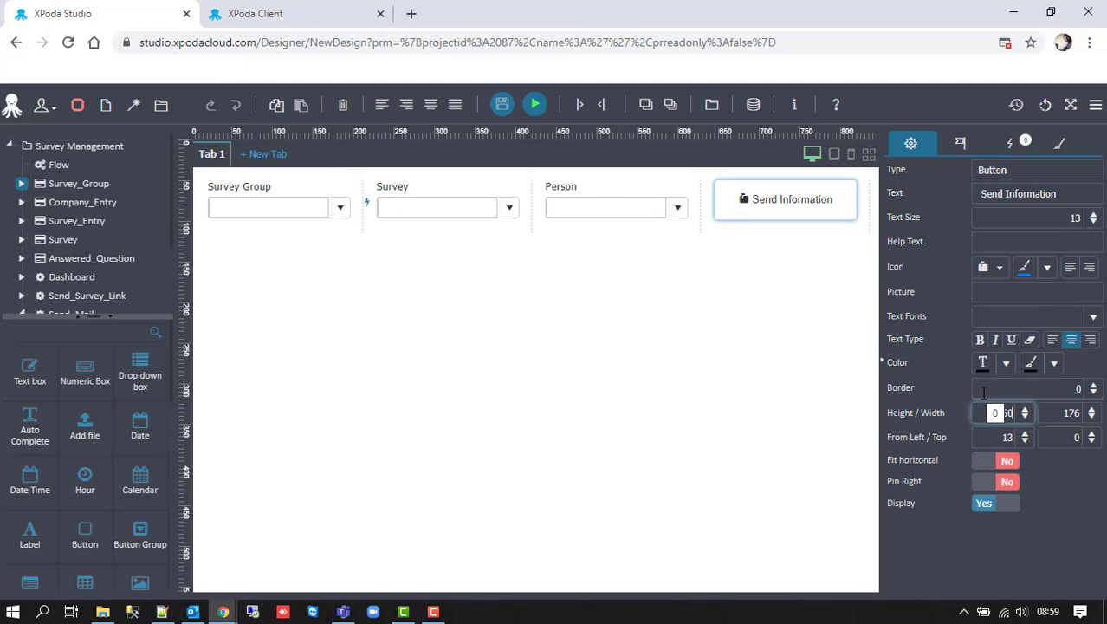
- Set the button's click action operation to Send e-mail (Form)
left_click(1009, 143)
left_click(1008, 217)
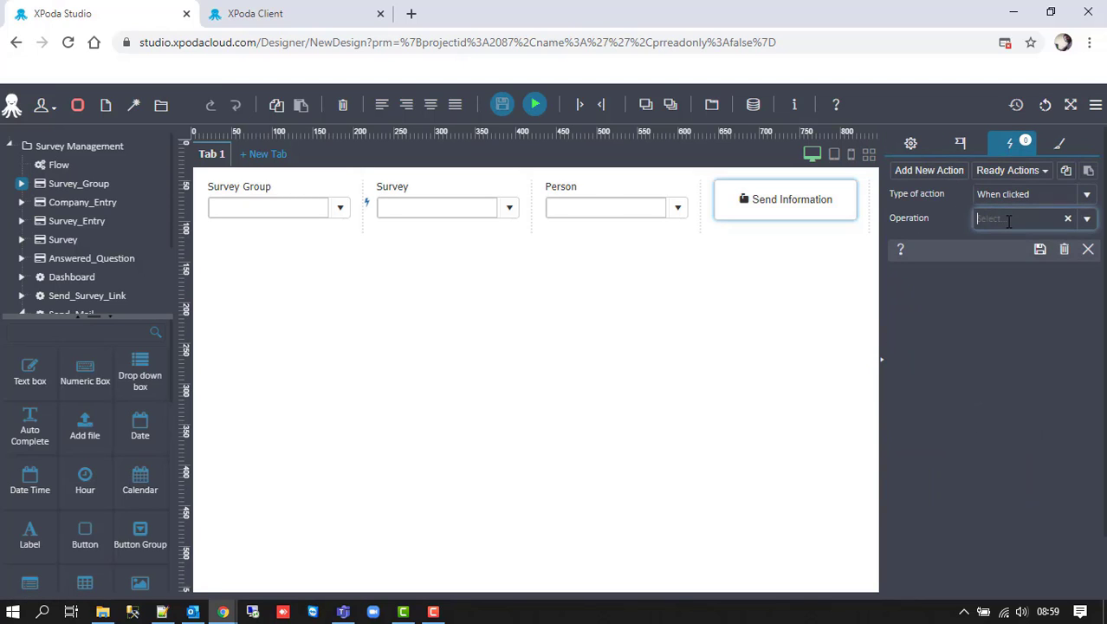
type("mail")
key("Down")
key("Return")
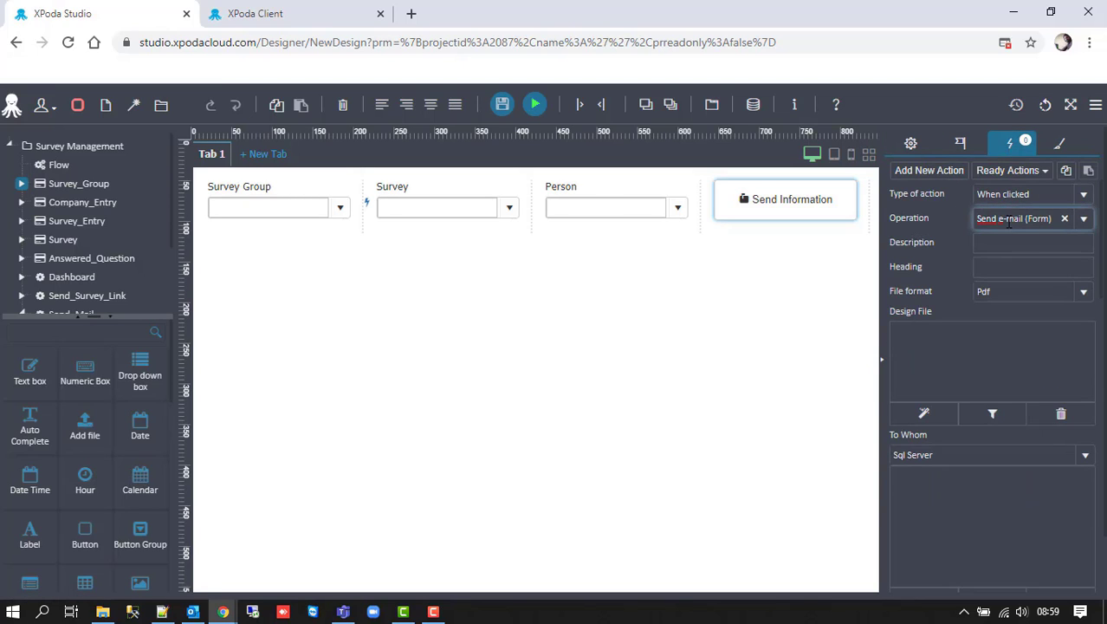
- Address the mail to '$PPerson$' and give it the subject Survey Information
scroll(931, 364, "down", 2)
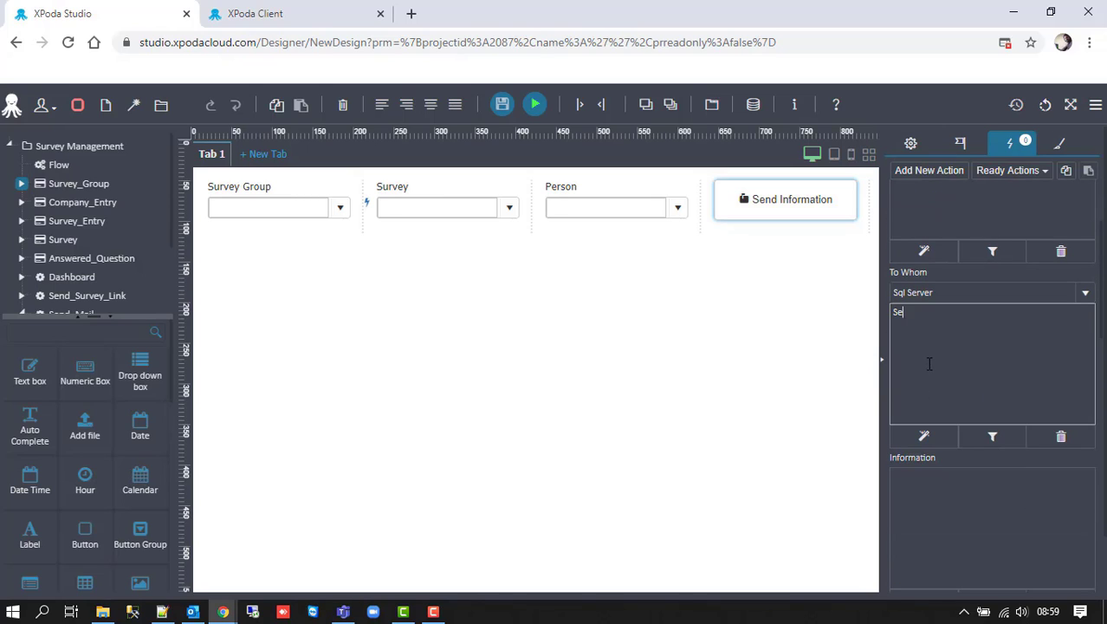
type("'$PPerson$'")
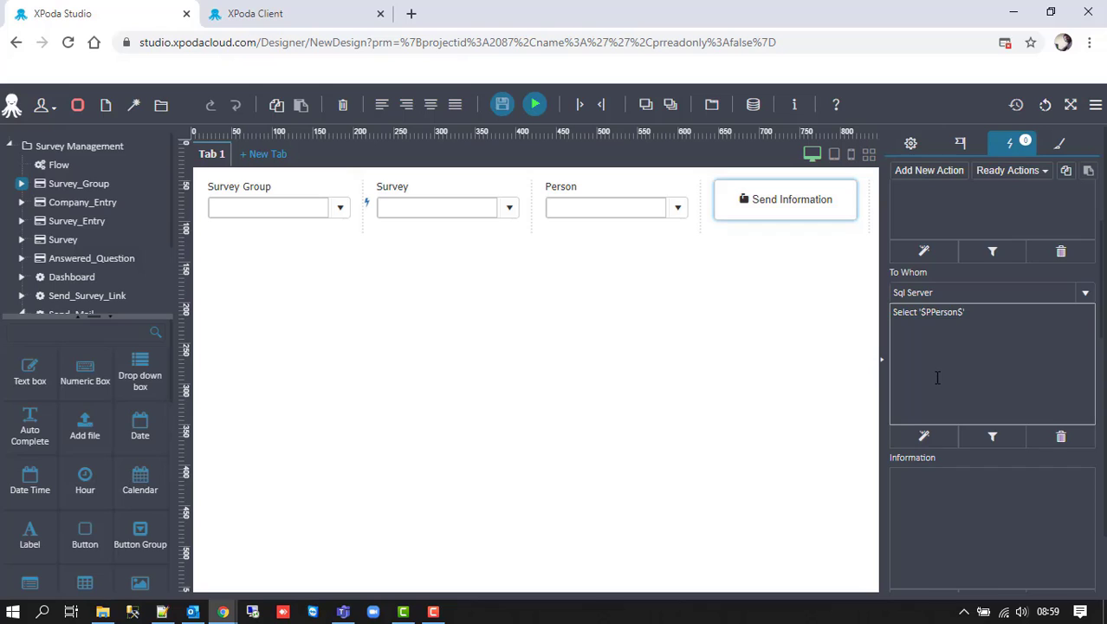
scroll(938, 377, "down", 3)
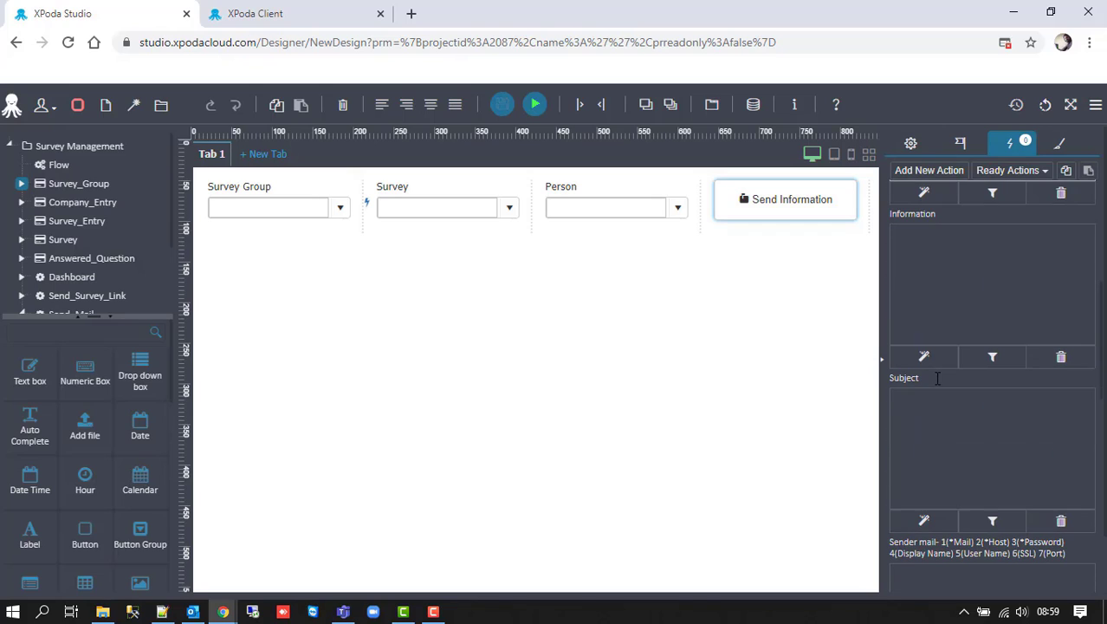
left_click(931, 402)
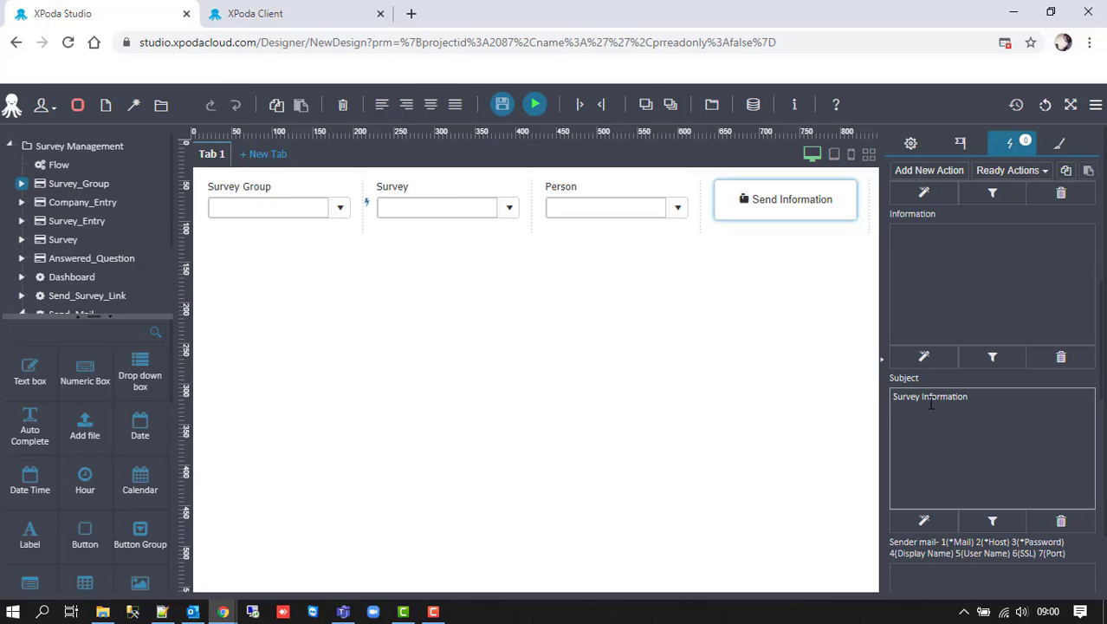
scroll(933, 407, "down", 5)
left_click(927, 492)
- Write the body 'This message was sent by Xpoda.' plus the $PSurvey answered line, and save the action
scroll(933, 511, "down", 1)
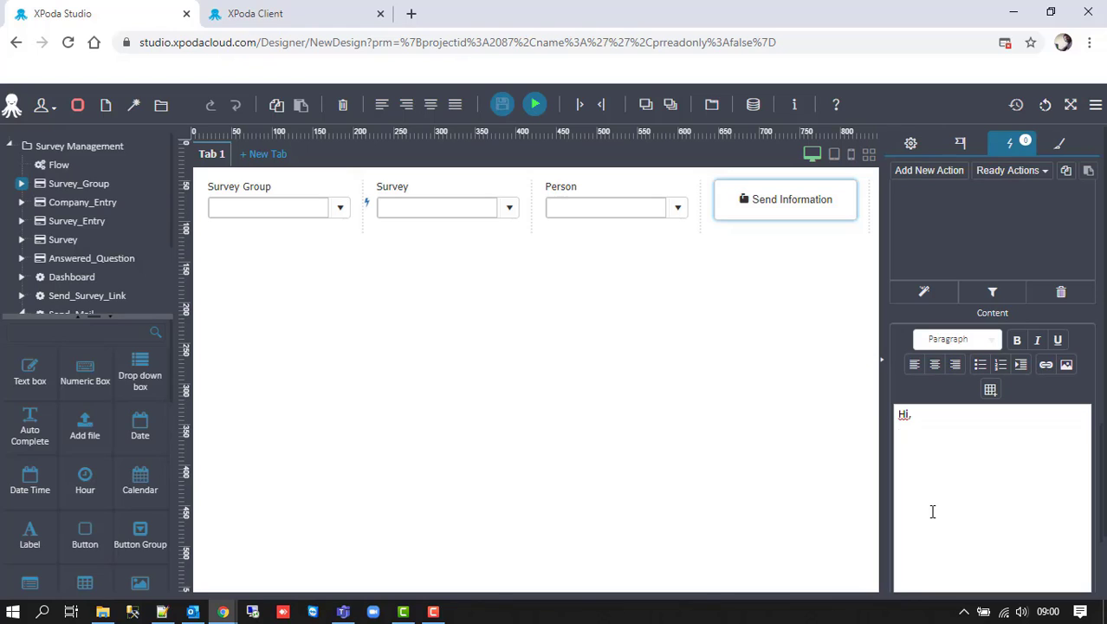
type("This message was se")
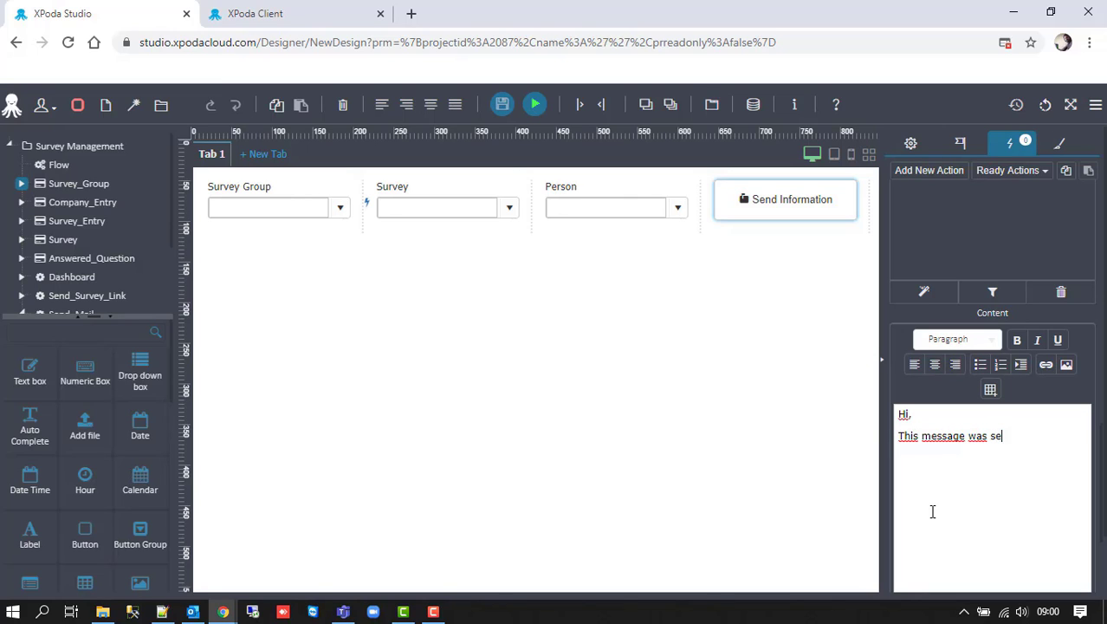
type("nt by Xpoda.")
key("Return")
type("$PSu")
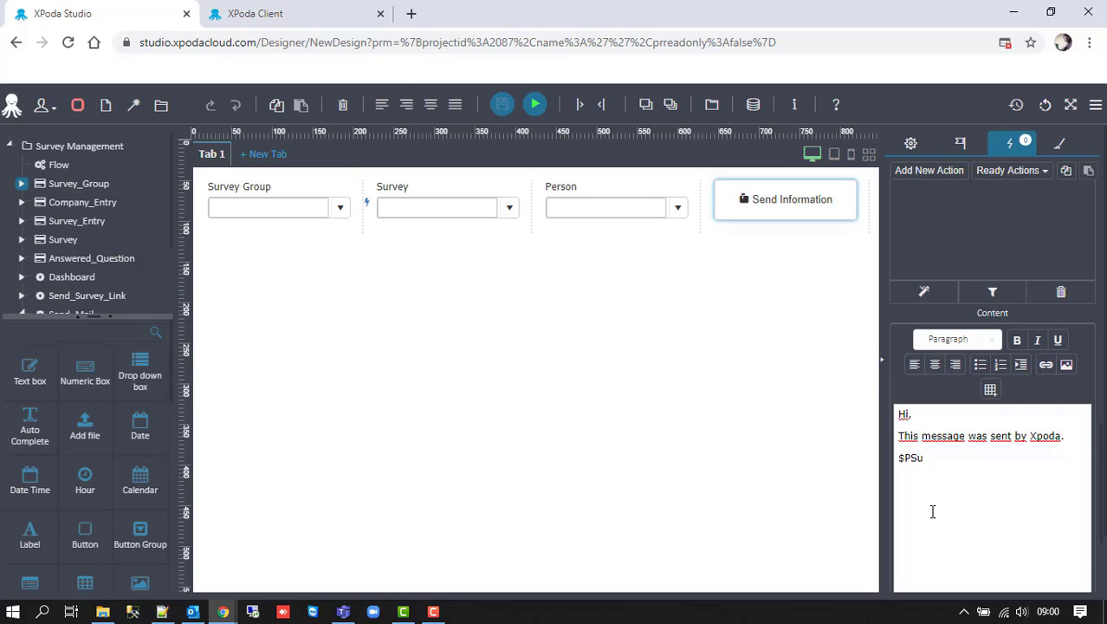
type("rvey survey")
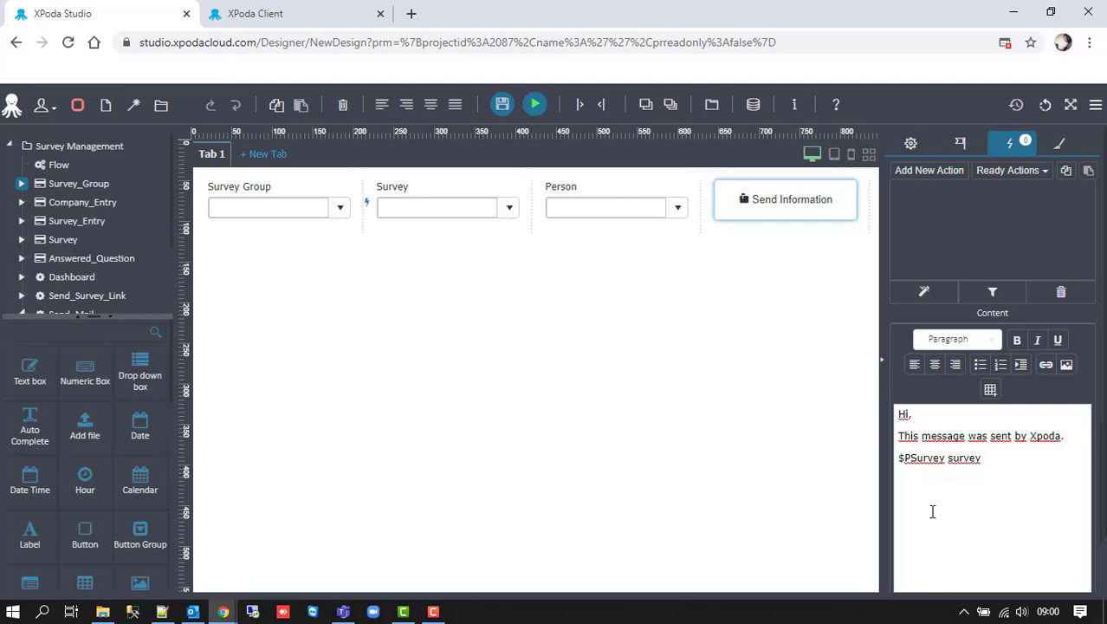
type(" was answered. You can")
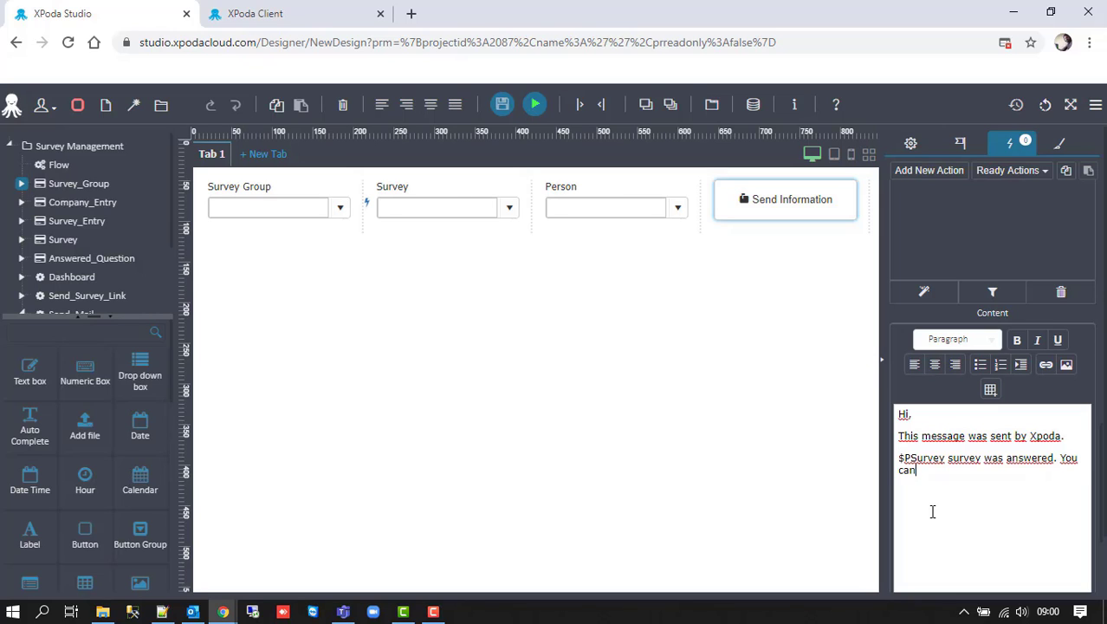
type(" see the rating of the ")
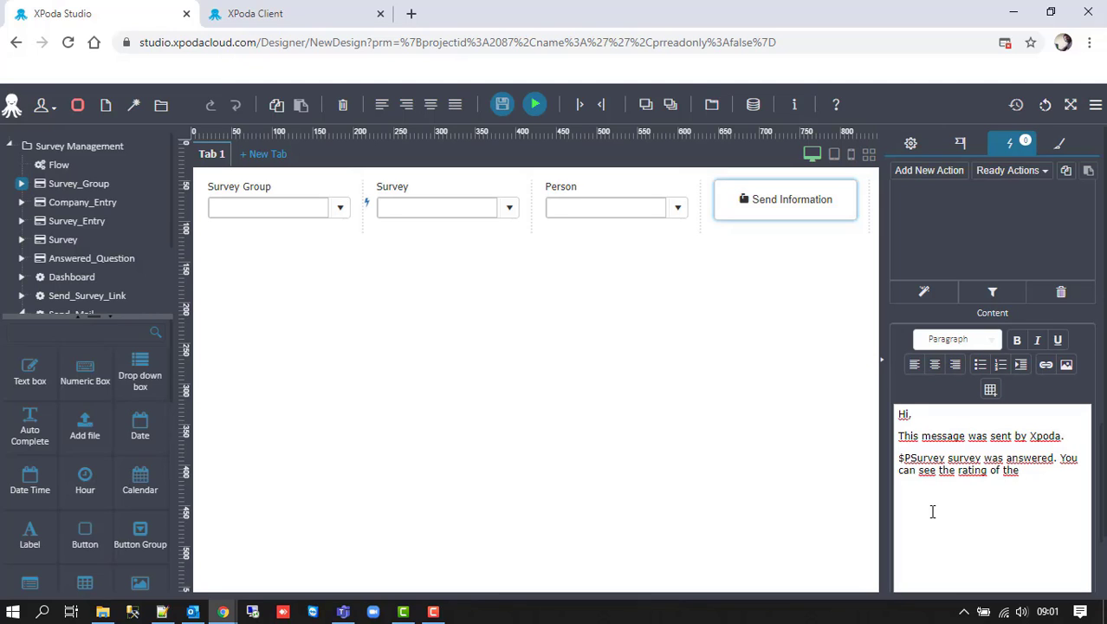
type("survey in Xpoda.")
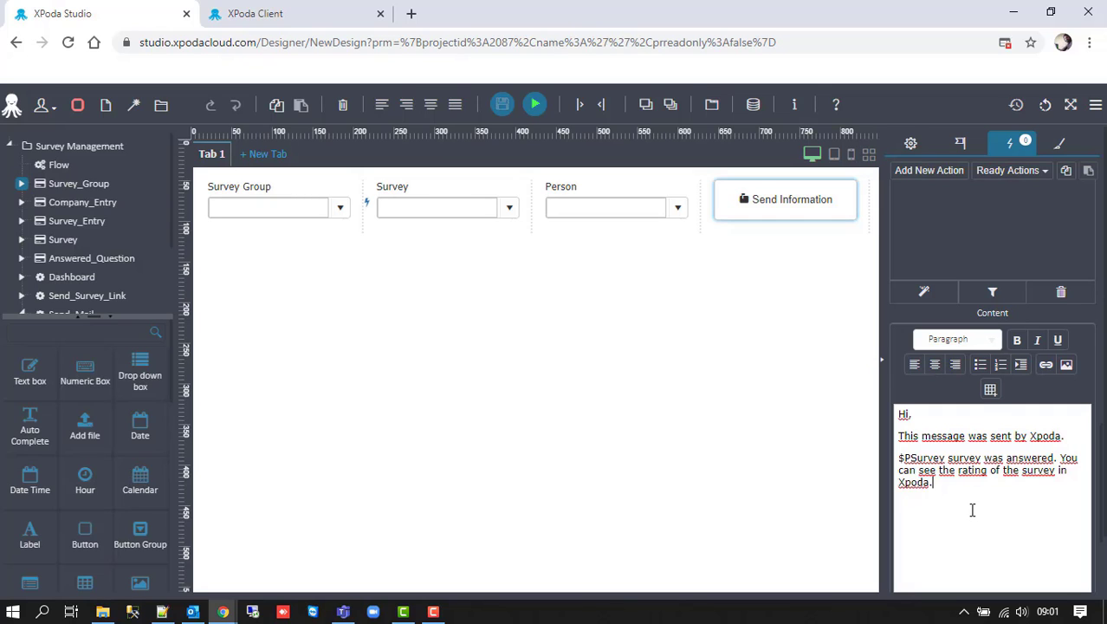
scroll(972, 510, "down", 8)
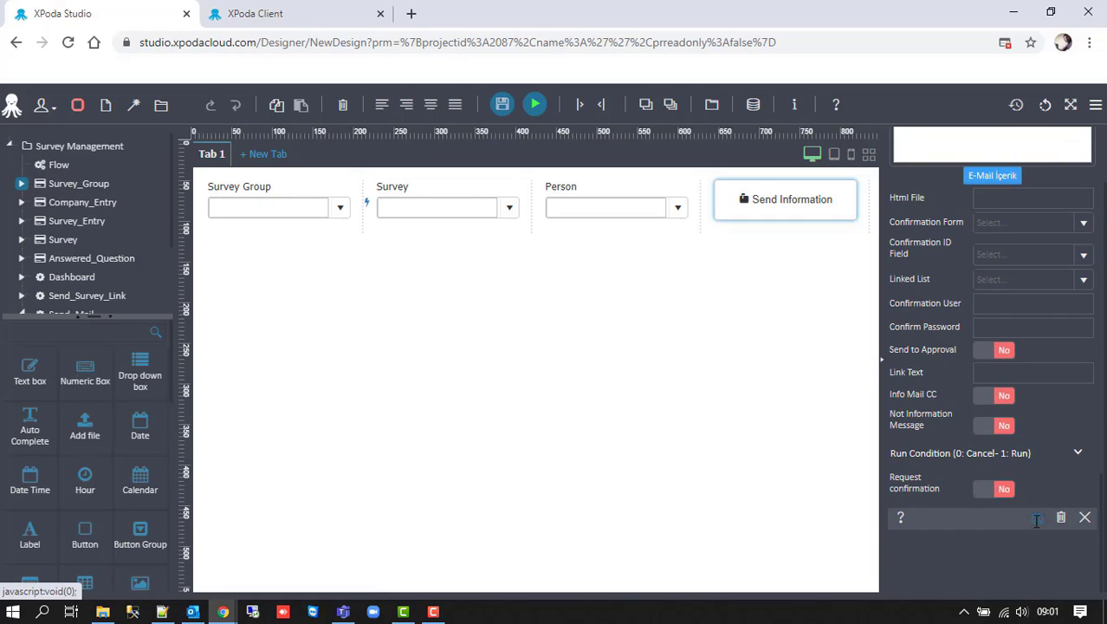
left_click(1036, 518)
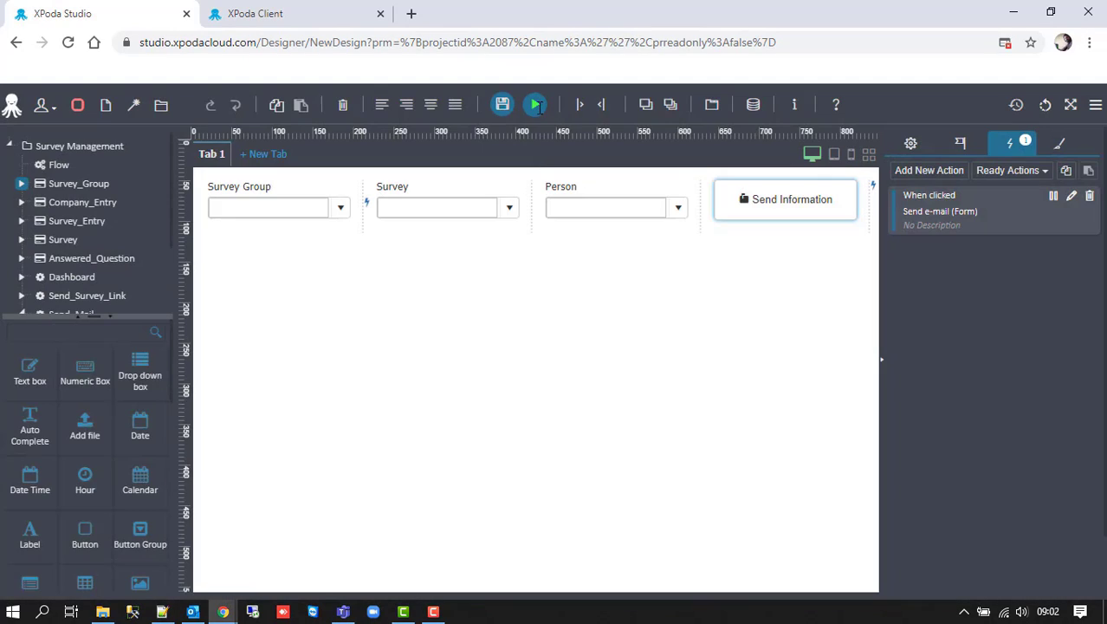
- Run the form in XPoda Client and choose Company Staff and Hotel Survey
left_click(536, 105)
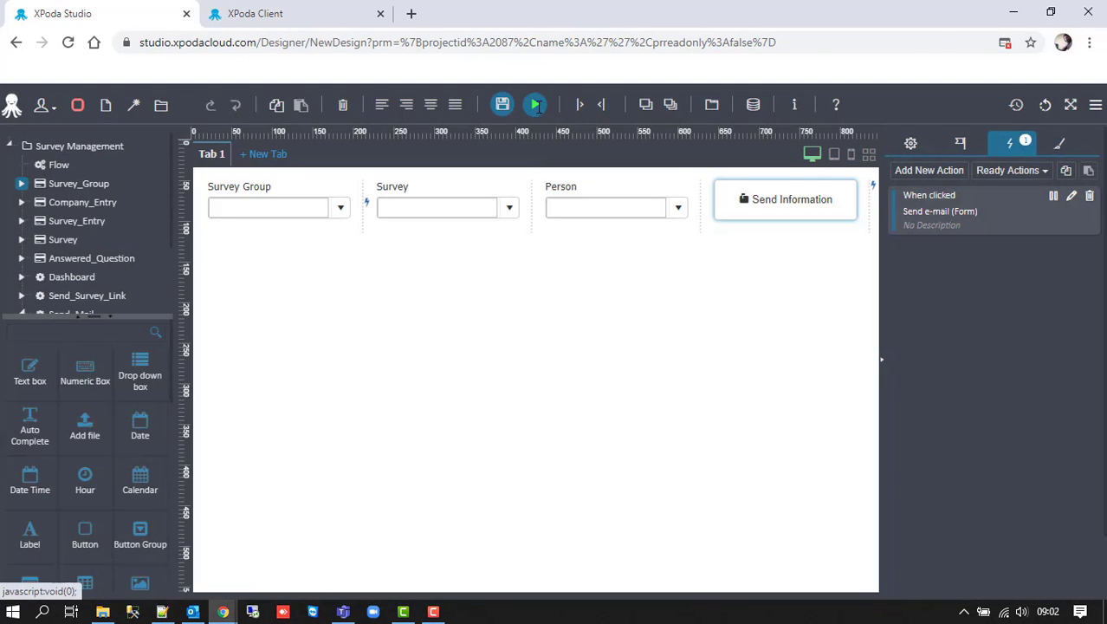
left_click(403, 174)
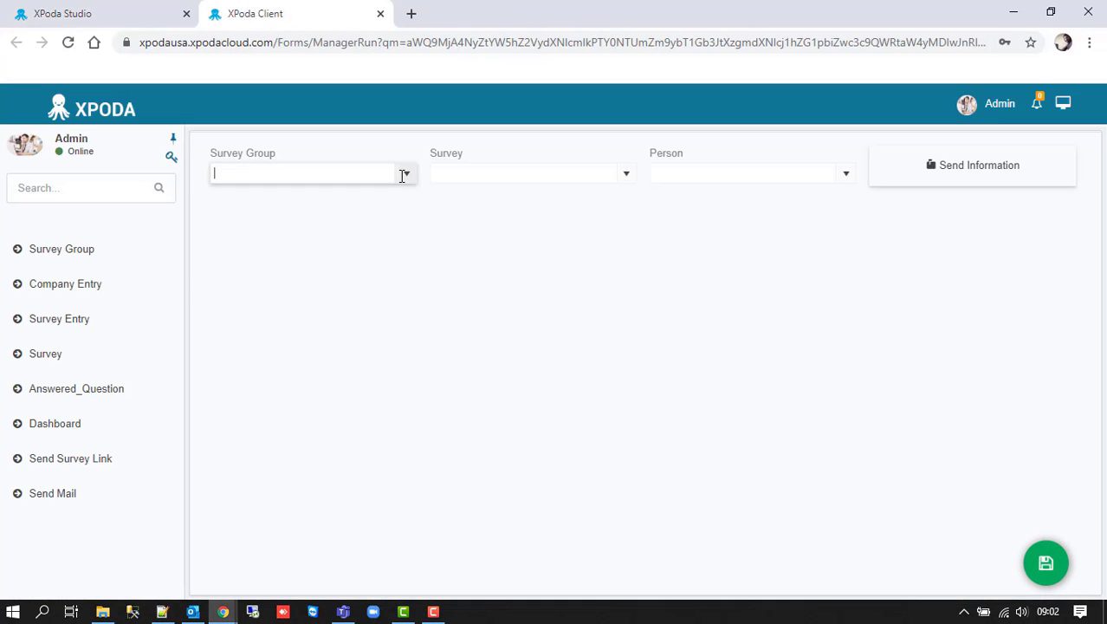
left_click(331, 213)
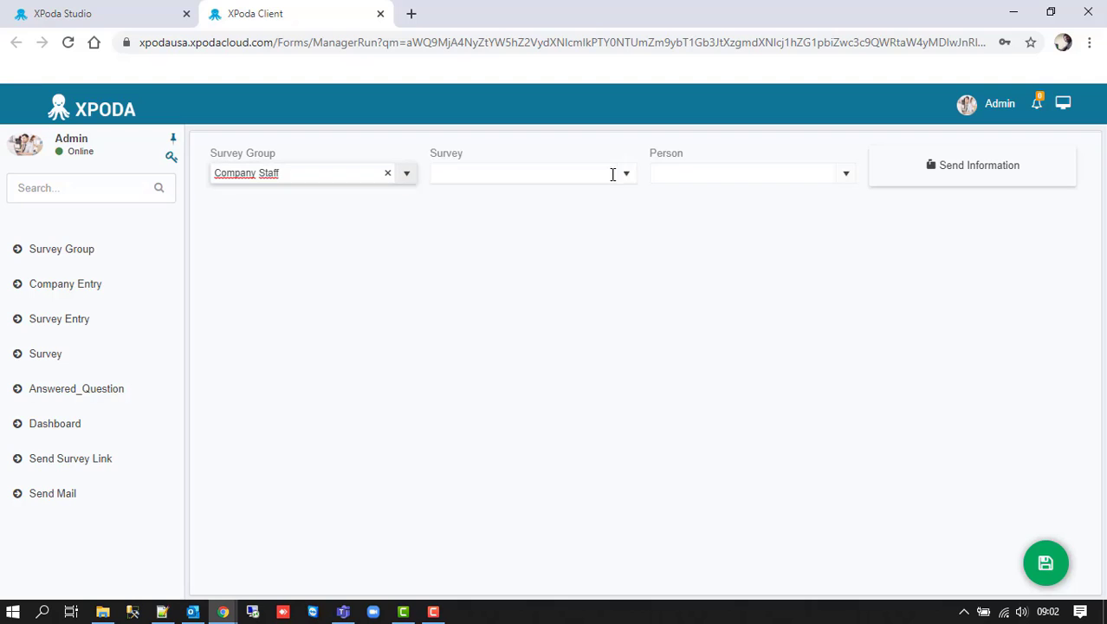
left_click(610, 174)
left_click(506, 195)
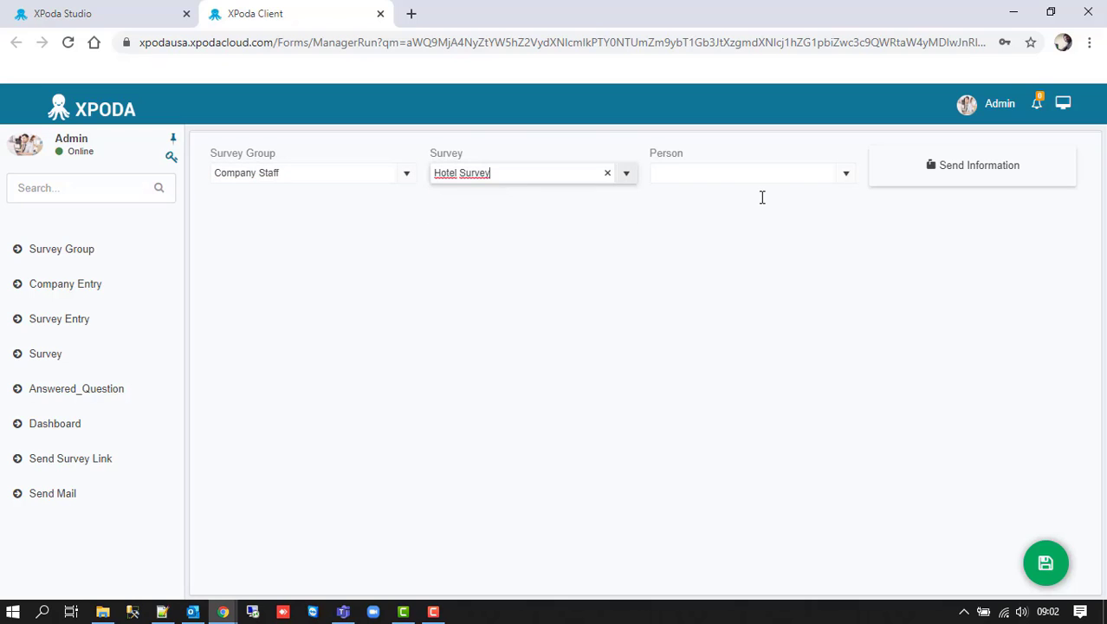
- Choose a recipient in Person, send the Survey Information email, and bring up Outlook
left_click(847, 174)
scroll(705, 338, "down", 1)
left_click(705, 339)
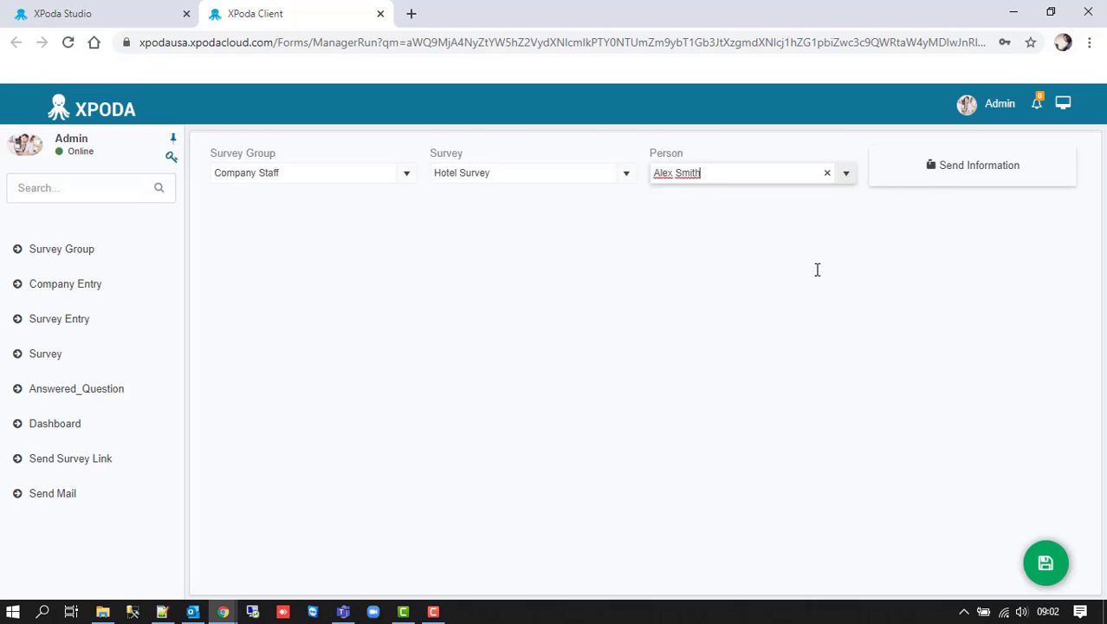
left_click(943, 173)
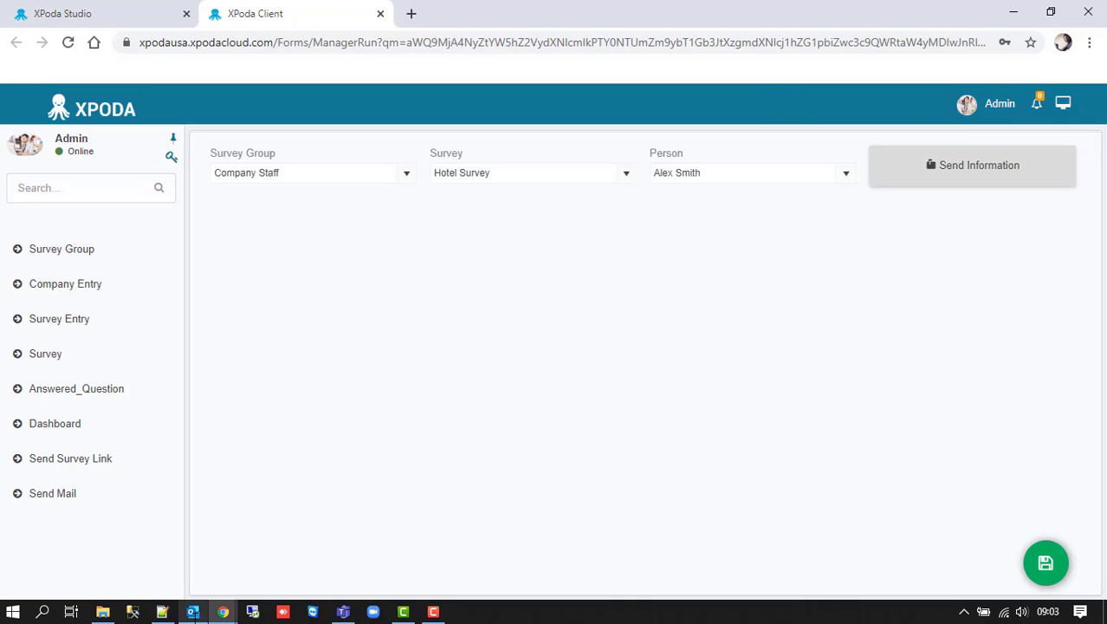
left_click(201, 566)
- Read the received Survey Information email in Outlook, then return to the XPoda Client form
left_click(333, 244)
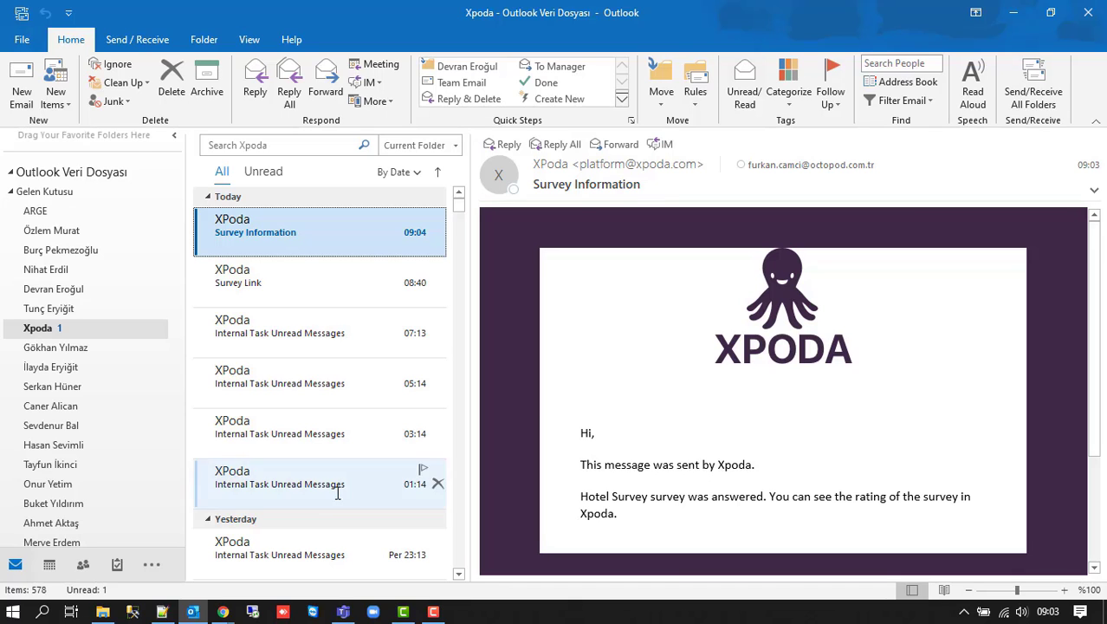
left_click(197, 563)
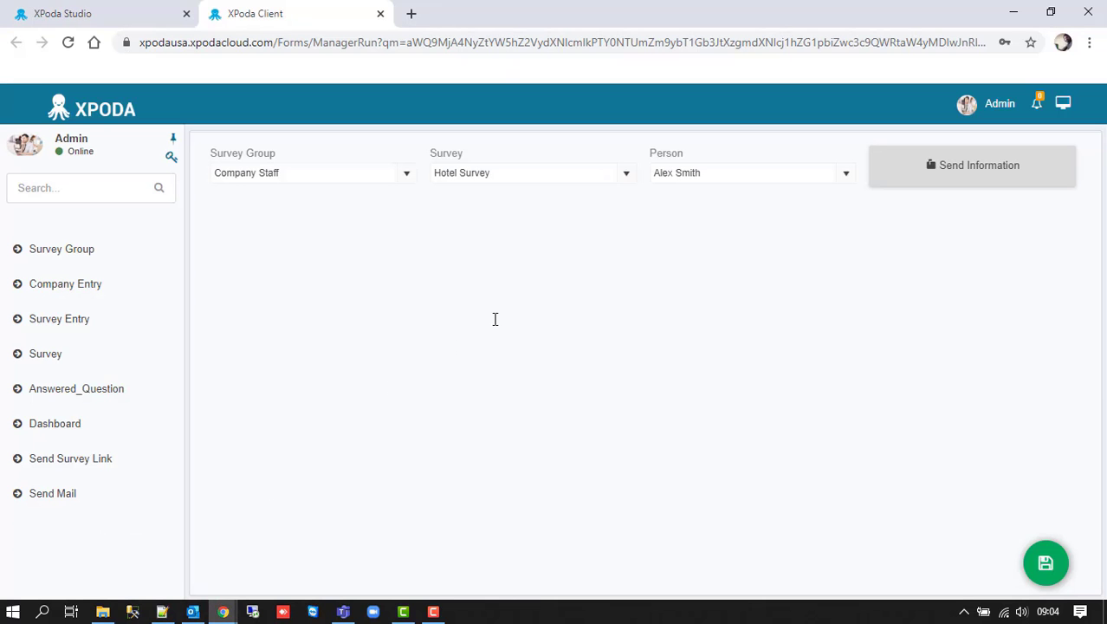